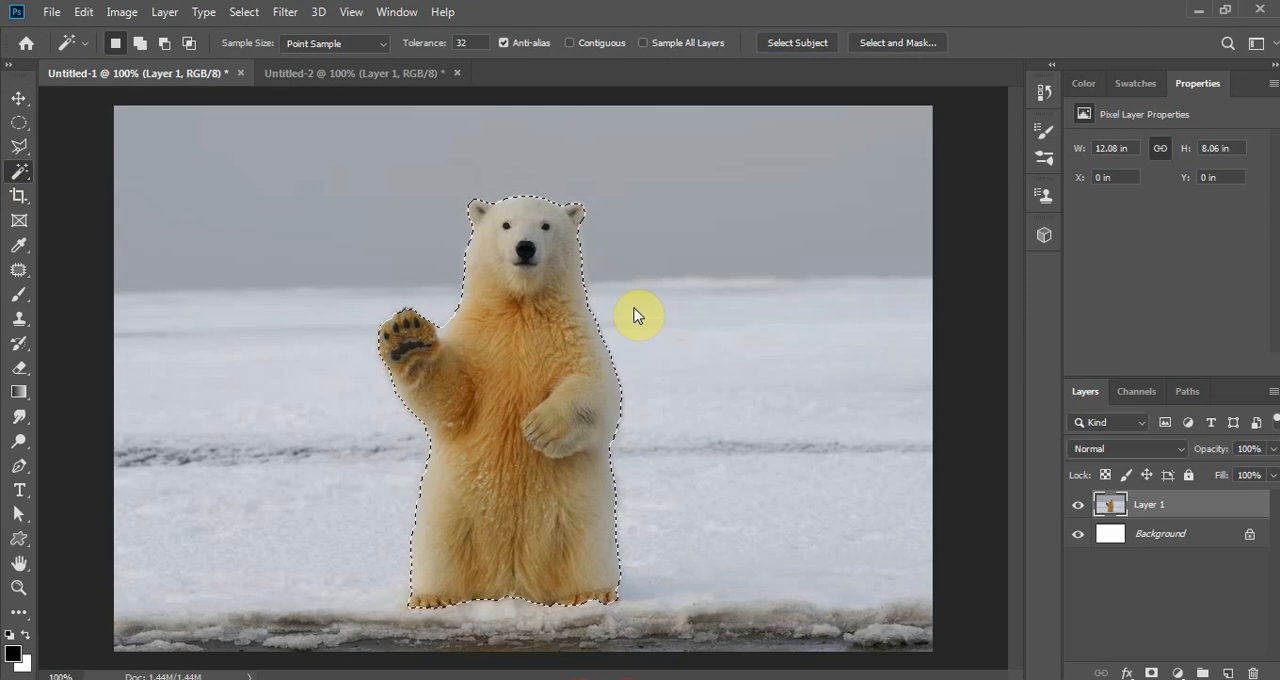
- Cut the selected polar bear out of Layer 1 onto its own layer and toggle that layer's visibility off and on
right_click(551, 348)
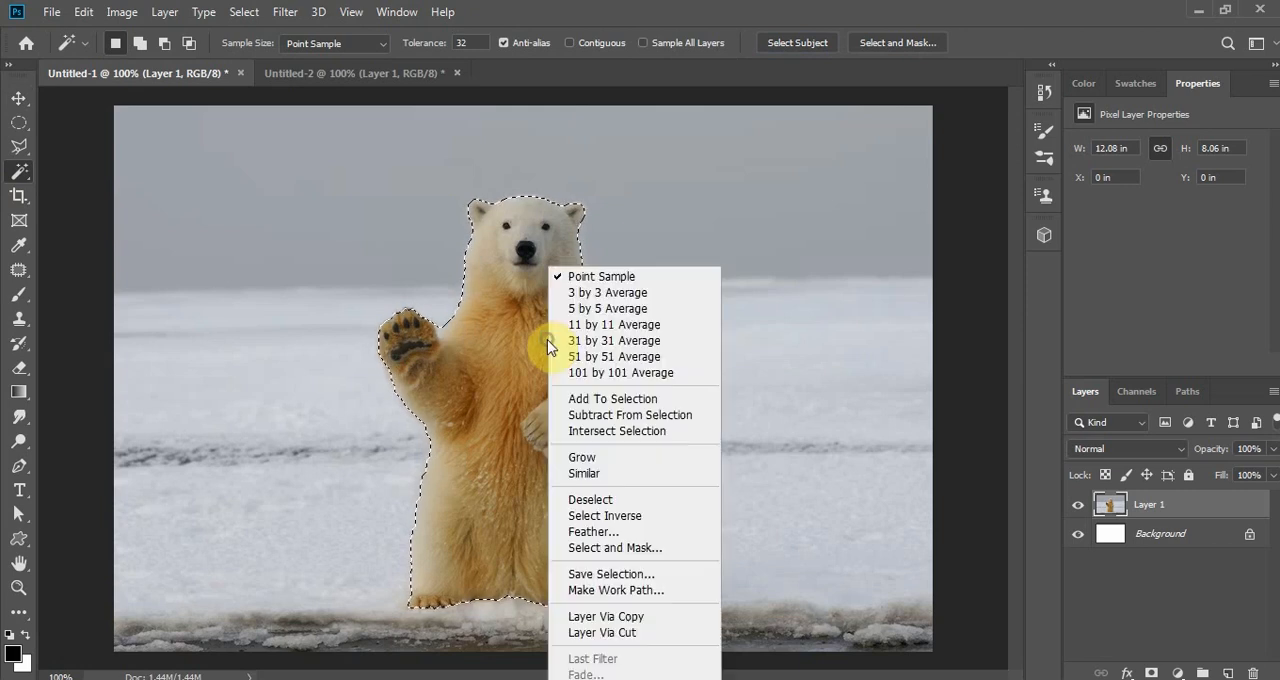
click(651, 640)
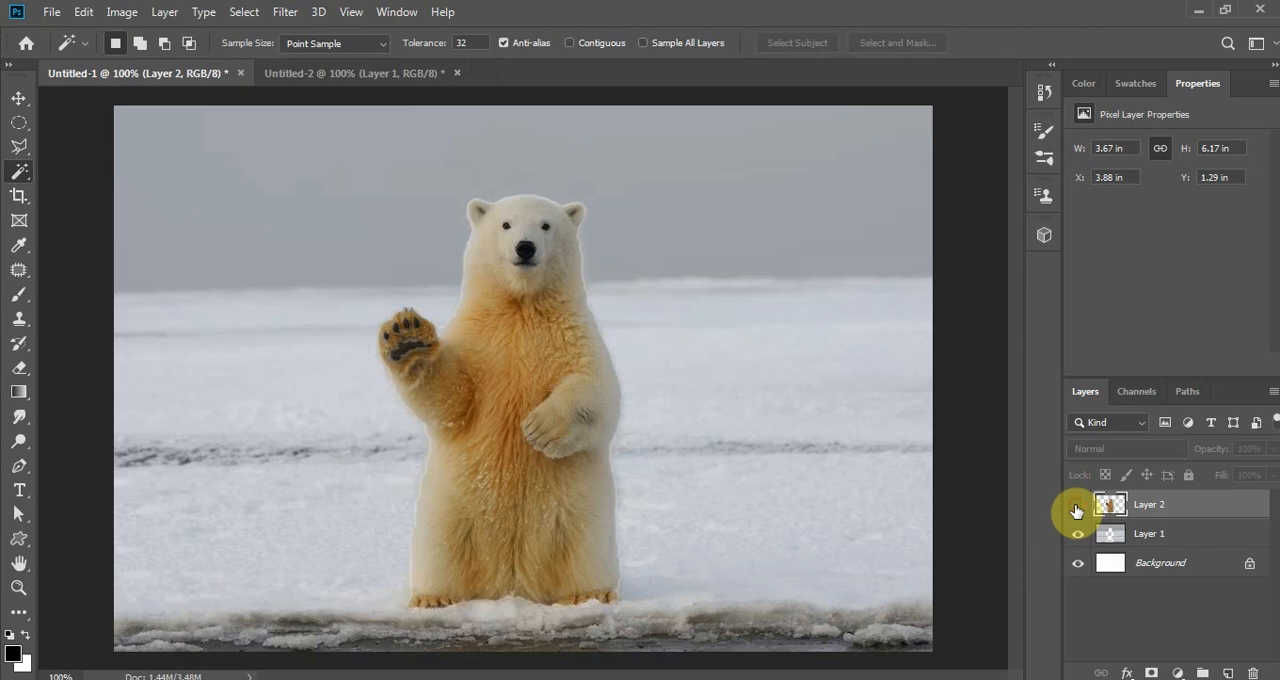
click(1075, 510)
click(1076, 510)
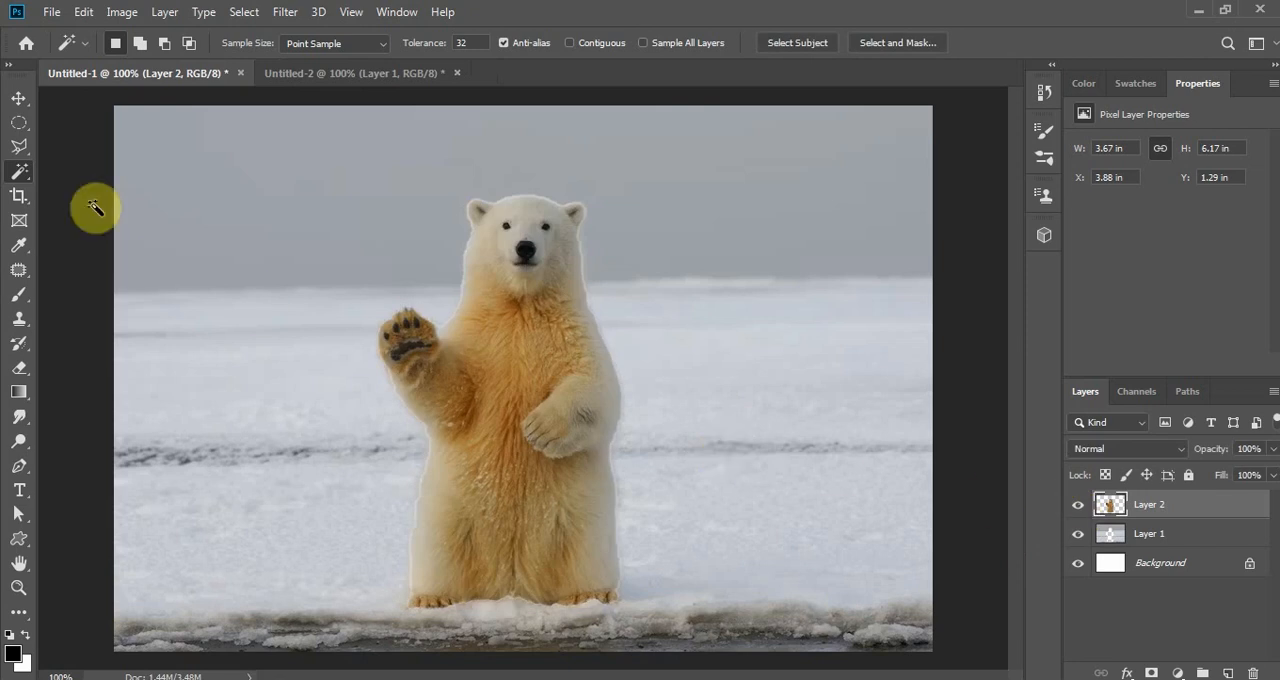
- Outline the orange fur on the bear's chest and raised arm with a lasso selection feathered by 20 px, leaving out the lower paw
click(21, 150)
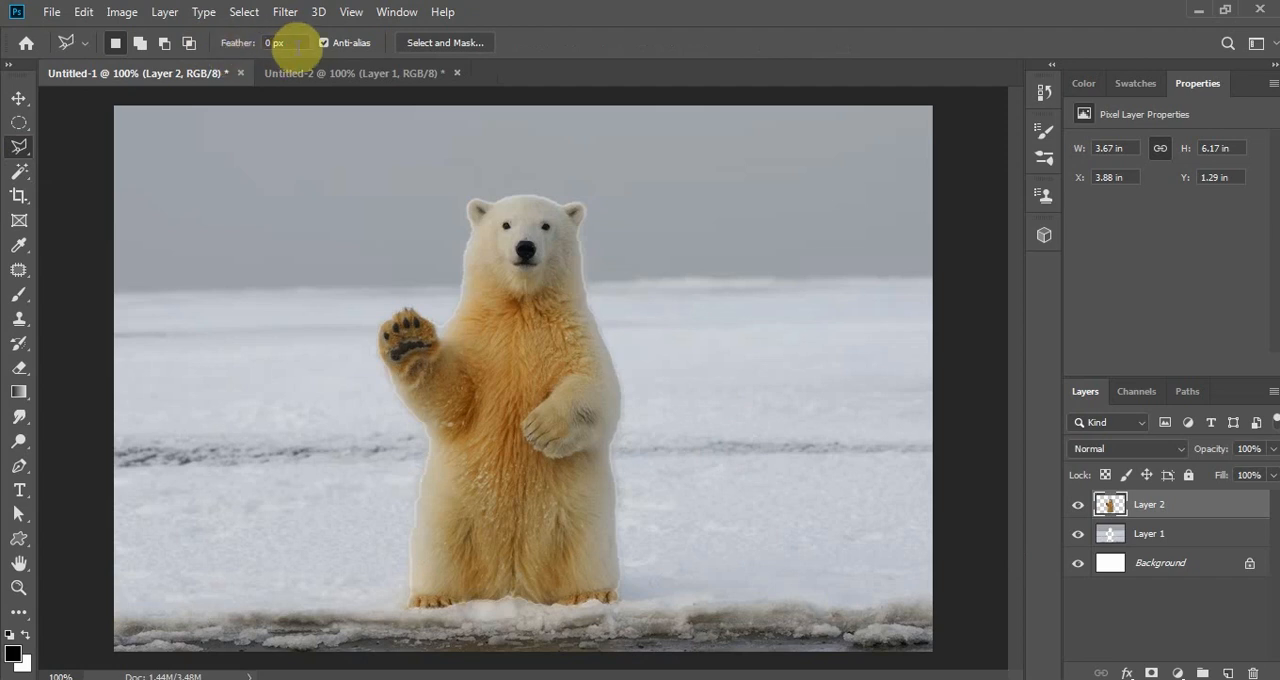
click(296, 46)
text(20)
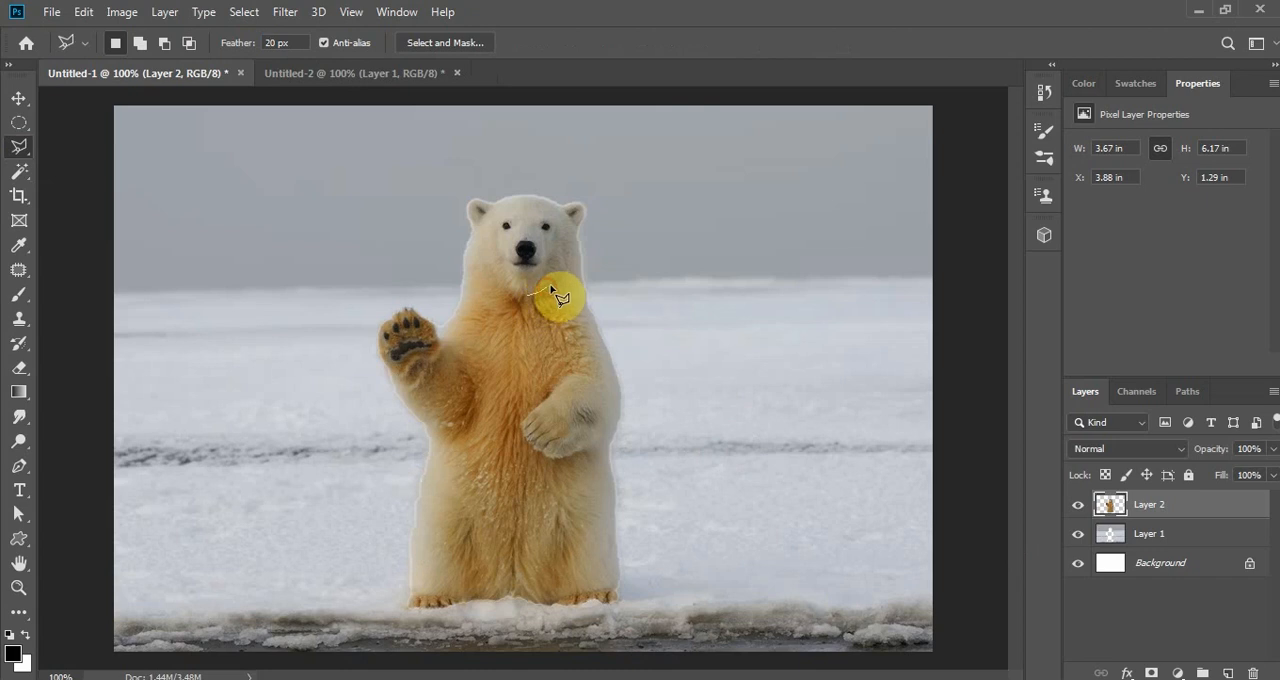
mouse_move(572, 312)
mouse_down()
mouse_move(586, 378)
mouse_move(546, 382)
mouse_move(460, 490)
mouse_move(484, 528)
mouse_move(518, 541)
mouse_move(574, 527)
mouse_move(570, 665)
mouse_move(570, 626)
mouse_move(539, 592)
mouse_move(523, 628)
mouse_move(496, 632)
mouse_move(356, 633)
mouse_move(298, 609)
mouse_move(312, 352)
mouse_move(294, 290)
mouse_move(226, 220)
mouse_move(243, 164)
mouse_move(279, 156)
mouse_move(325, 42)
mouse_move(312, 318)
mouse_move(361, 218)
mouse_move(397, 180)
mouse_move(452, 243)
mouse_up()
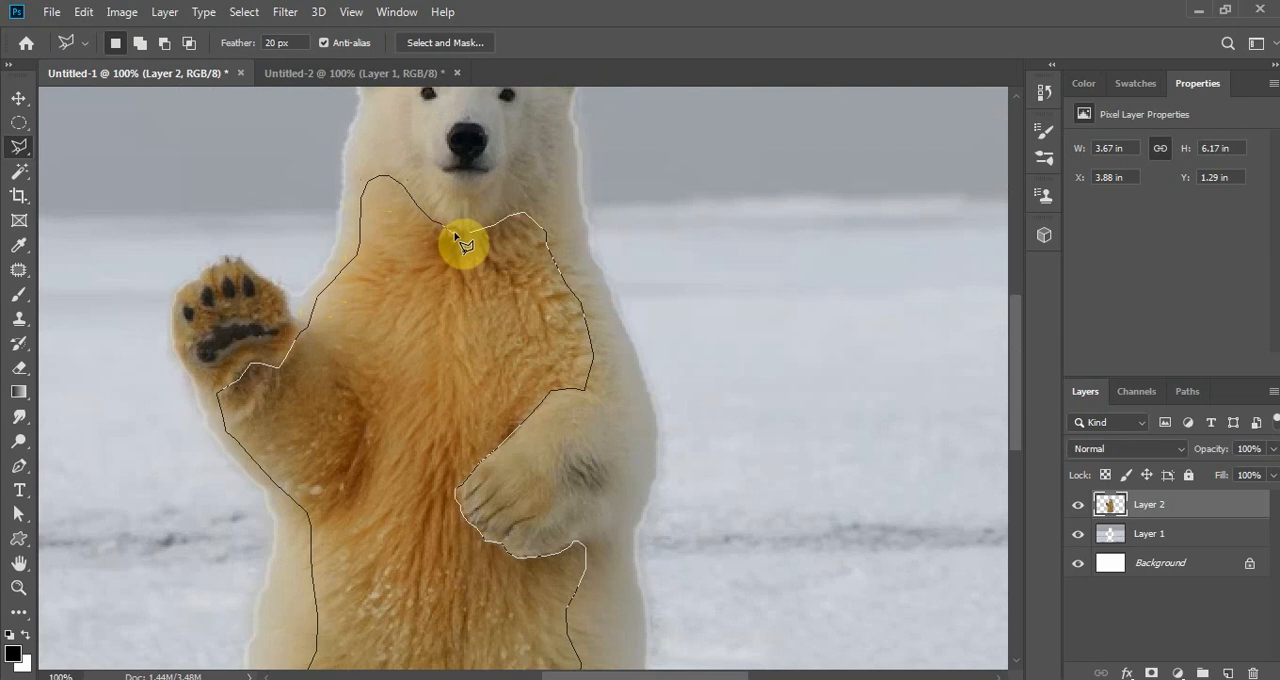
drag(460, 236, 460, 237)
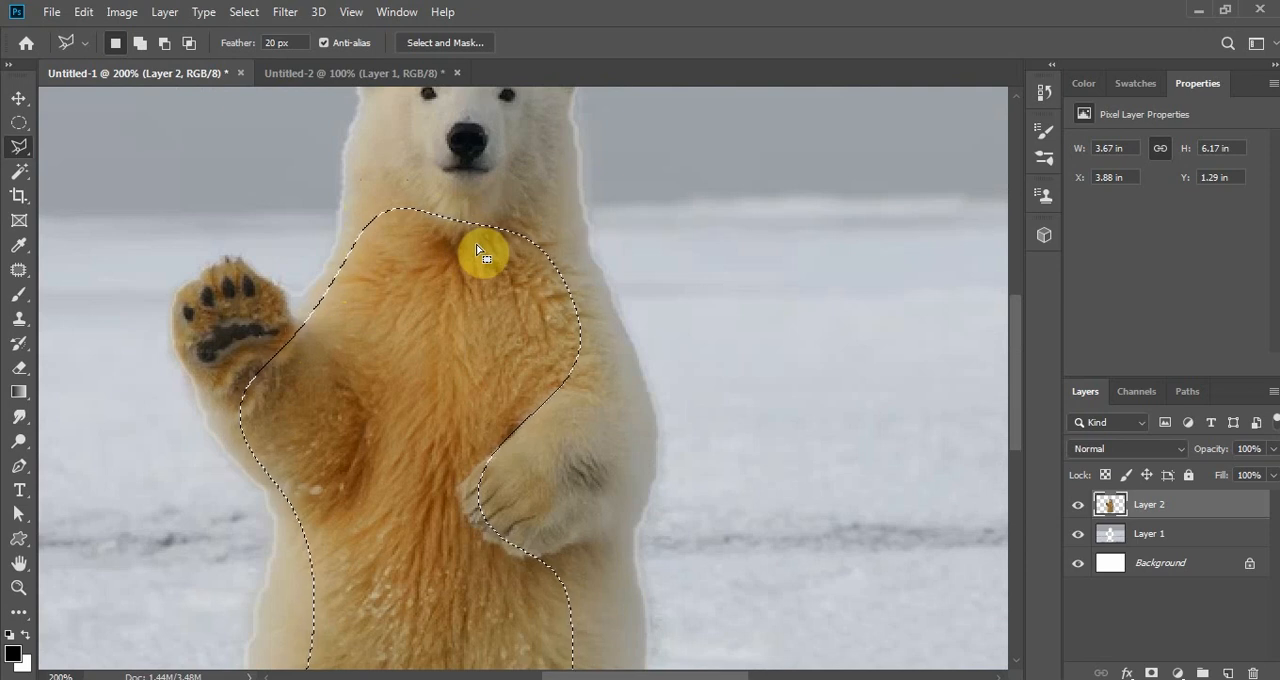
- Add a Levels adjustment for the selected fur, clip it to Layer 2, and raise the black and lower the white output levels
click(1178, 673)
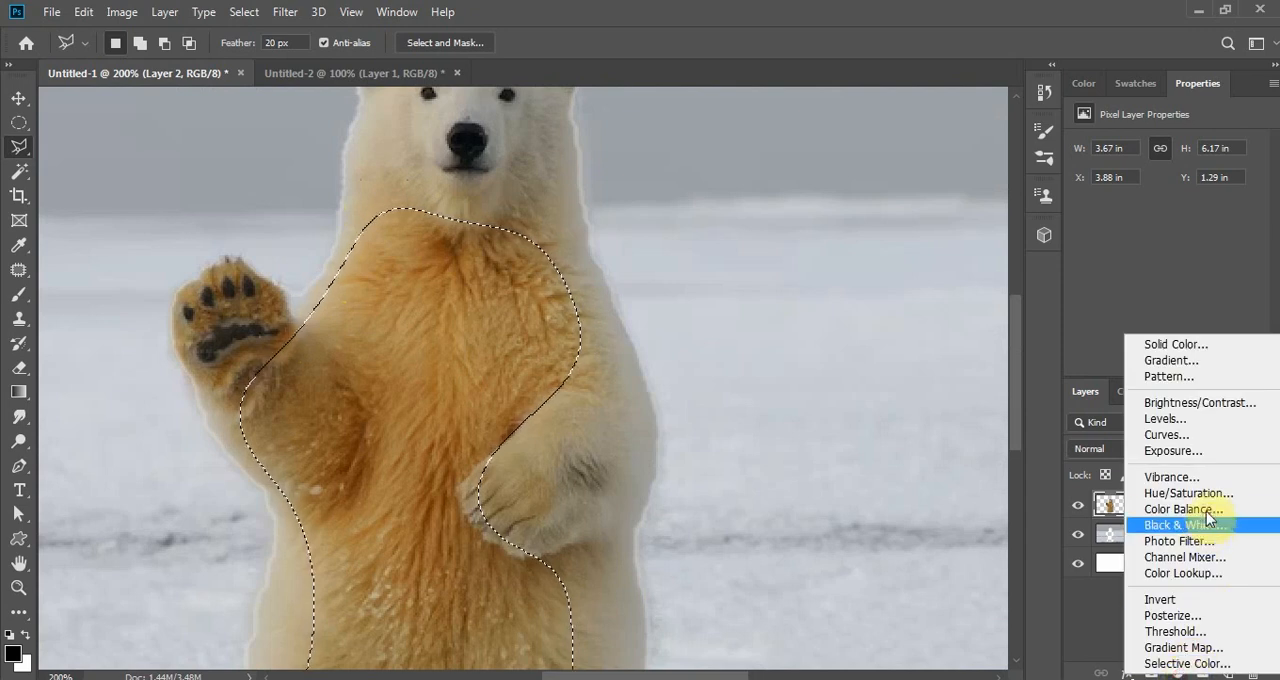
click(1180, 420)
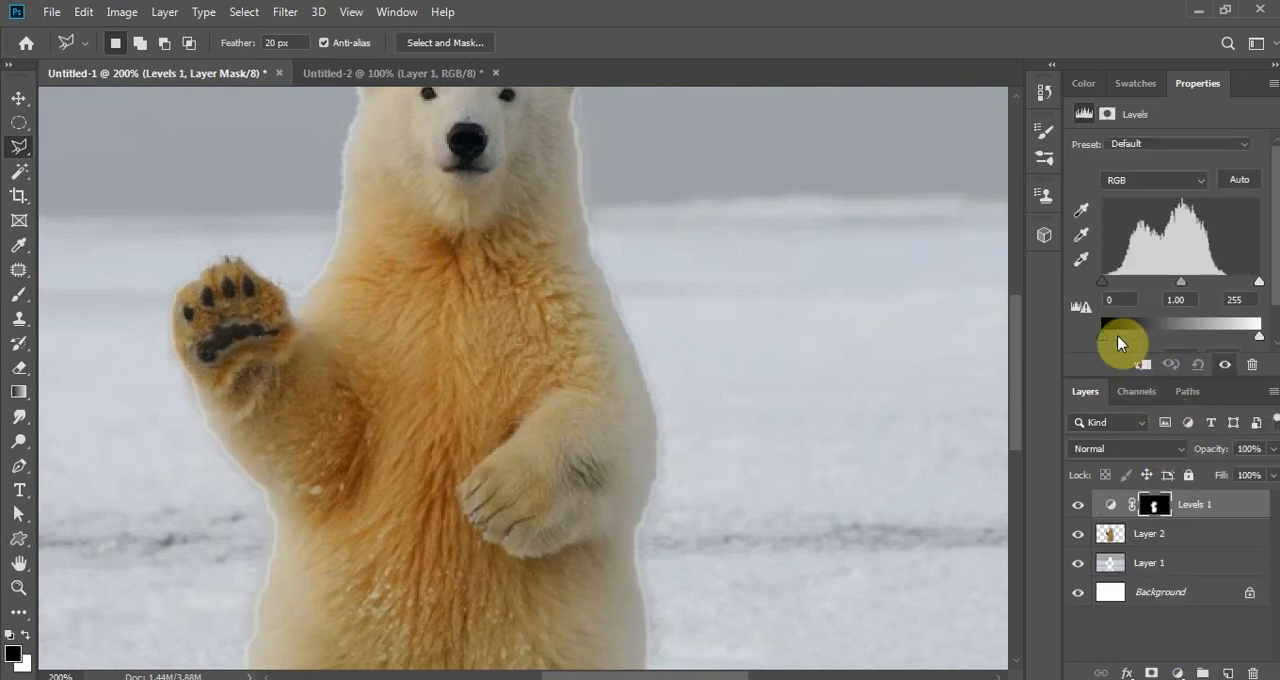
drag(1102, 336, 1156, 336)
click(1132, 361)
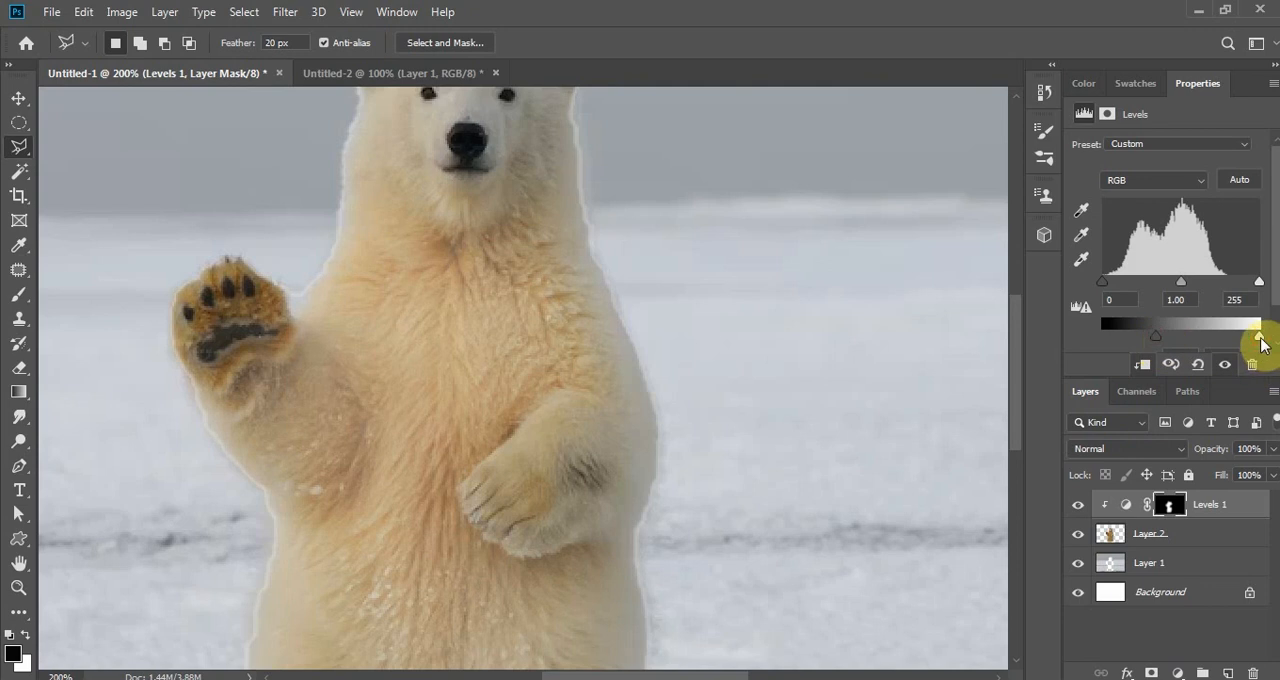
drag(1259, 337, 1216, 336)
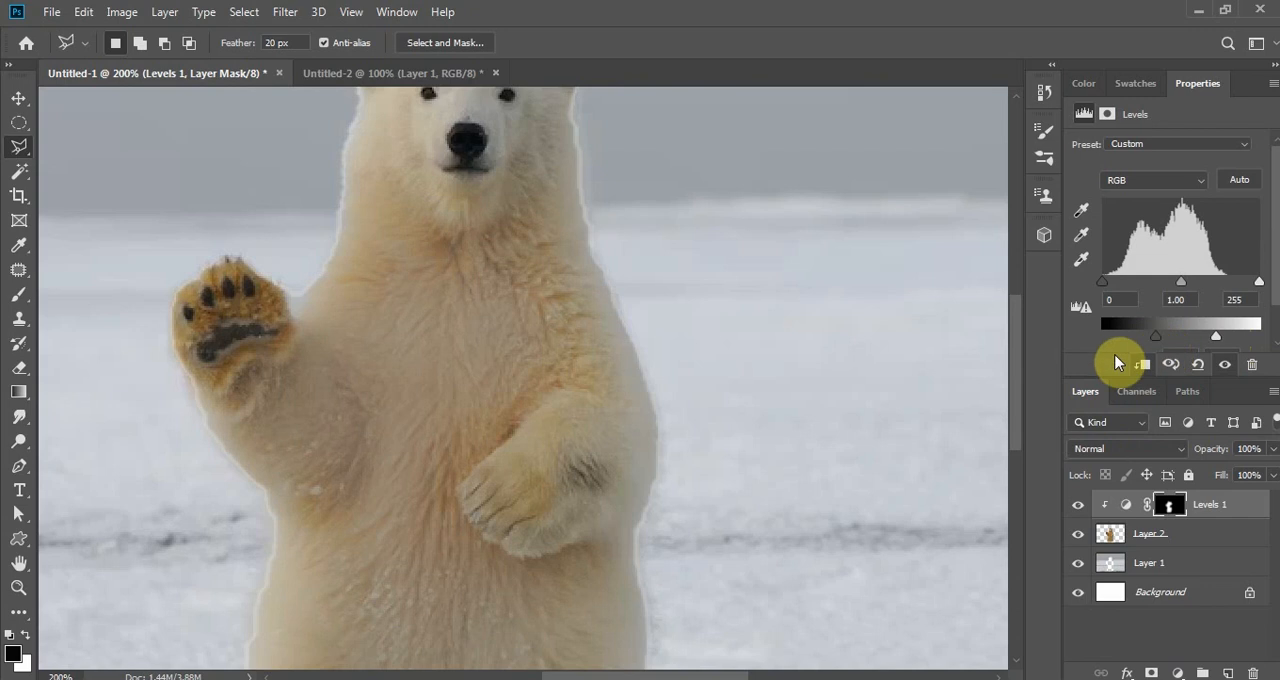
- Trace a closed Pen path on Layer 2 around the bear's lowered forearm and paw, following the claws and running past the body's outer edge
key(ctrl+minus)
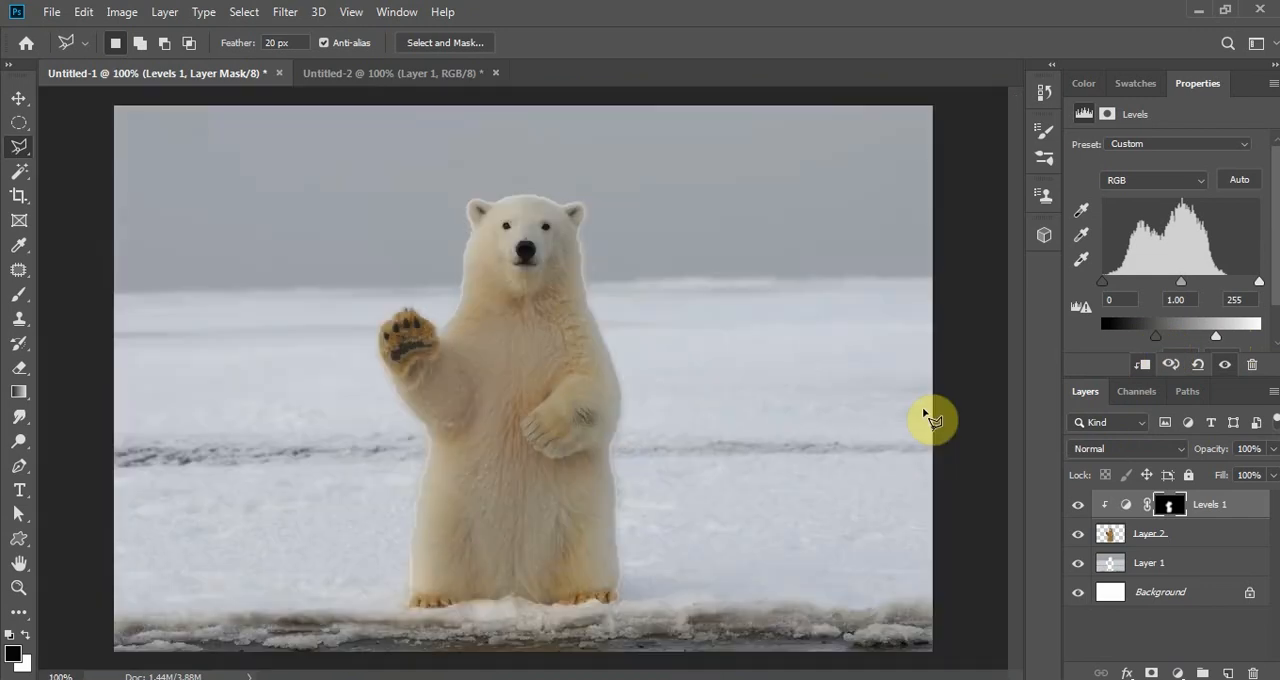
key(alt+bracketleft)
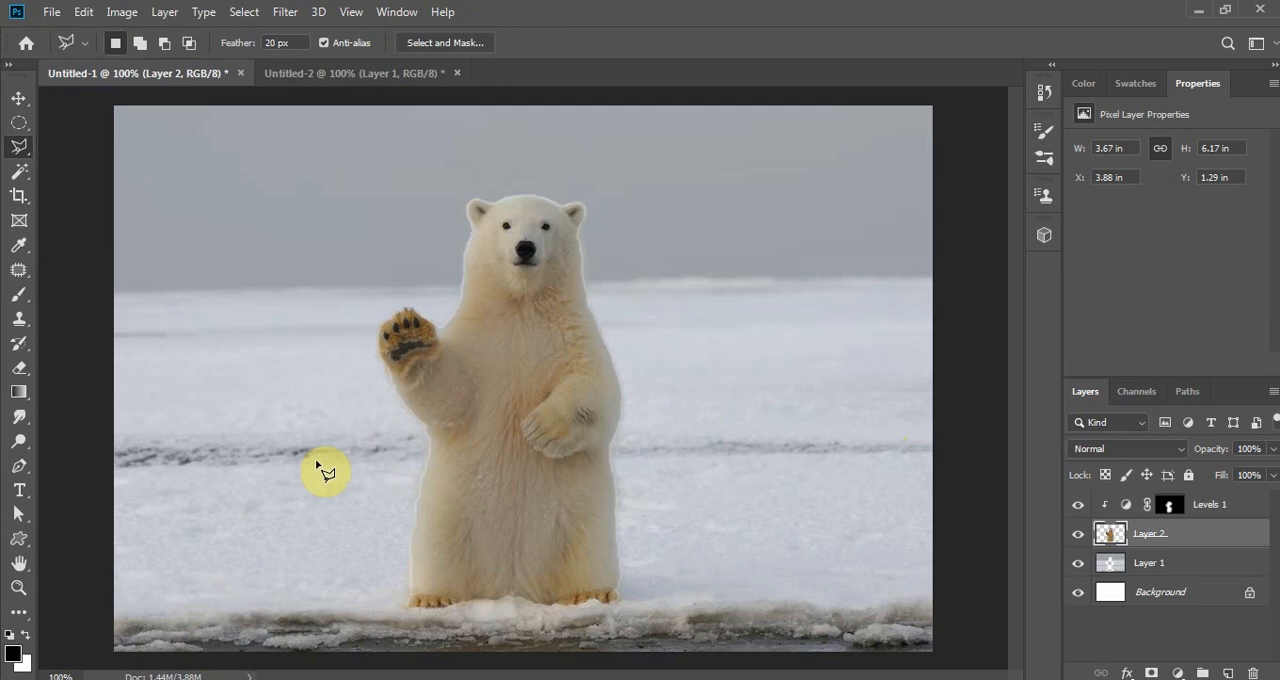
click(19, 467)
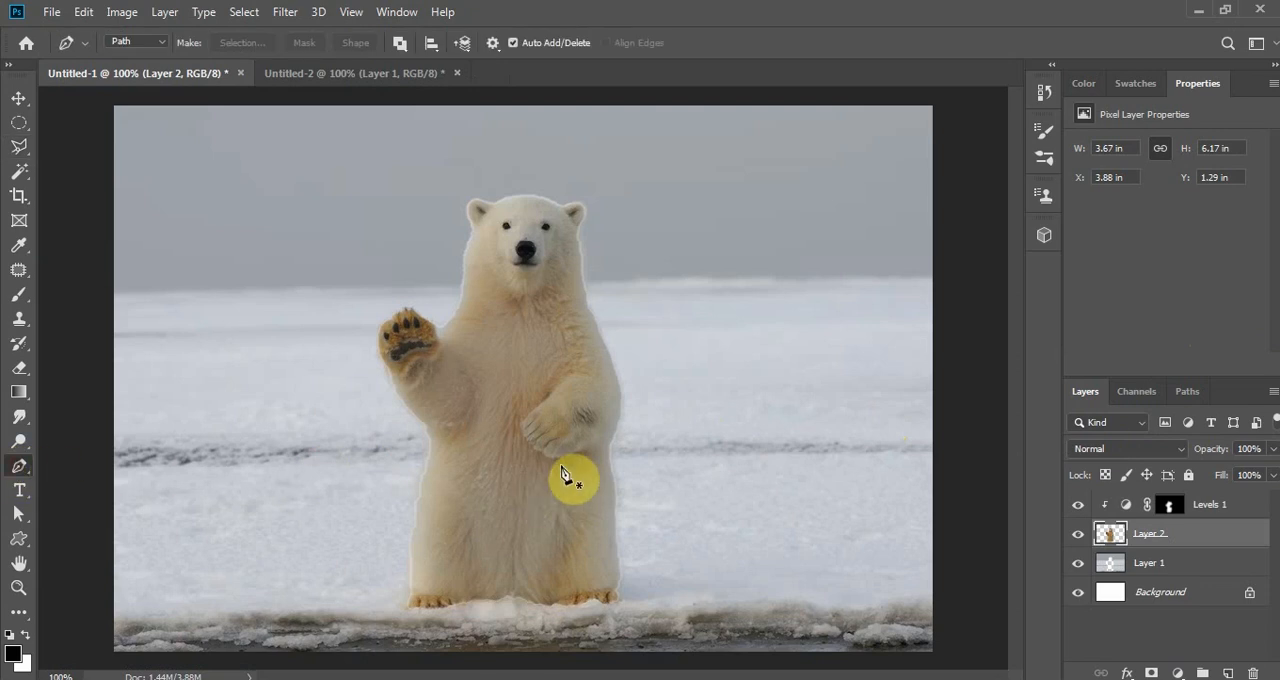
key(ctrl+plus)
key(ctrl+plus)
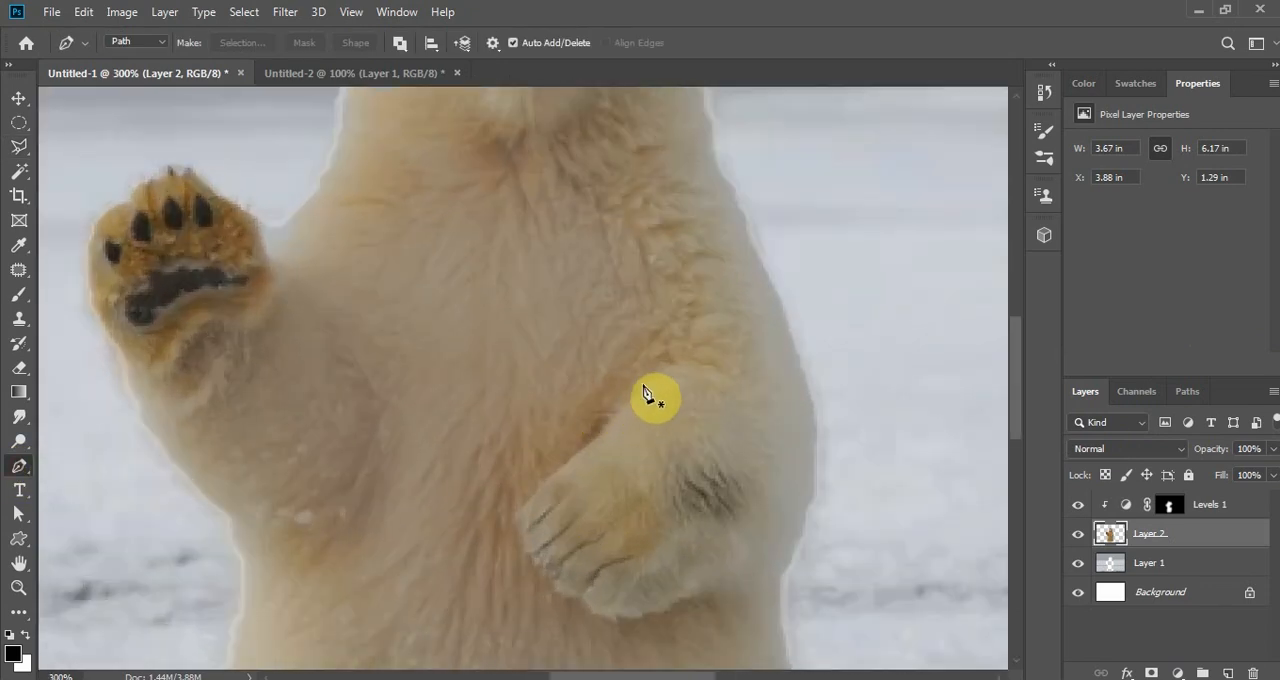
click(640, 384)
click(625, 401)
click(611, 415)
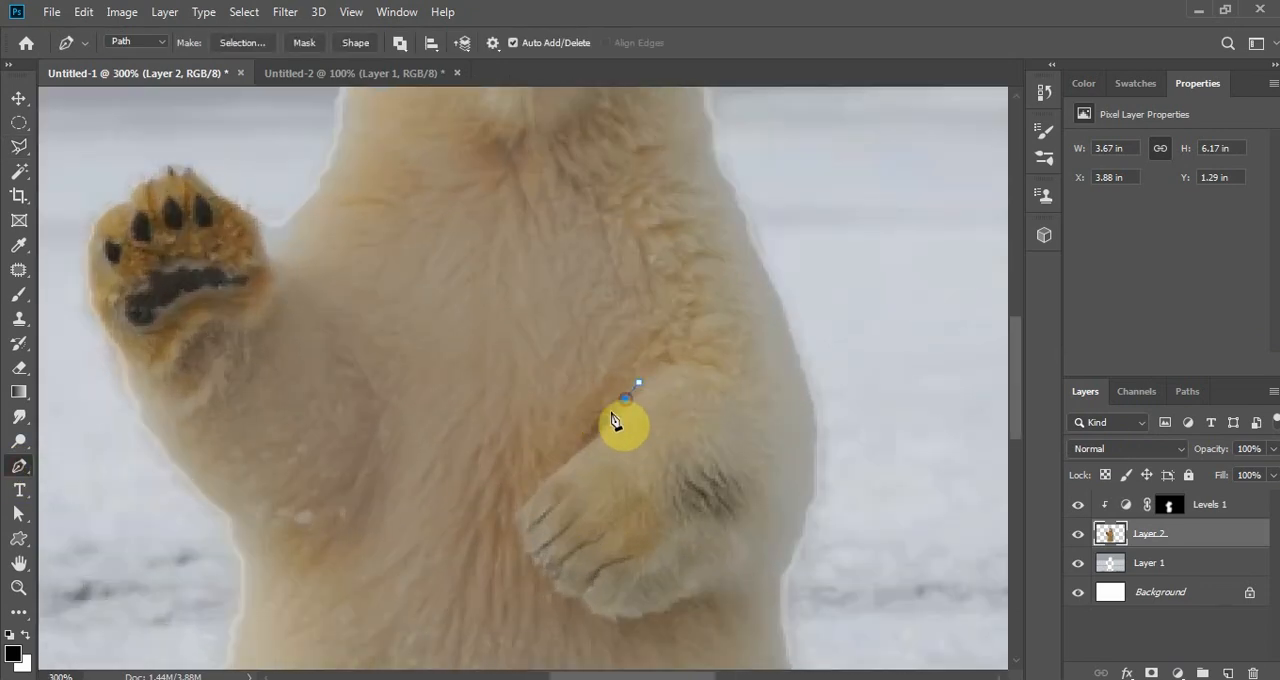
click(600, 432)
click(583, 449)
click(560, 460)
click(538, 486)
key(ctrl+plus)
key(ctrl+plus)
click(498, 475)
click(493, 494)
click(503, 500)
click(507, 504)
click(512, 518)
click(521, 532)
click(536, 537)
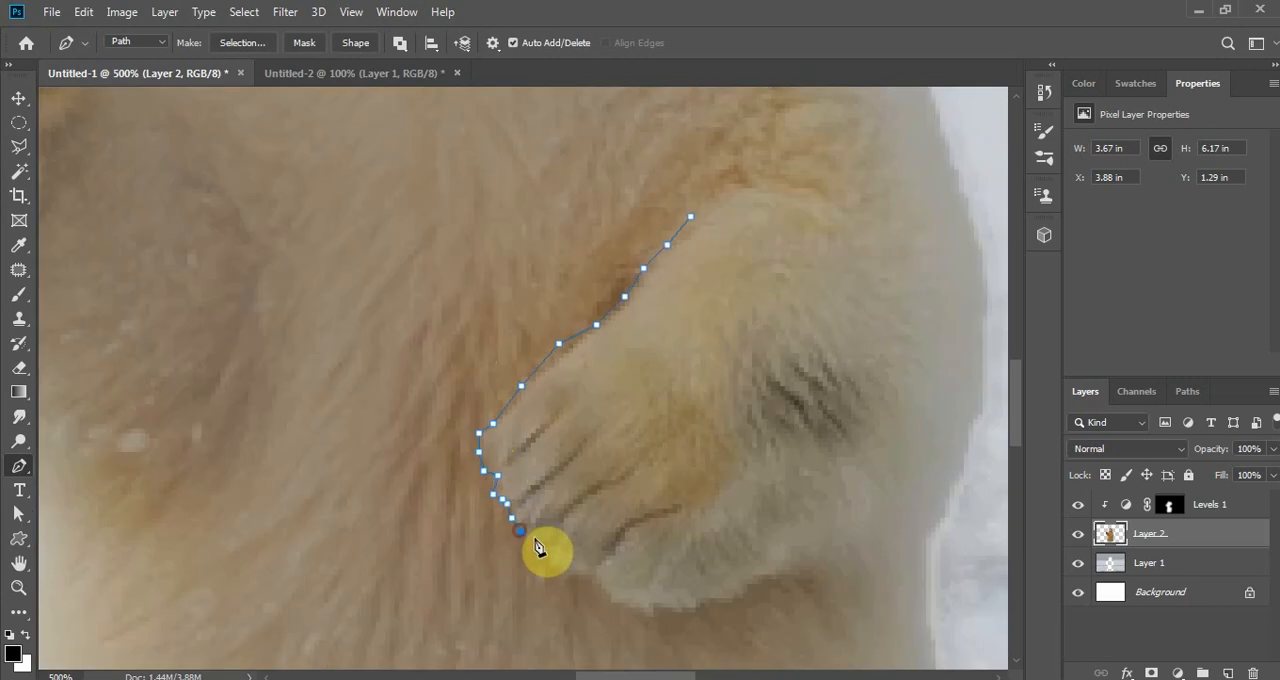
click(545, 537)
click(831, 575)
click(926, 541)
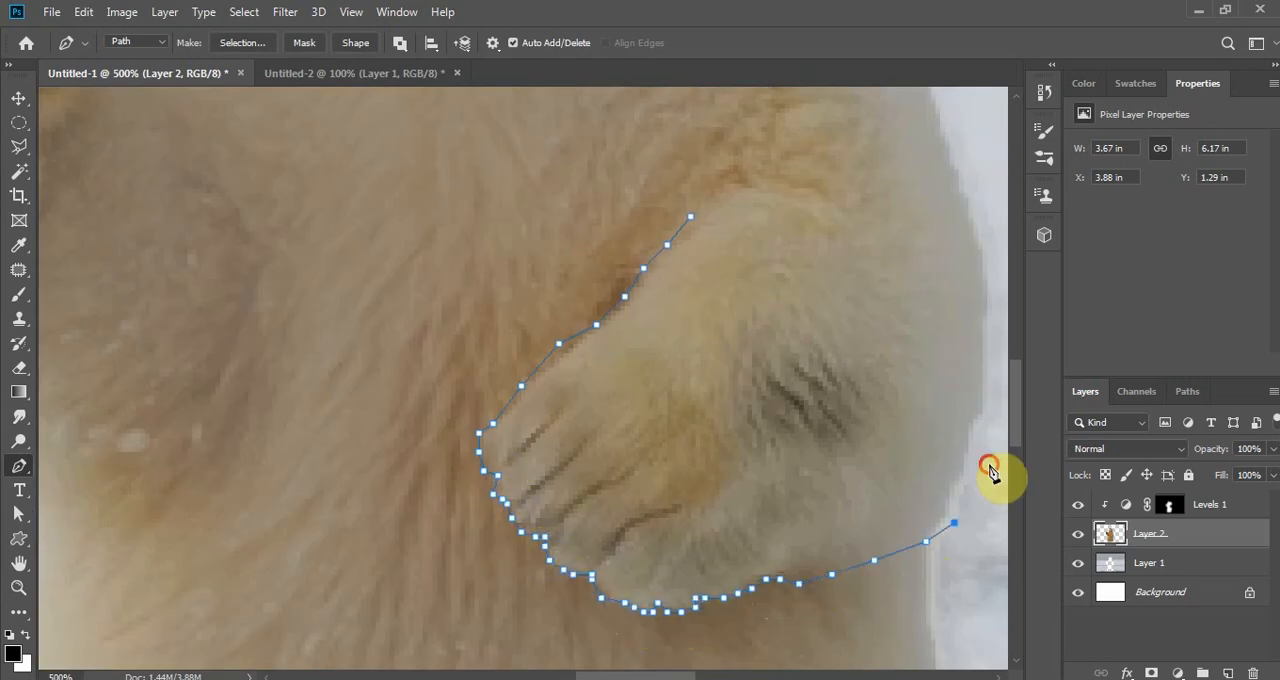
click(996, 278)
click(945, 89)
click(860, 89)
click(804, 95)
click(757, 118)
click(728, 131)
click(714, 155)
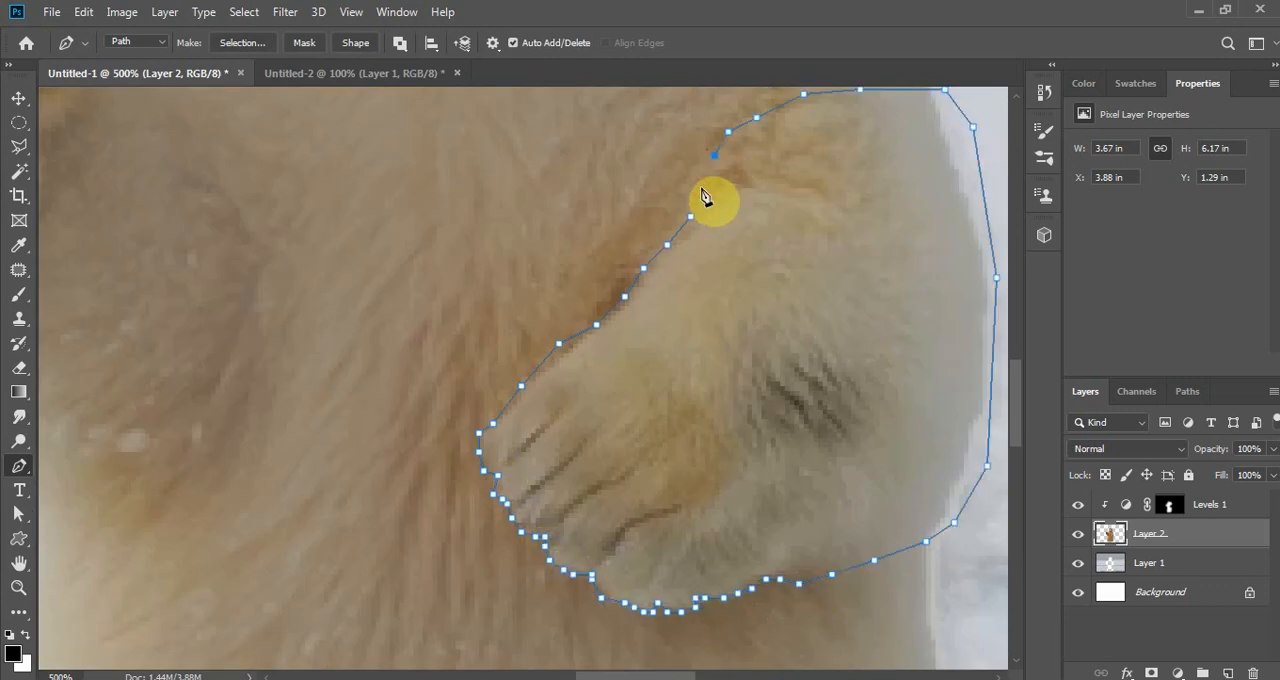
click(692, 221)
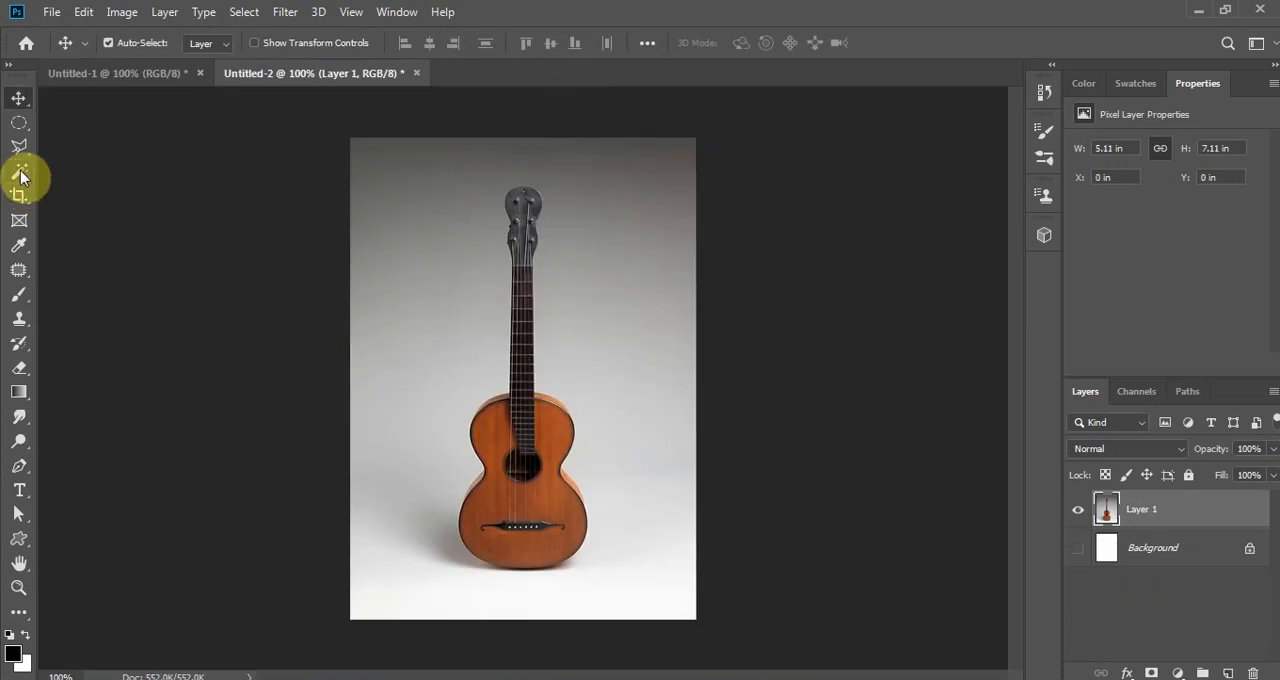
- Select the guitar in Untitled-2 with Select Subject and cut it onto its own layer
click(19, 171)
click(801, 42)
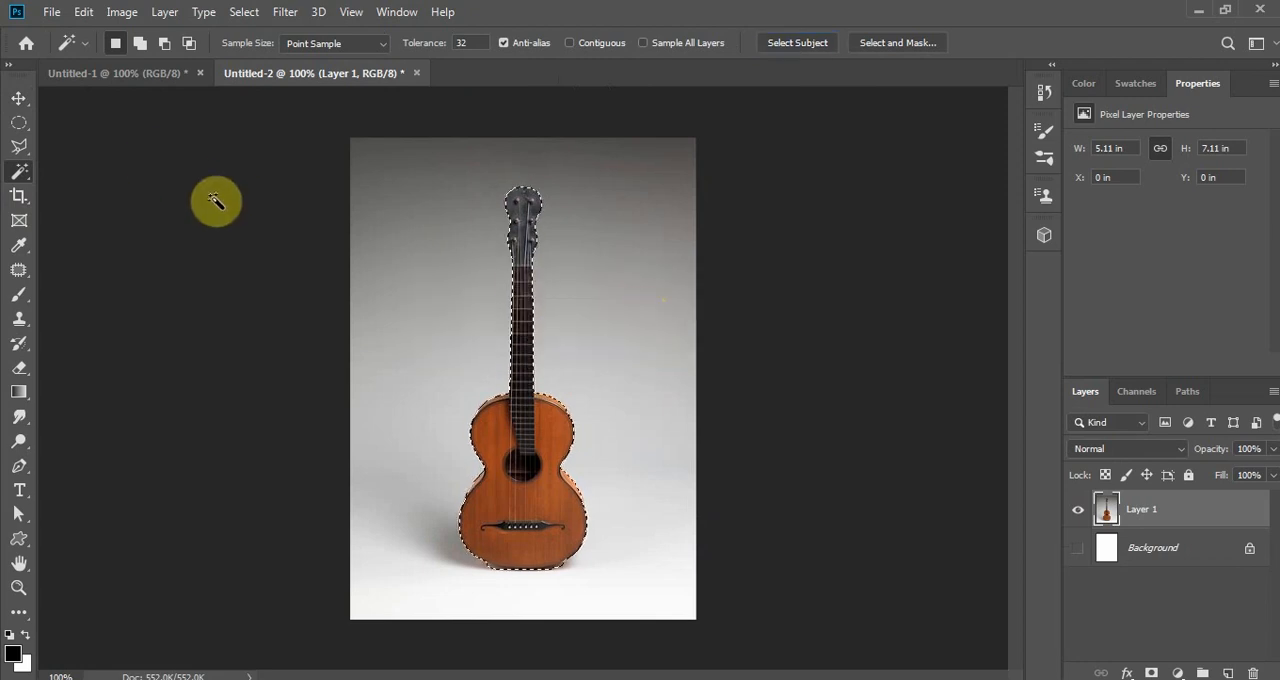
right_click(525, 326)
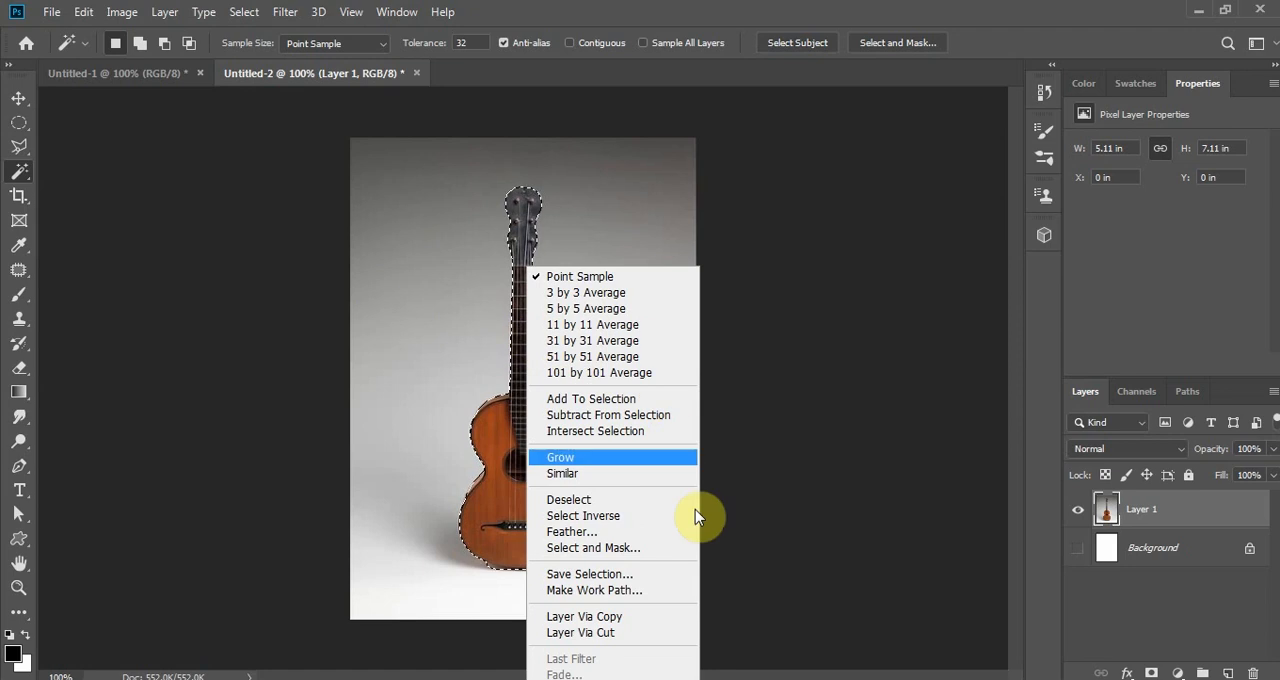
click(627, 631)
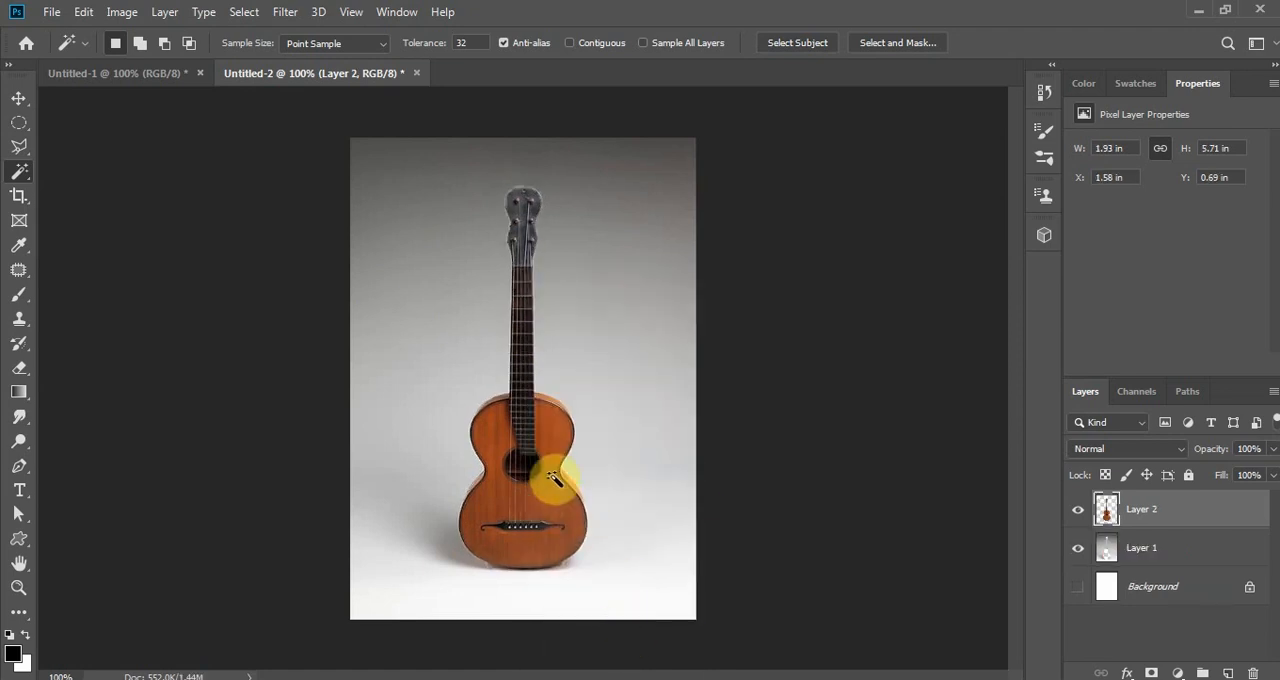
- Move the guitar cutout into Untitled-1 and place it across the bear's torso, rotated by -74.24°
click(19, 99)
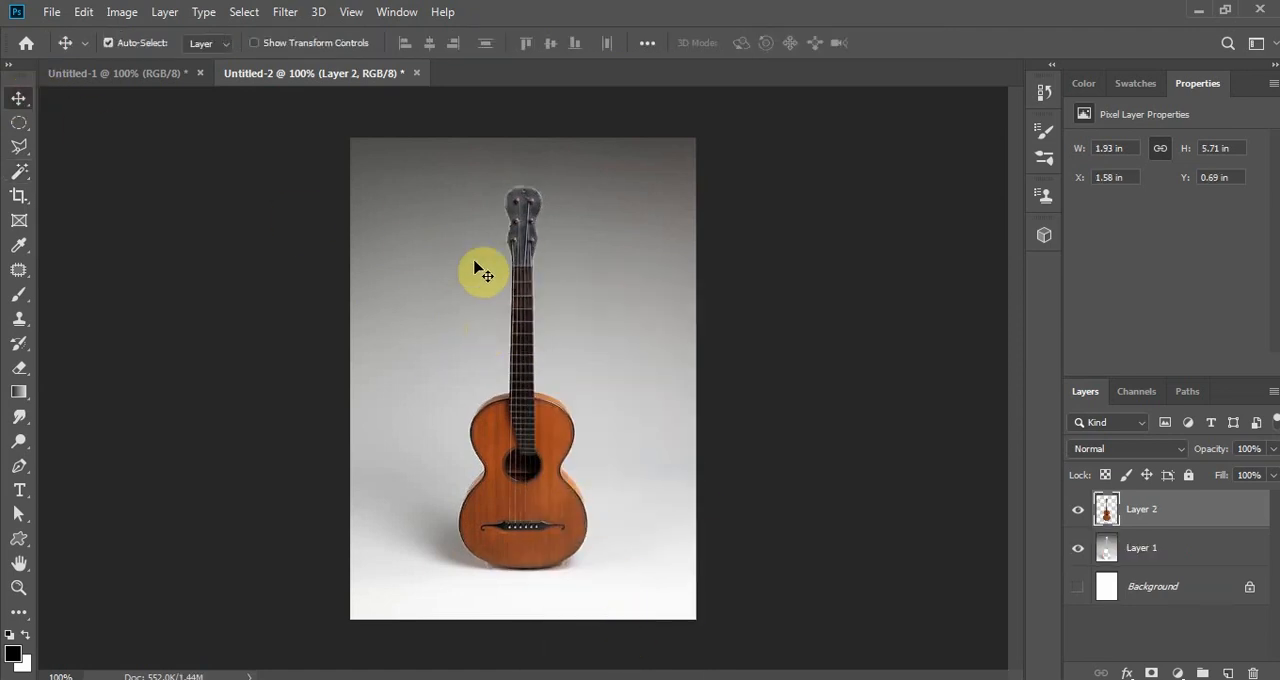
drag(524, 274, 491, 338)
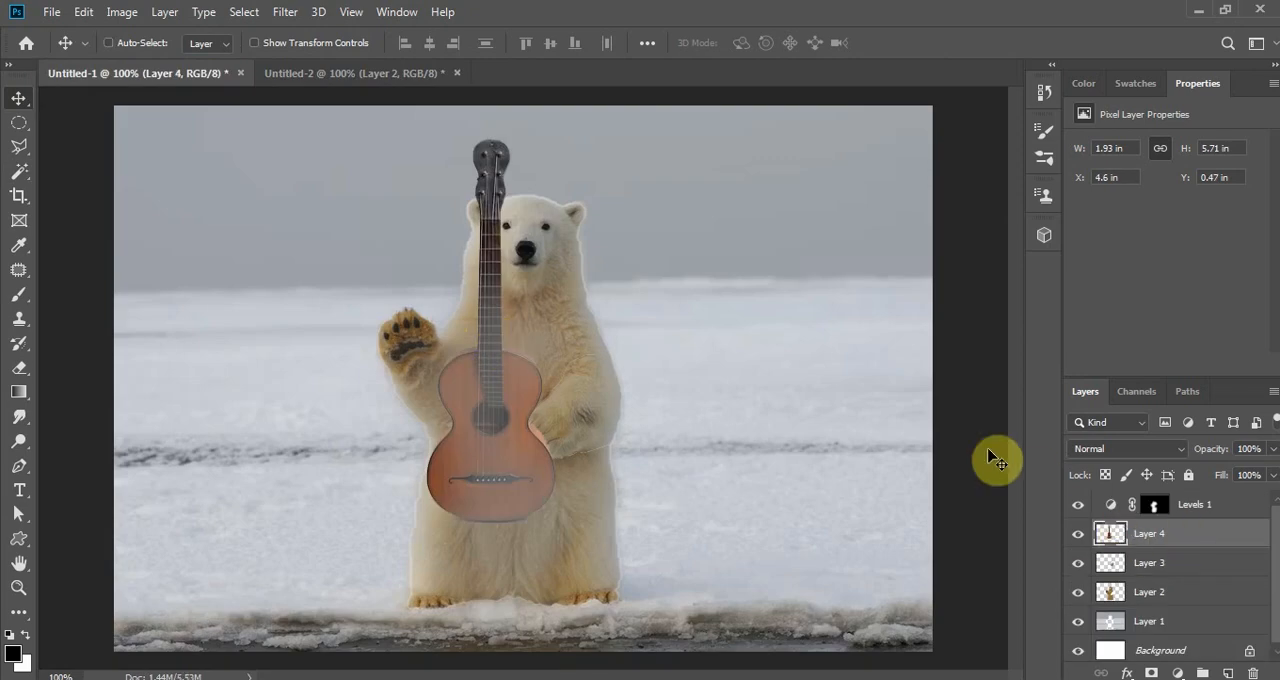
key(ctrl+t)
drag(589, 534, 713, 300)
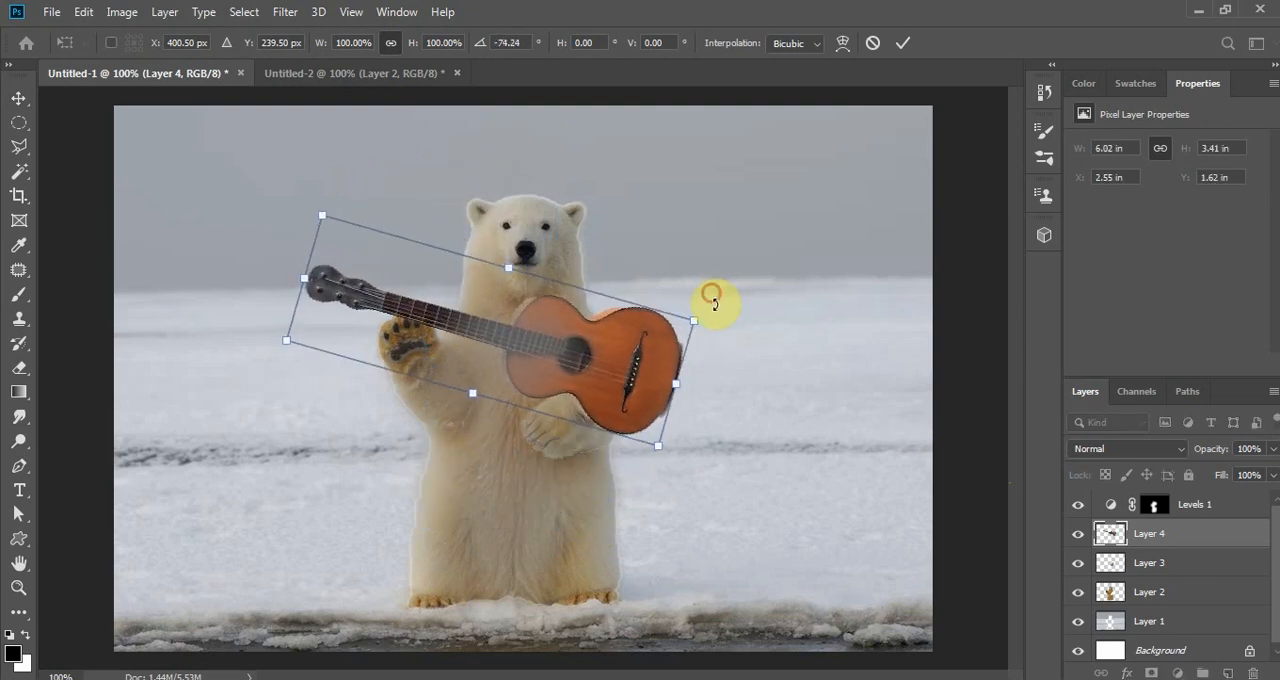
drag(663, 363, 623, 443)
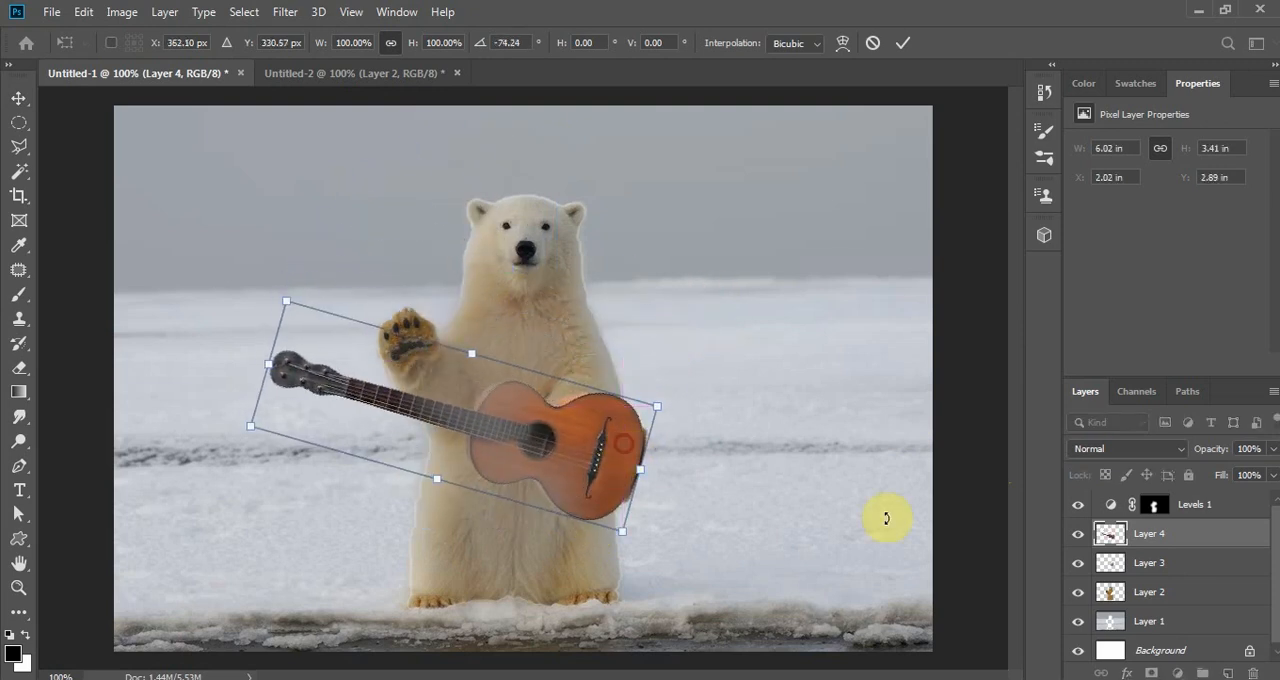
- Stack Layer 4 beneath Layer 3 and both above Levels 1, shifting the guitar so it sits behind the bear's lowered paw
drag(1165, 533, 1157, 566)
drag(643, 480, 617, 459)
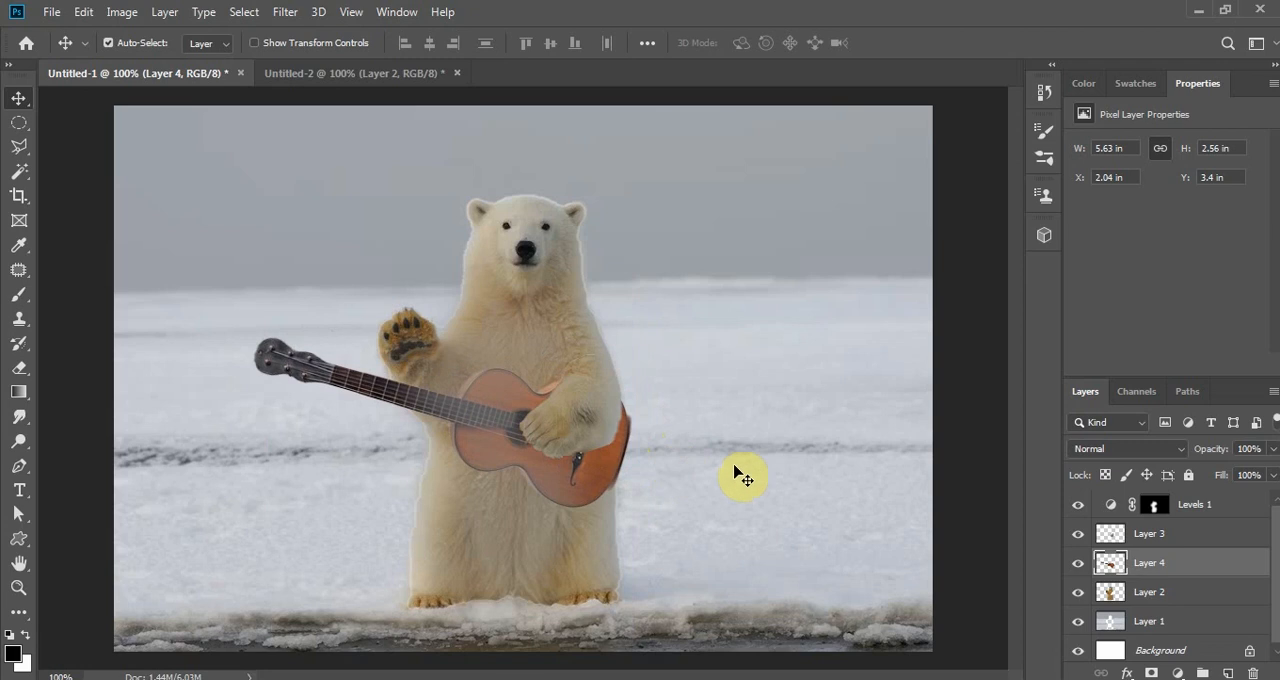
ctrl+click(1182, 538)
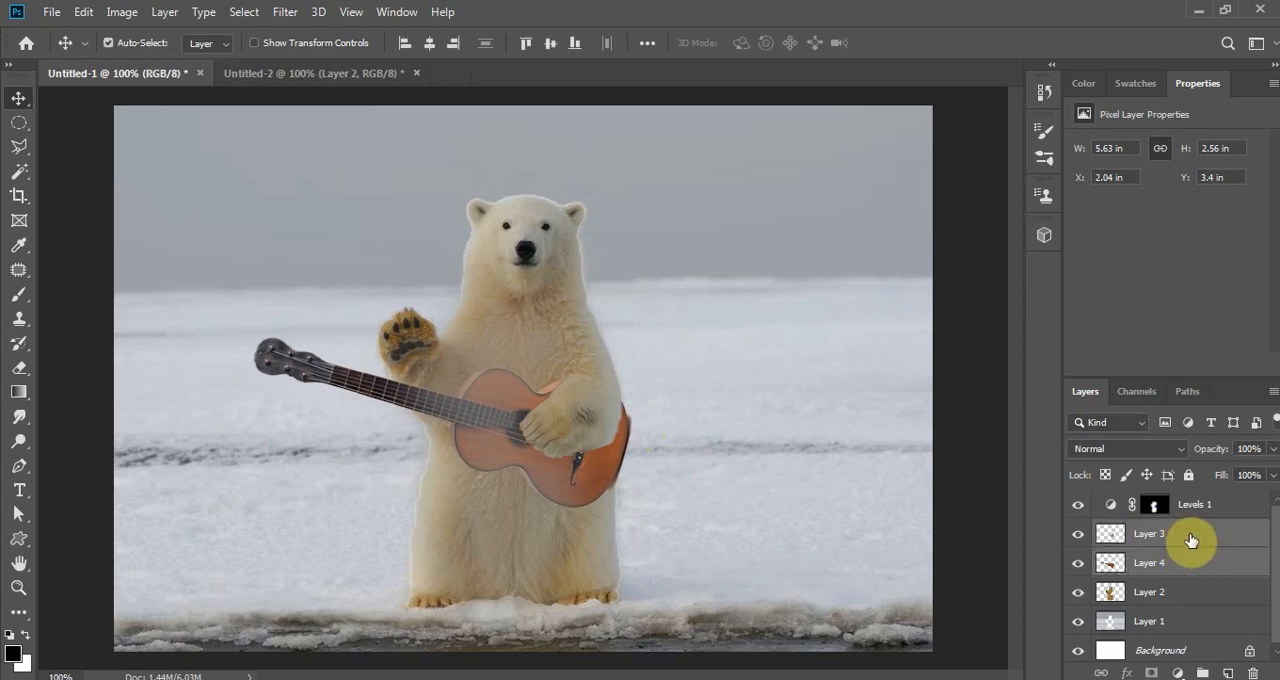
drag(1188, 538, 1192, 503)
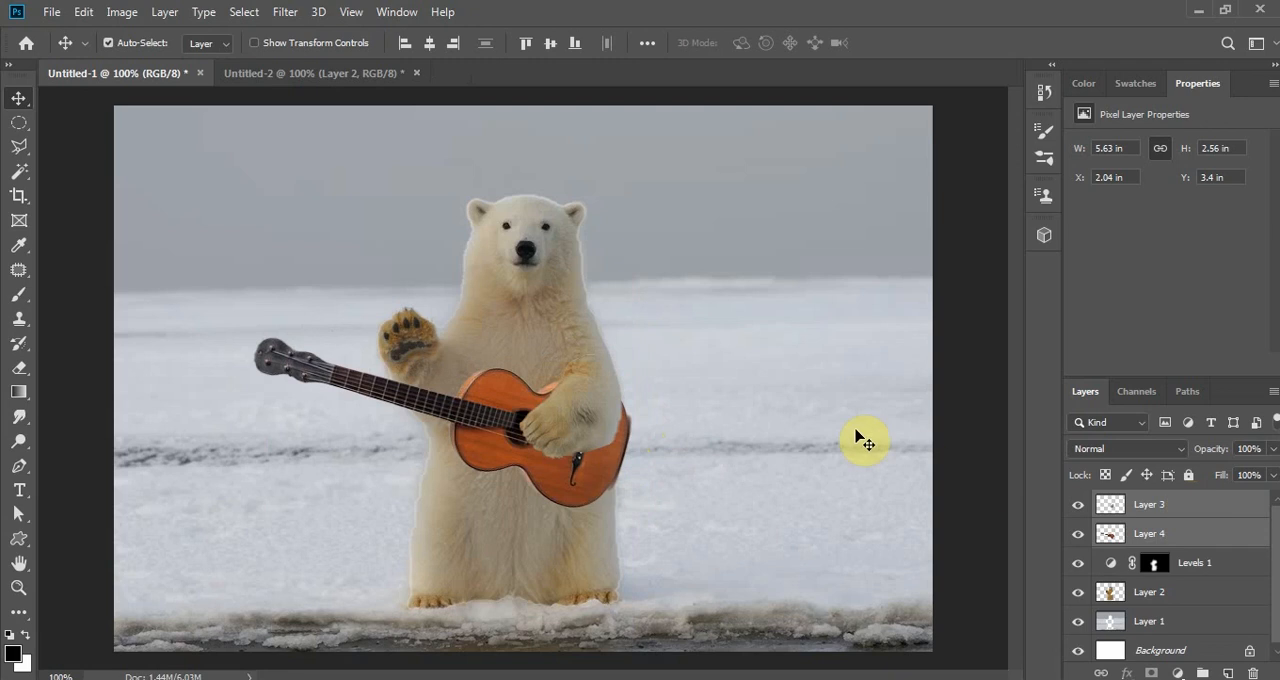
- Rename Layer 3 as paw and duplicate that layer within the Untitled-1 document
click(1182, 505)
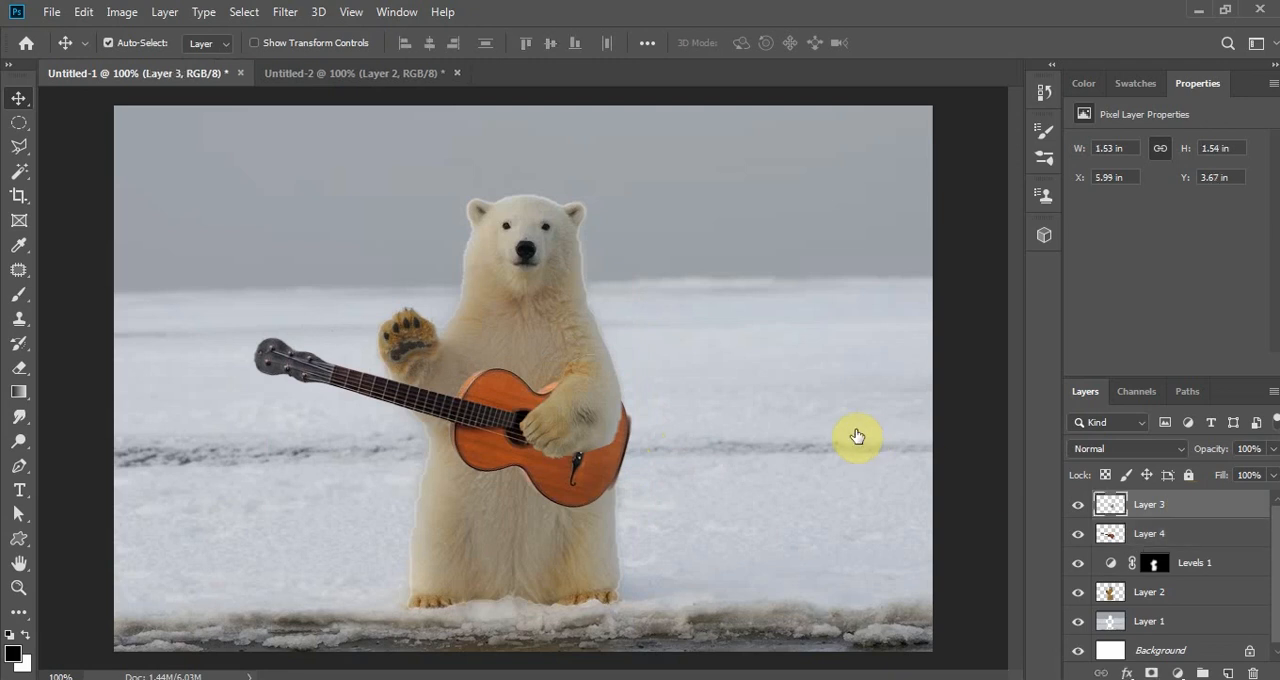
double_click(1150, 506)
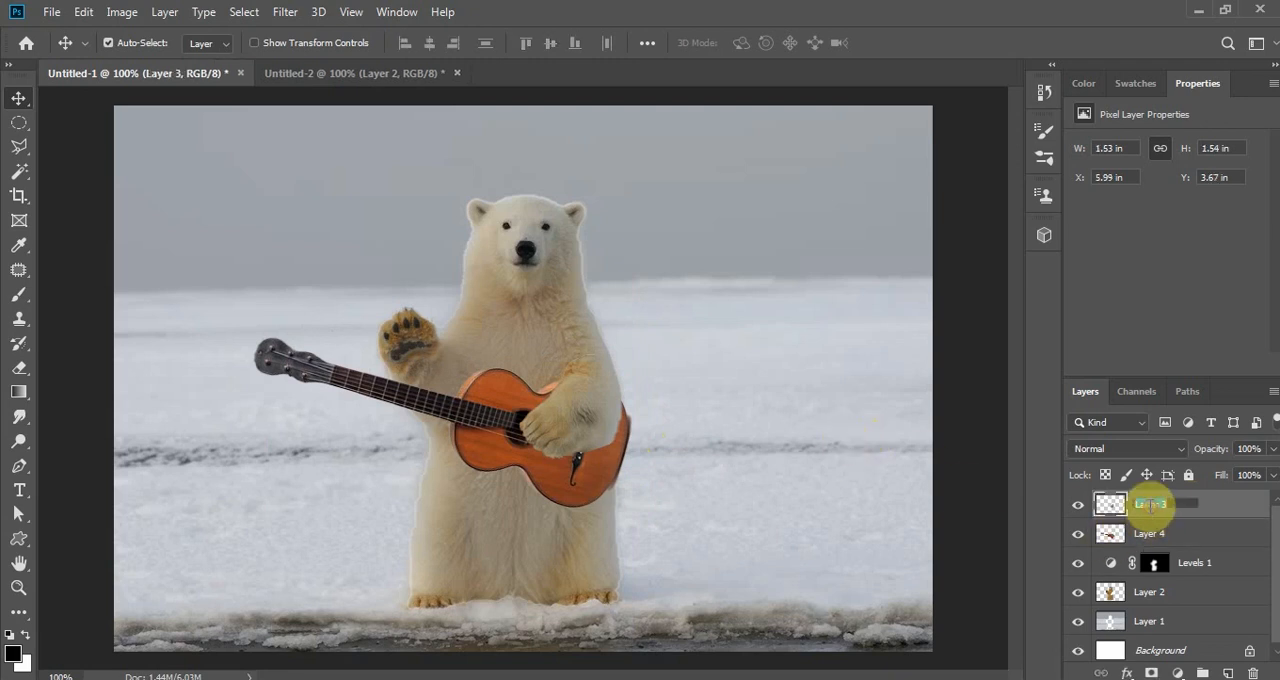
text(paw)
key(Return)
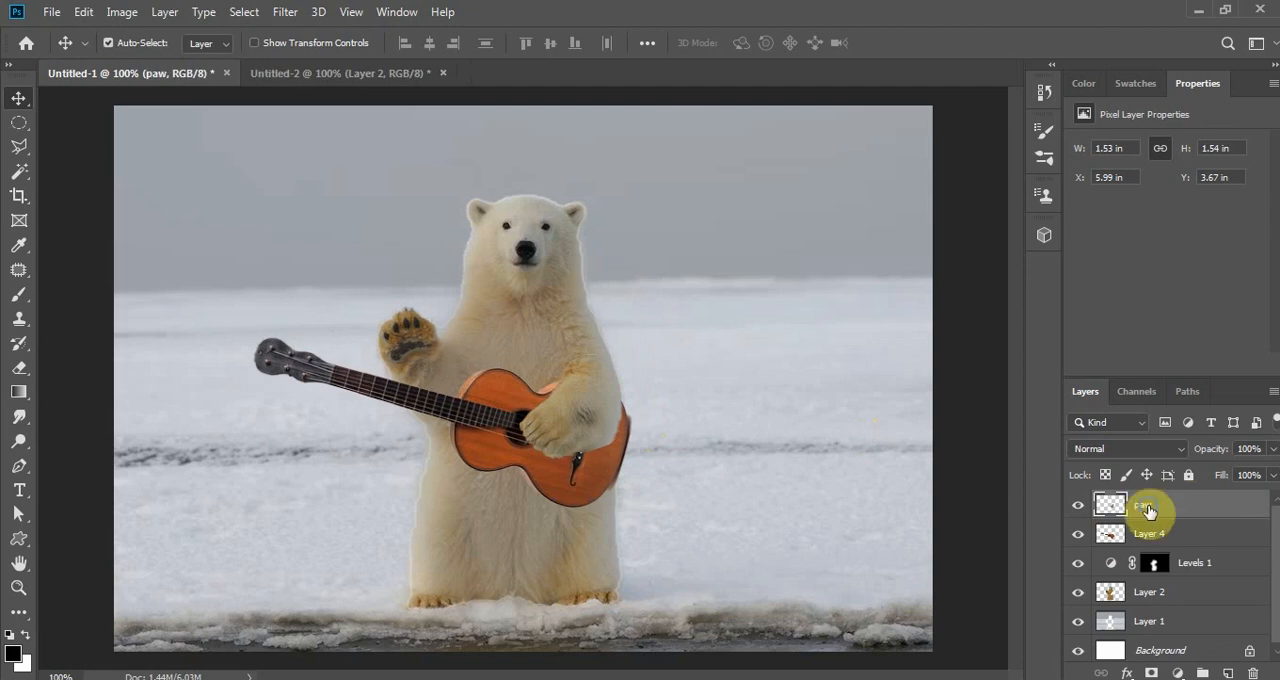
right_click(1149, 511)
click(1016, 101)
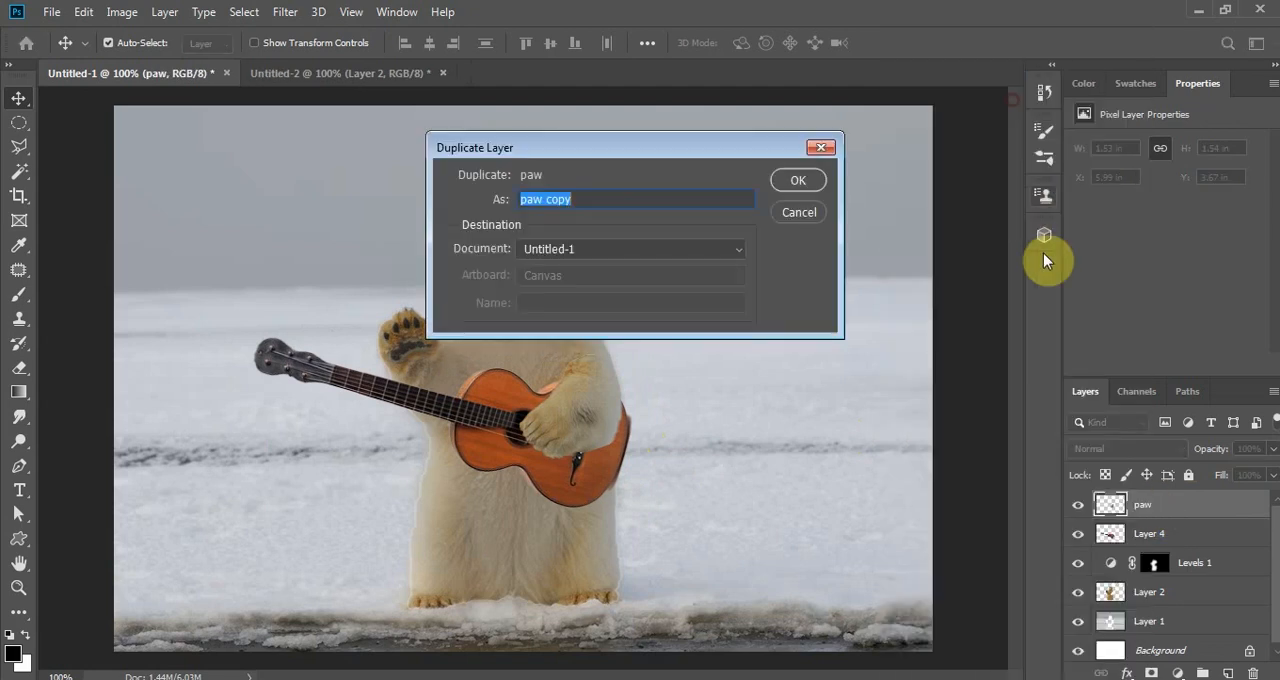
click(797, 183)
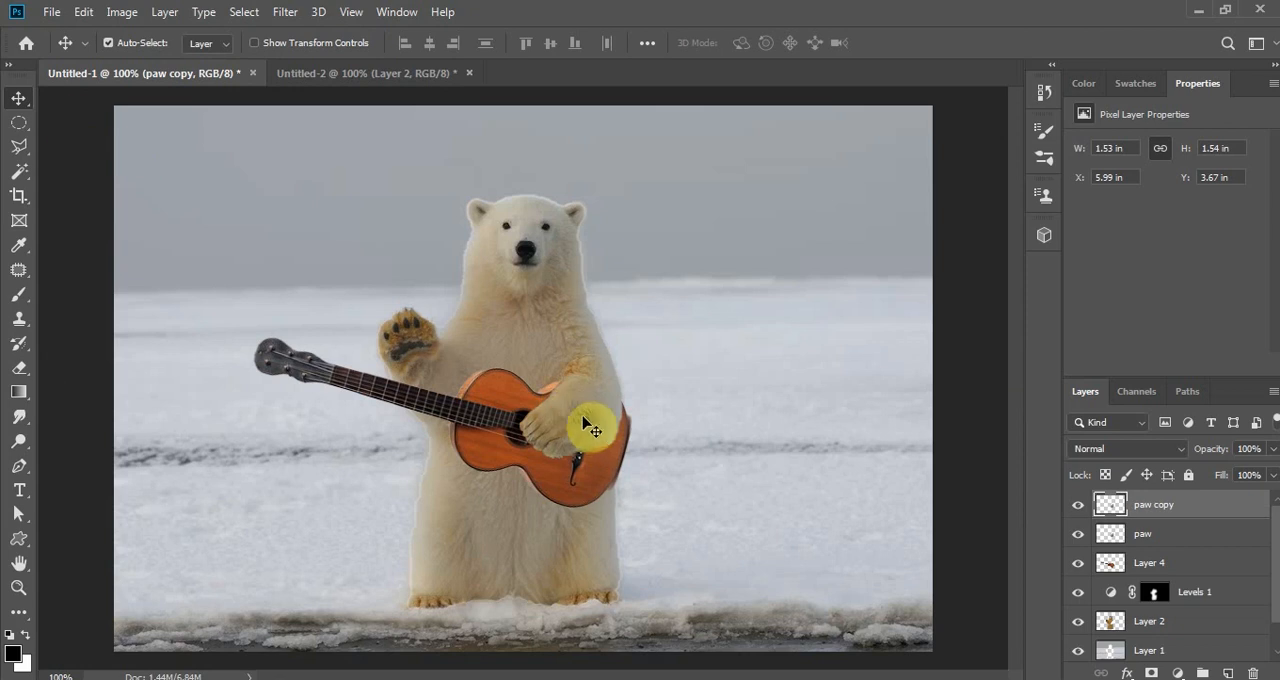
- With Auto-Select off, move the paw copy onto the guitar neck and rotate it by 179.07° so its toes point toward the guitar body
drag(578, 424, 428, 430)
click(137, 43)
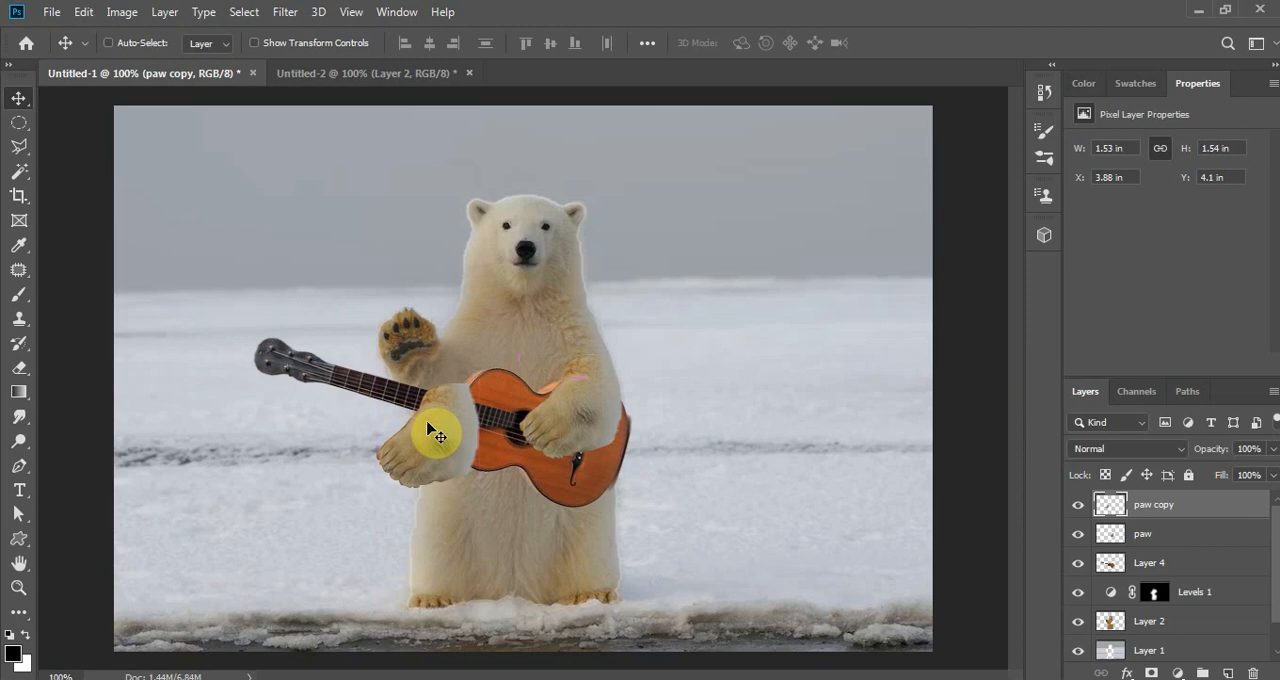
key(ctrl+t)
drag(364, 375, 501, 503)
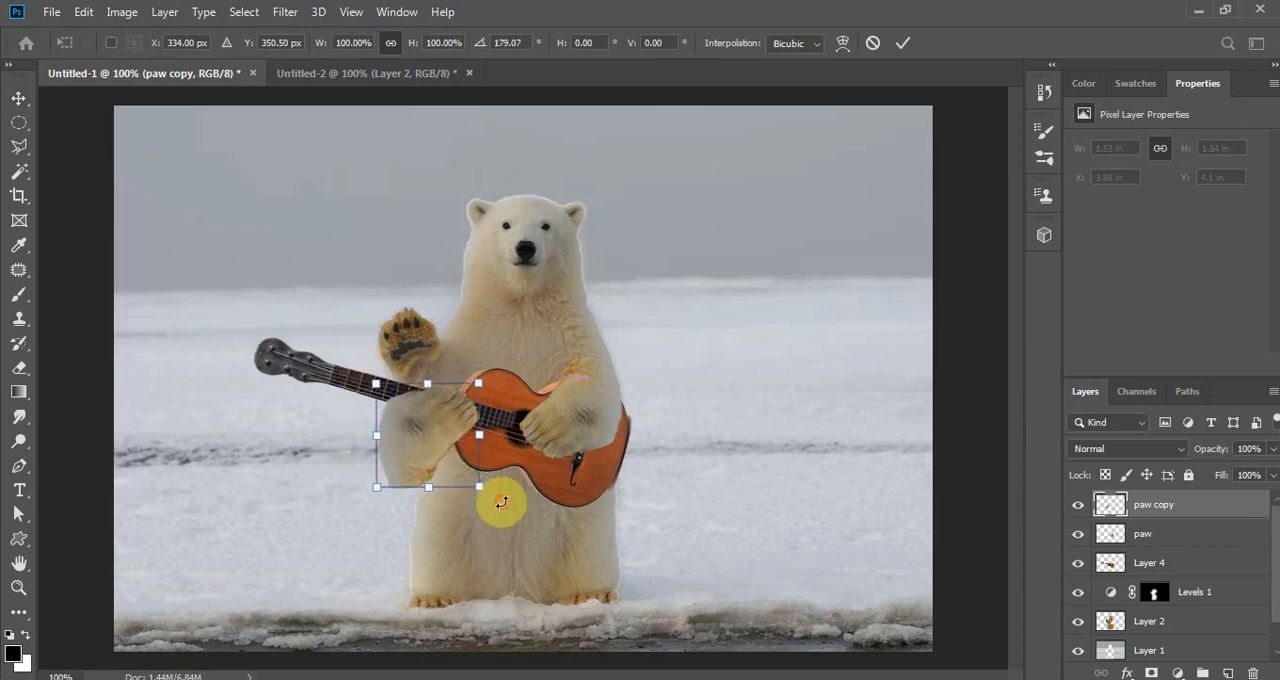
drag(417, 451, 380, 441)
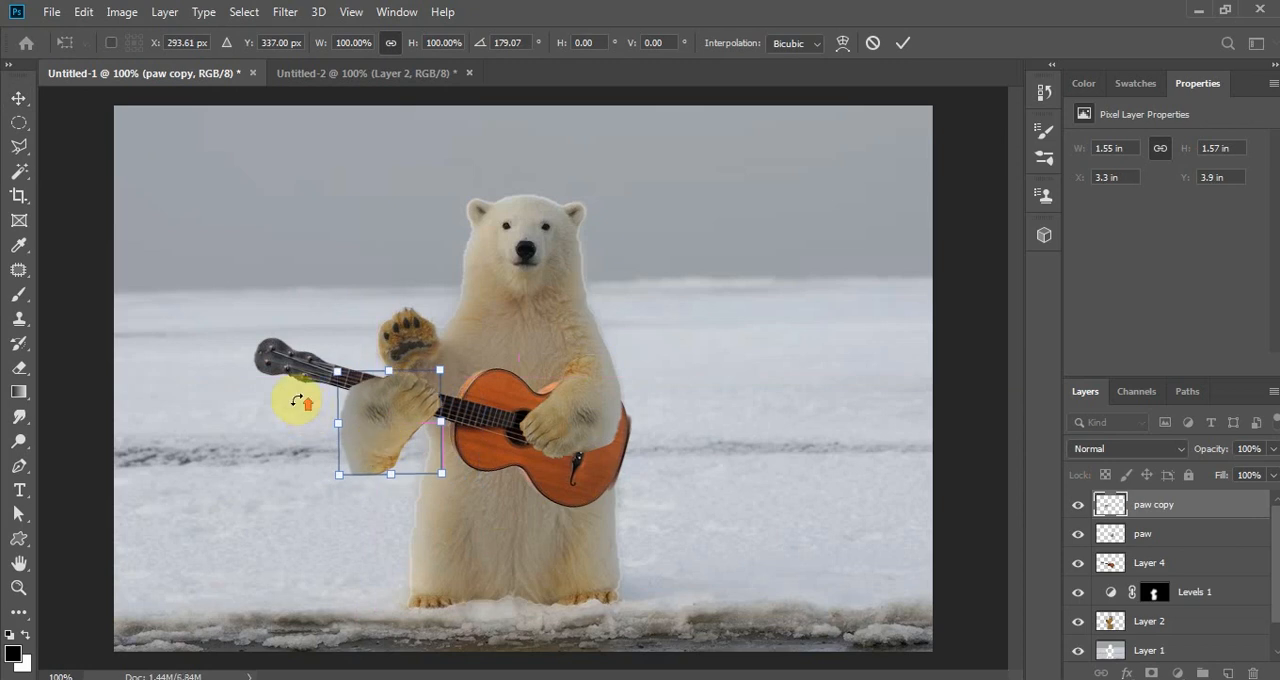
key(ctrl+plus)
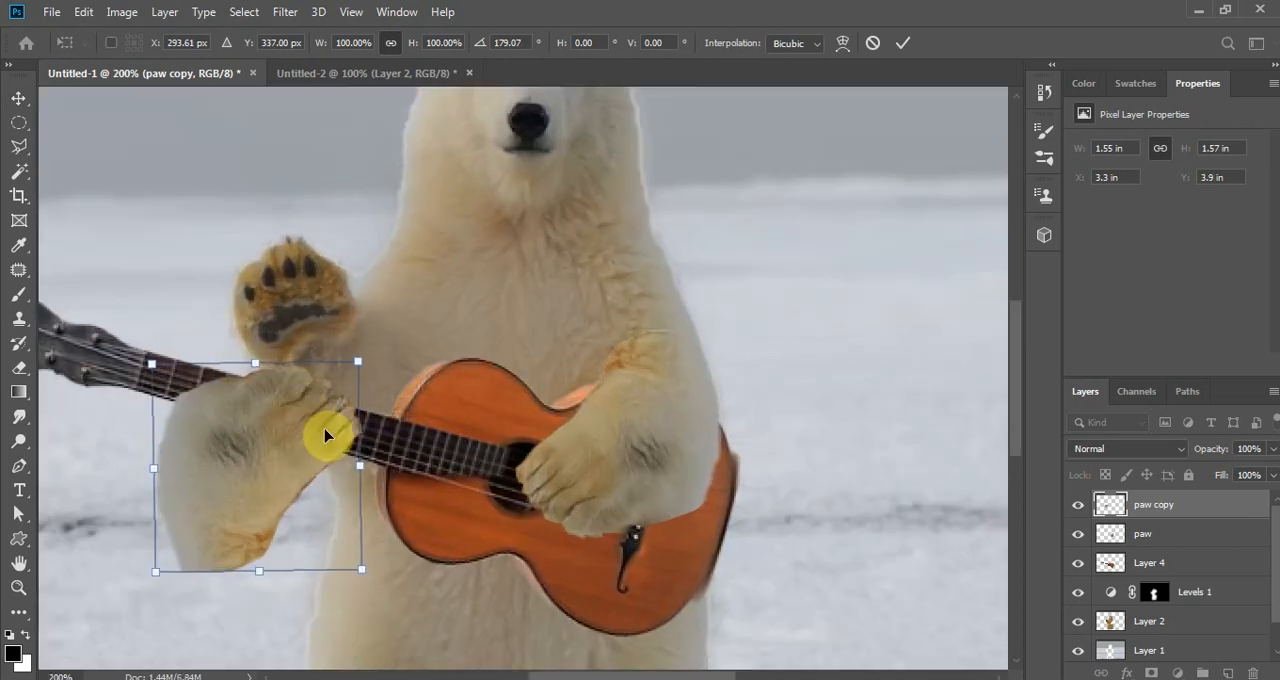
key(Return)
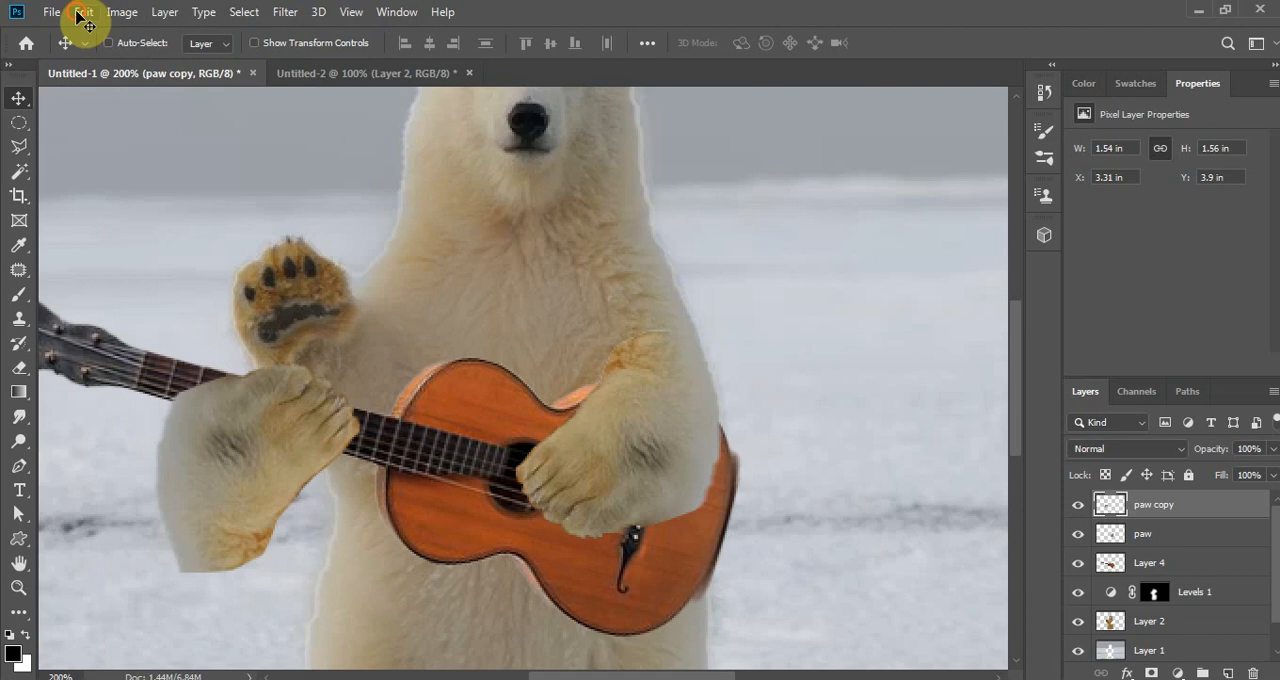
- Warp the paw copy so the paw narrows over the guitar neck and its forearm slants down and outward from the bear
click(83, 12)
mouse_move(241, 440)
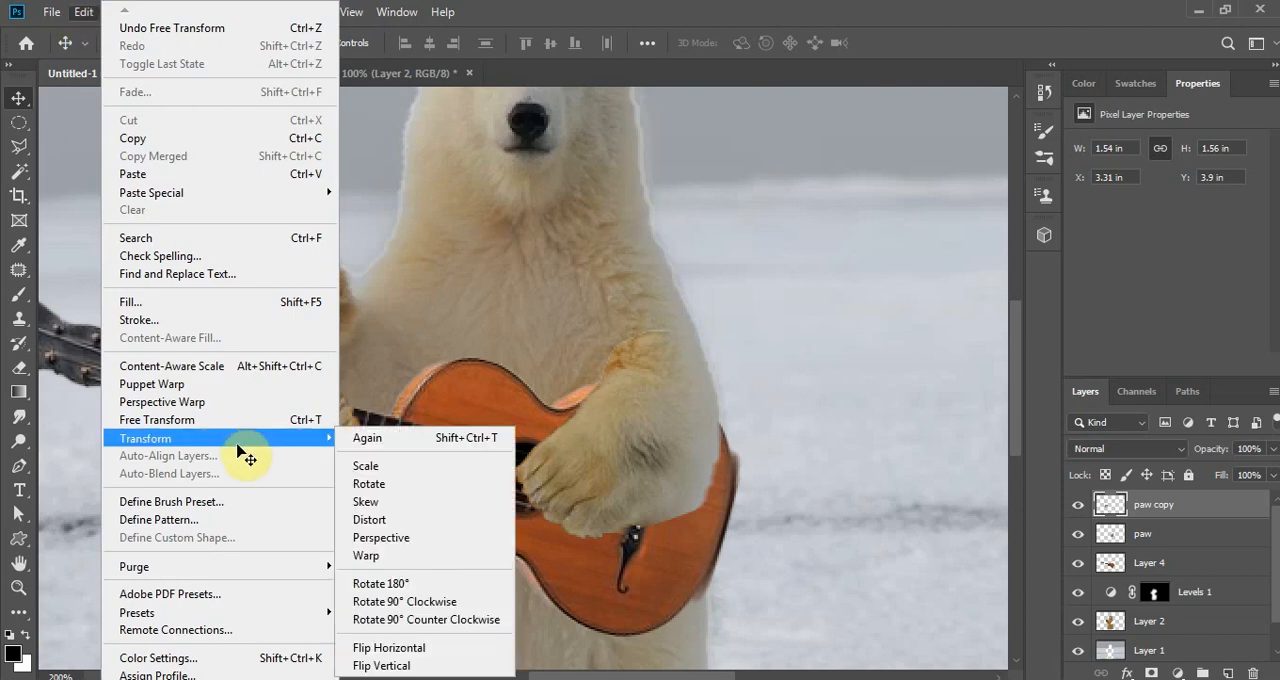
click(356, 553)
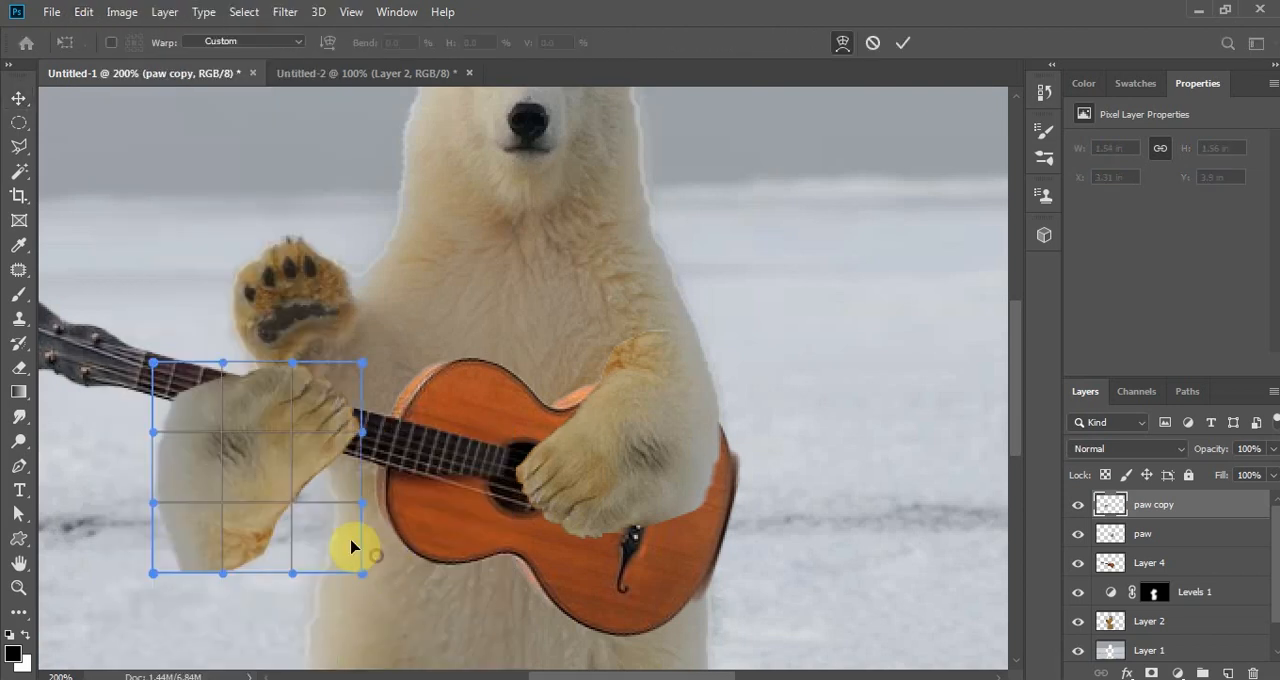
drag(152, 370, 199, 343)
drag(363, 366, 327, 337)
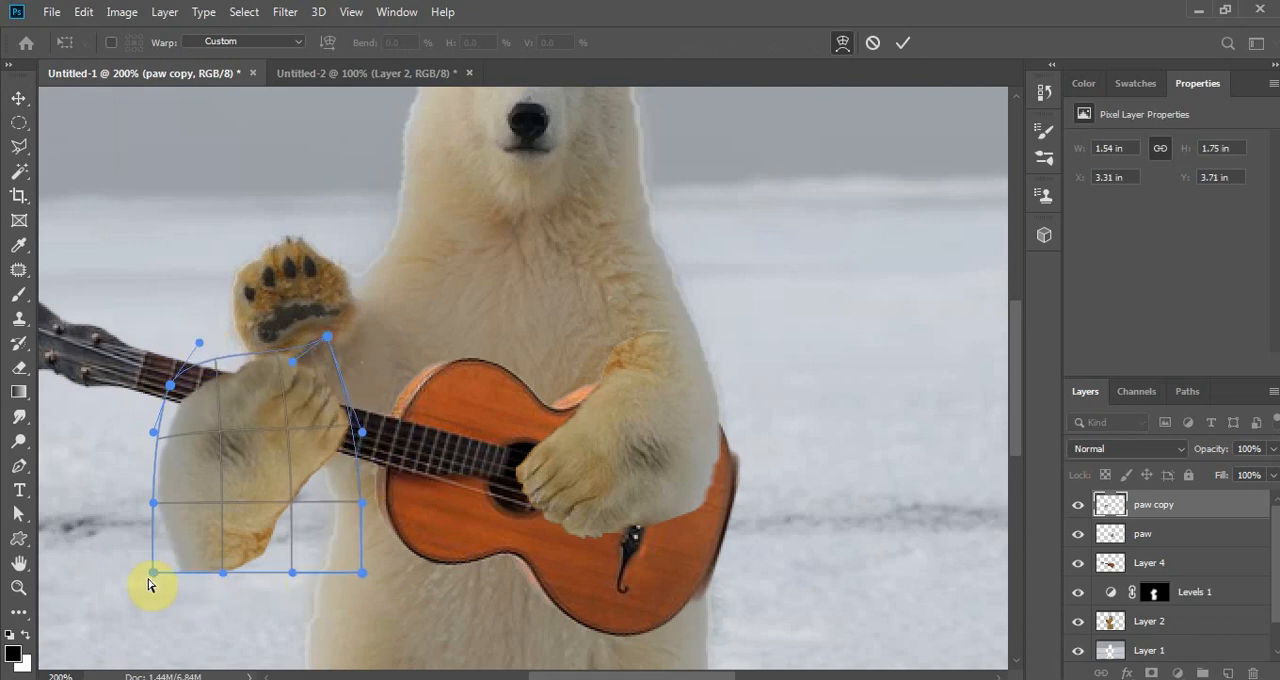
drag(153, 572, 123, 565)
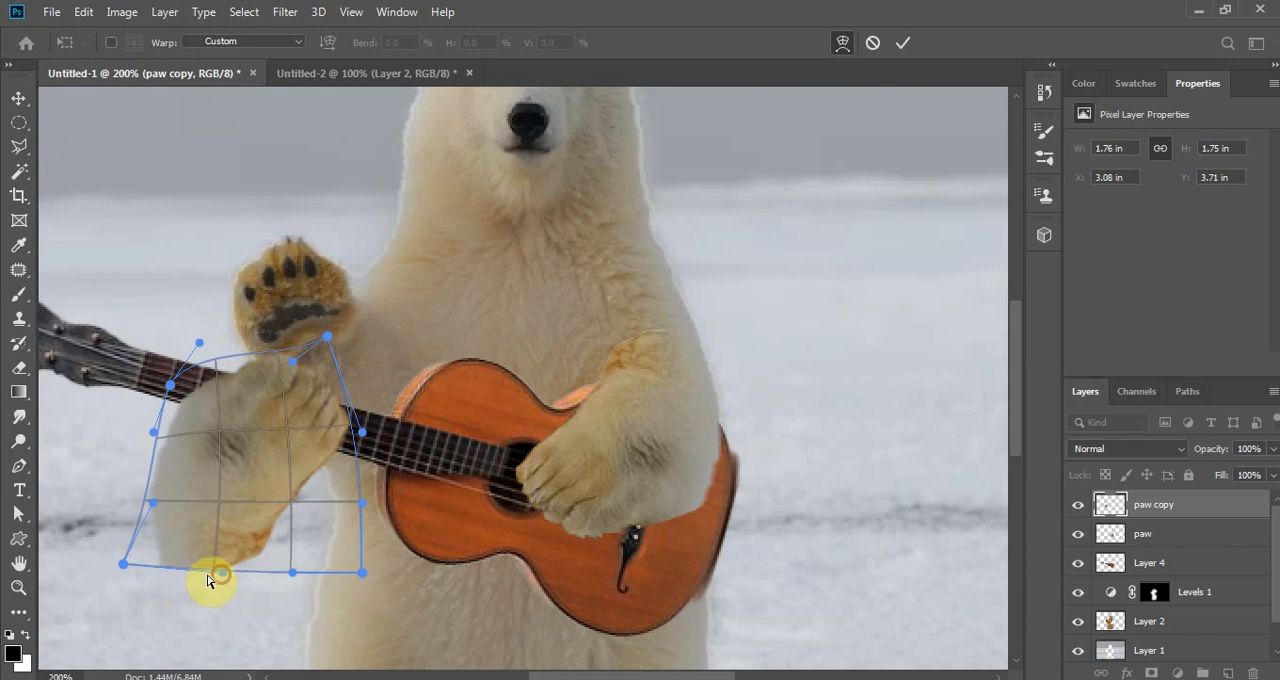
drag(209, 580, 180, 574)
drag(292, 578, 260, 580)
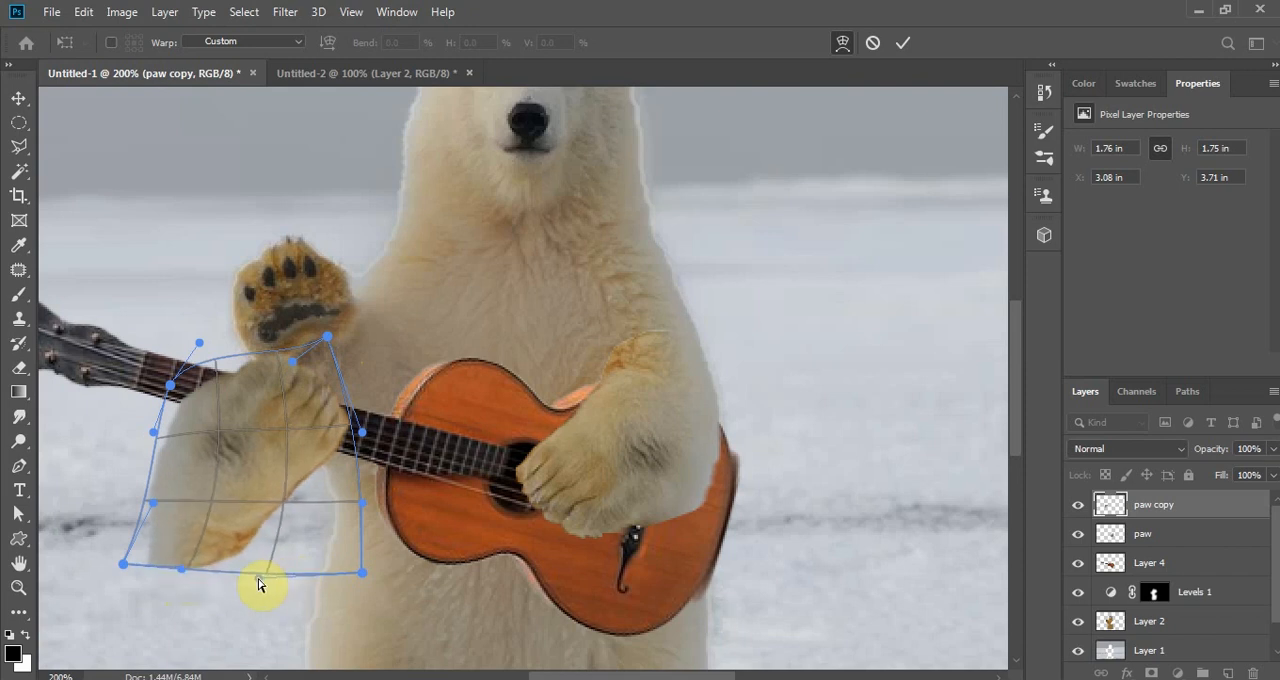
mouse_move(362, 575)
mouse_down()
mouse_move(332, 579)
mouse_move(375, 558)
mouse_up()
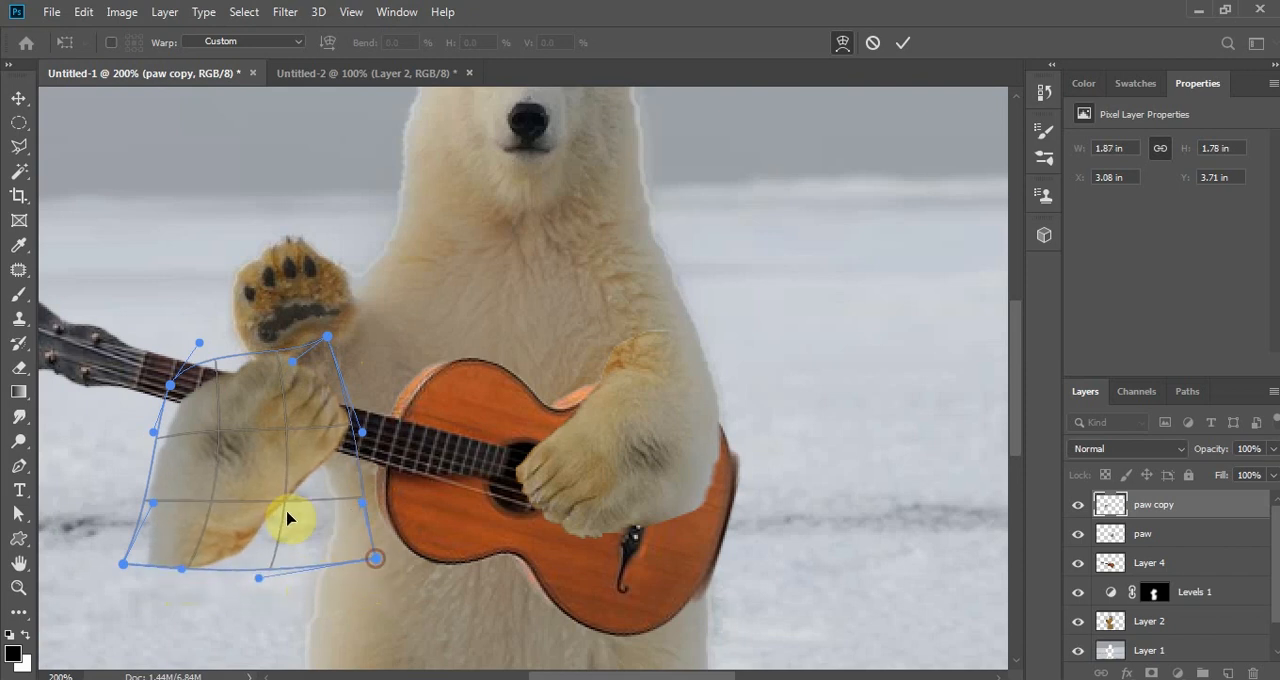
drag(290, 511, 294, 506)
drag(229, 440, 245, 458)
drag(155, 433, 192, 400)
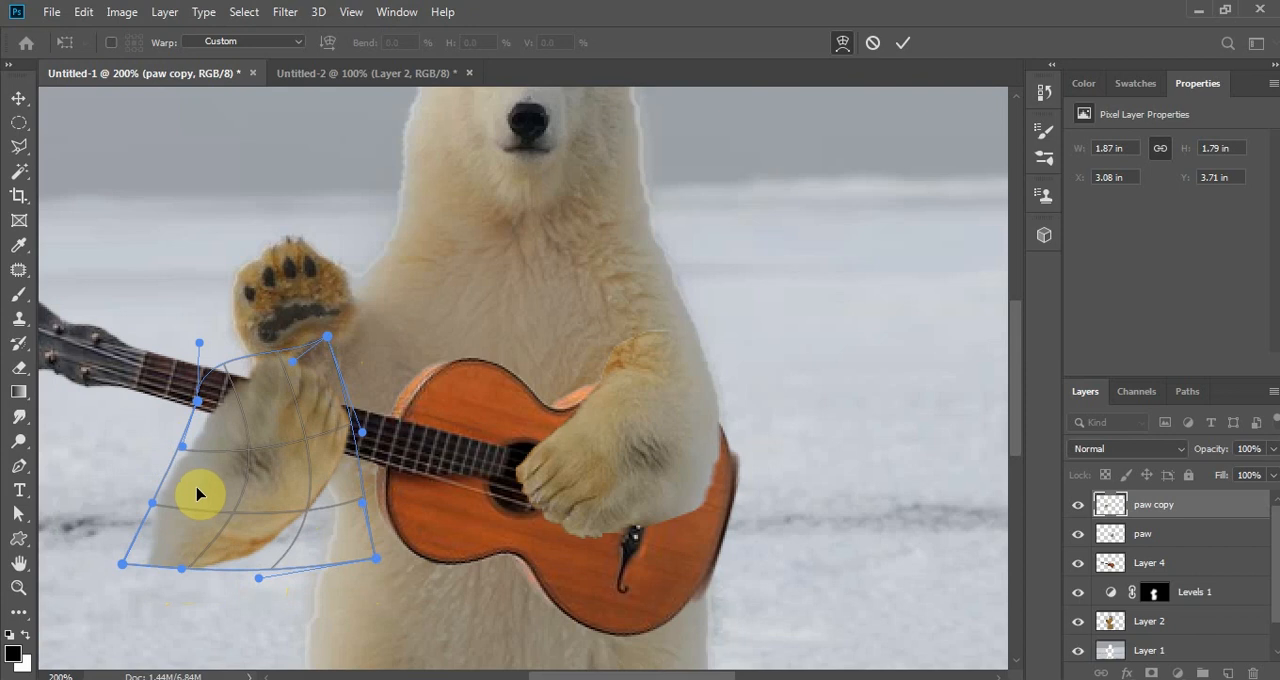
click(903, 43)
- Hide the paw copy and the guitar on Layer 4, duplicate Layer 2, and hide the original Layer 2
click(1079, 505)
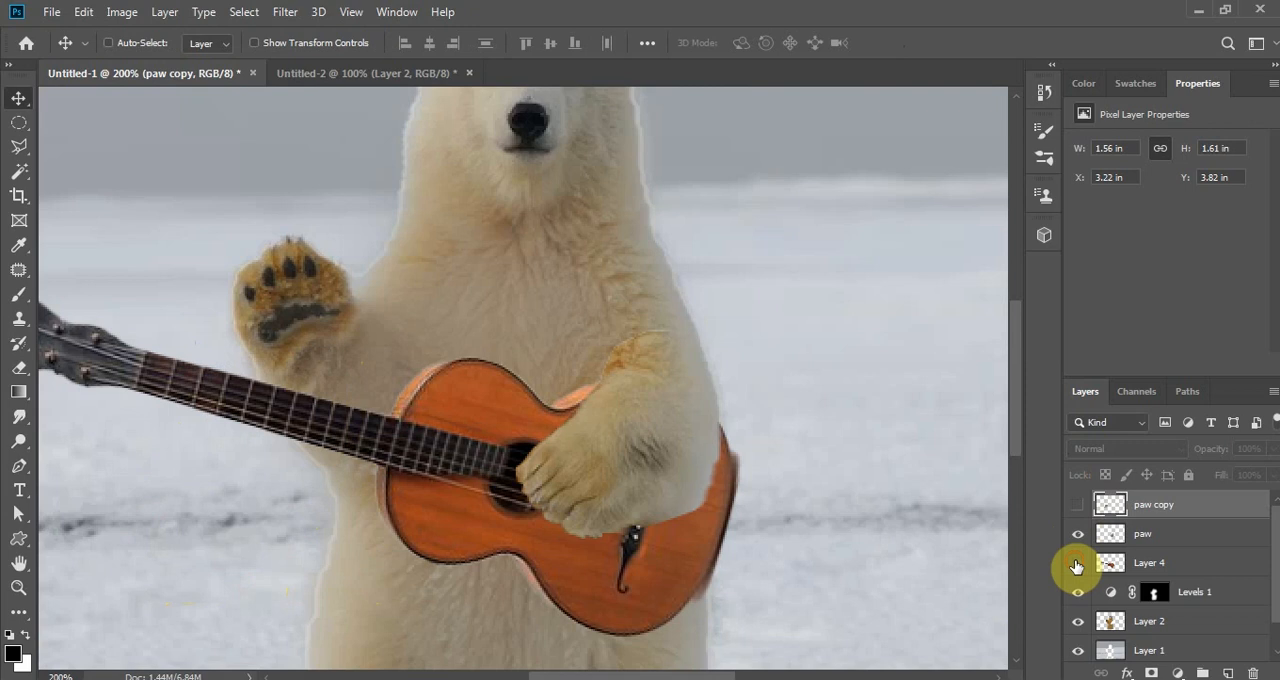
click(1077, 562)
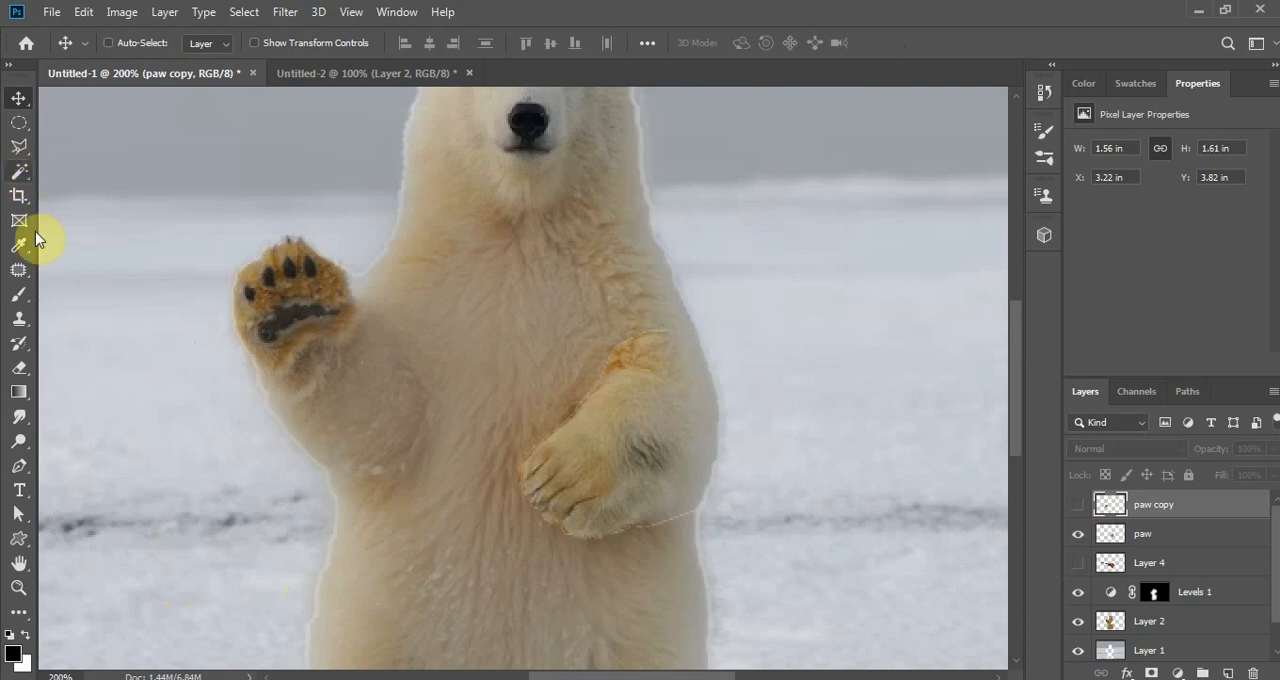
click(20, 467)
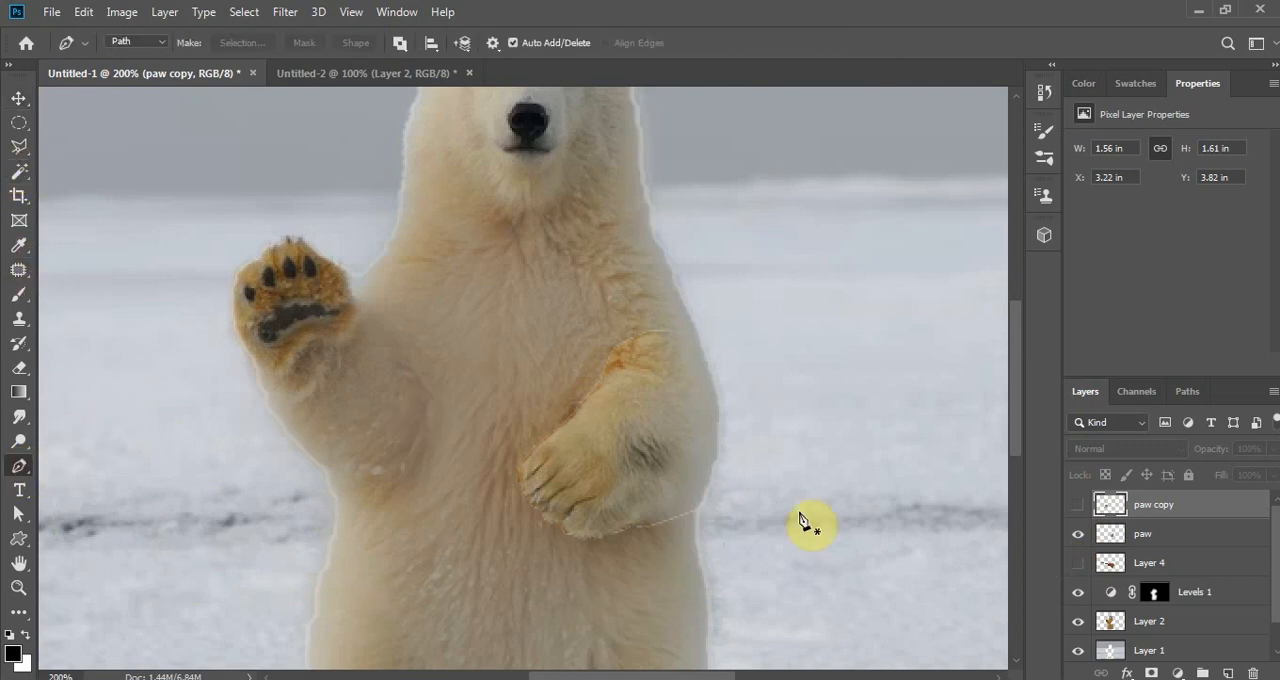
click(1164, 631)
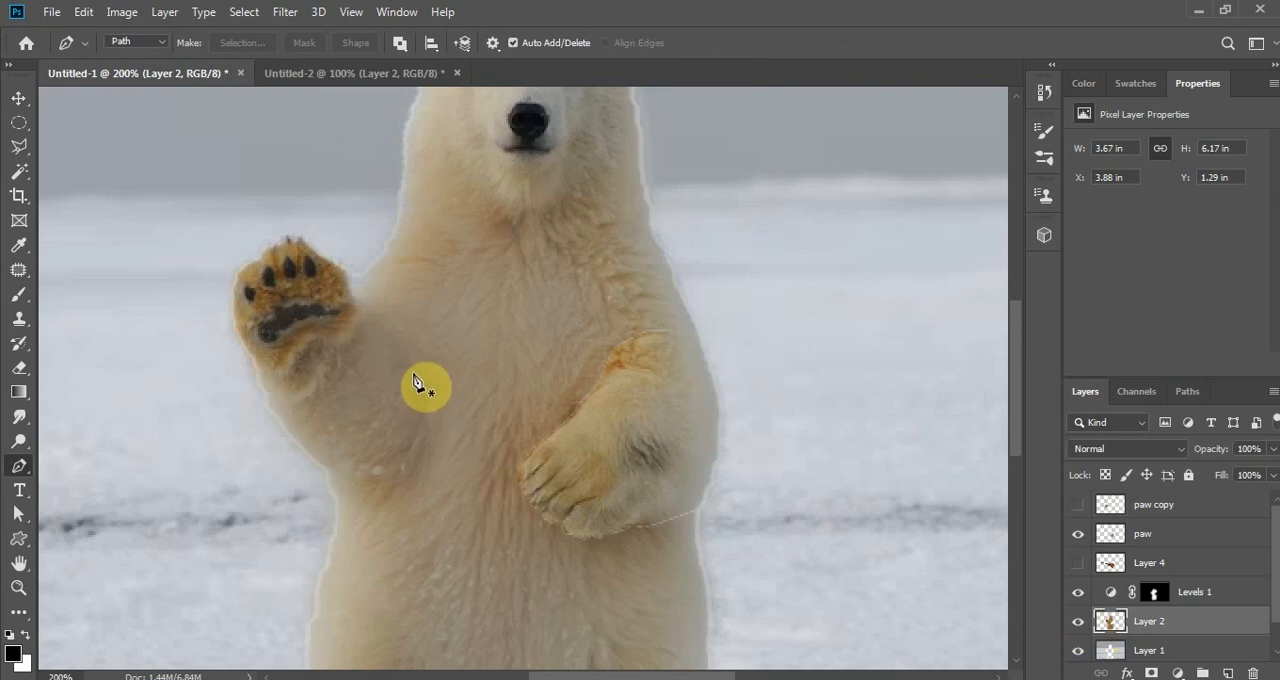
key(ctrl+z)
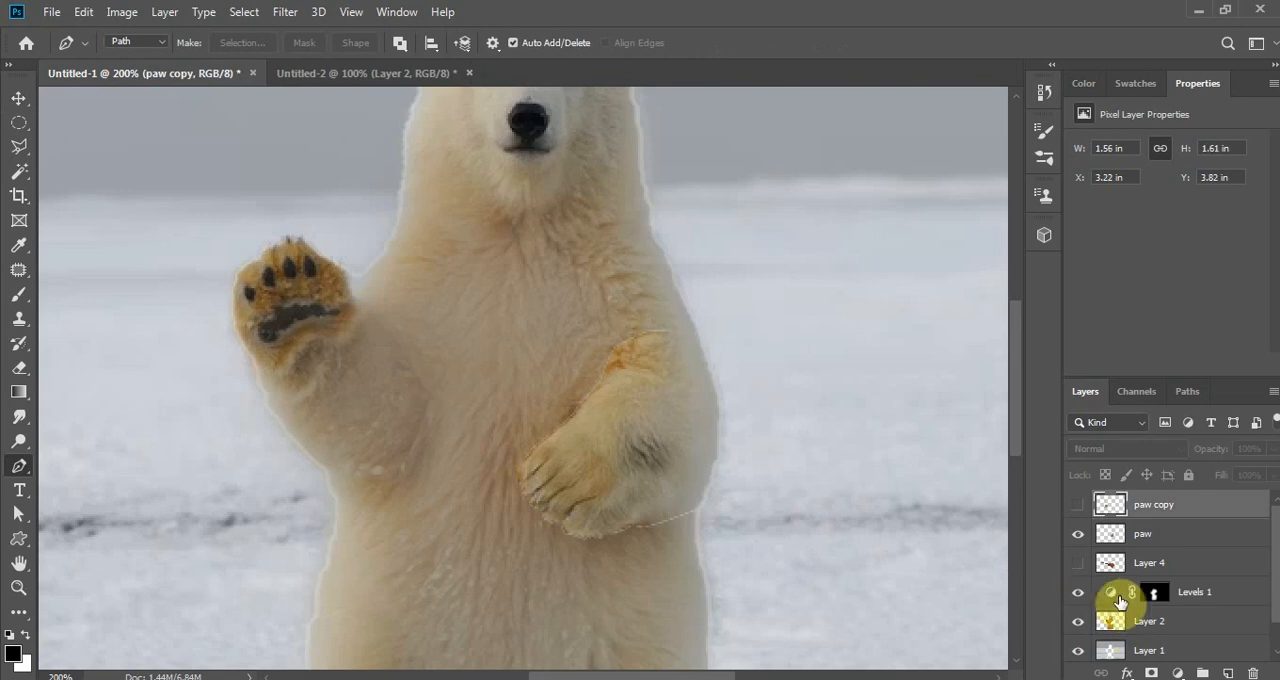
click(1147, 624)
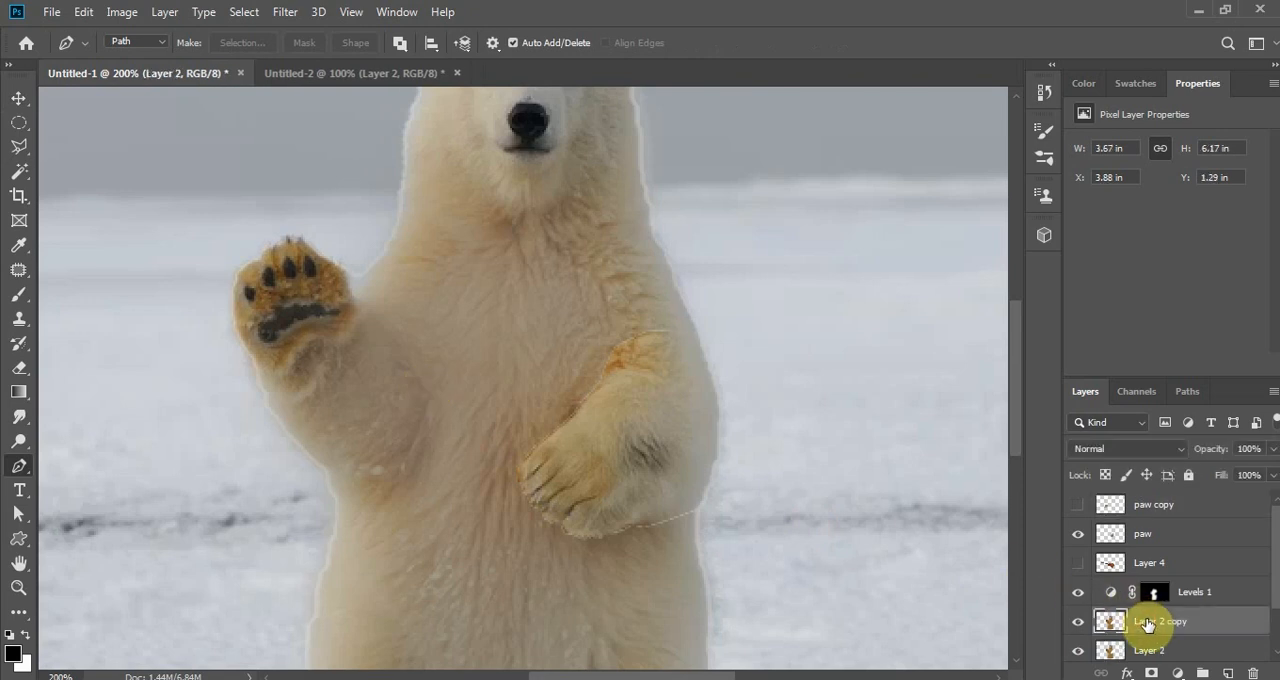
click(1078, 651)
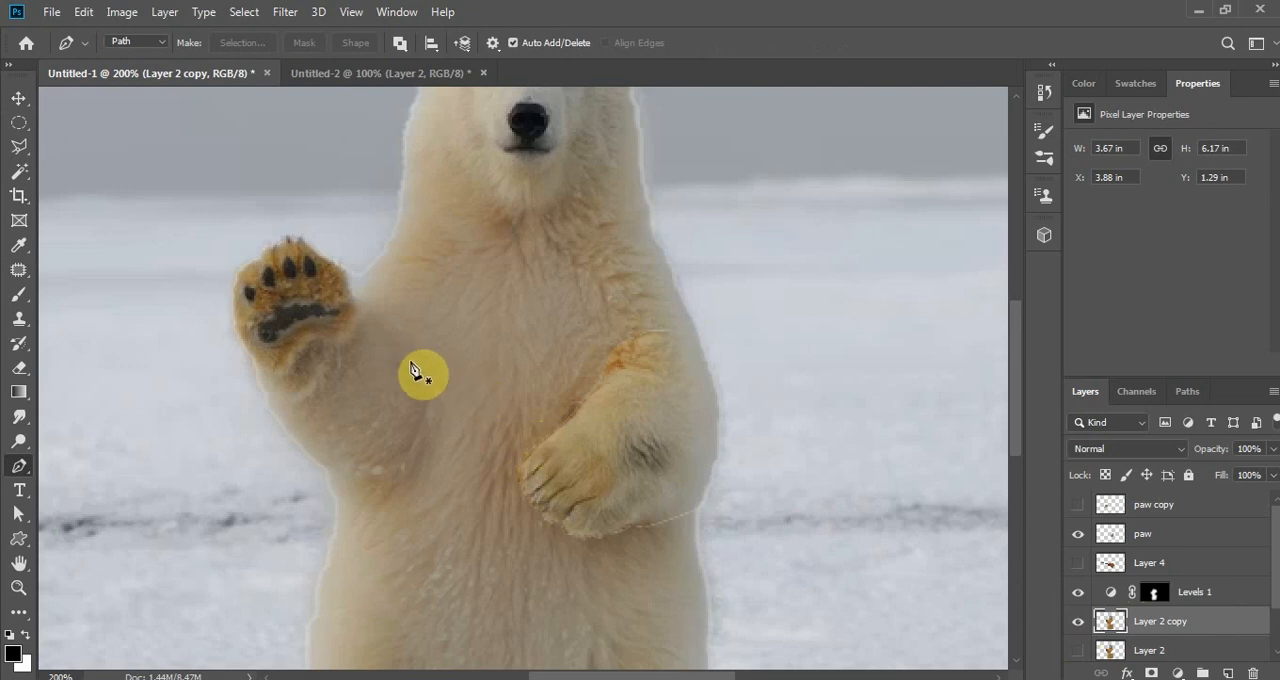
- Trace a closed Pen tool path around the bear's raised paw and forearm on Layer 2 copy
key(ctrl+plus)
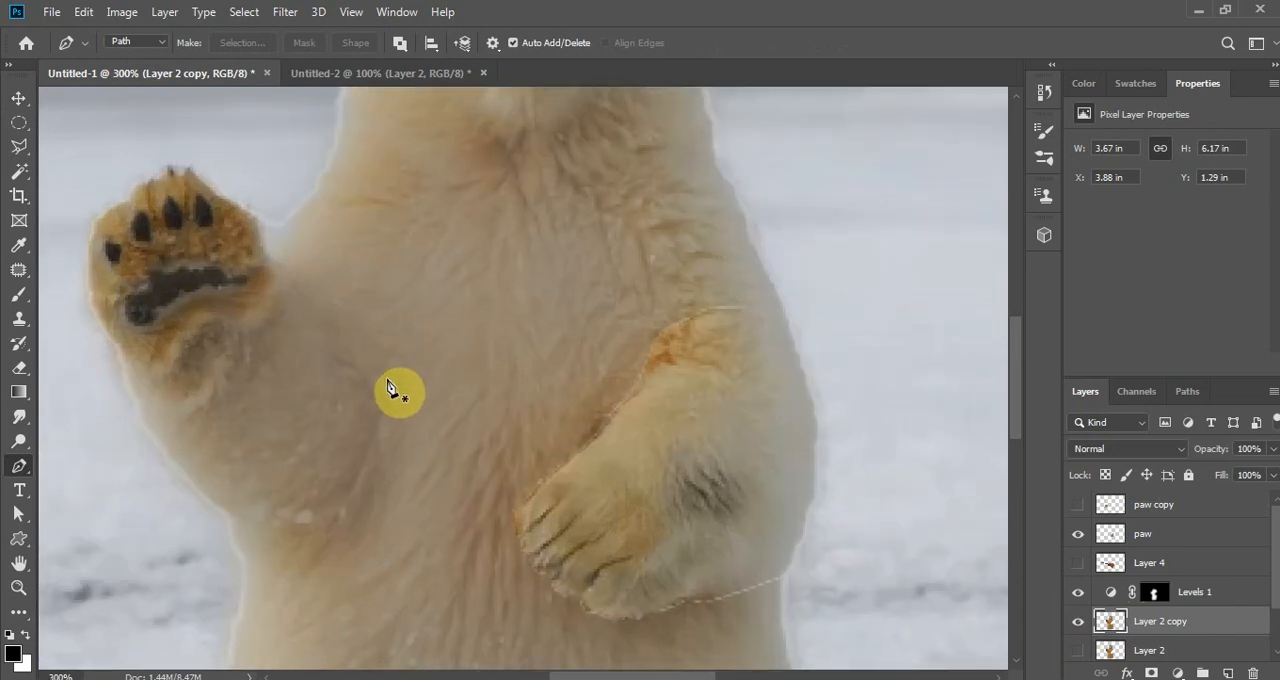
click(371, 388)
click(348, 343)
click(311, 306)
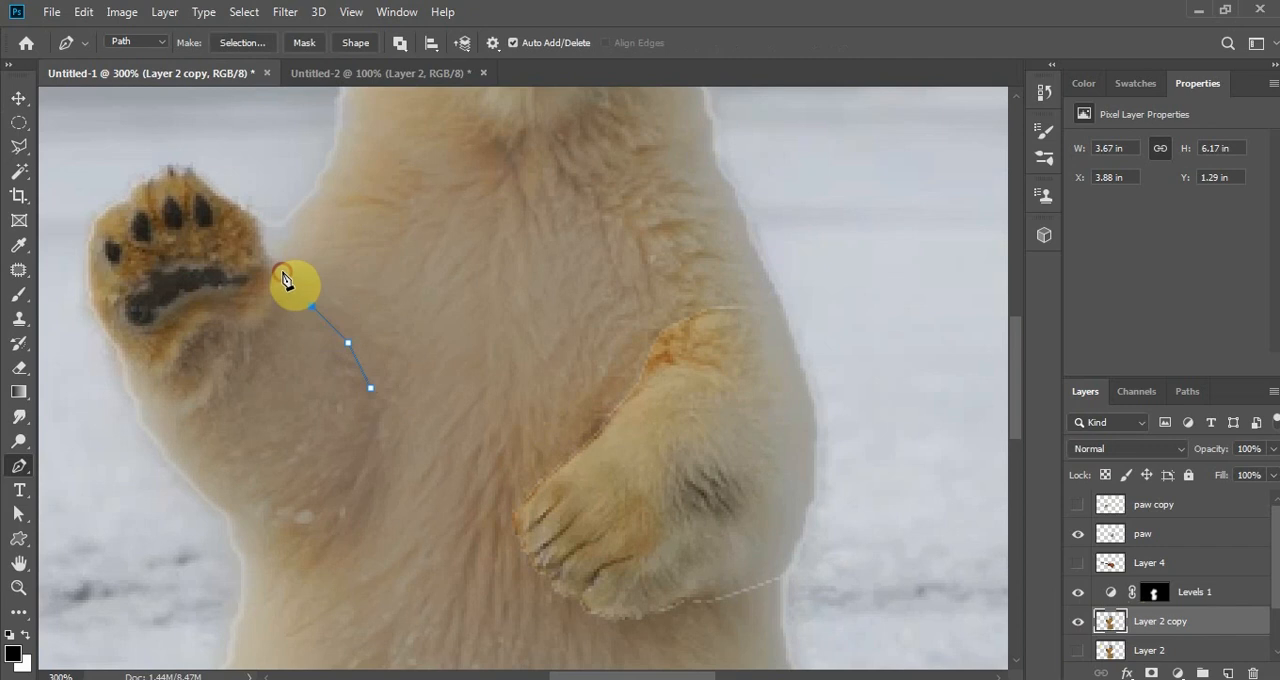
click(263, 252)
click(221, 194)
click(176, 168)
click(127, 191)
click(96, 218)
click(88, 268)
click(101, 324)
click(133, 393)
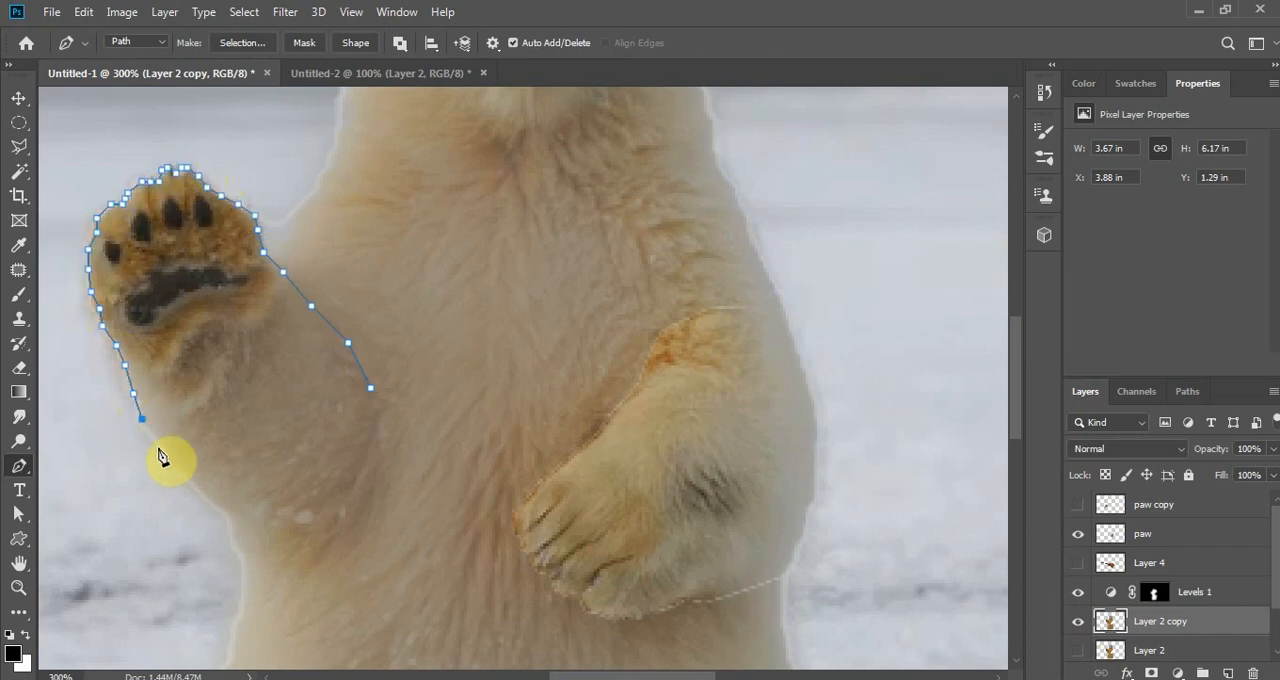
click(186, 472)
click(227, 515)
click(291, 545)
click(344, 537)
click(387, 490)
click(392, 440)
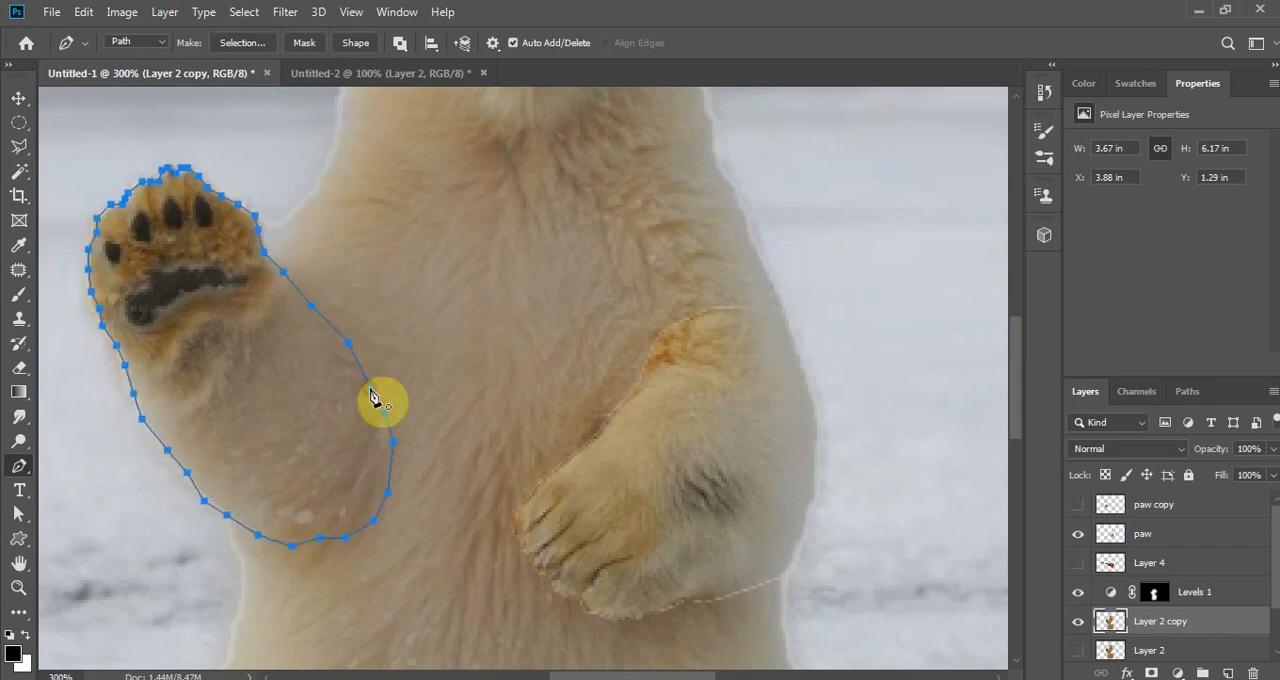
- Convert the path to a selection with a feather radius of 0 pixels and cut the raised arm onto its own layer
right_click(305, 371)
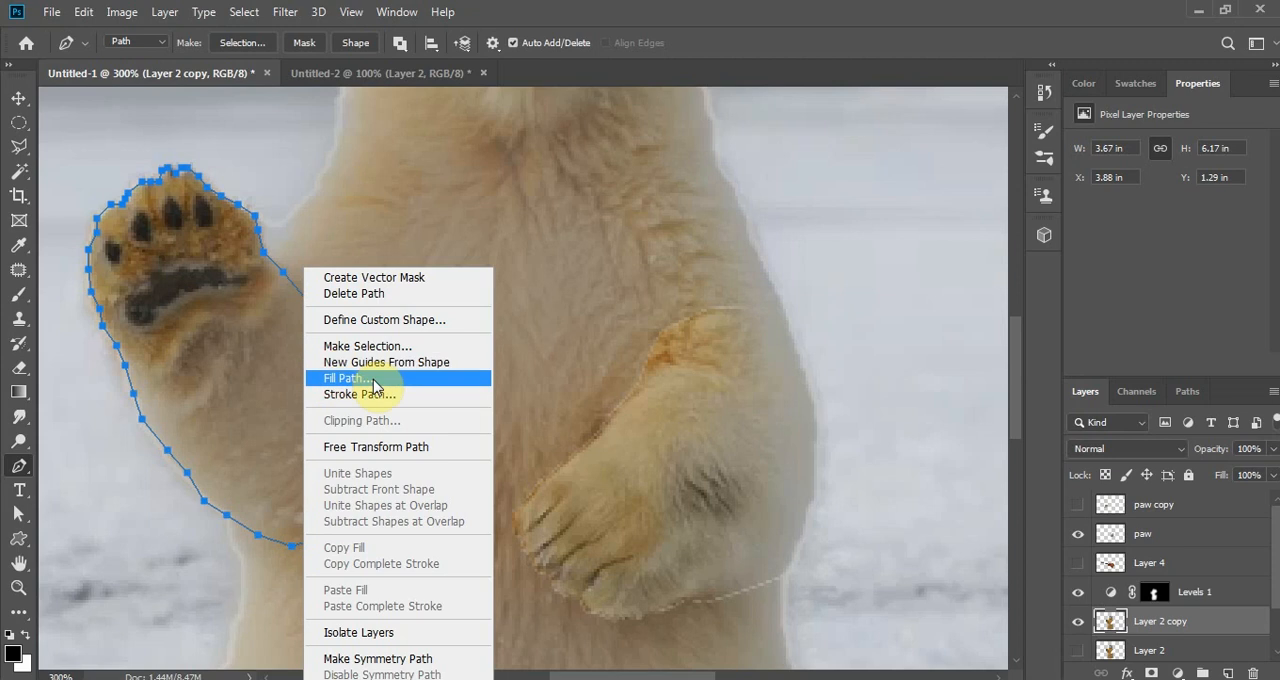
click(368, 346)
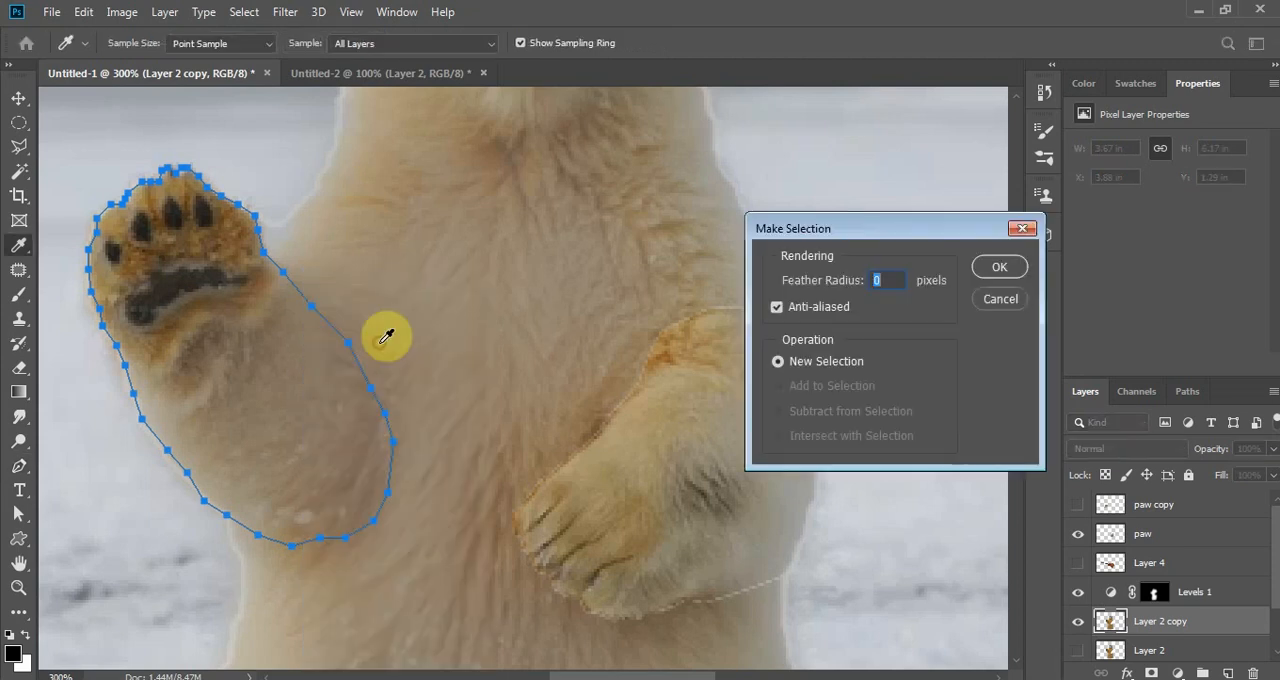
click(1000, 270)
click(20, 124)
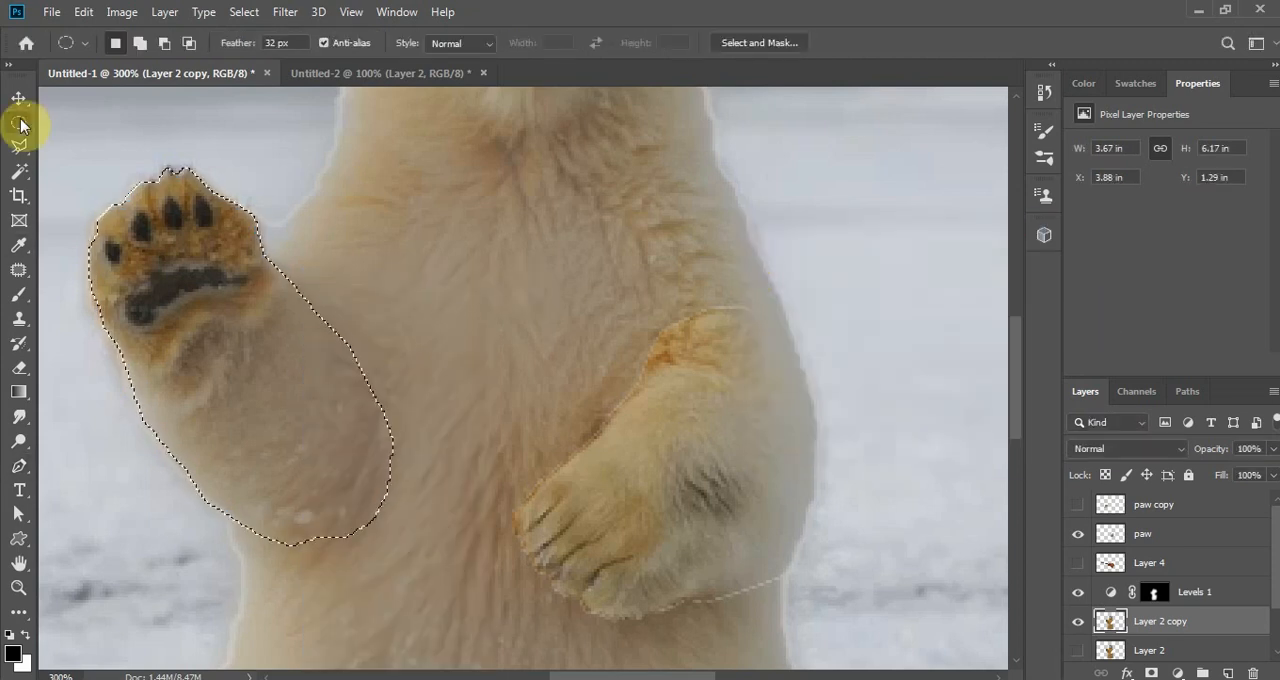
right_click(184, 314)
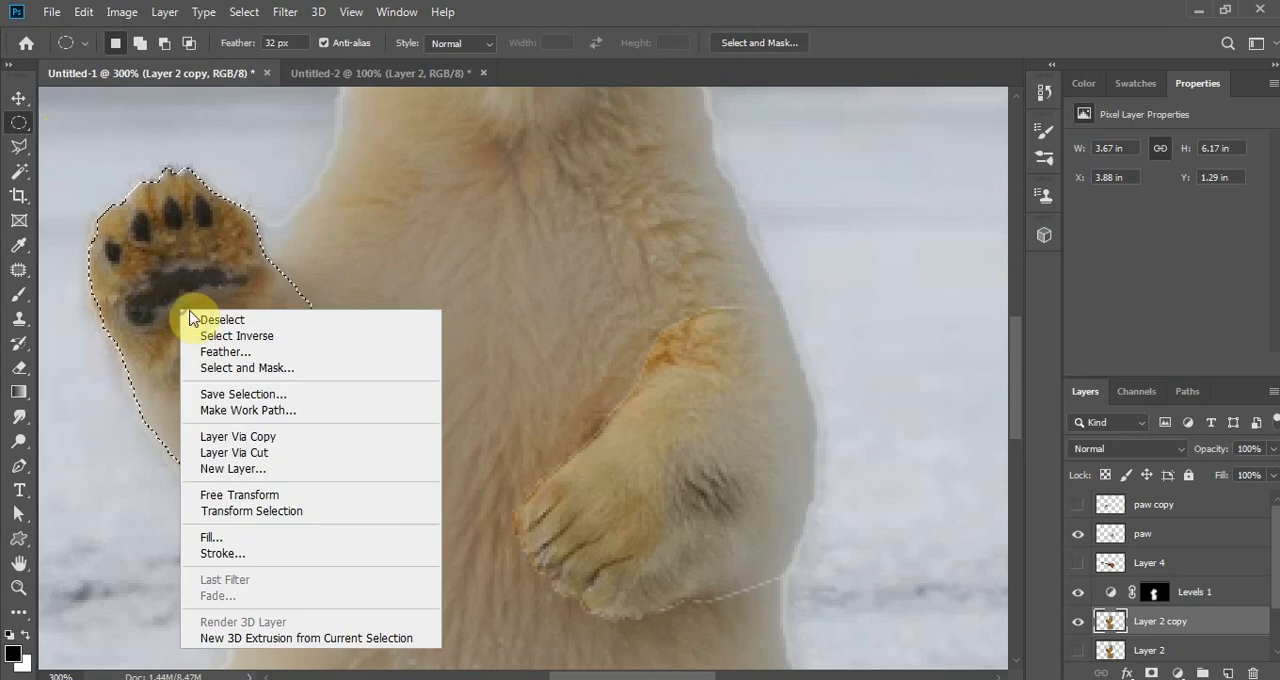
click(268, 460)
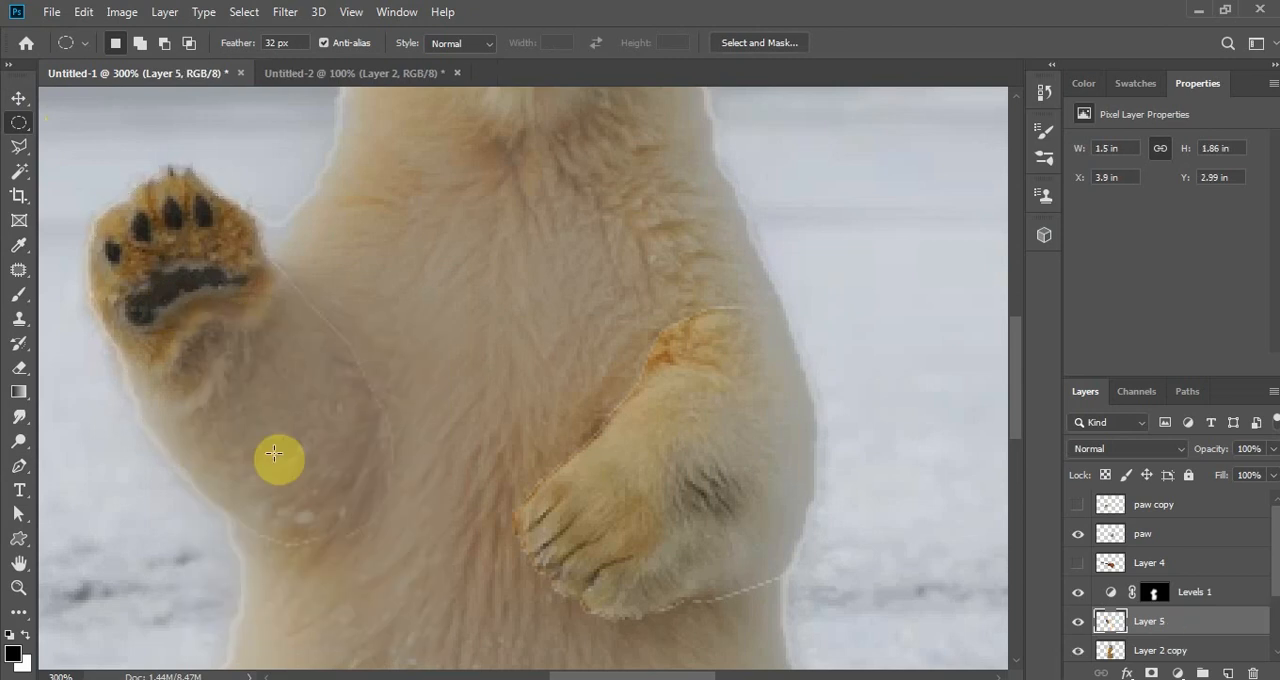
click(19, 97)
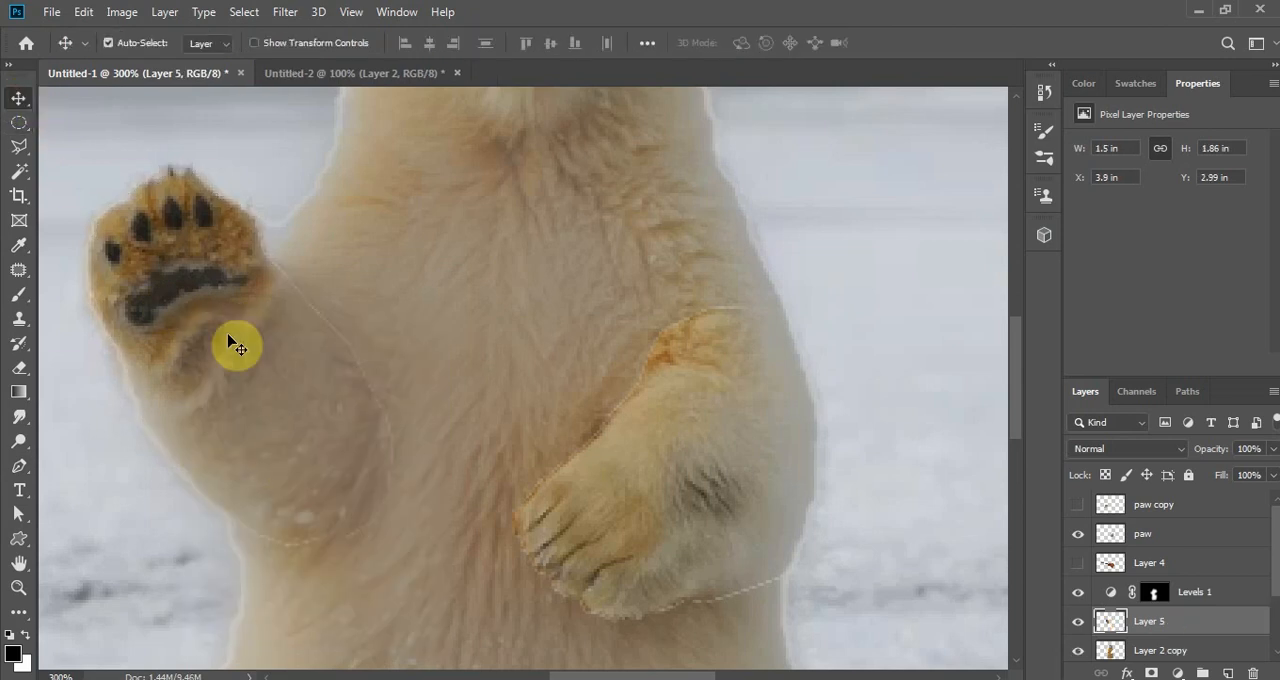
key(ctrl+t)
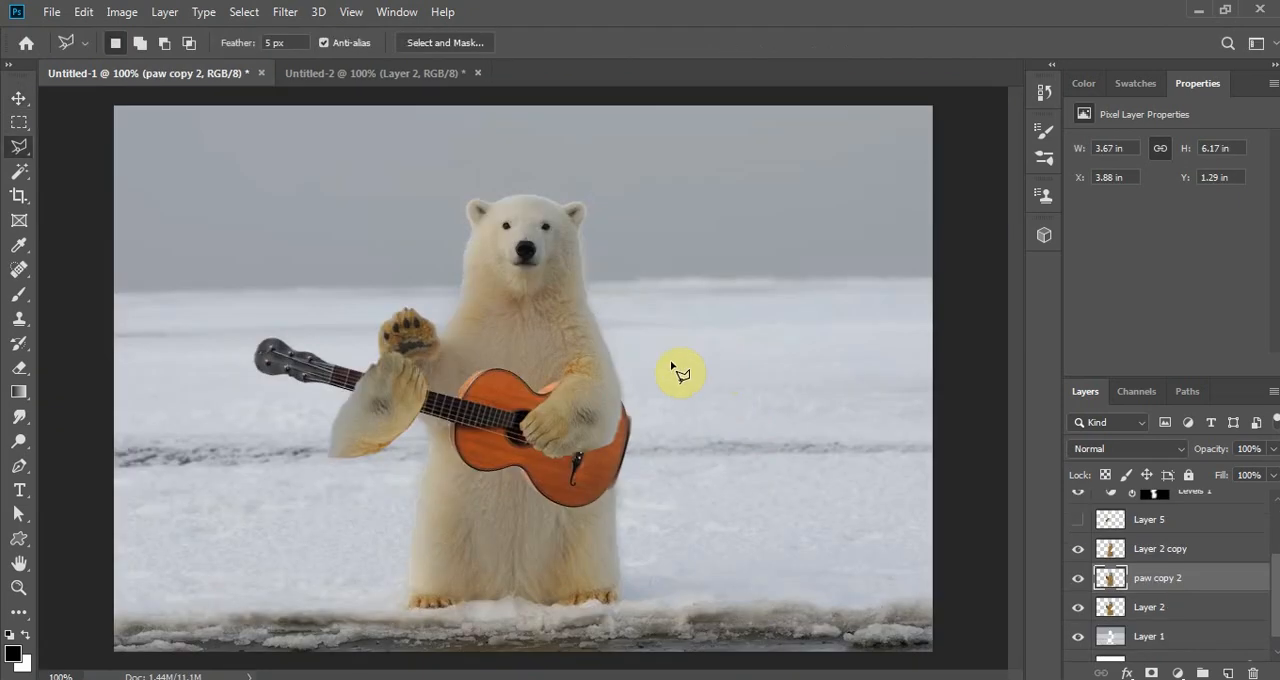
- Lasso the bear's lowered paw and forearm on paw copy 2 with a 5 px feather and copy the selection to a new layer
click(581, 325)
click(634, 361)
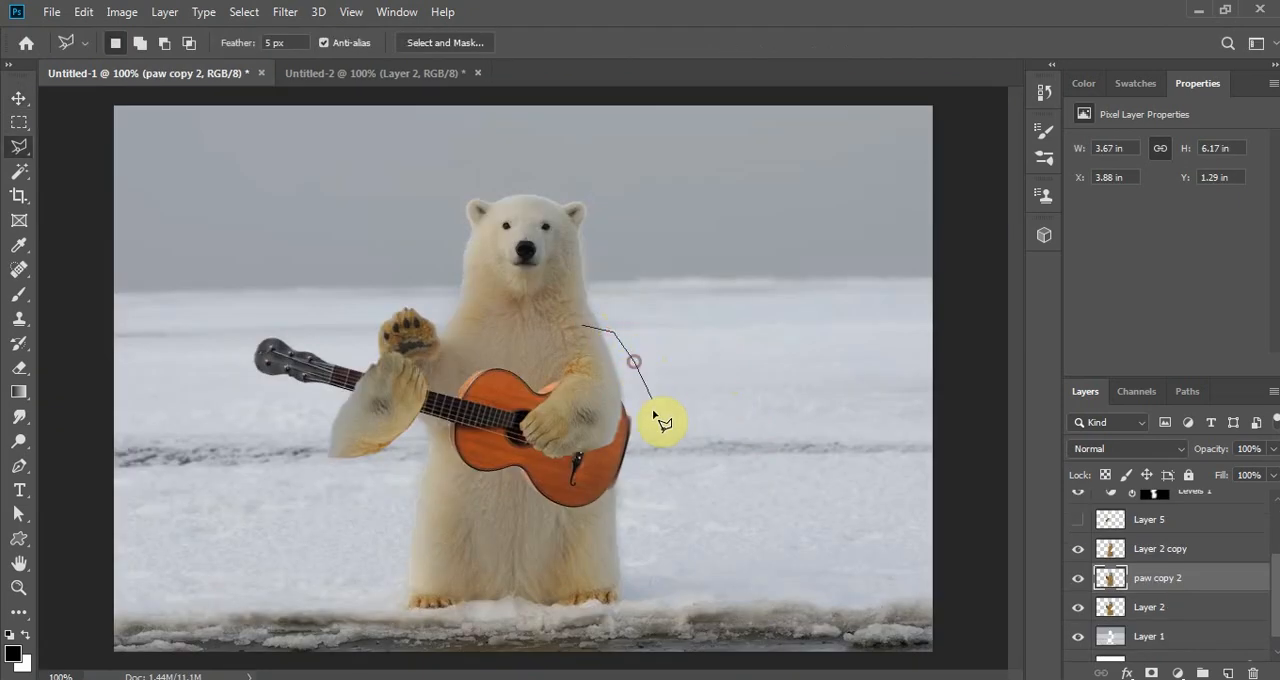
click(620, 455)
click(568, 469)
click(512, 464)
click(503, 418)
click(524, 383)
click(566, 328)
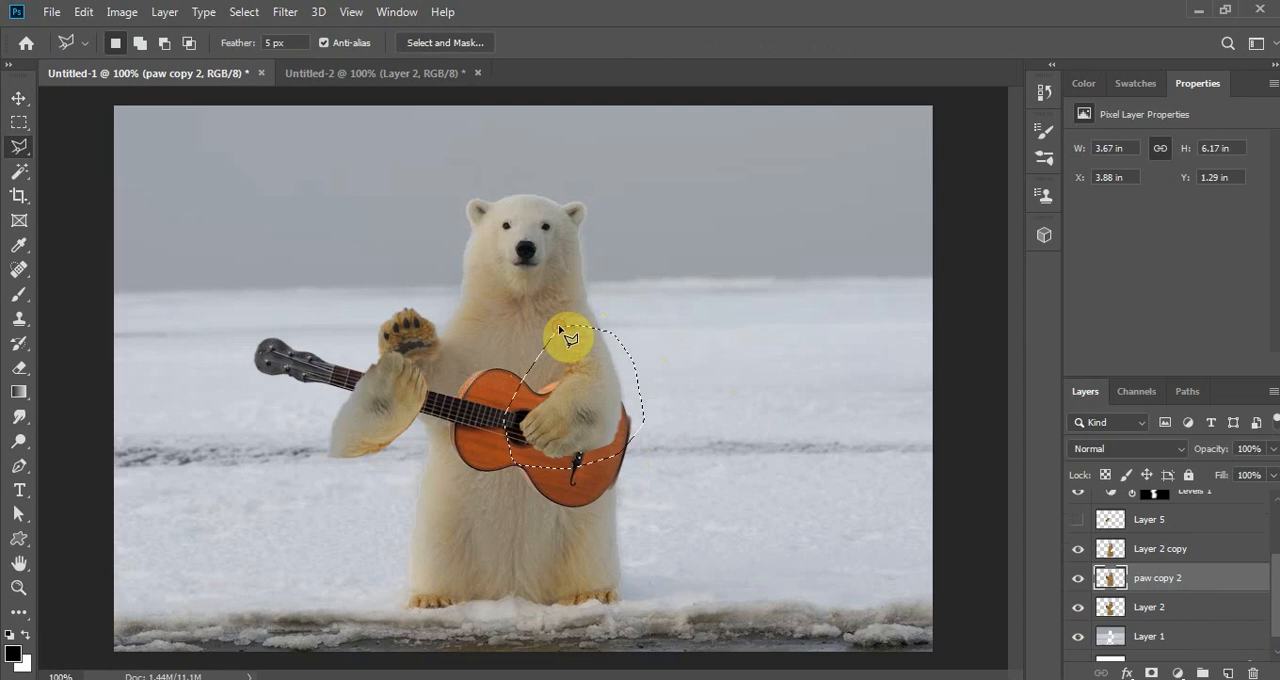
right_click(597, 349)
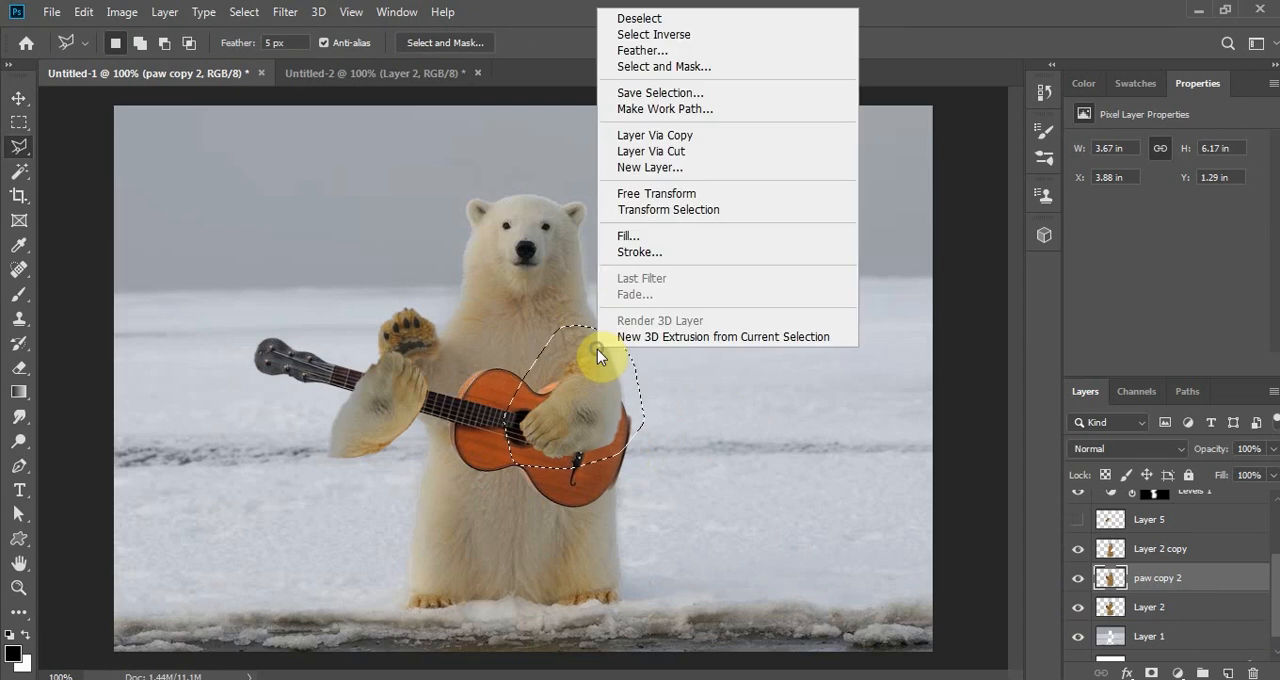
click(705, 143)
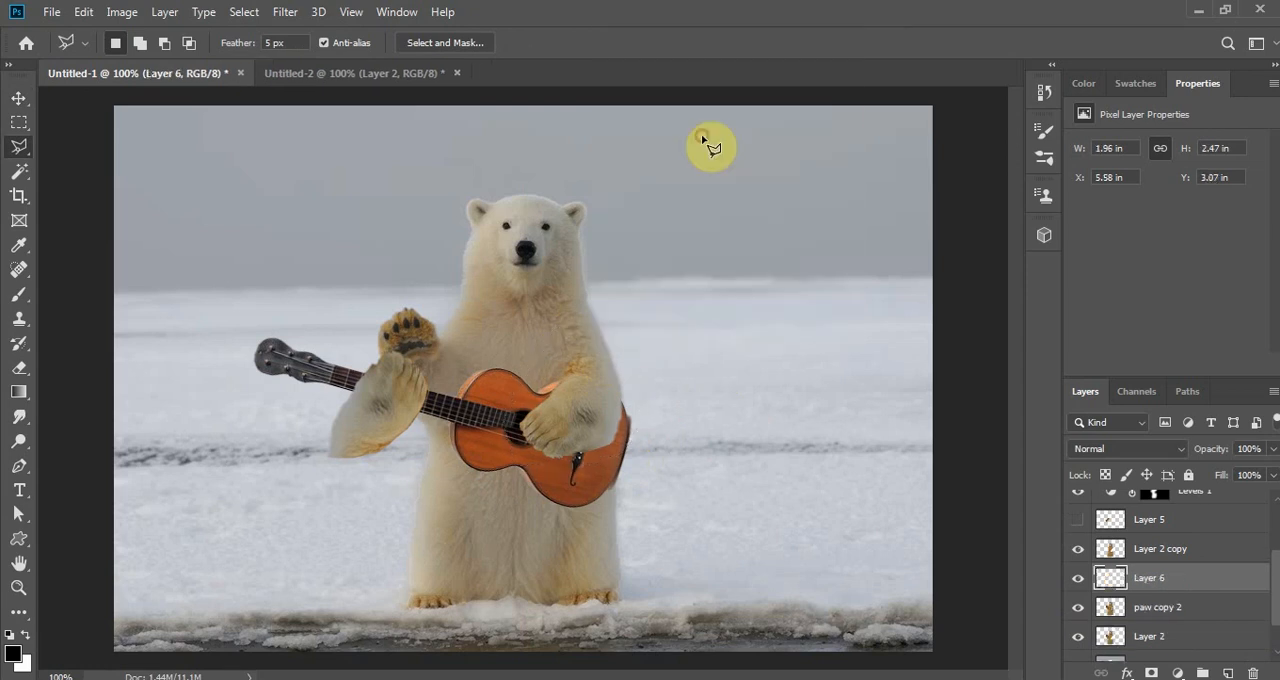
- Move the copied arm on Layer 6 out beside the bear's body and flip it horizontally
click(17, 99)
drag(517, 343, 738, 381)
click(84, 12)
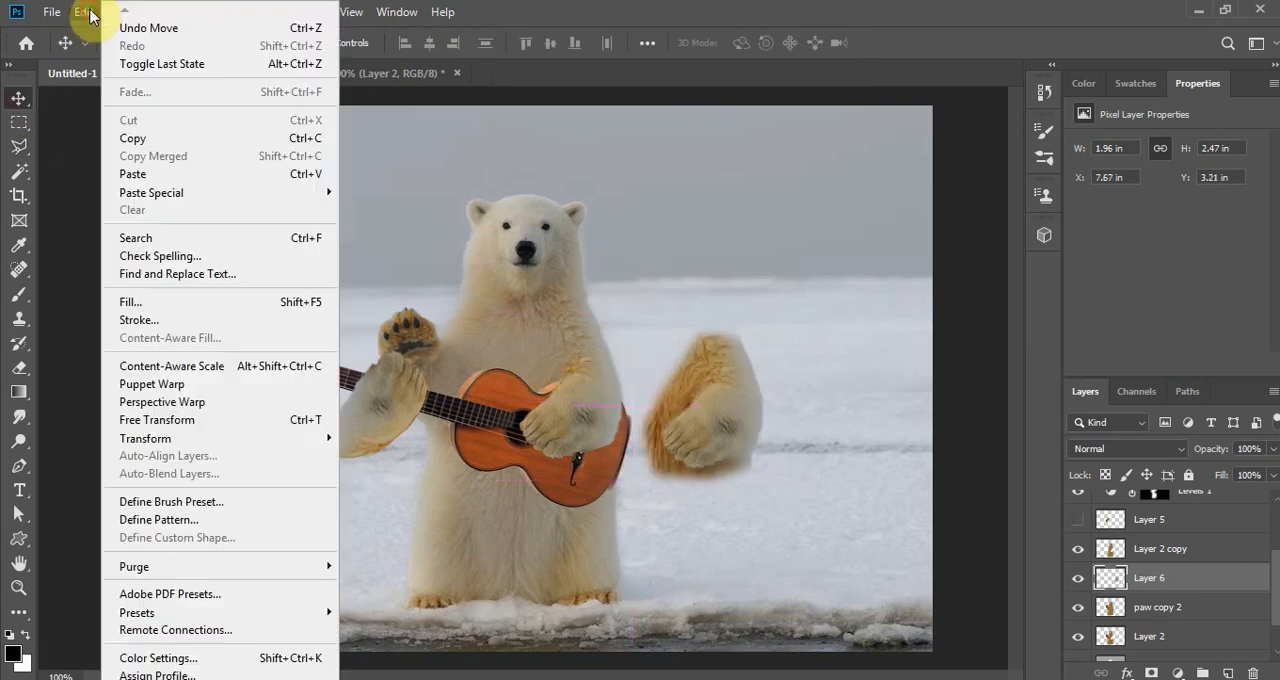
mouse_move(294, 438)
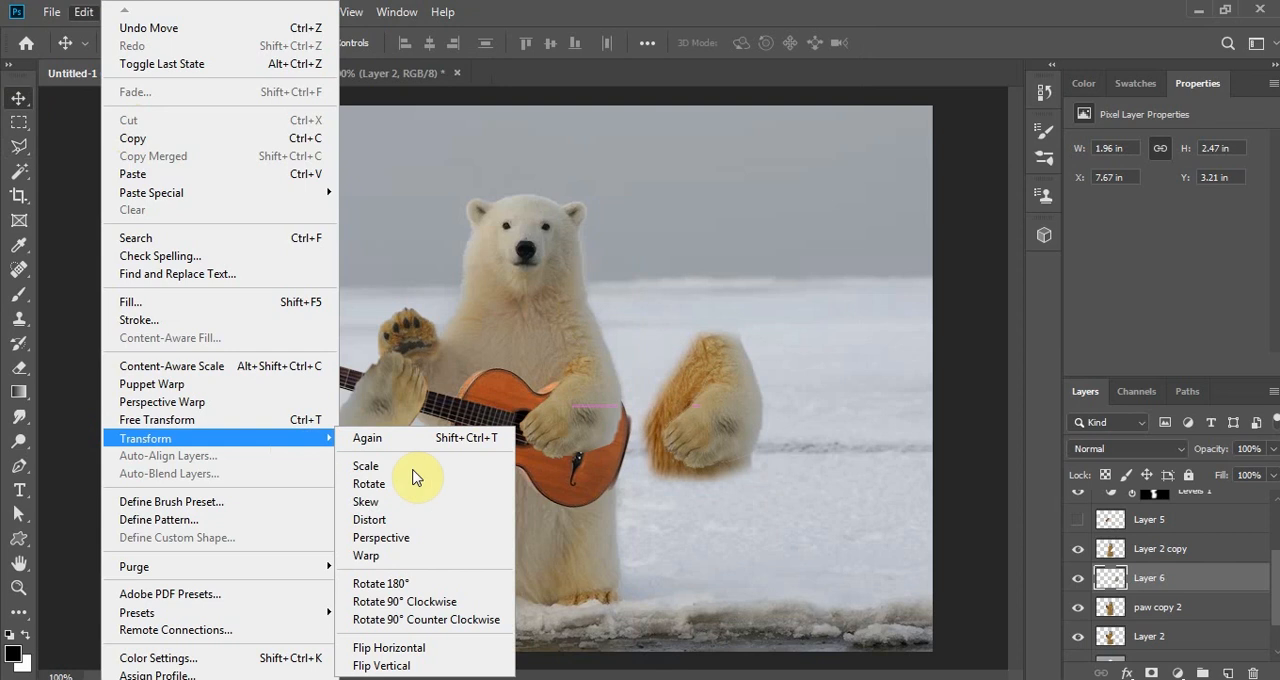
click(431, 648)
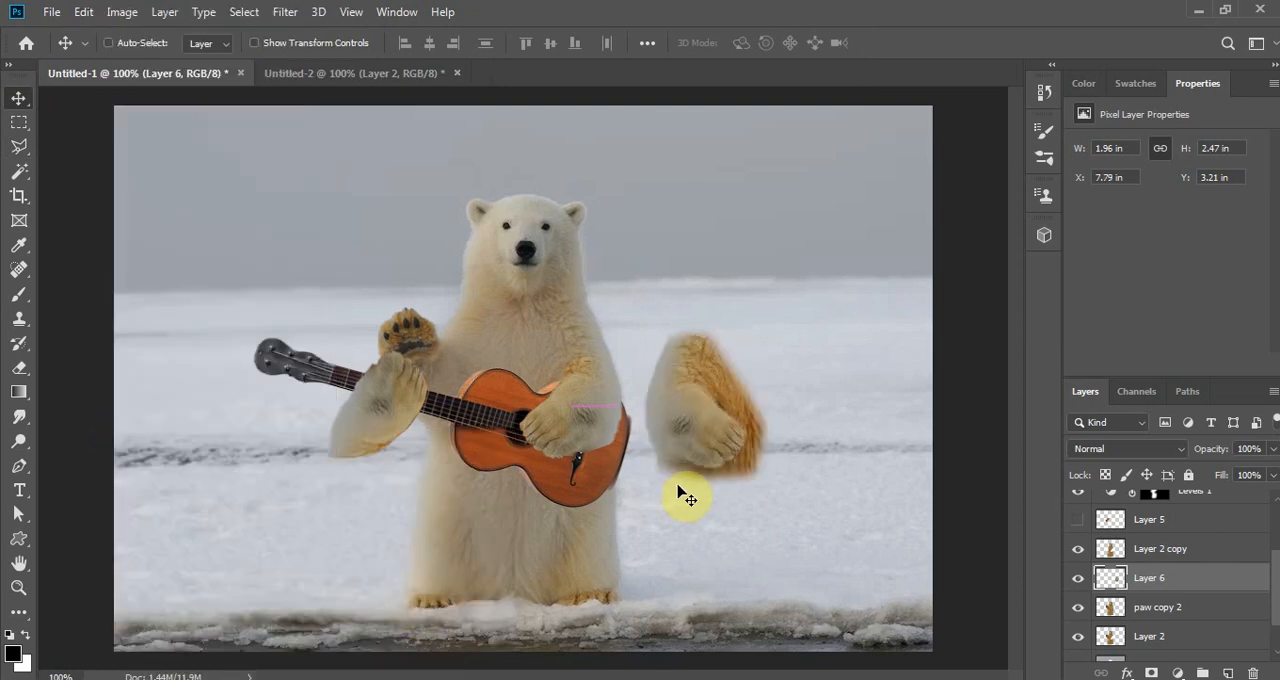
drag(721, 450, 675, 444)
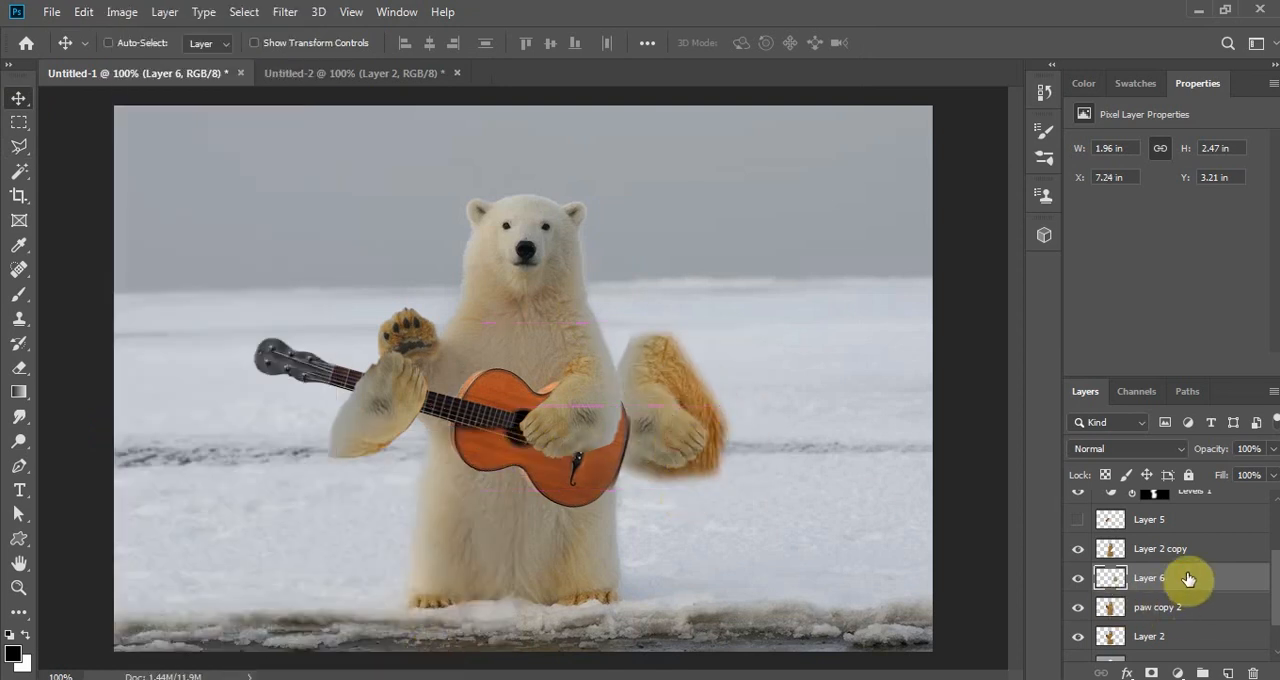
- Place Layer 6 above Layer 2 copy in the stacking order and hide the paw copy 2 and Layer 2 layers
drag(1188, 578, 1194, 533)
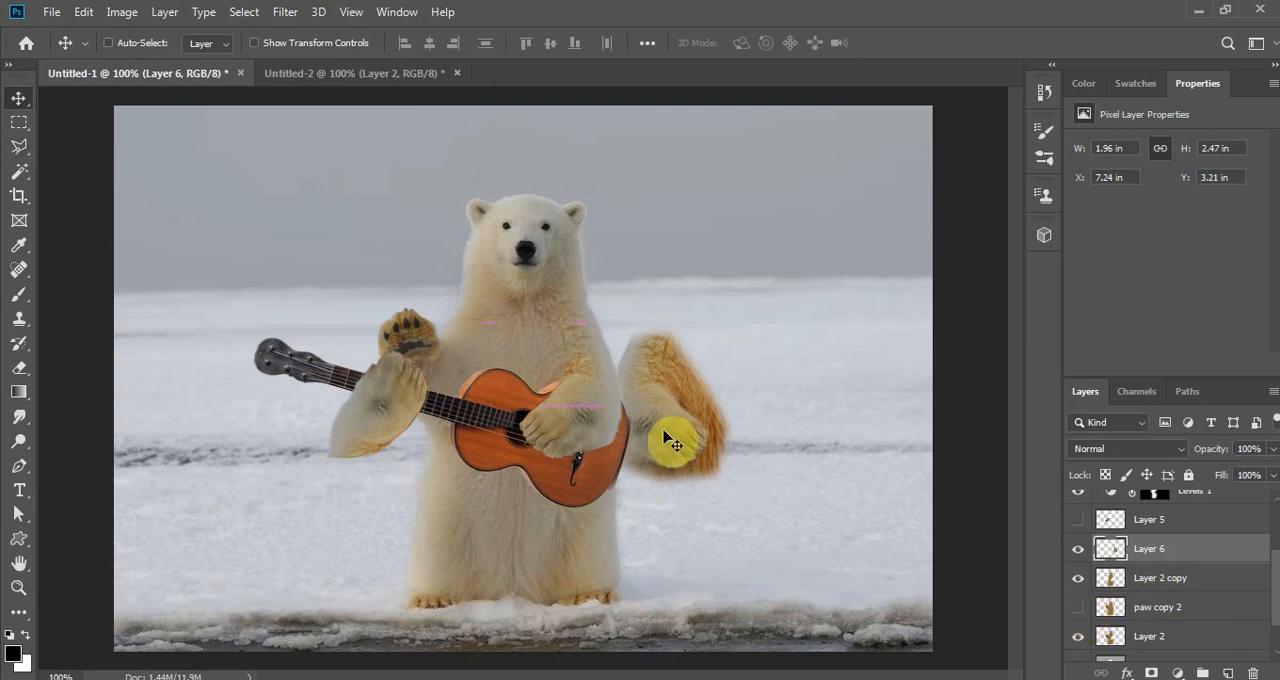
click(1077, 607)
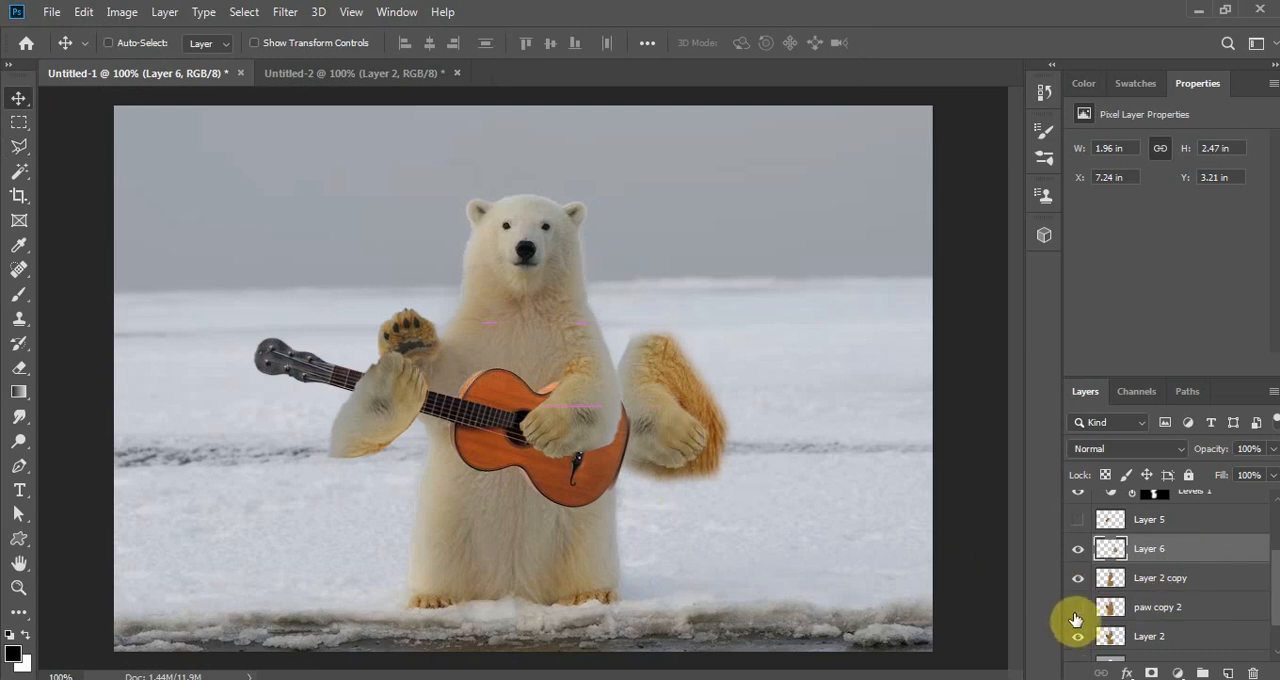
scroll(1268, 625, down, 2)
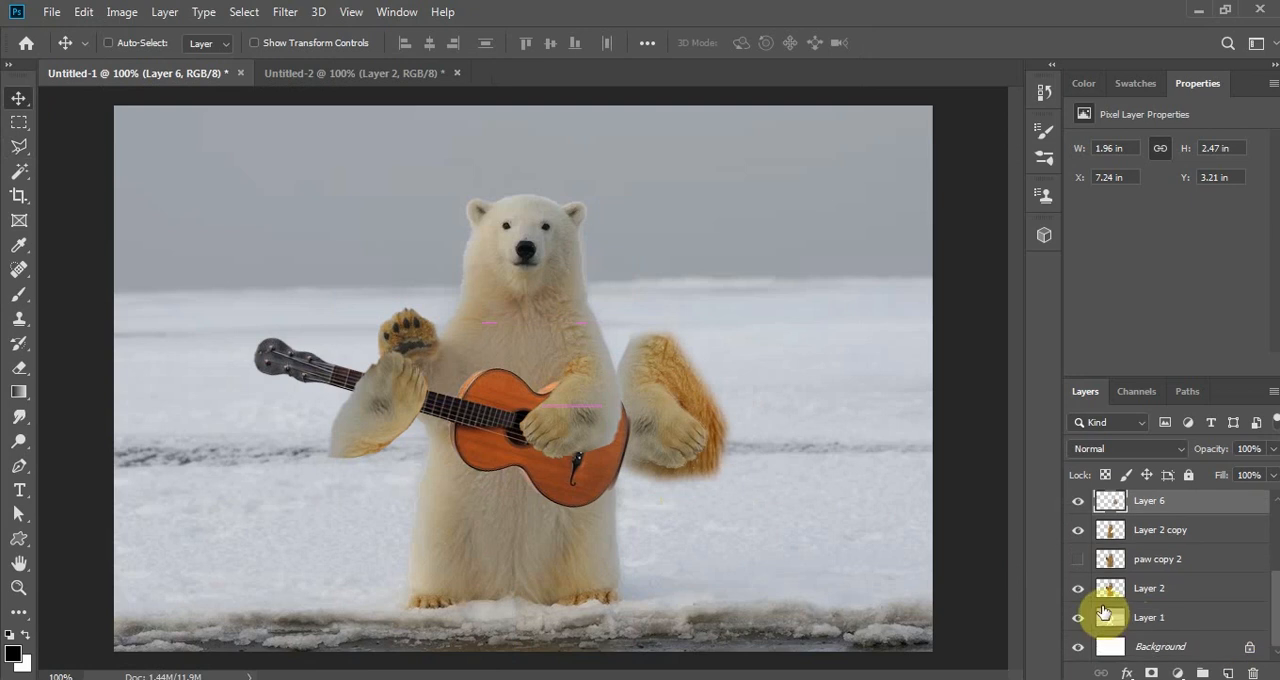
click(1076, 592)
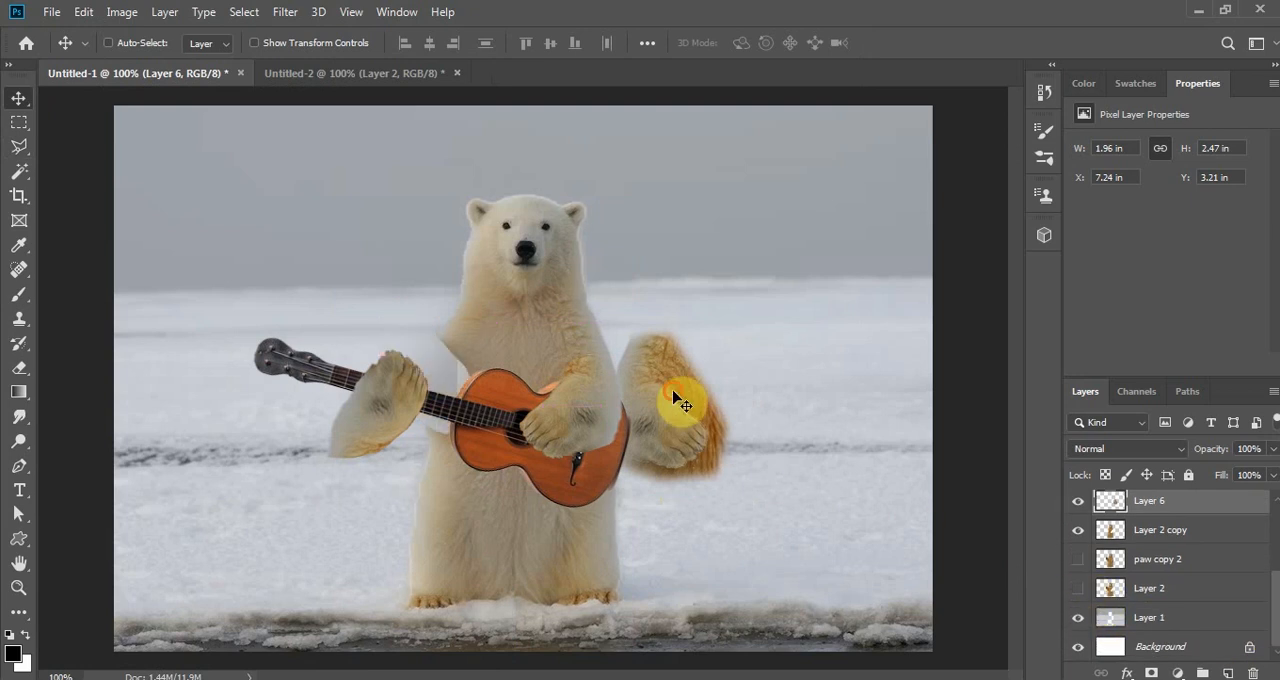
- Position the flipped arm at the bear's shoulder behind the guitar neck and rotate it about 29 degrees
drag(676, 392, 481, 383)
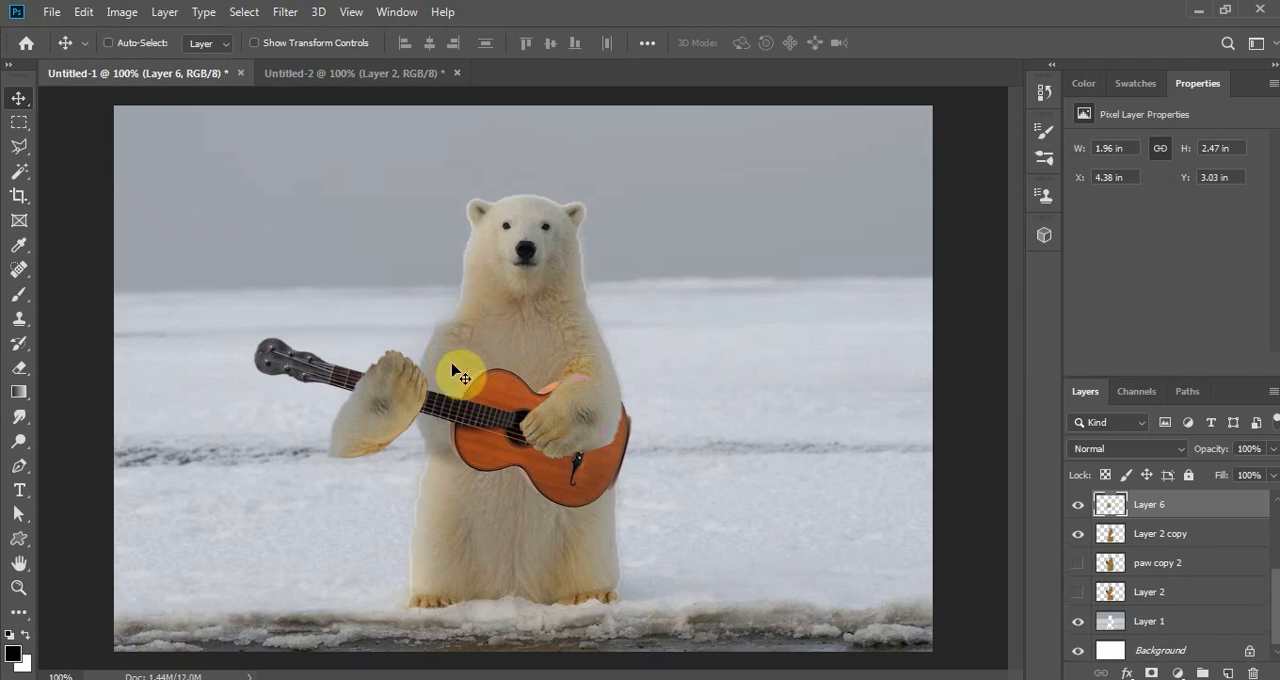
key(ctrl+t)
drag(591, 306, 594, 358)
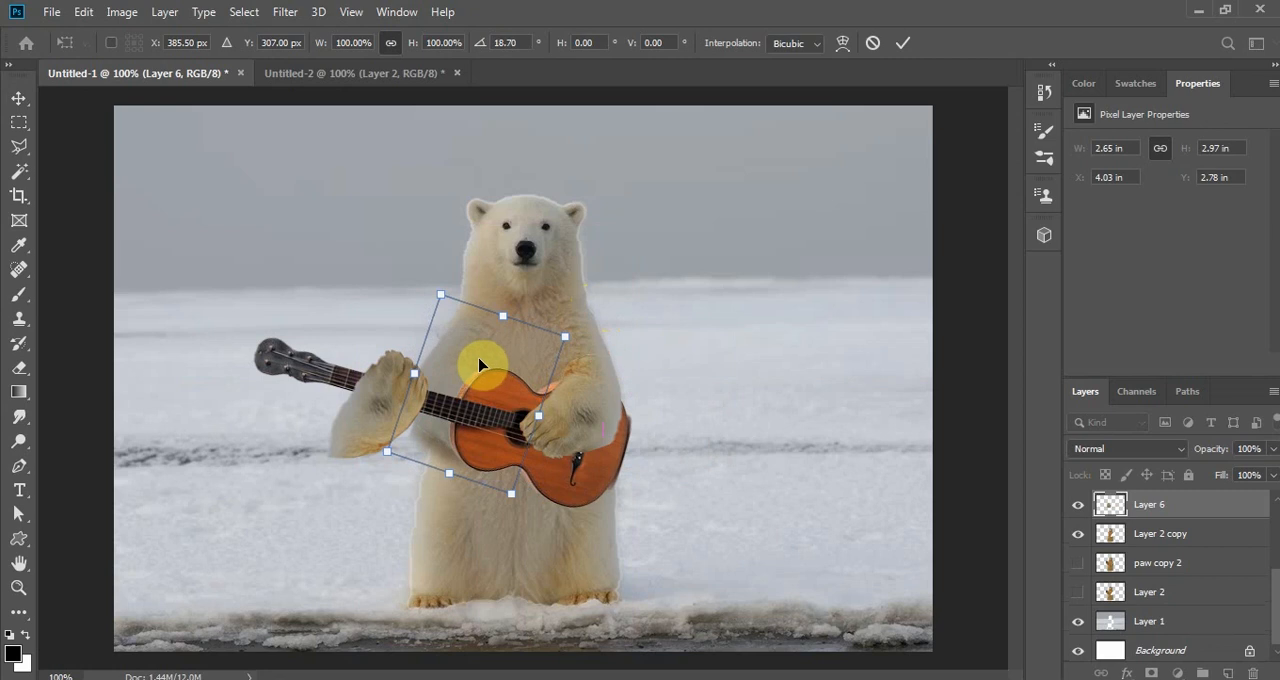
drag(486, 366, 444, 356)
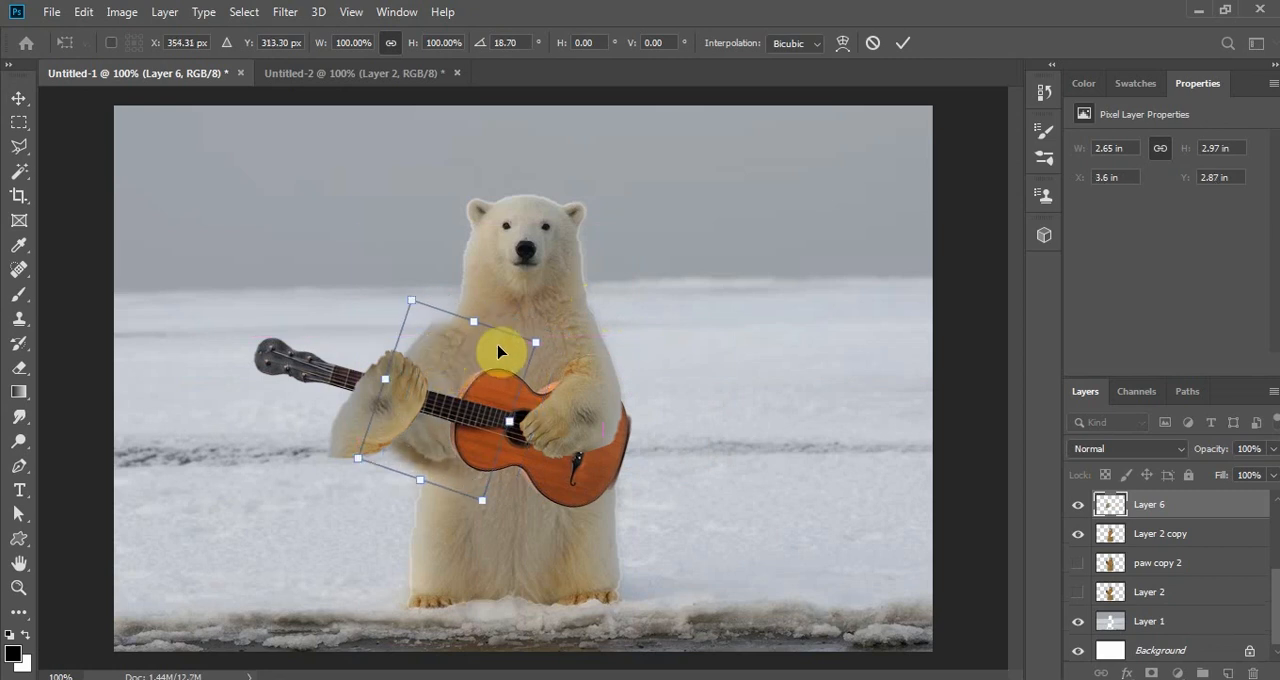
key(ctrl+plus)
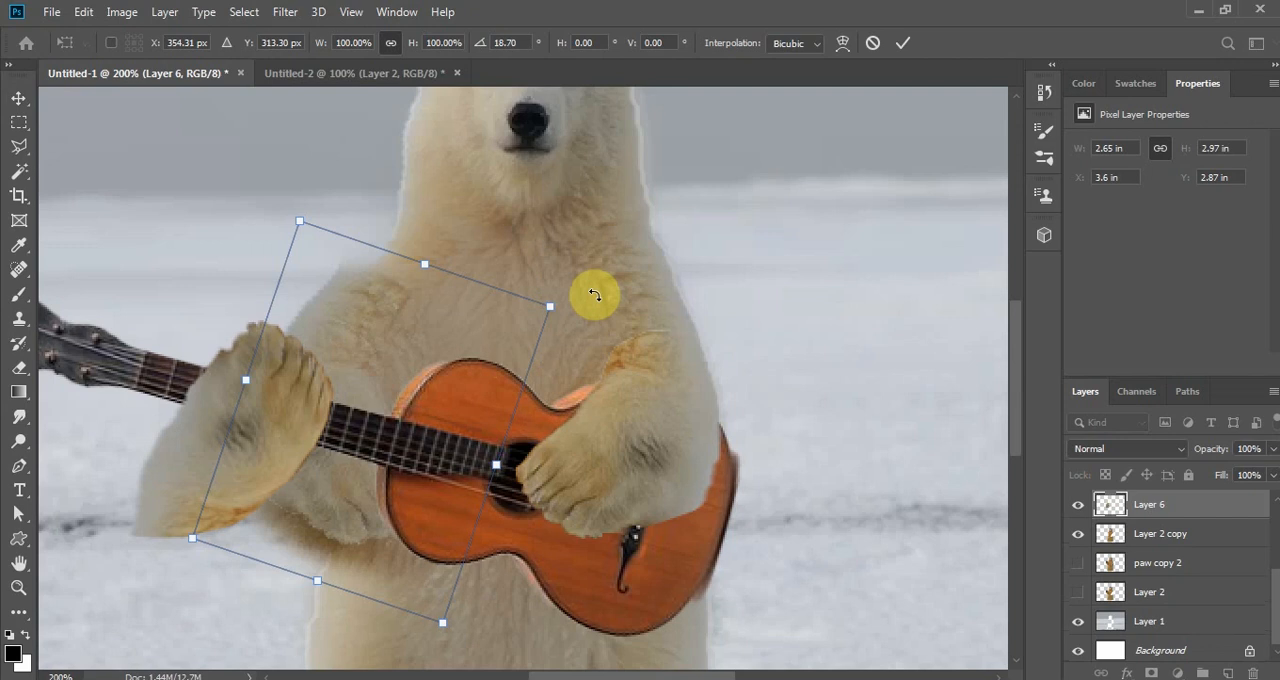
drag(591, 289, 591, 345)
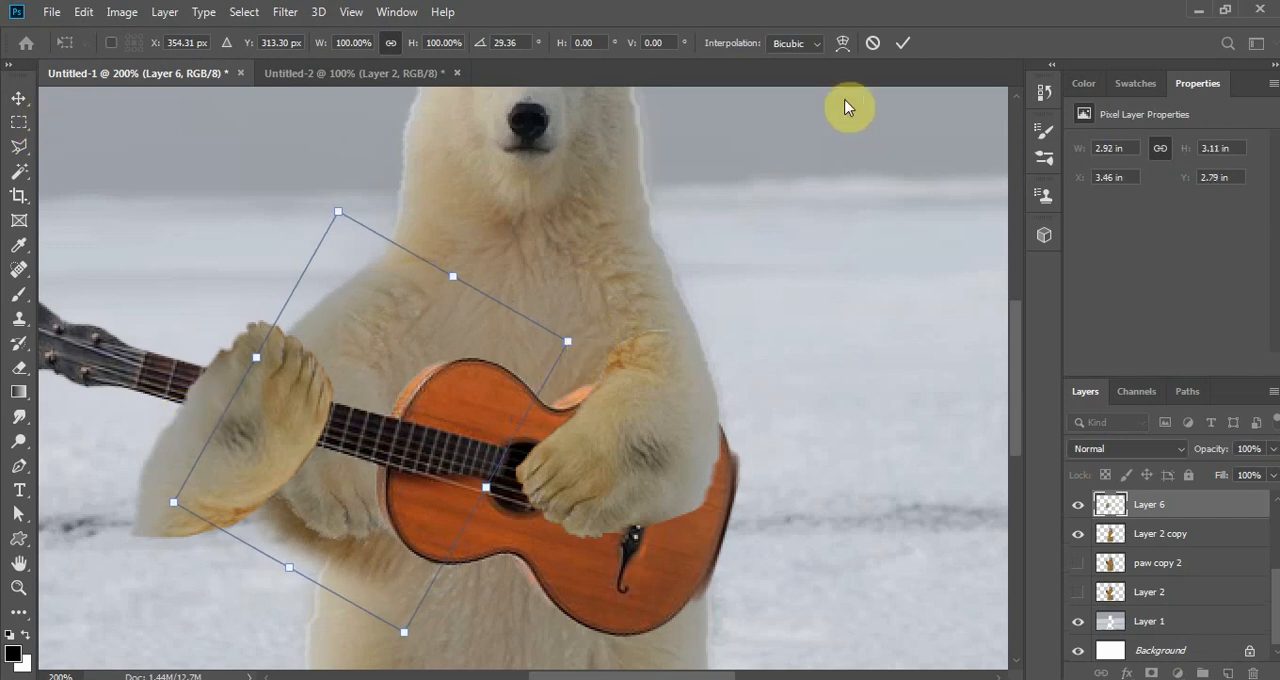
click(902, 43)
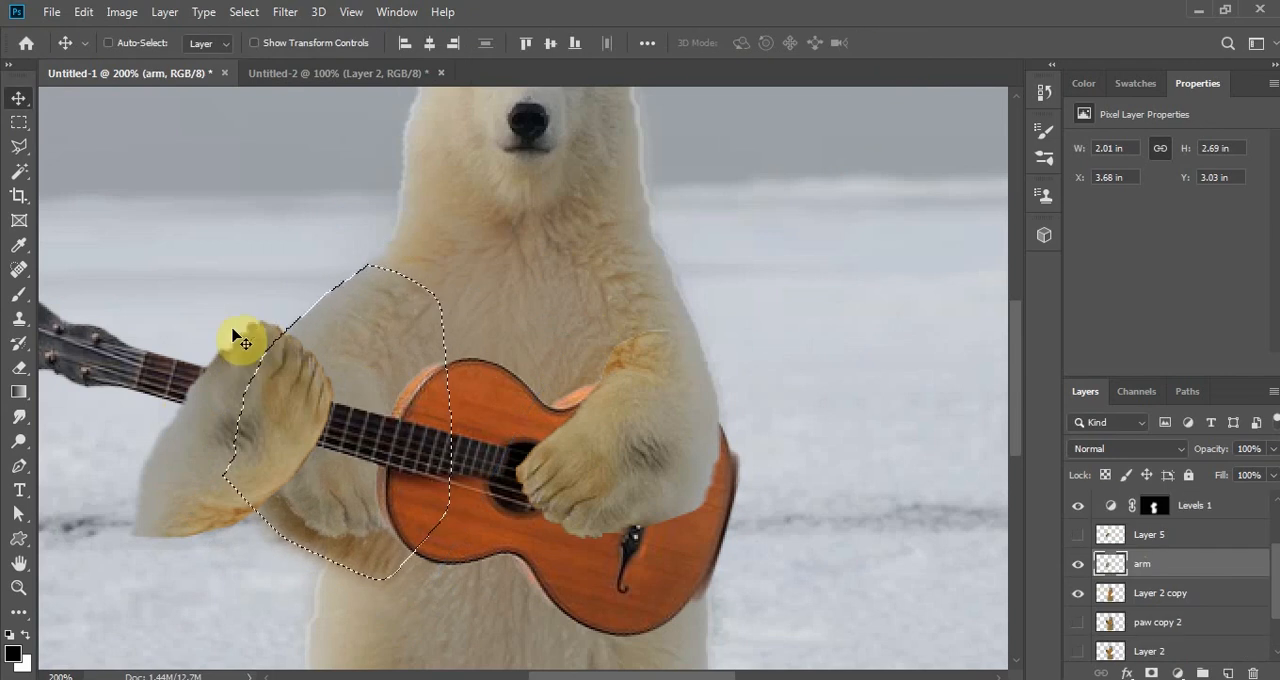
- Clone plain fur over the leftover paw on the arm layer with the Clone Stamp tool at brush size 20
click(21, 318)
right_click(22, 319)
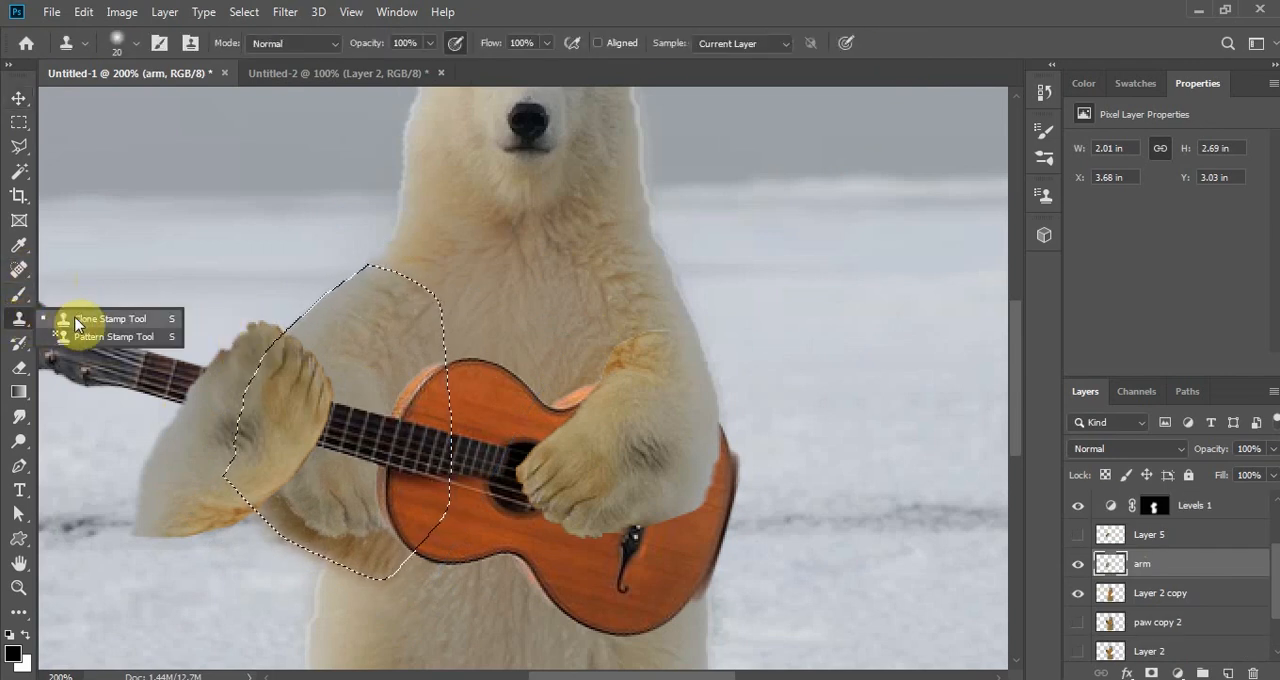
click(75, 318)
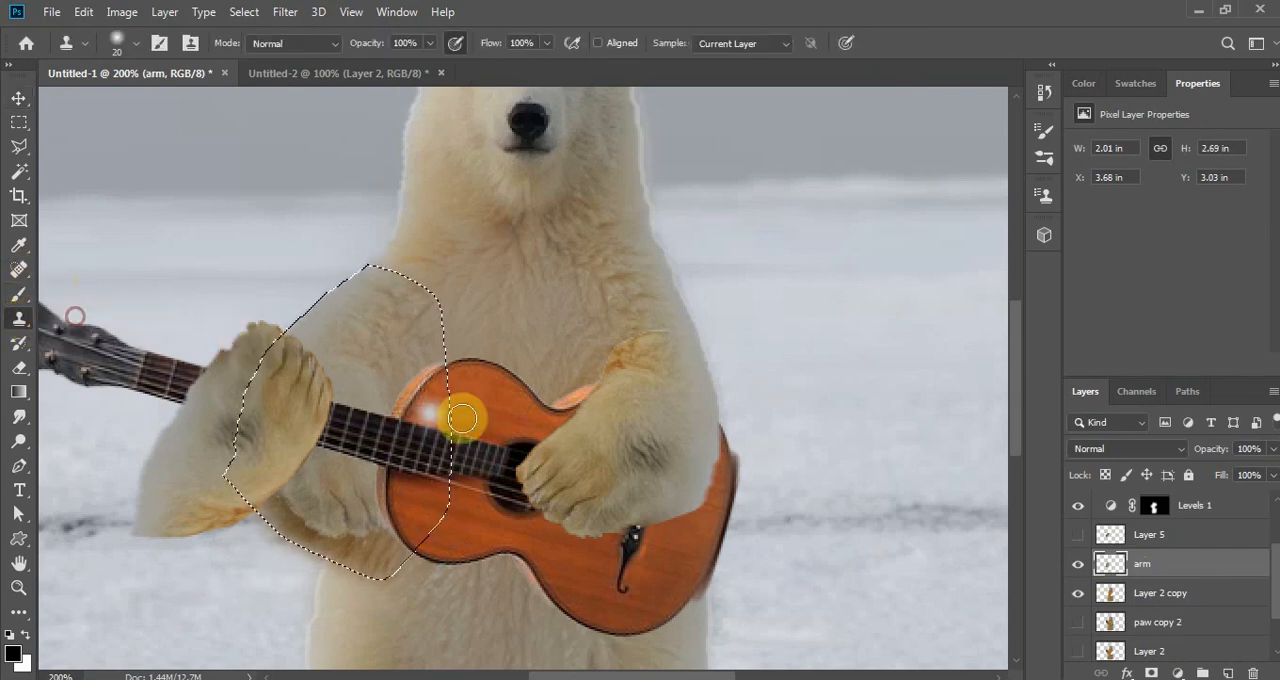
alt+click(378, 391)
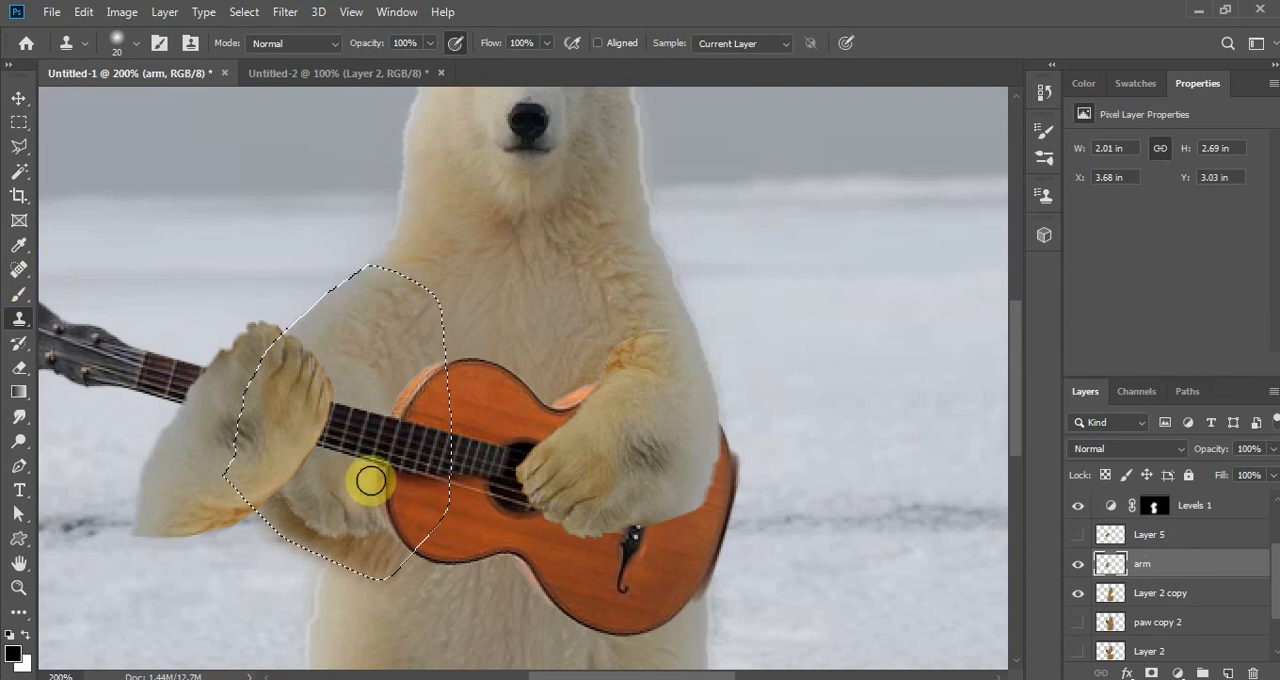
click(333, 486)
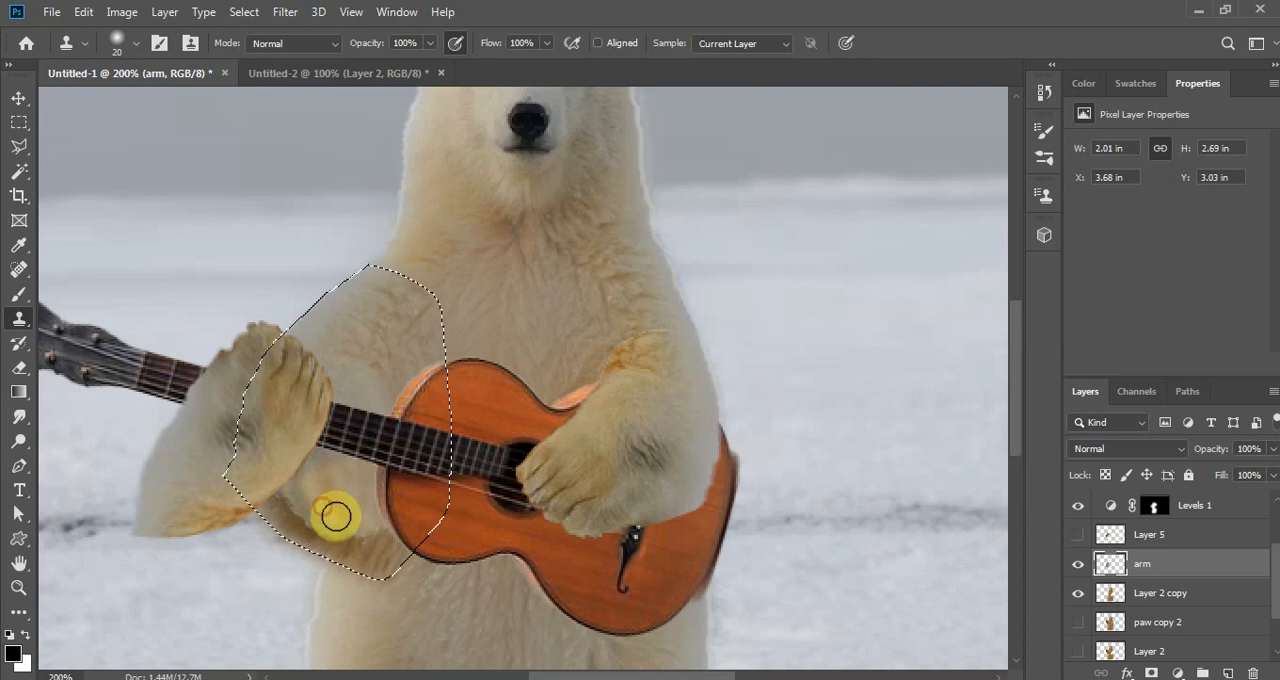
alt+click(369, 374)
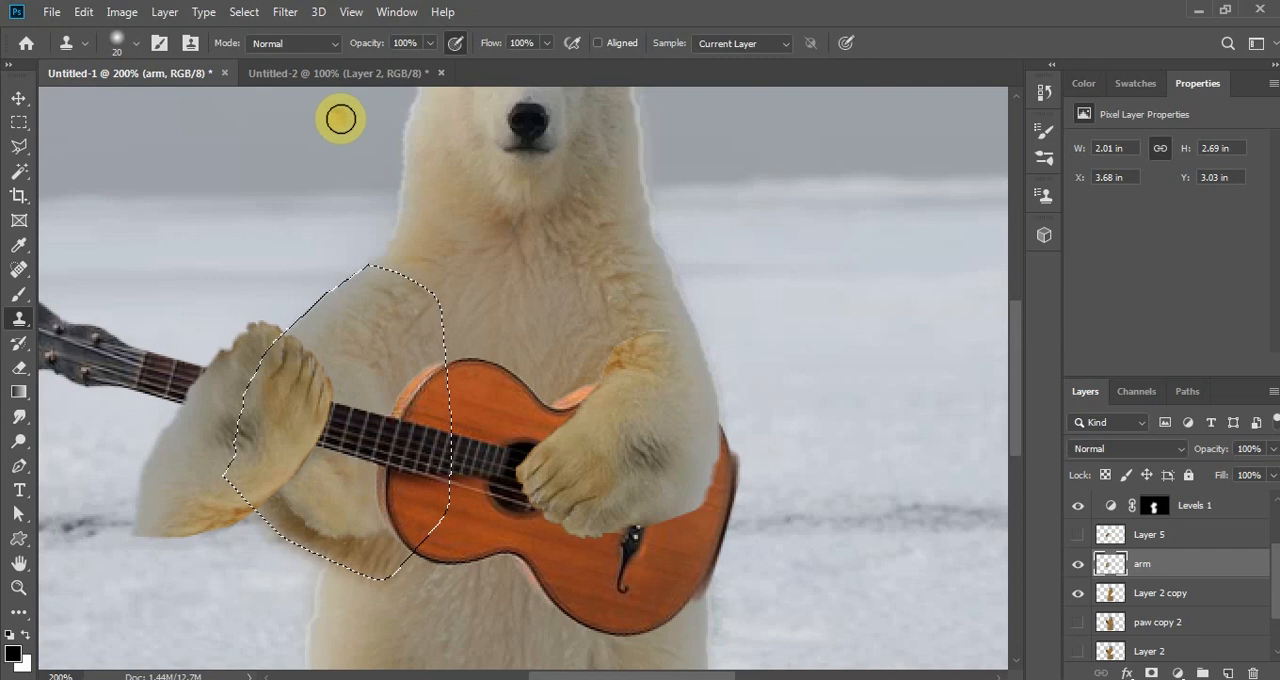
- Set the Clone Stamp opacity and flow to 53%, blend the cloned fur below the guitar neck, and clear the selection
click(430, 43)
drag(429, 63, 392, 70)
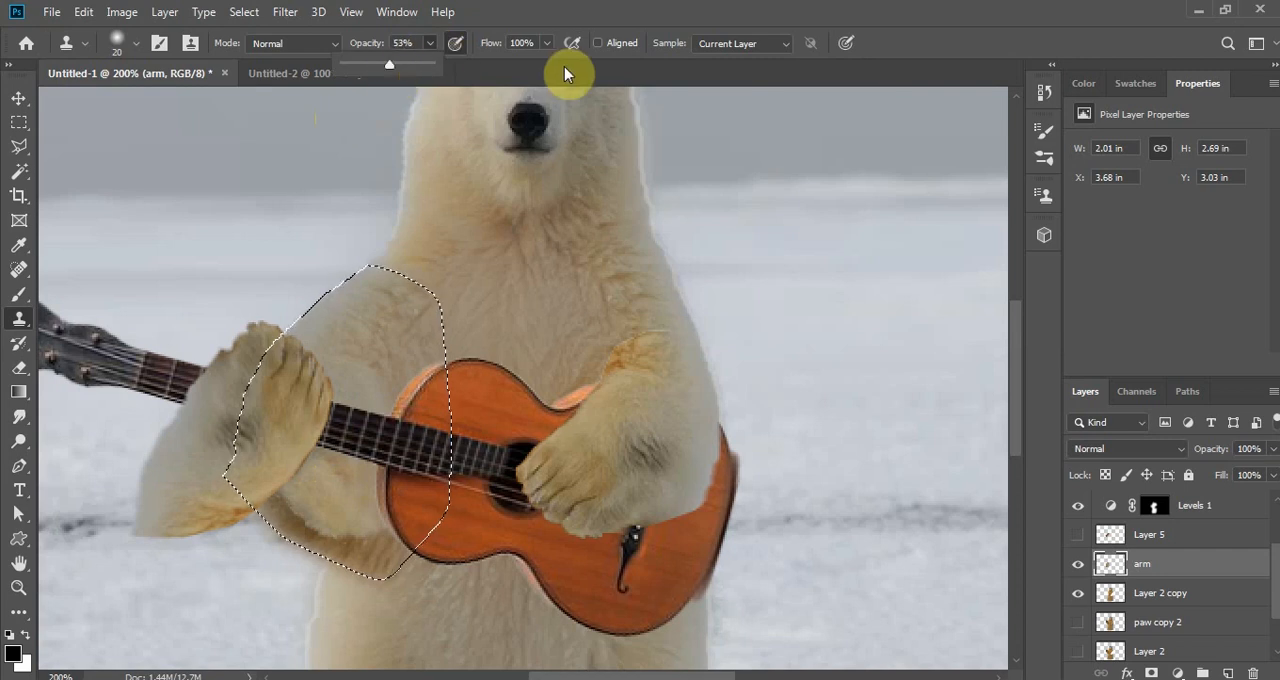
click(546, 43)
drag(551, 64, 506, 64)
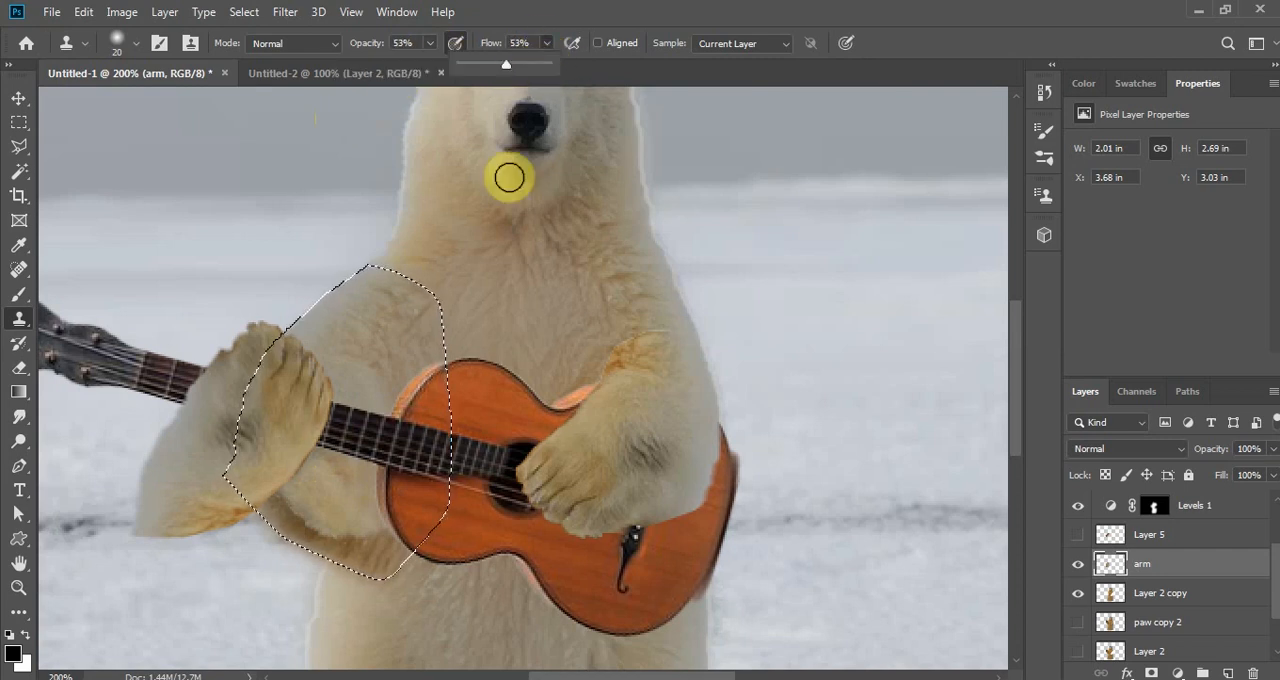
mouse_move(358, 438)
mouse_down()
mouse_move(357, 479)
mouse_move(339, 484)
mouse_move(346, 457)
mouse_move(328, 476)
mouse_move(344, 511)
mouse_up()
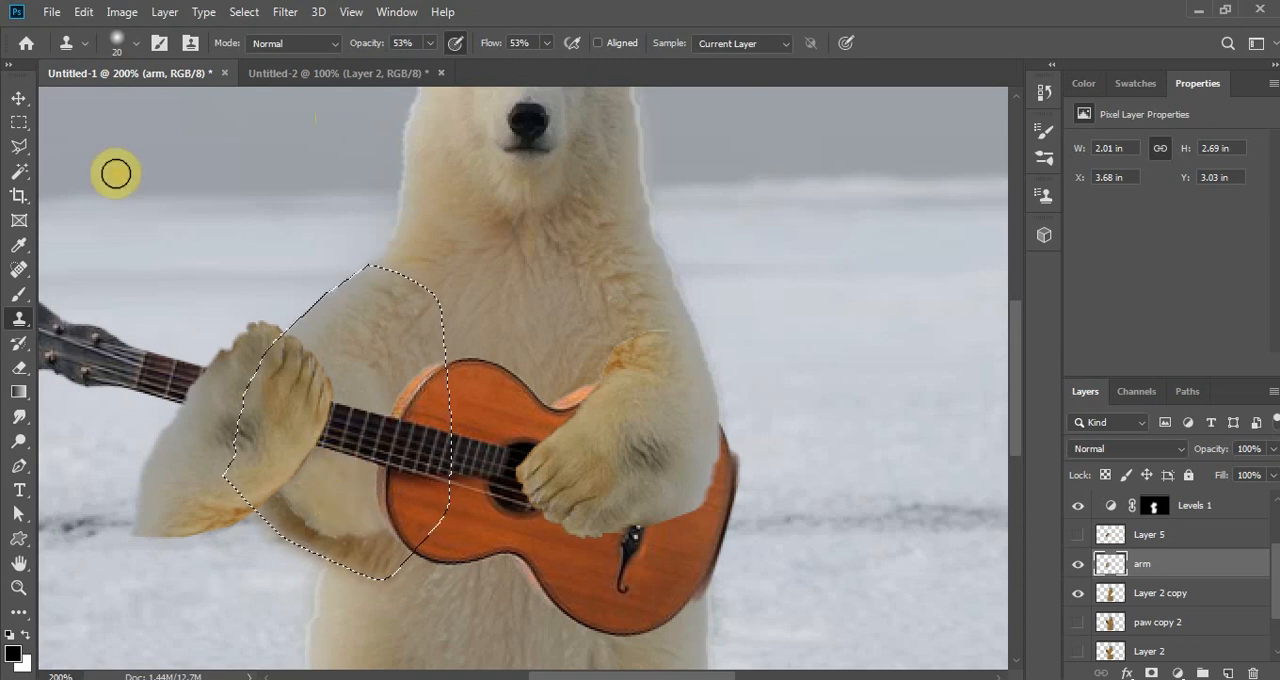
key(ctrl+d)
click(20, 100)
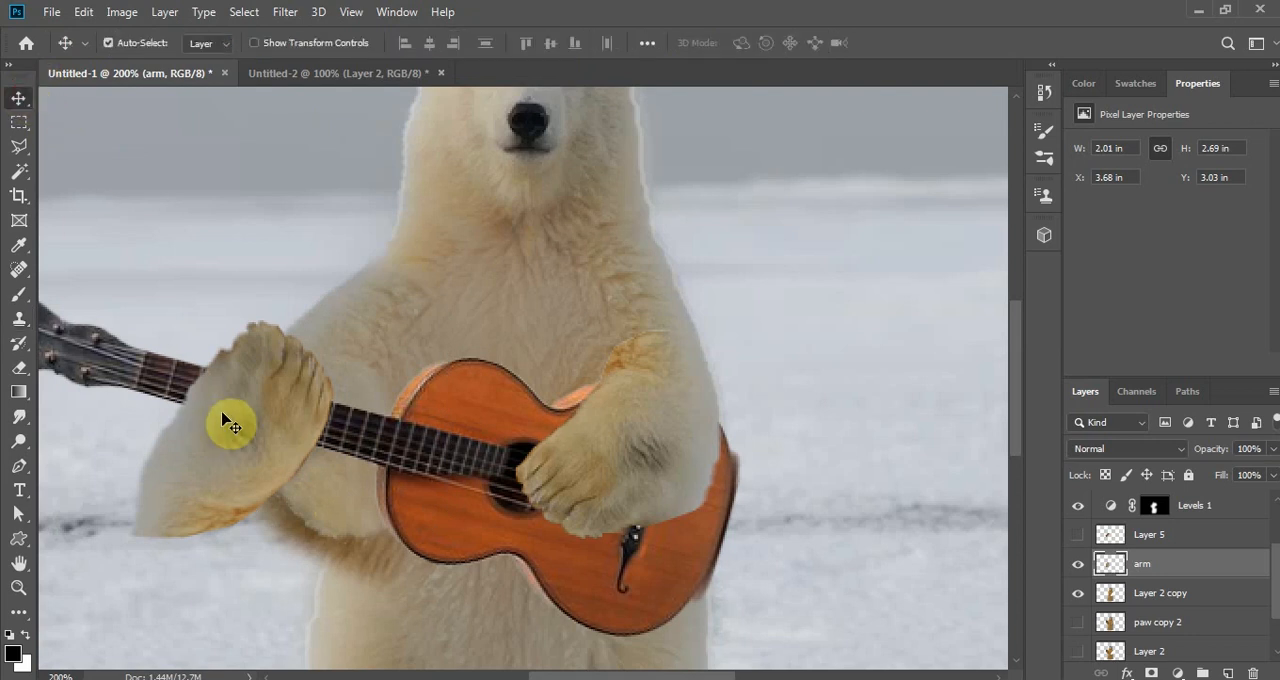
key(ctrl)
key(ctrl+t)
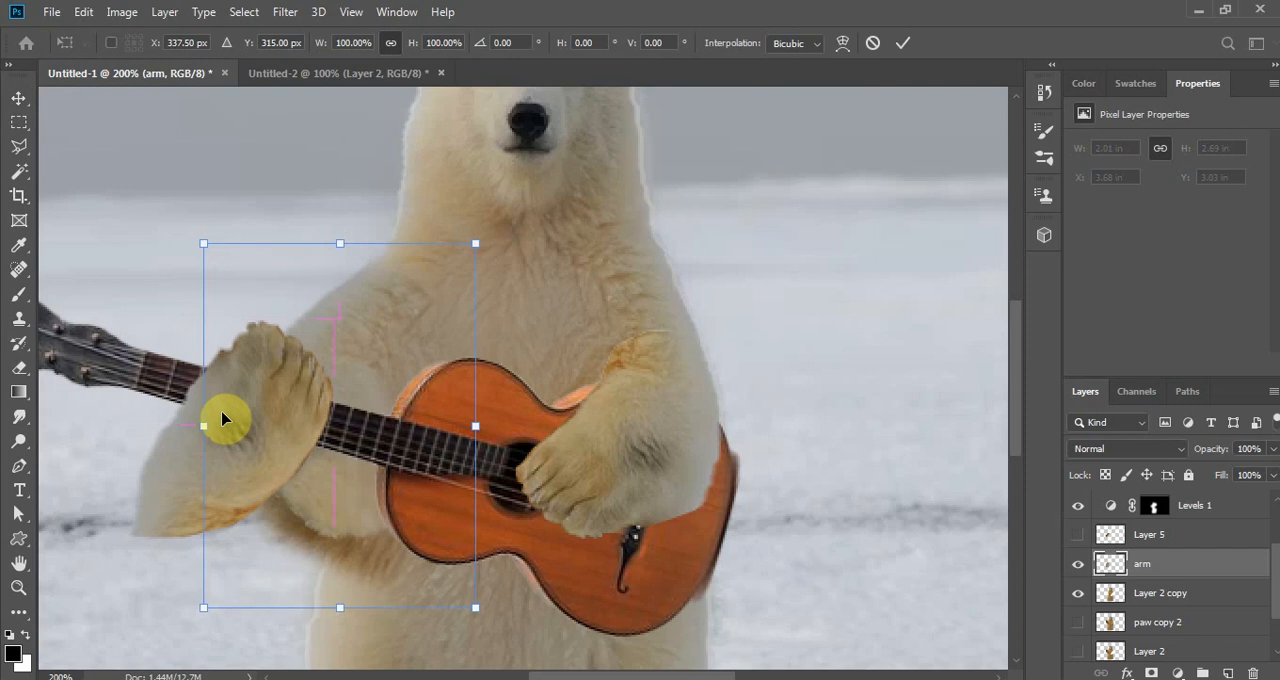
key(Return)
- Rotate the paw copy layer about 30 degrees and move it slightly down so the paw grips the guitar neck
ctrl+click(190, 472)
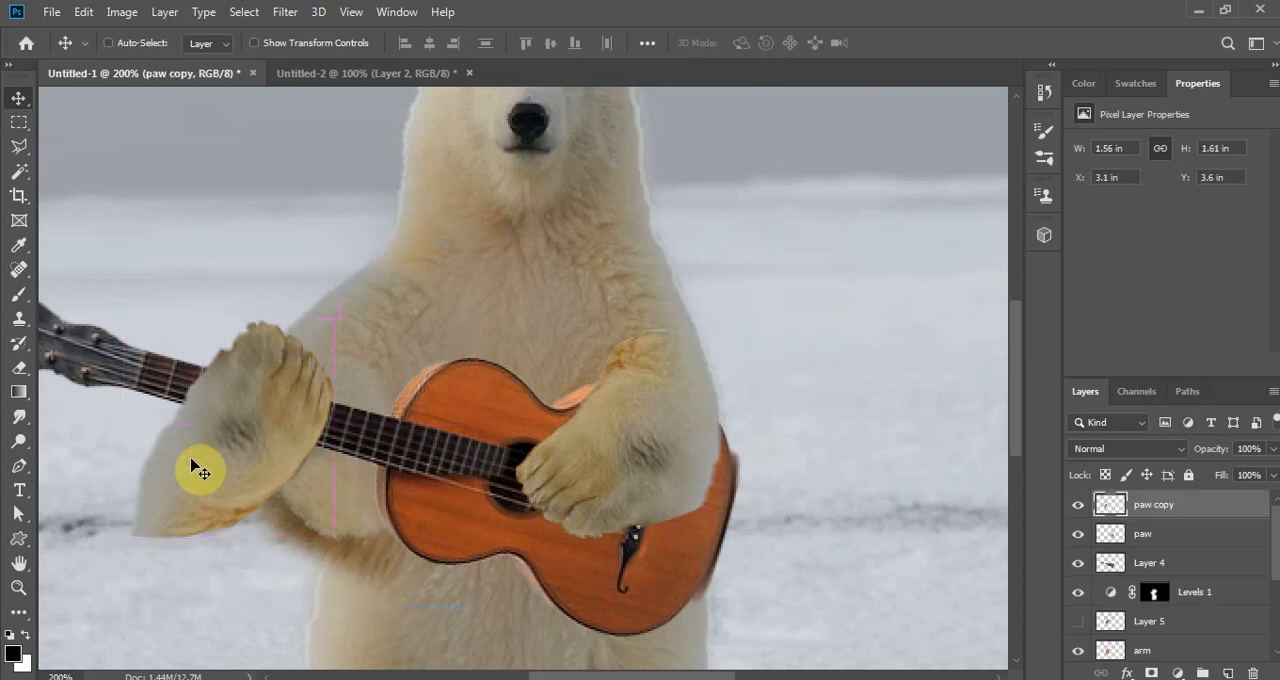
key(ctrl+t)
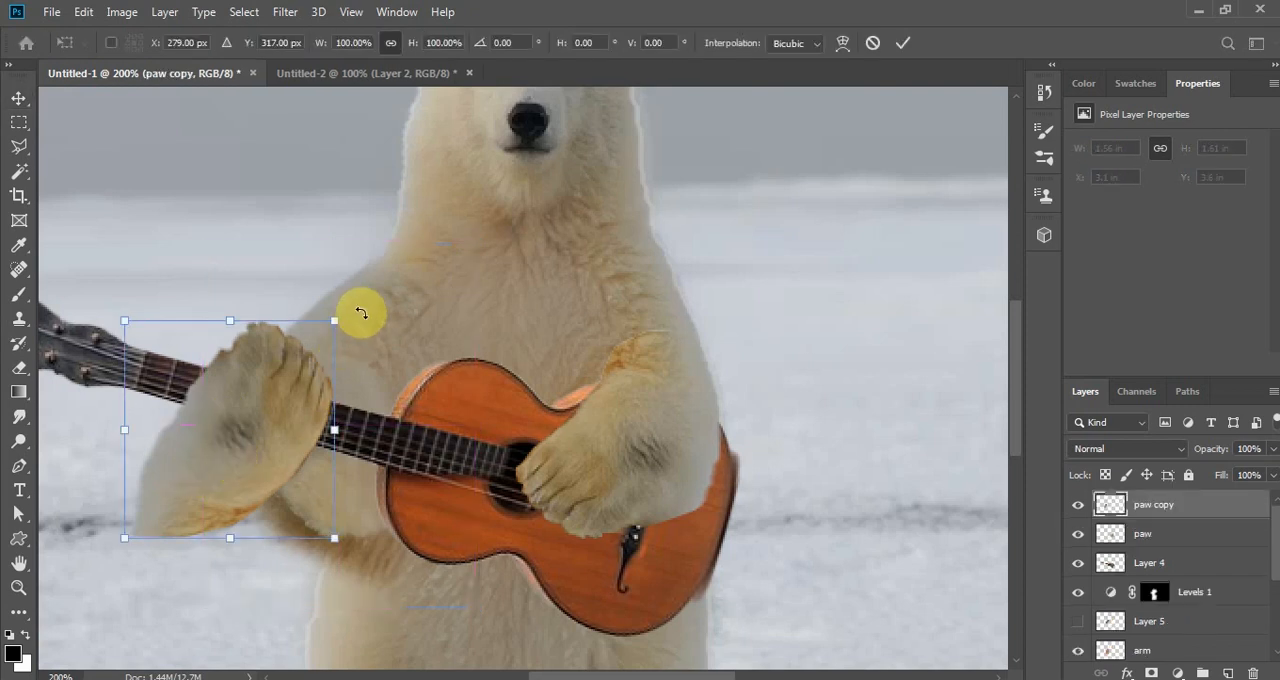
drag(357, 309, 340, 405)
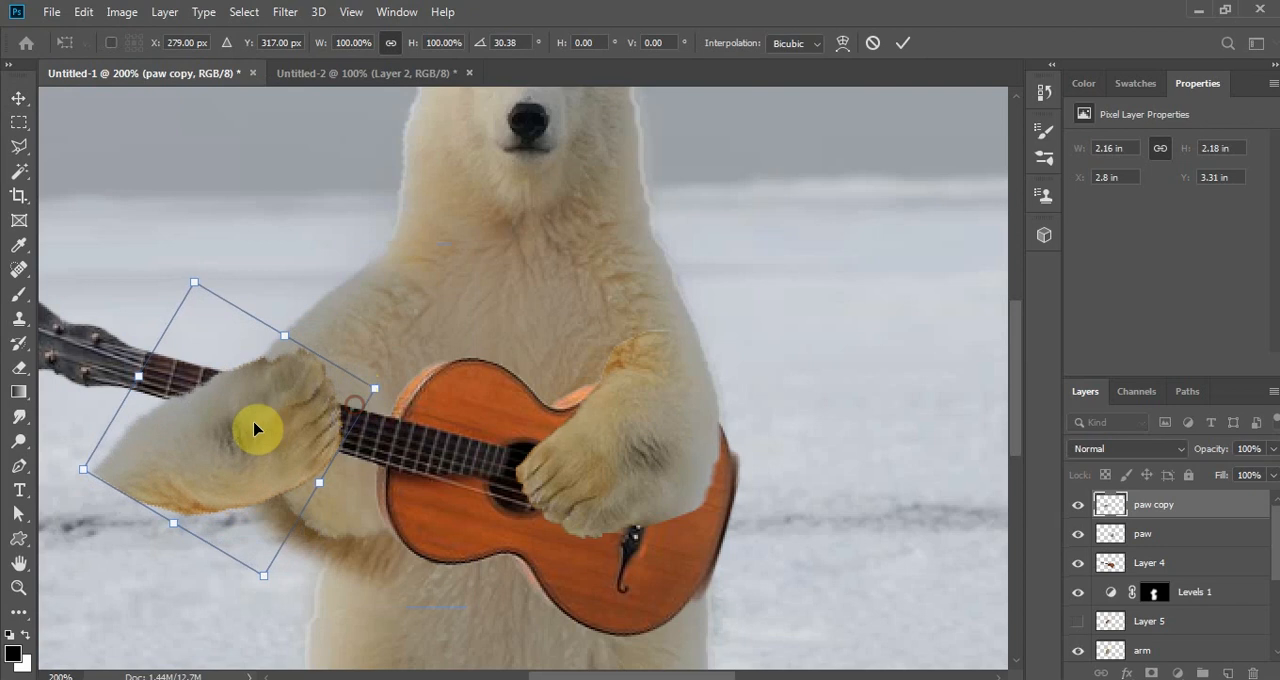
drag(229, 429, 229, 446)
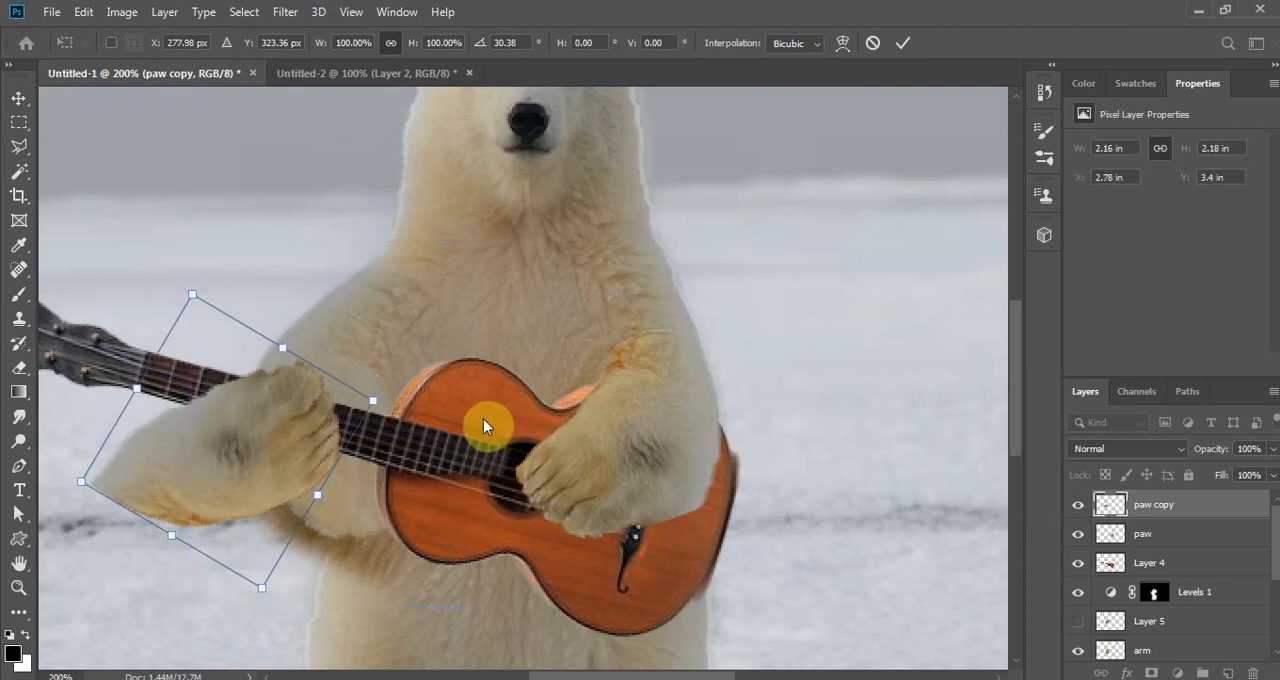
key(ctrl+minus)
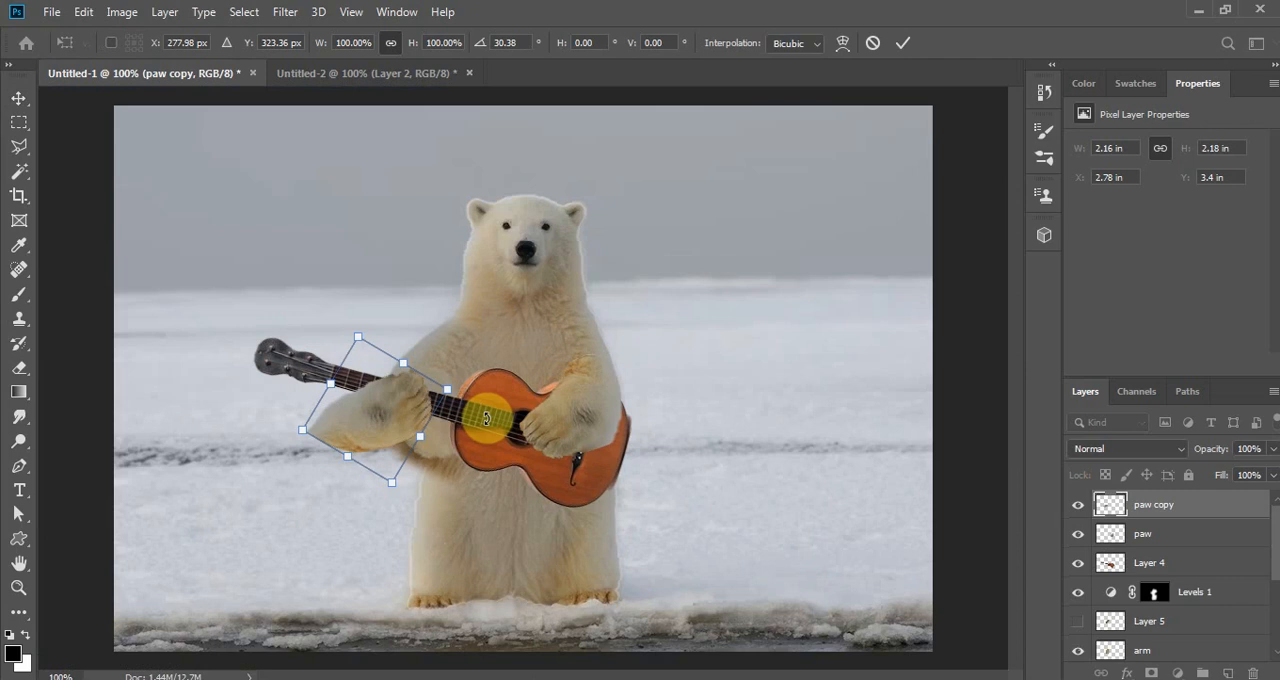
key(ctrl+plus)
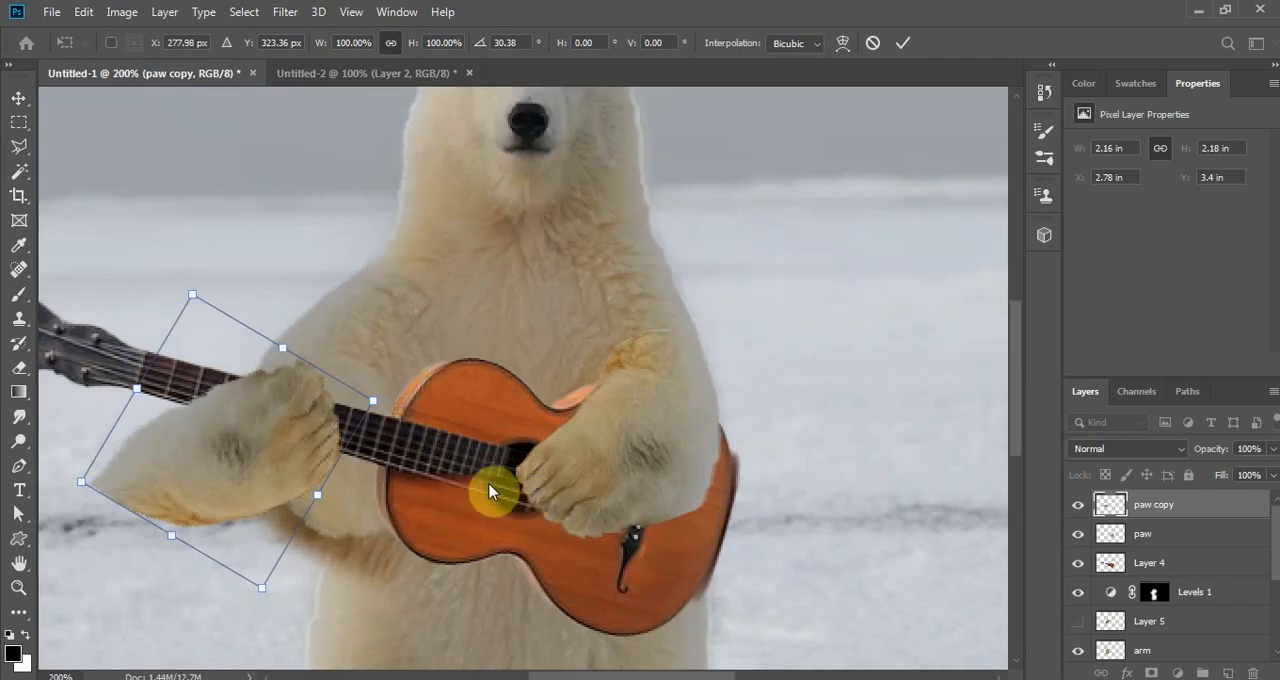
click(900, 46)
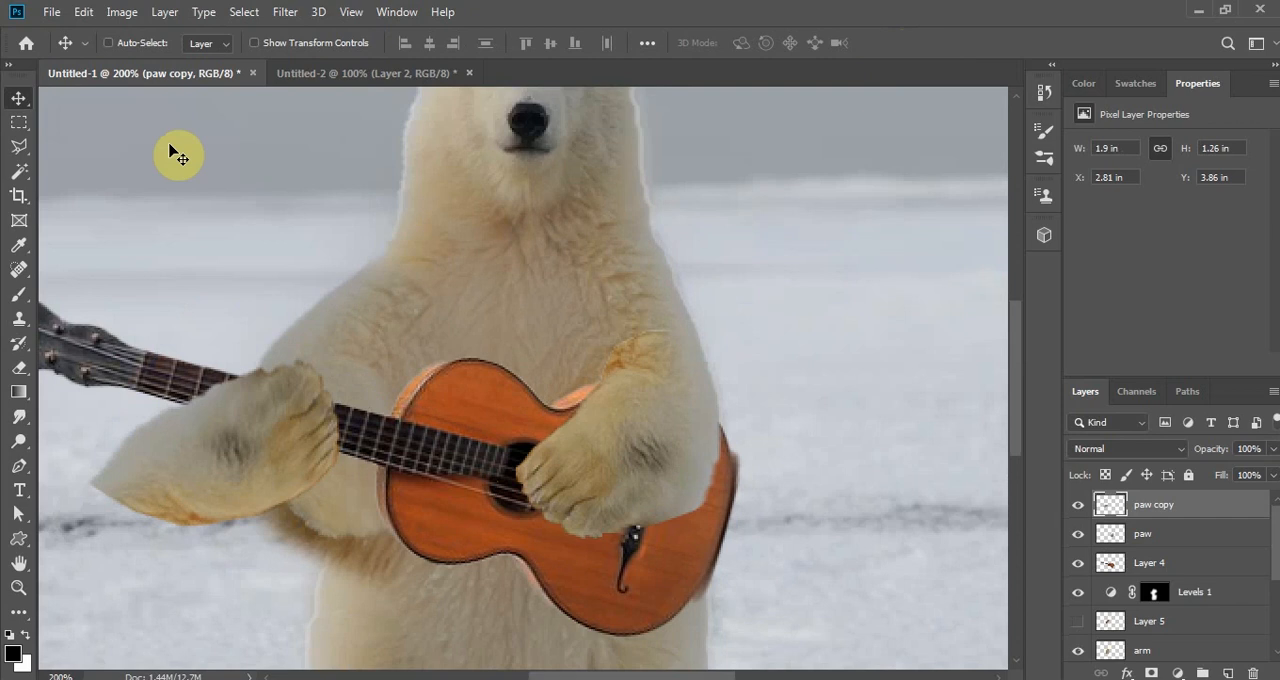
- Rename Layer 4 as guitar and shift the guitar slightly down and toward the strumming paw
ctrl+click(458, 415)
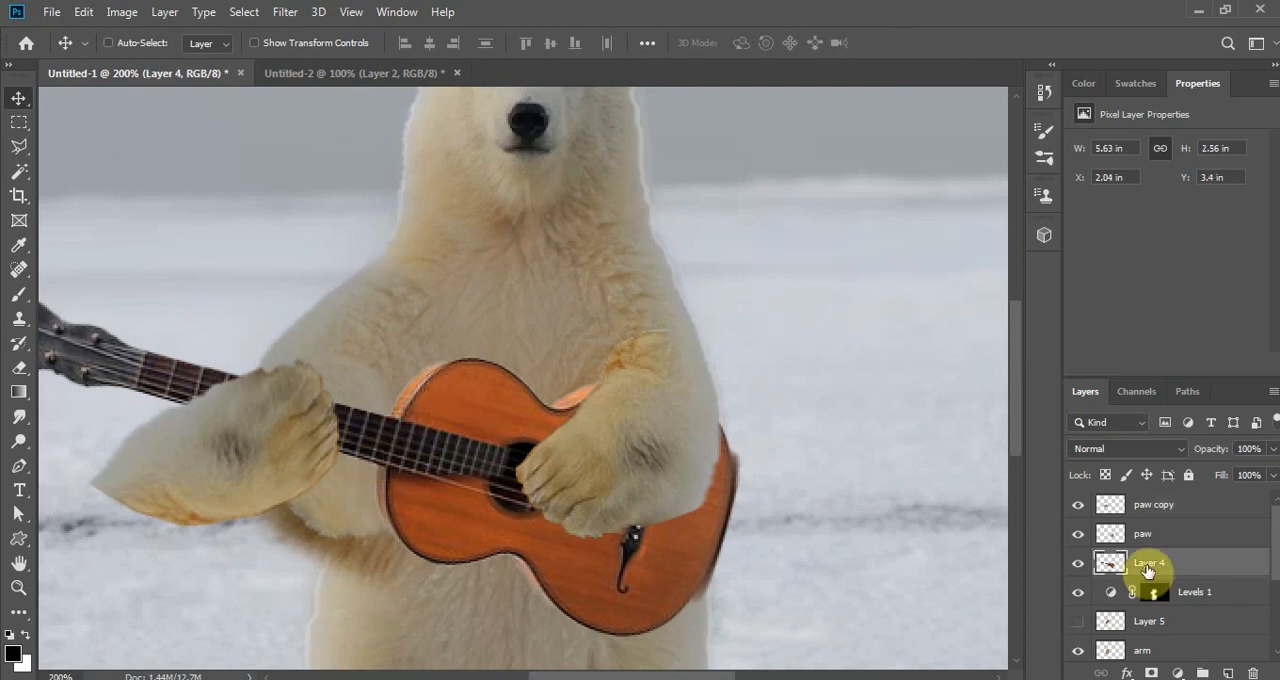
text(guitar)
key(Return)
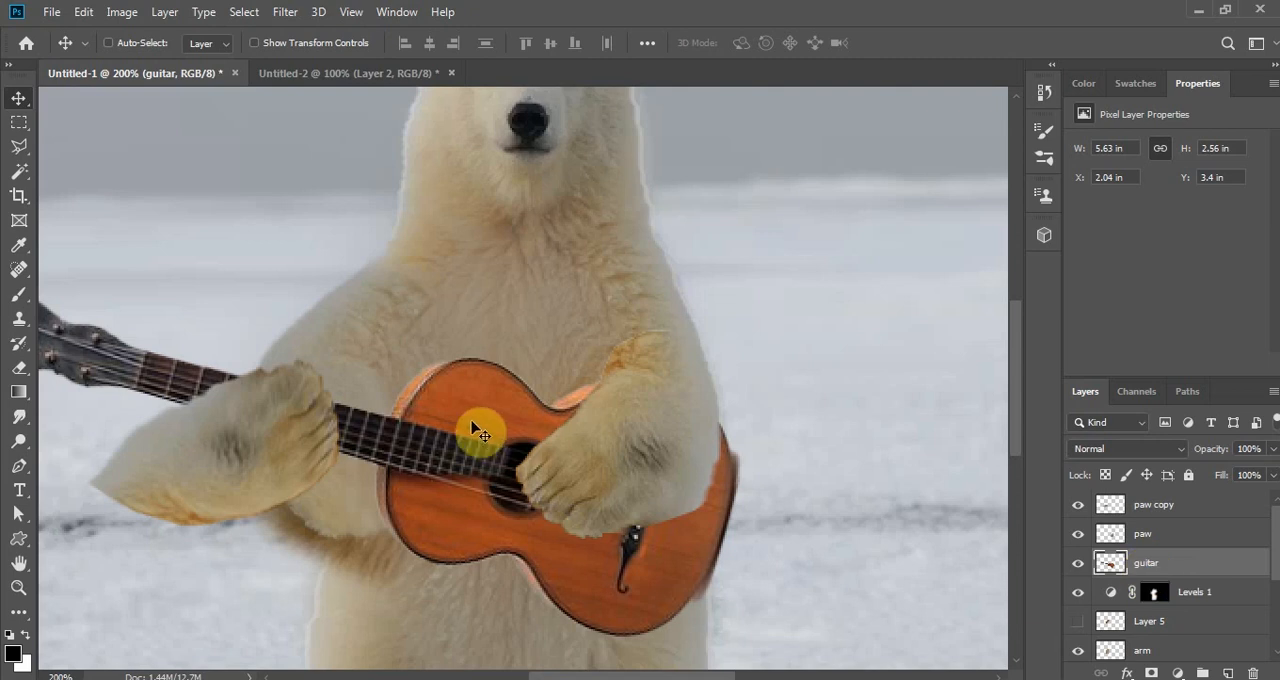
drag(477, 429, 508, 440)
- Move the arm layer outward from the bear's chest toward the guitar's headstock
scroll(1108, 586, down, 2)
click(1143, 571)
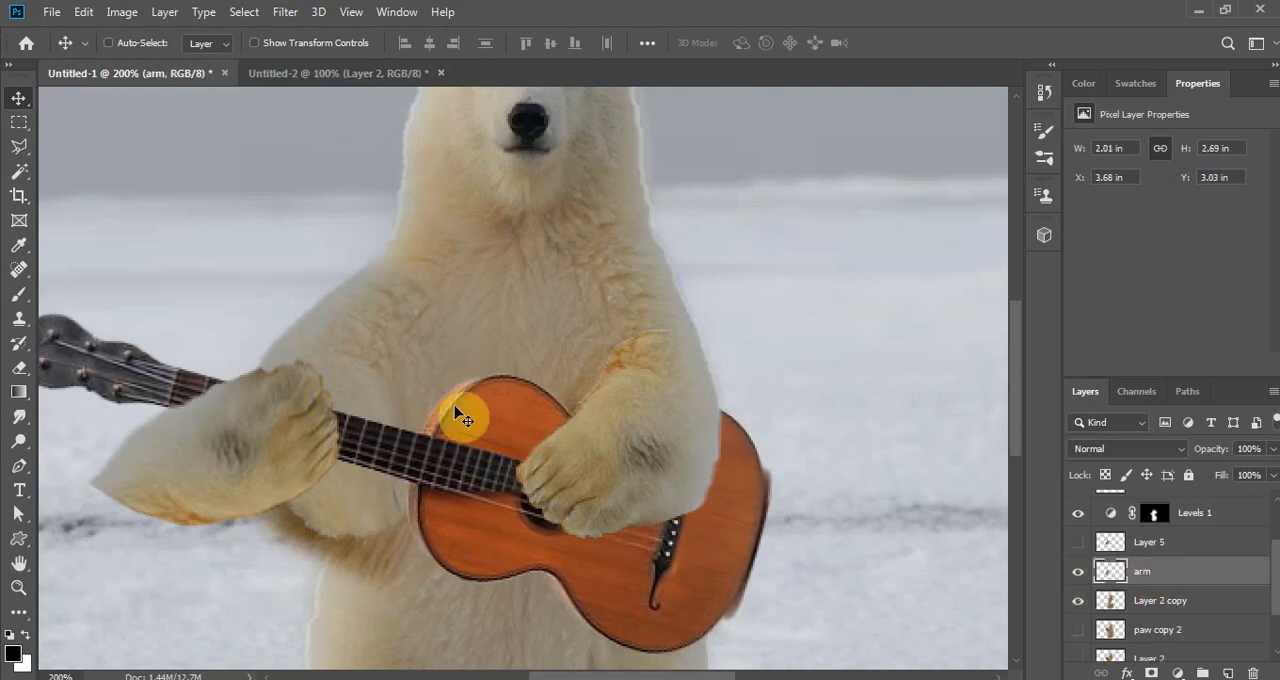
drag(362, 361, 329, 331)
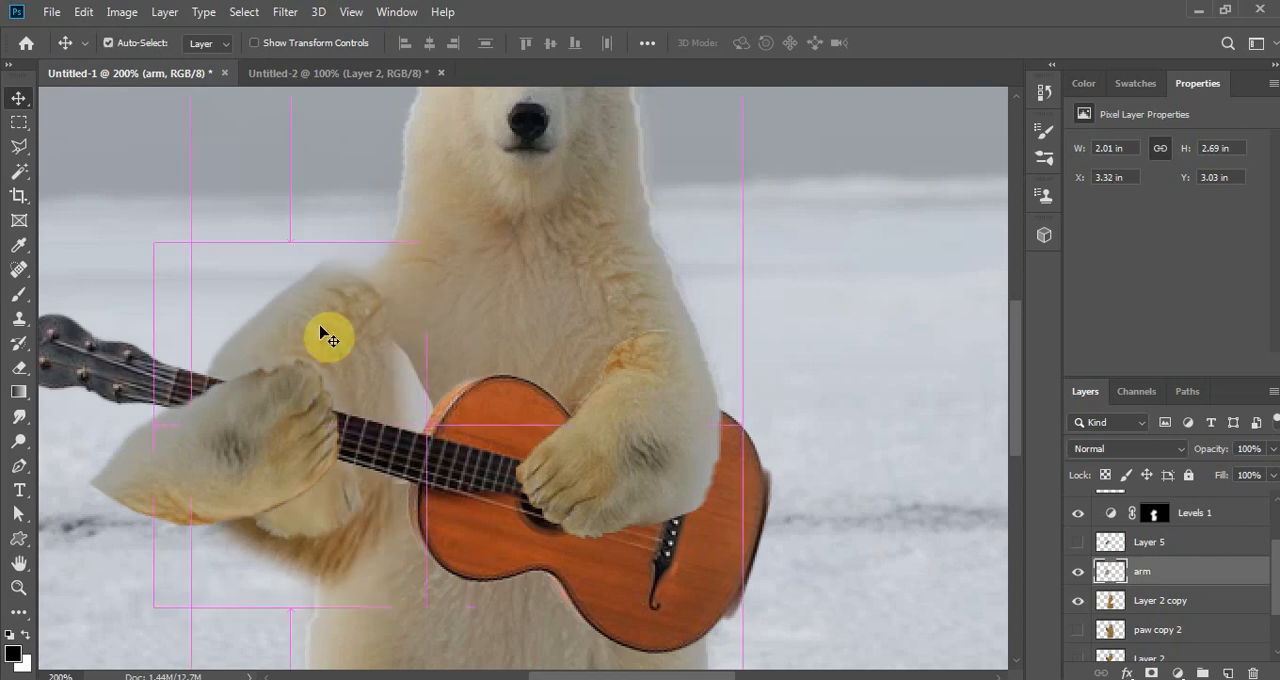
- Rotate the arm layer about 12 degrees clockwise and move the paw copy layer slightly down and toward the guitar body
key(ctrl+t)
drag(491, 229, 492, 302)
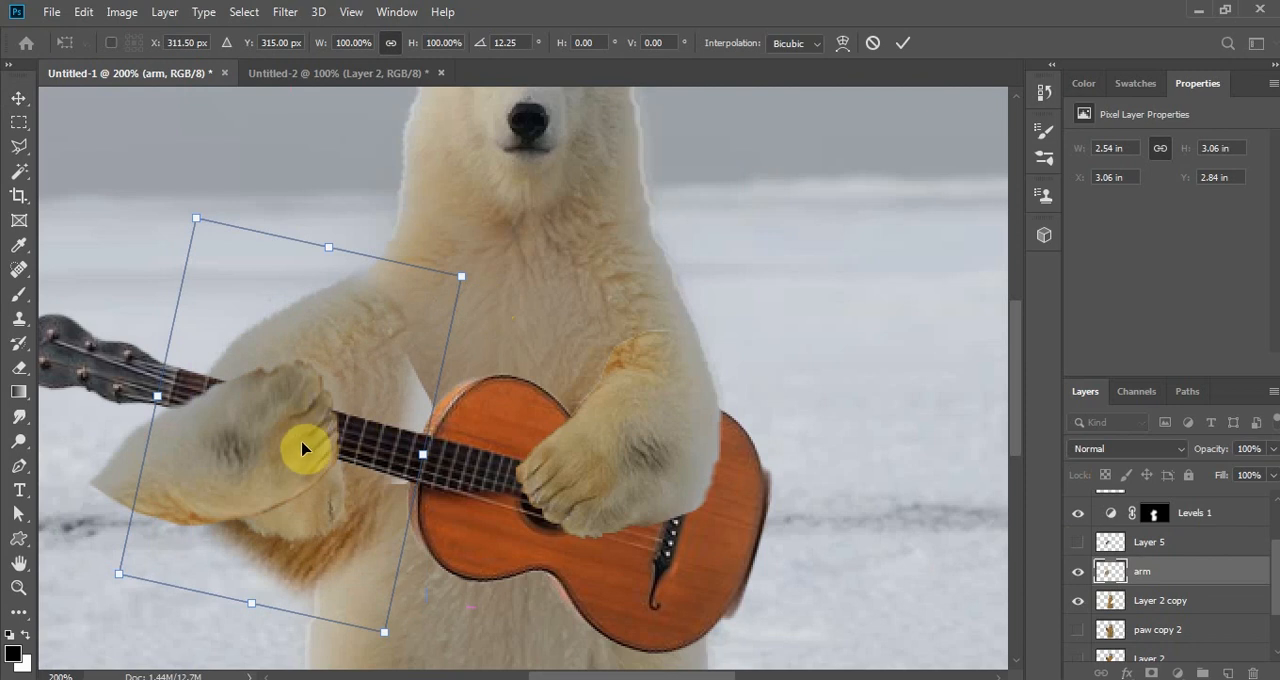
click(897, 46)
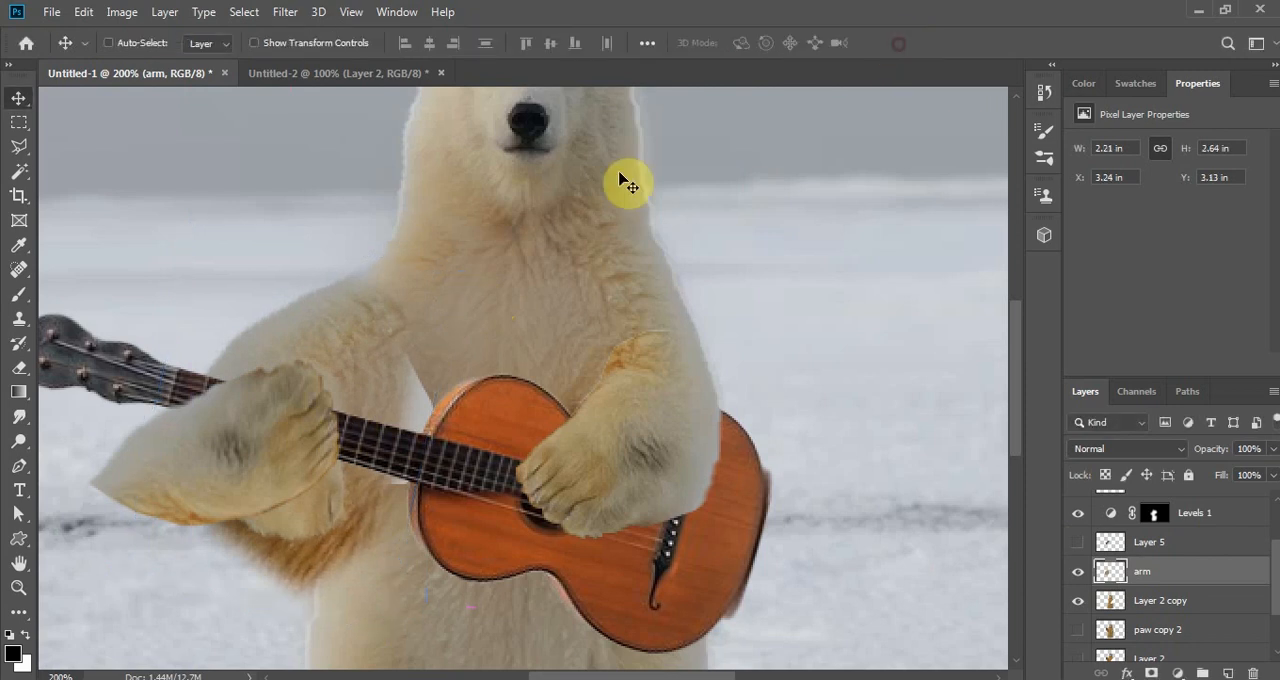
click(180, 458)
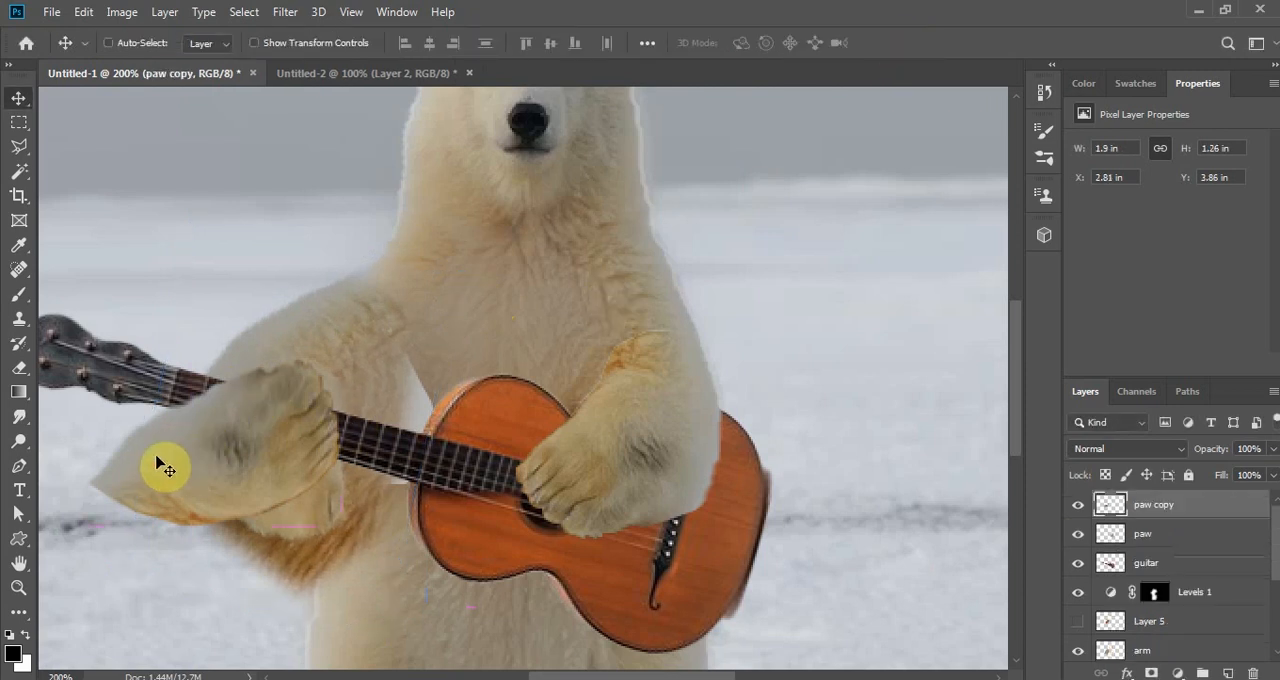
drag(160, 462, 201, 488)
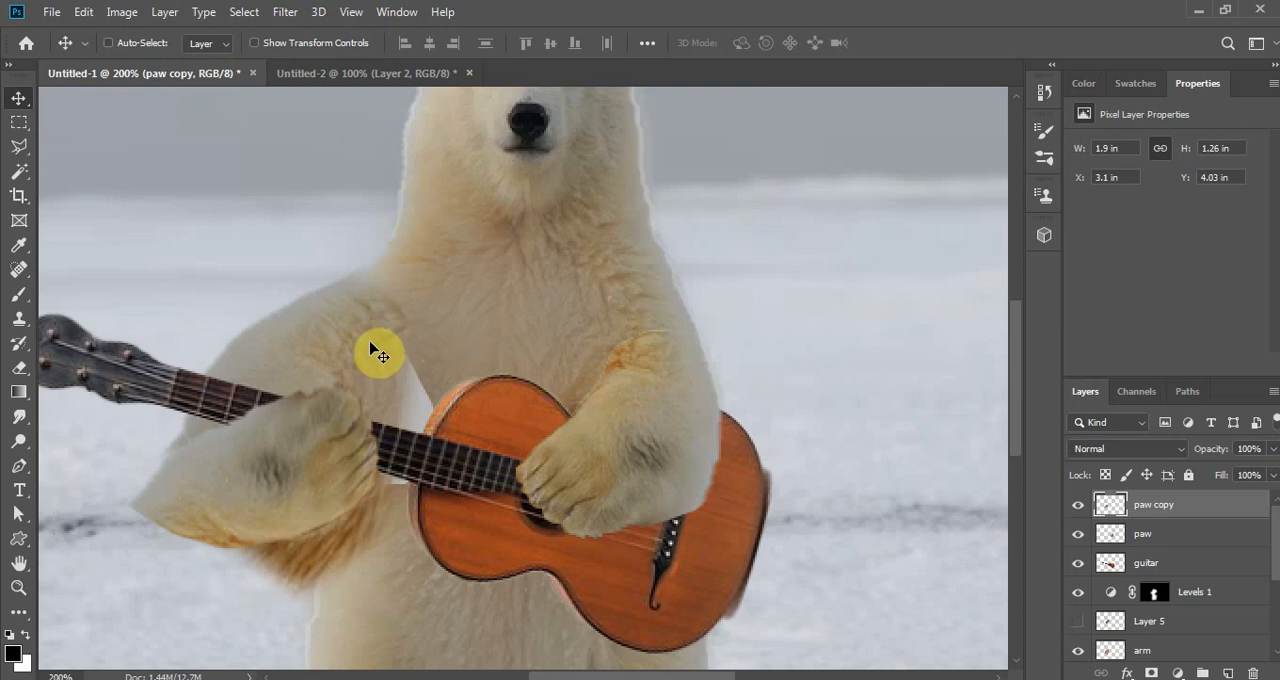
ctrl+click(301, 336)
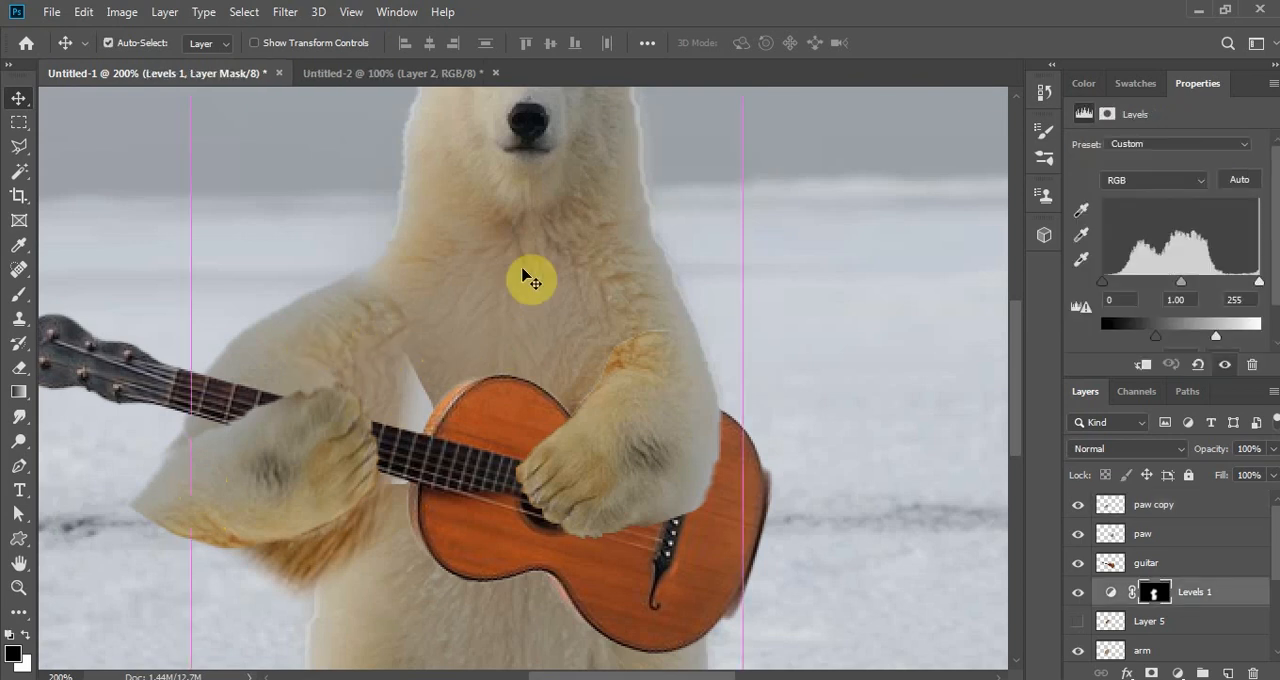
key(ctrl+t)
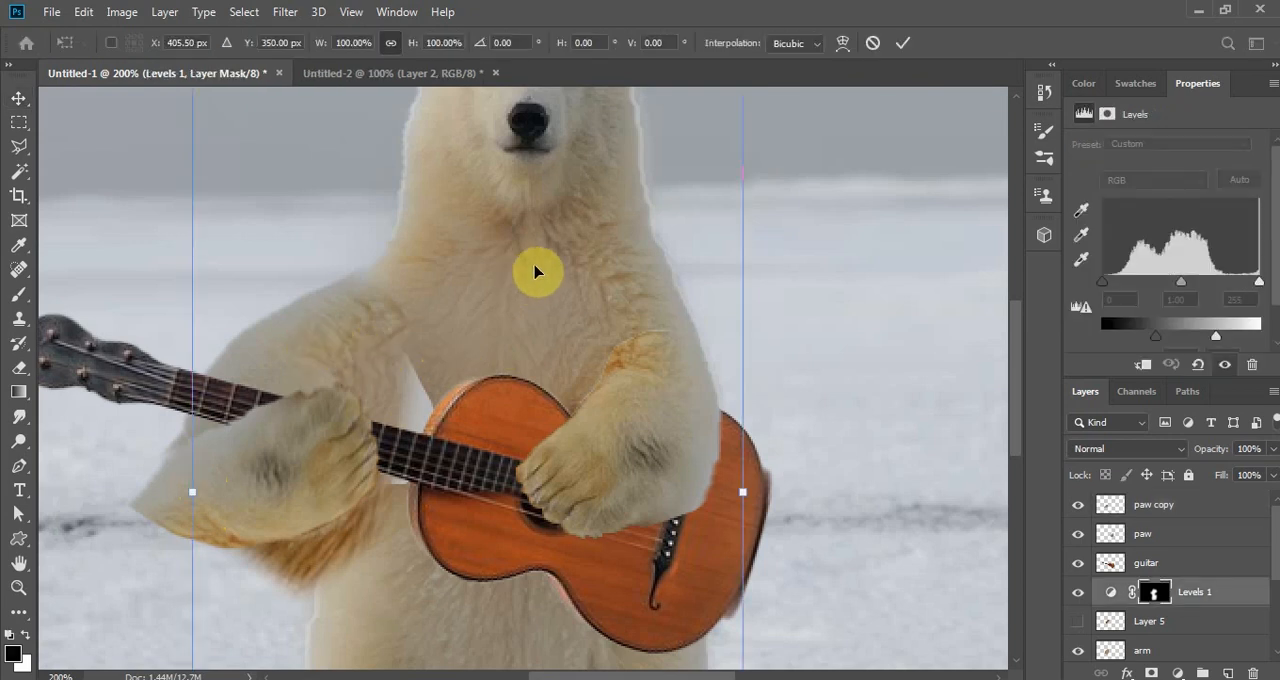
click(872, 42)
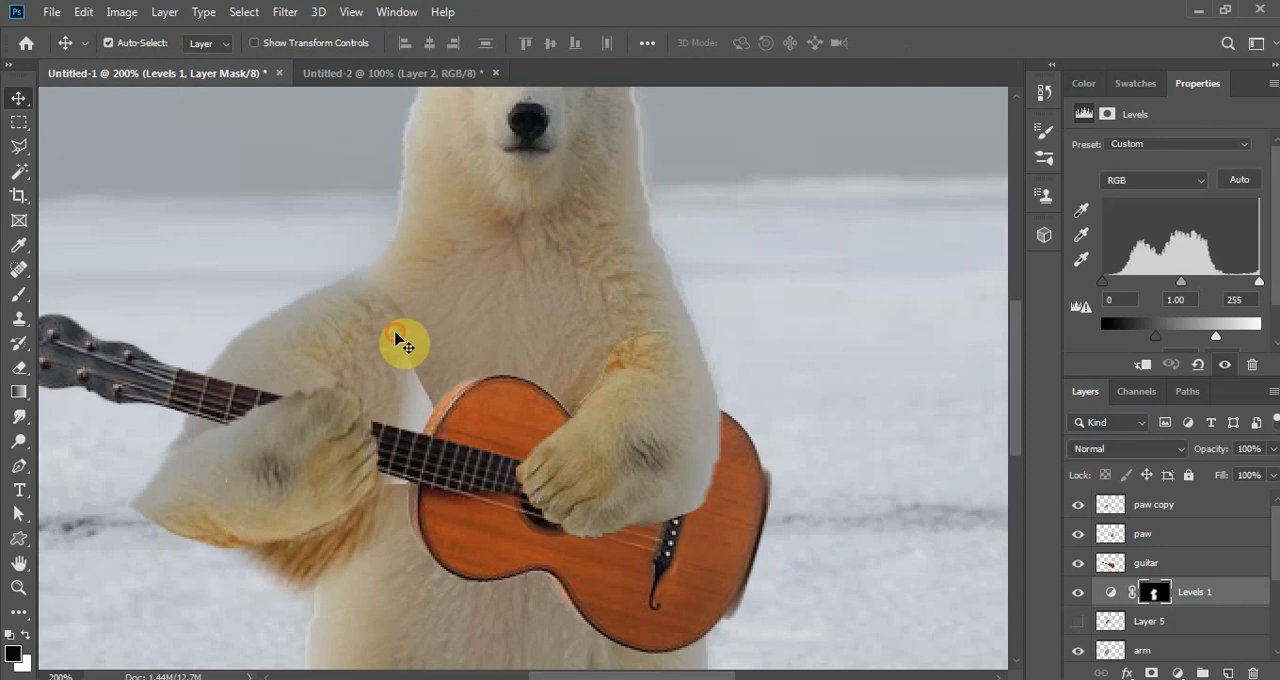
- Rotate the arm layer about 2 degrees further clockwise so the upper arm lines up with the shoulder
click(255, 345)
key(ctrl+t)
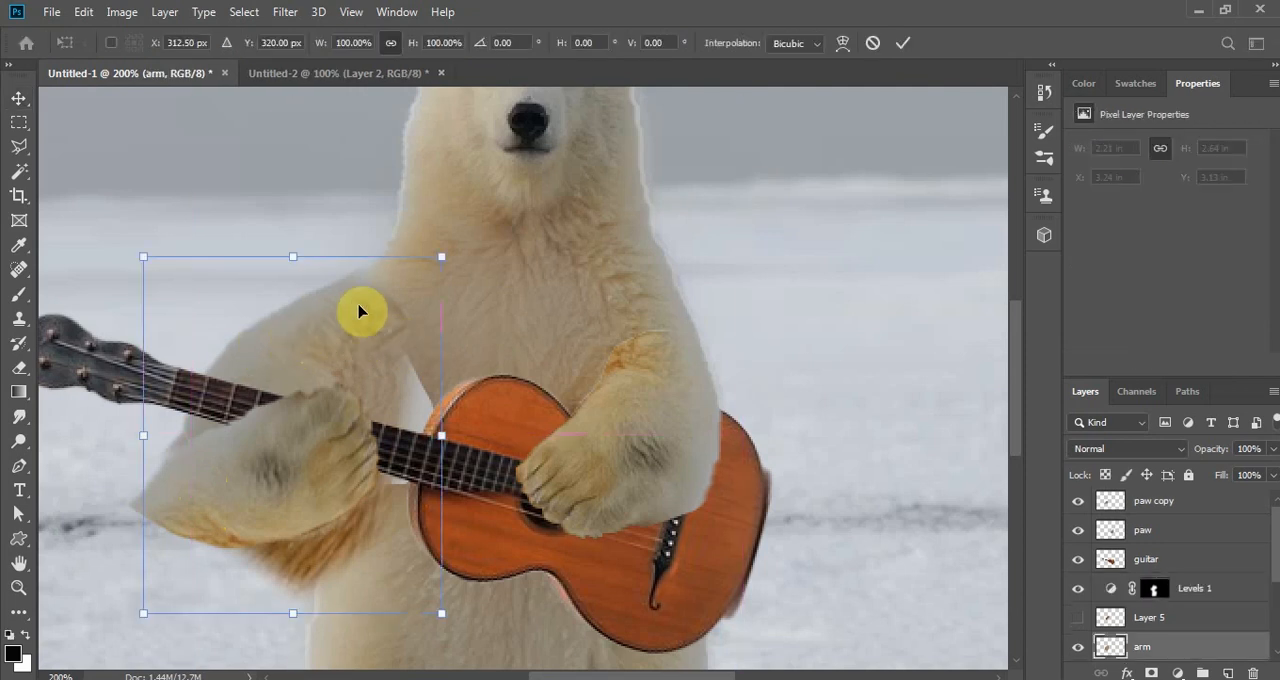
drag(466, 250, 465, 258)
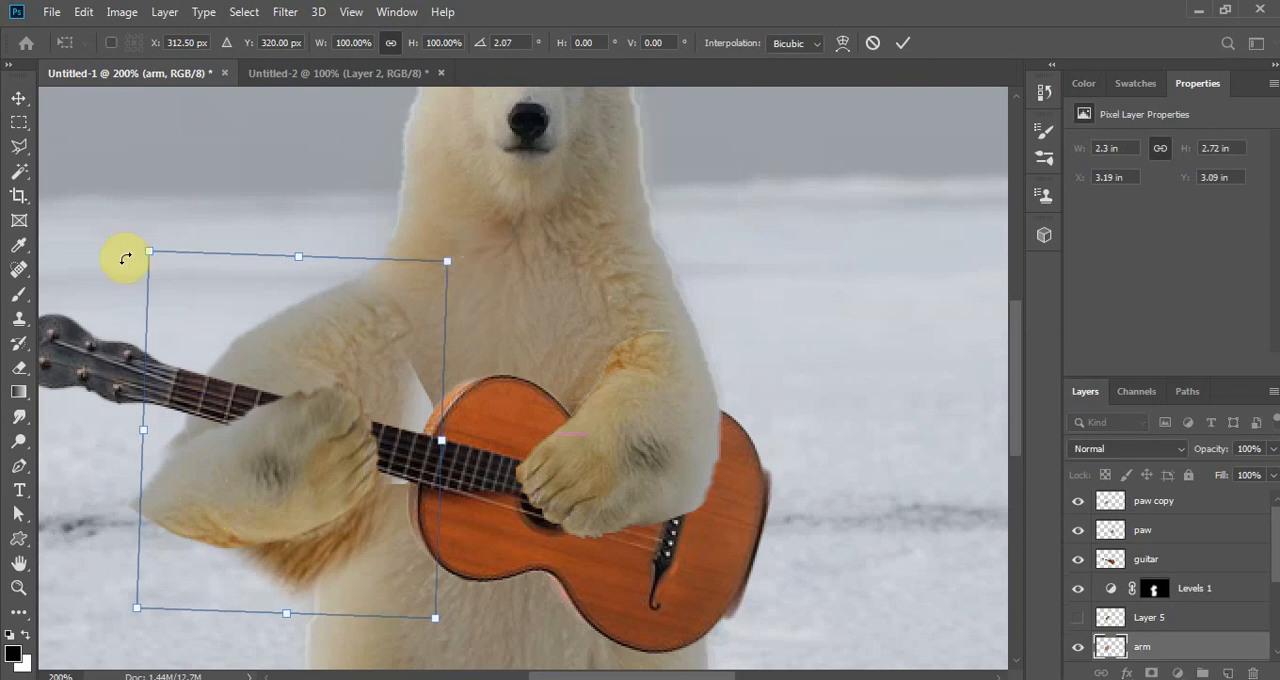
click(902, 43)
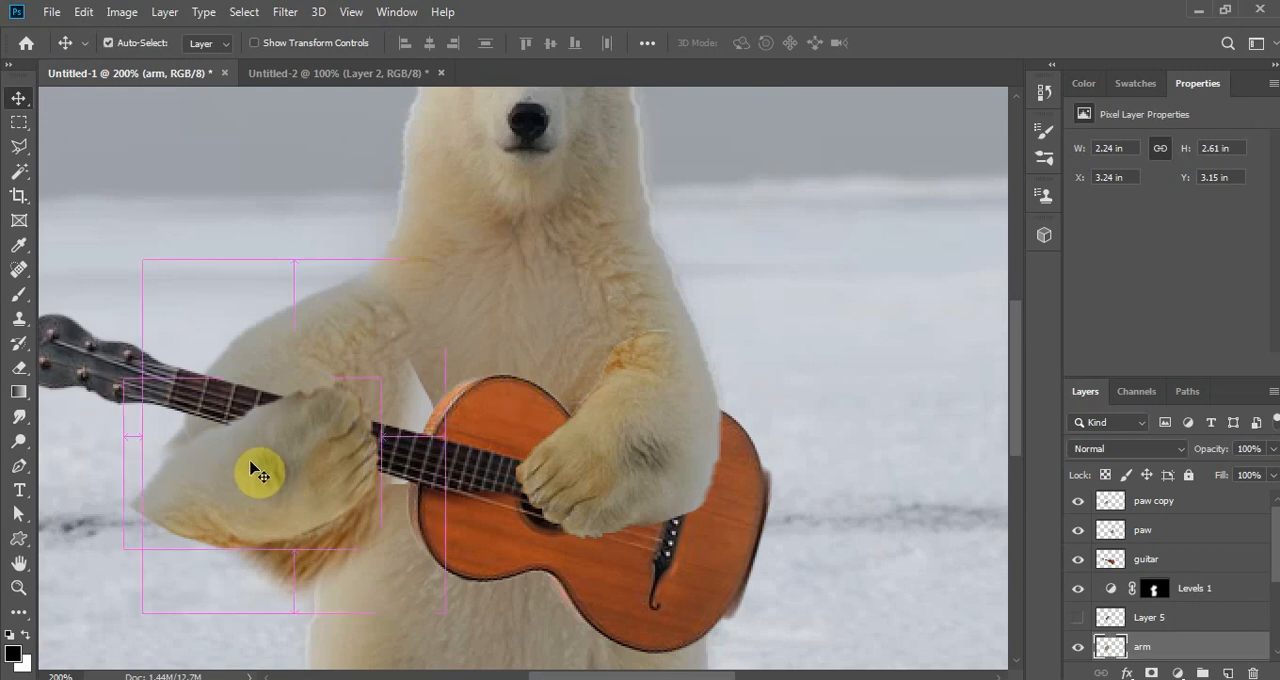
- Erase the arm layer's leftover fur hanging below the fretting paw with a size 30 Eraser
key(ctrl)
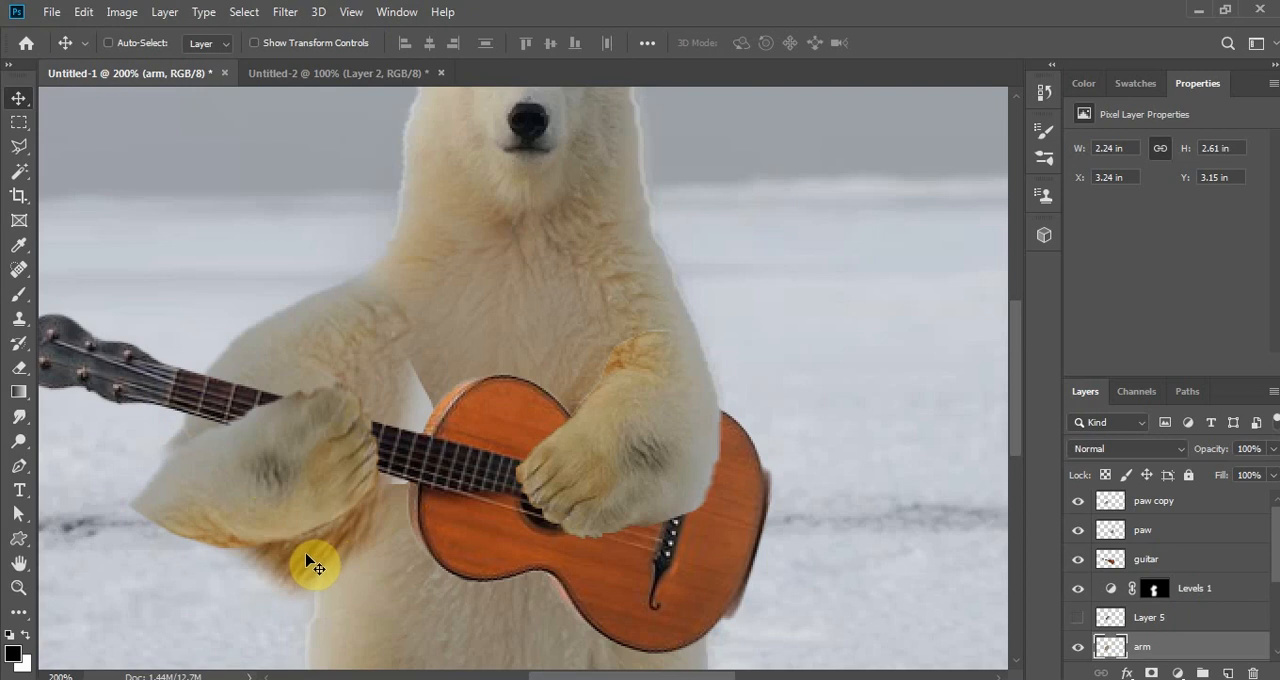
click(20, 368)
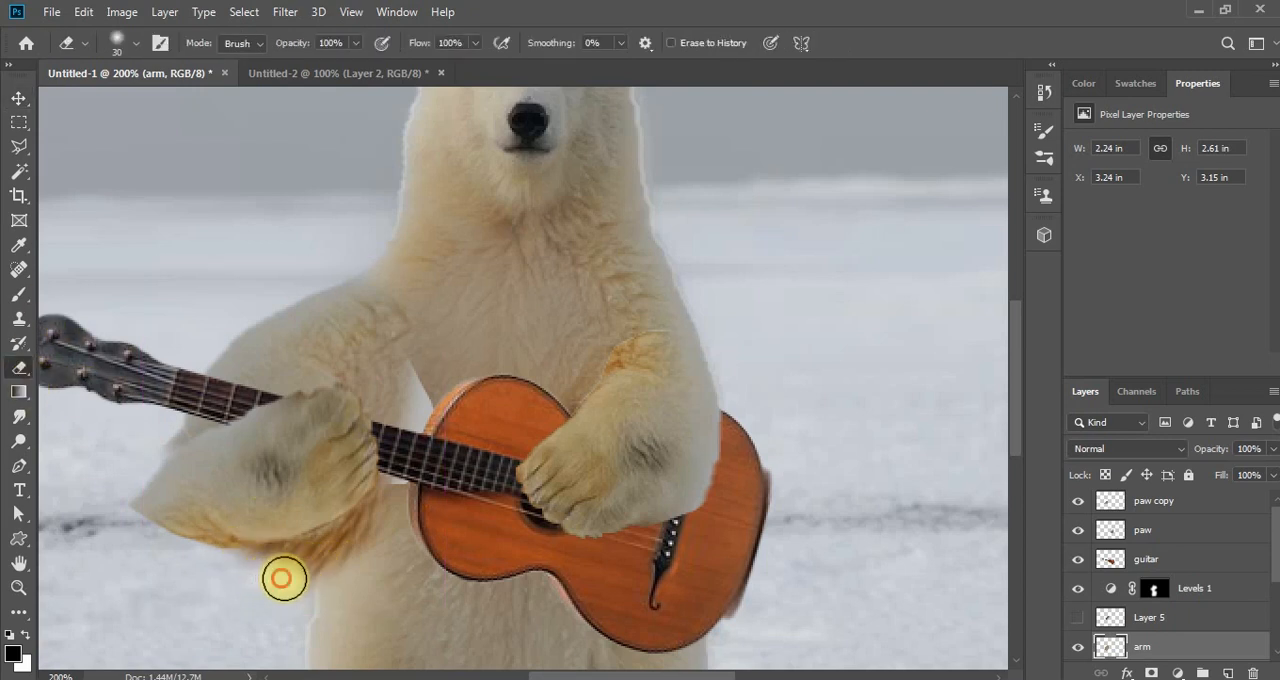
mouse_move(283, 578)
mouse_down()
mouse_move(351, 555)
mouse_move(375, 520)
mouse_move(339, 549)
mouse_move(230, 567)
mouse_move(153, 540)
mouse_move(126, 495)
mouse_move(150, 538)
mouse_move(187, 541)
mouse_up()
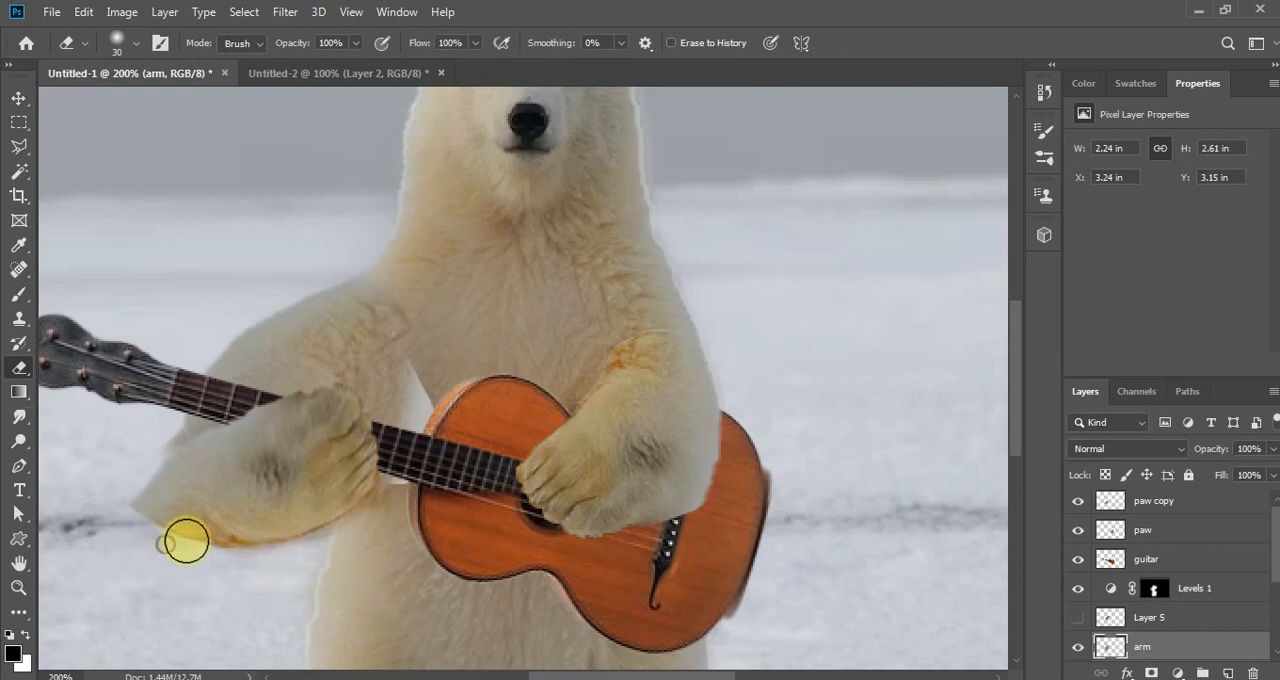
- On the paw copy layer, erase the pointed outer corner of the forearm to round off the elbow
click(18, 97)
drag(222, 440, 230, 452)
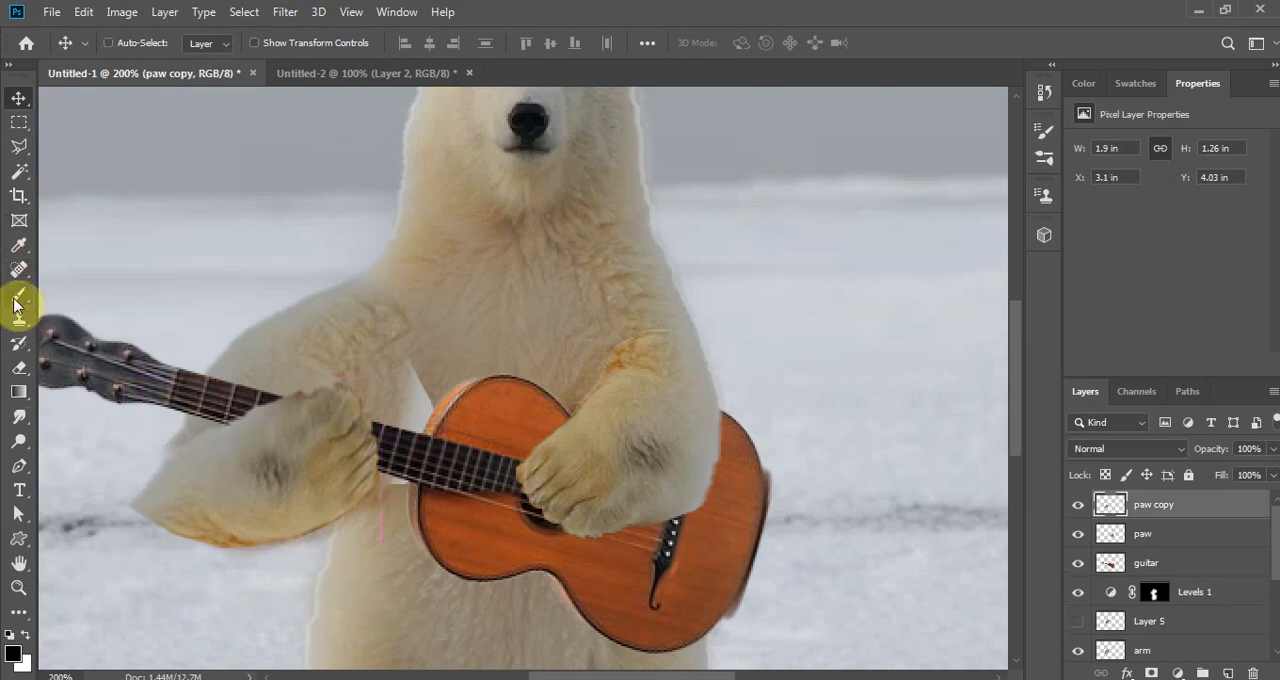
click(19, 367)
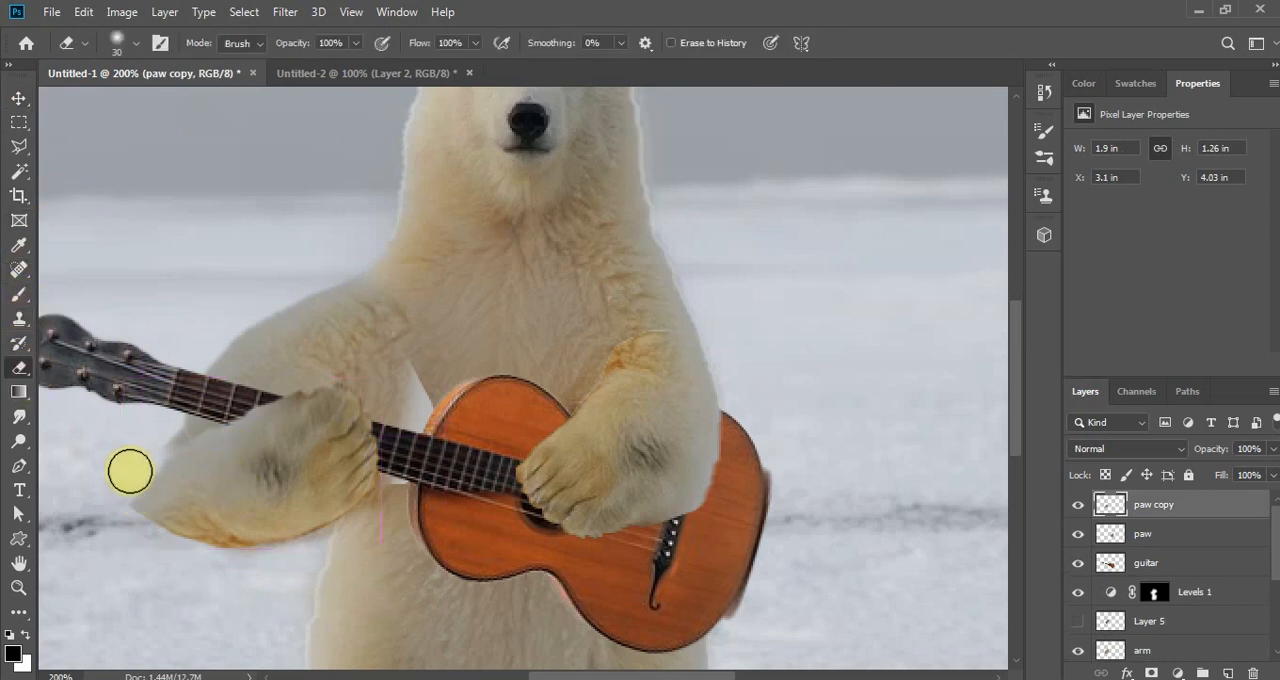
mouse_move(130, 471)
mouse_down()
mouse_move(126, 497)
mouse_move(137, 457)
mouse_move(140, 528)
mouse_move(132, 464)
mouse_move(154, 543)
mouse_move(139, 446)
mouse_move(160, 543)
mouse_up()
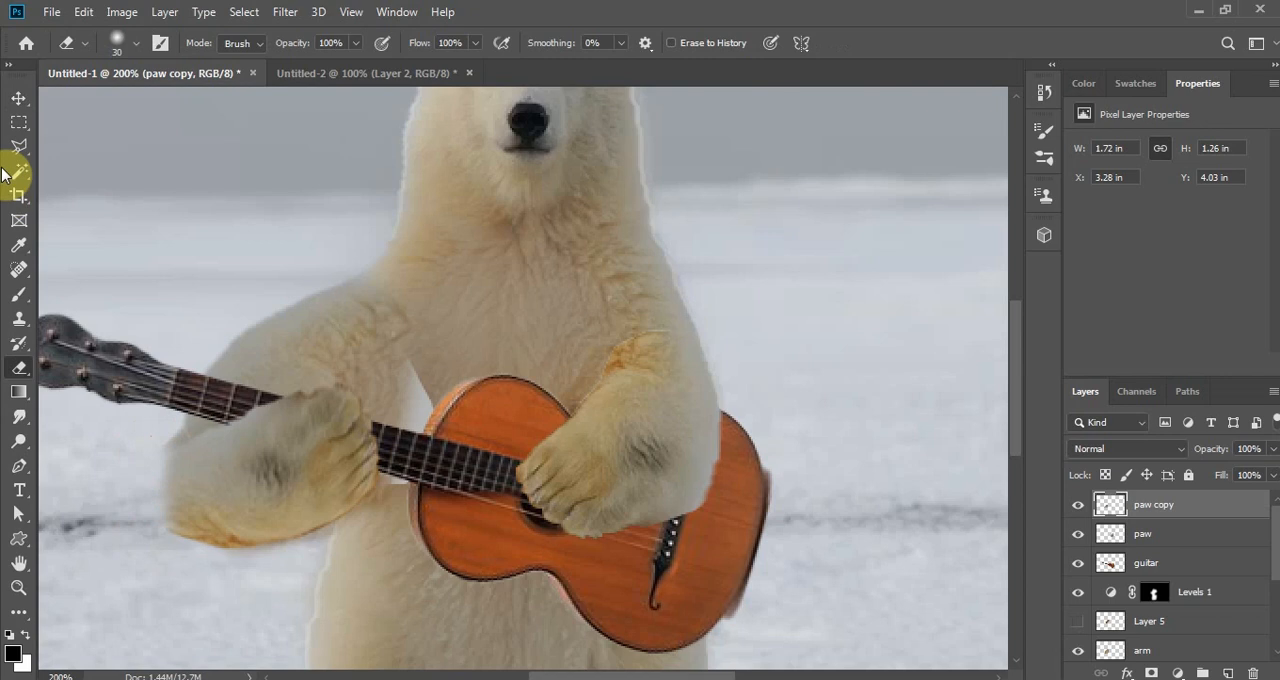
- On the arm layer, erase the excess fur along the outer edge beside the rounded elbow
click(19, 98)
ctrl+click(254, 358)
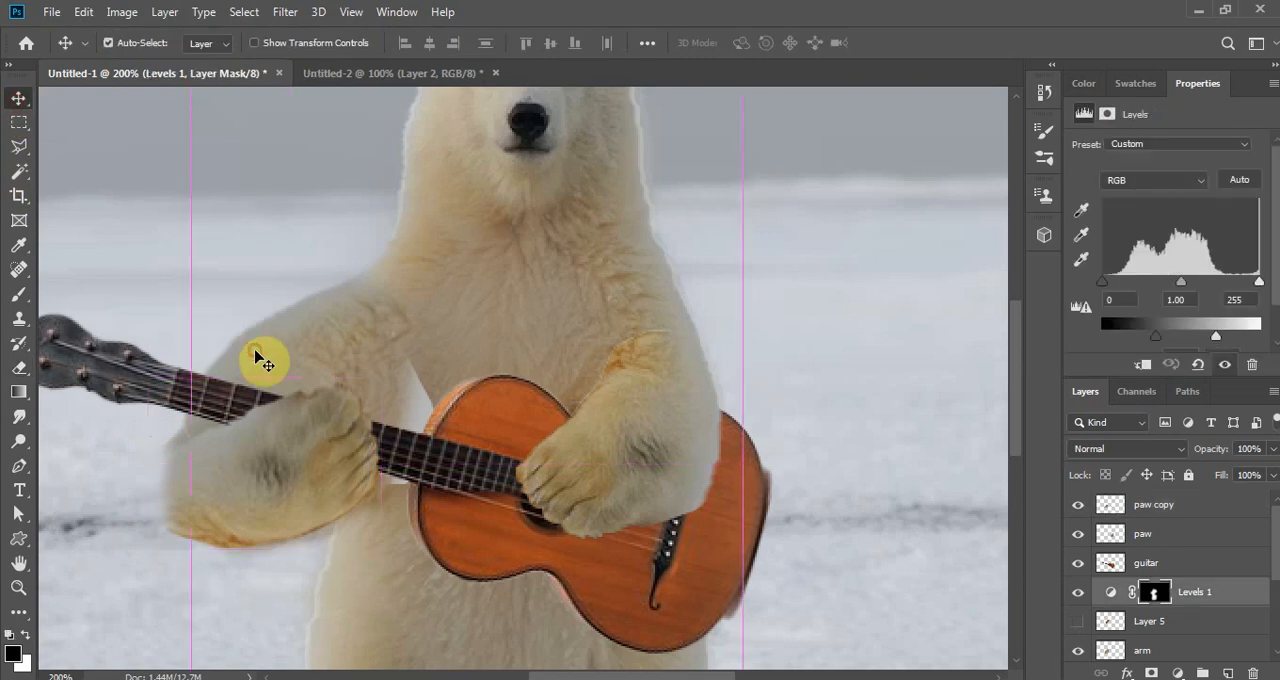
click(254, 358)
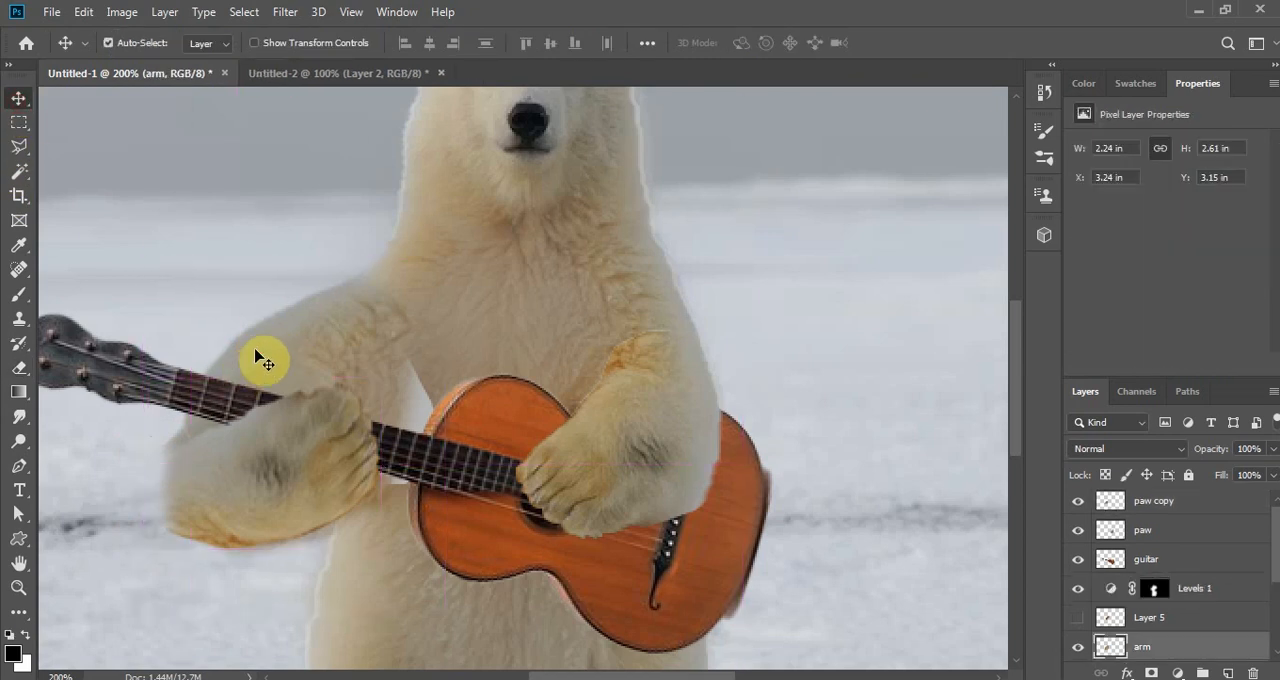
click(256, 356)
click(256, 358)
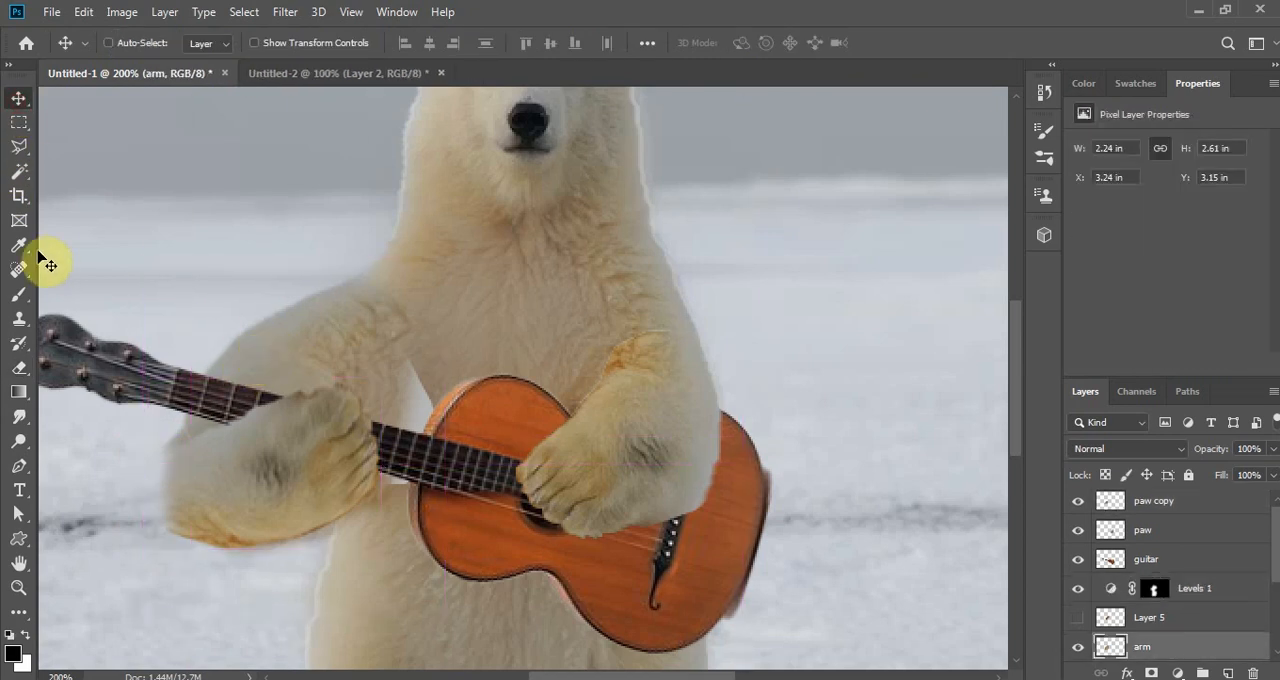
click(17, 370)
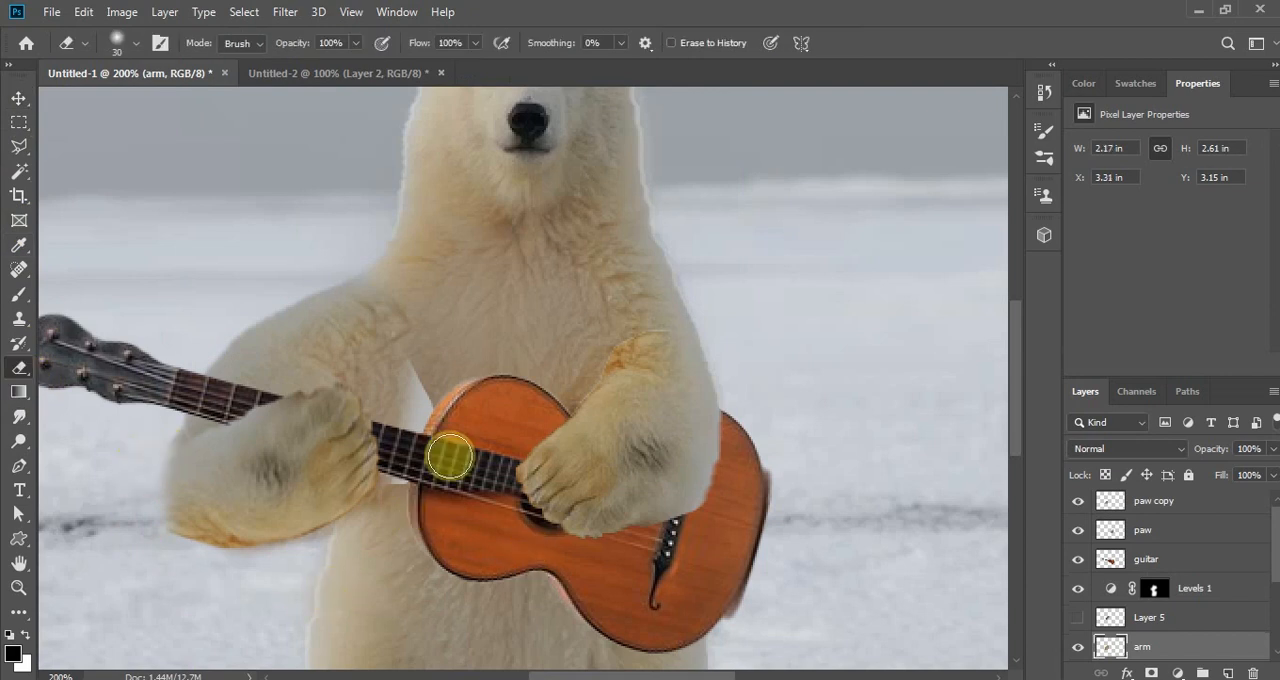
click(17, 99)
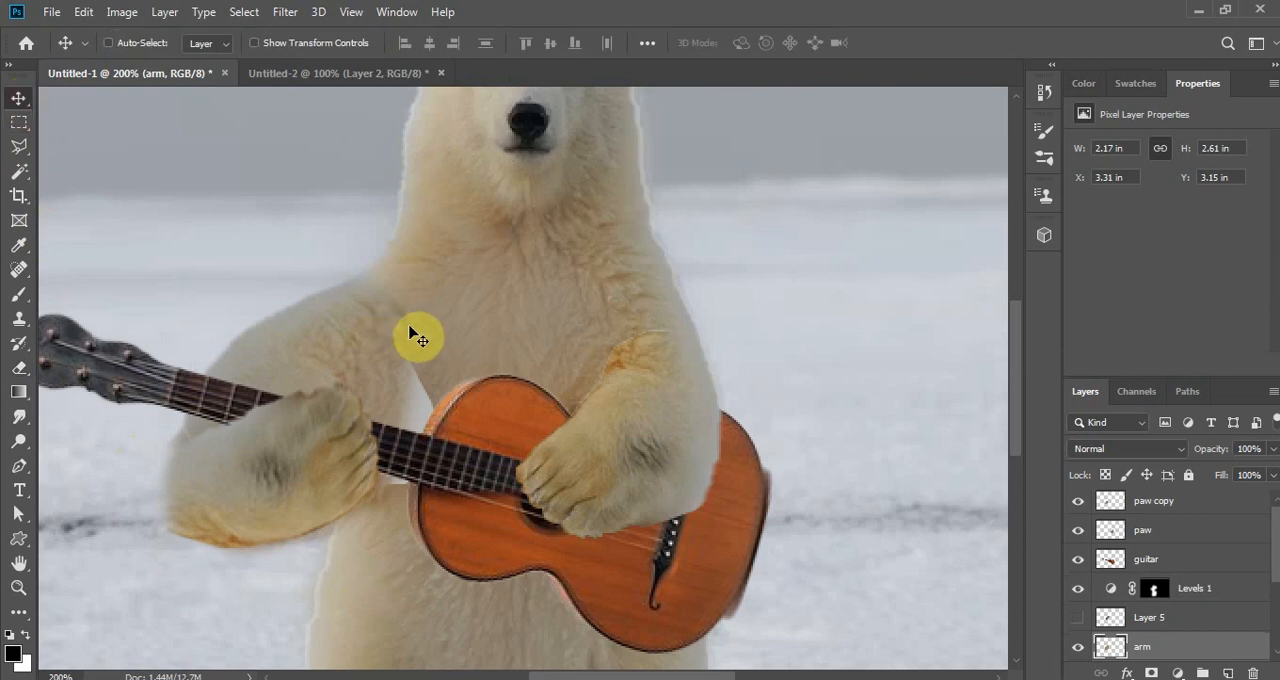
ctrl+click(470, 352)
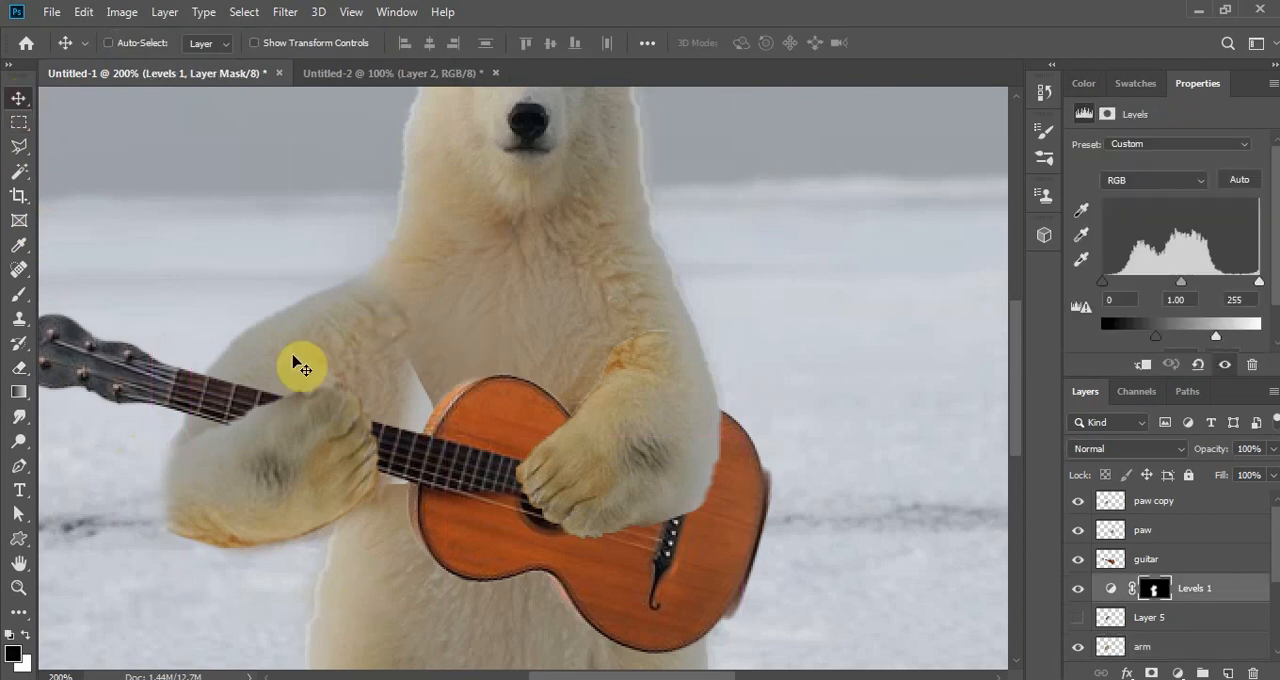
click(21, 320)
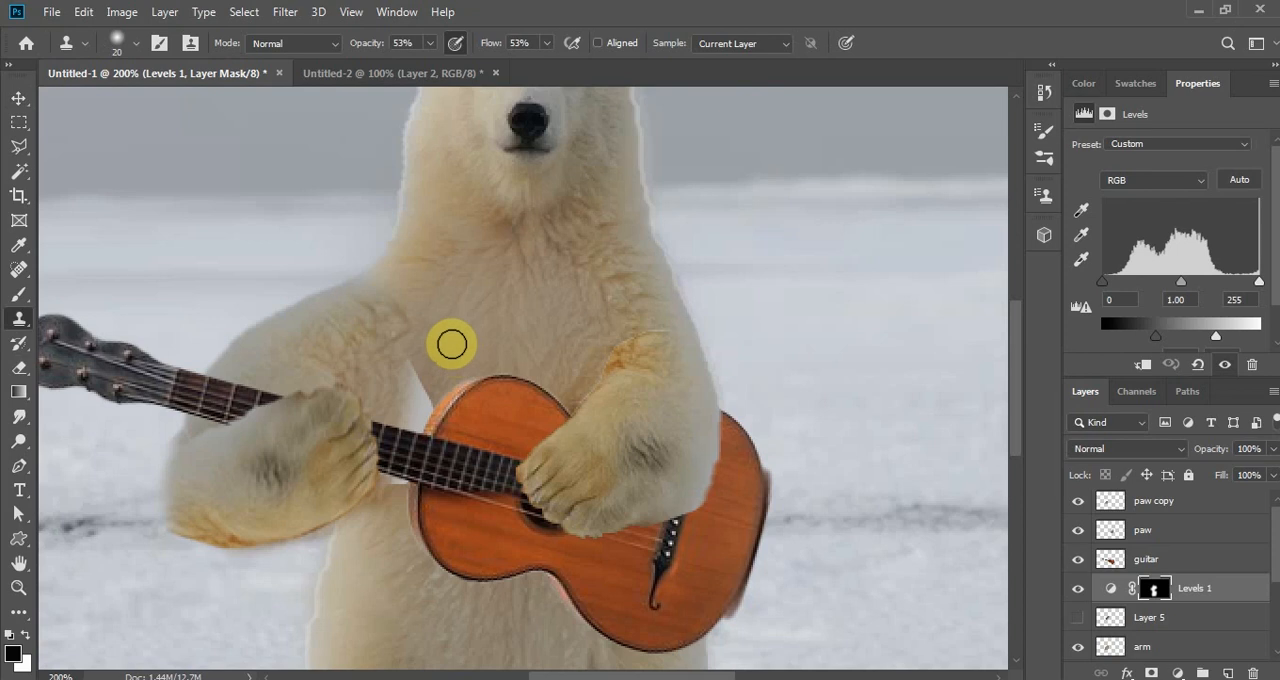
drag(449, 366, 434, 420)
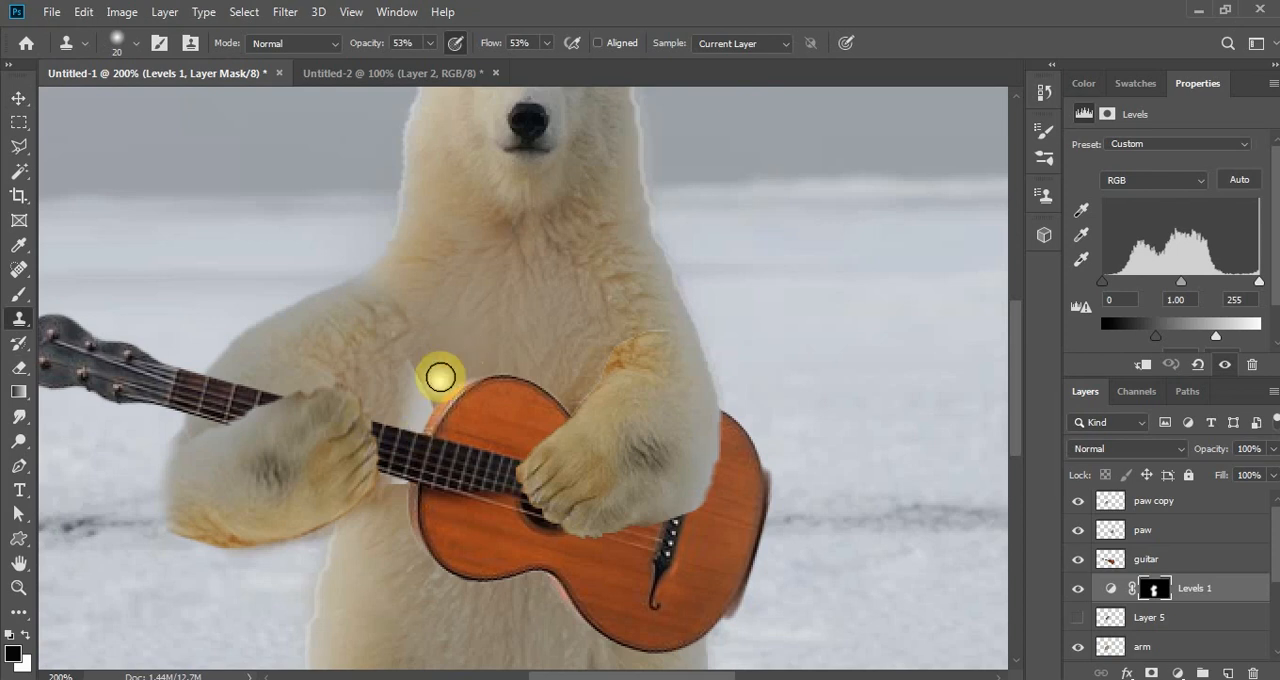
mouse_move(440, 376)
mouse_down()
mouse_move(417, 429)
mouse_move(436, 387)
mouse_up()
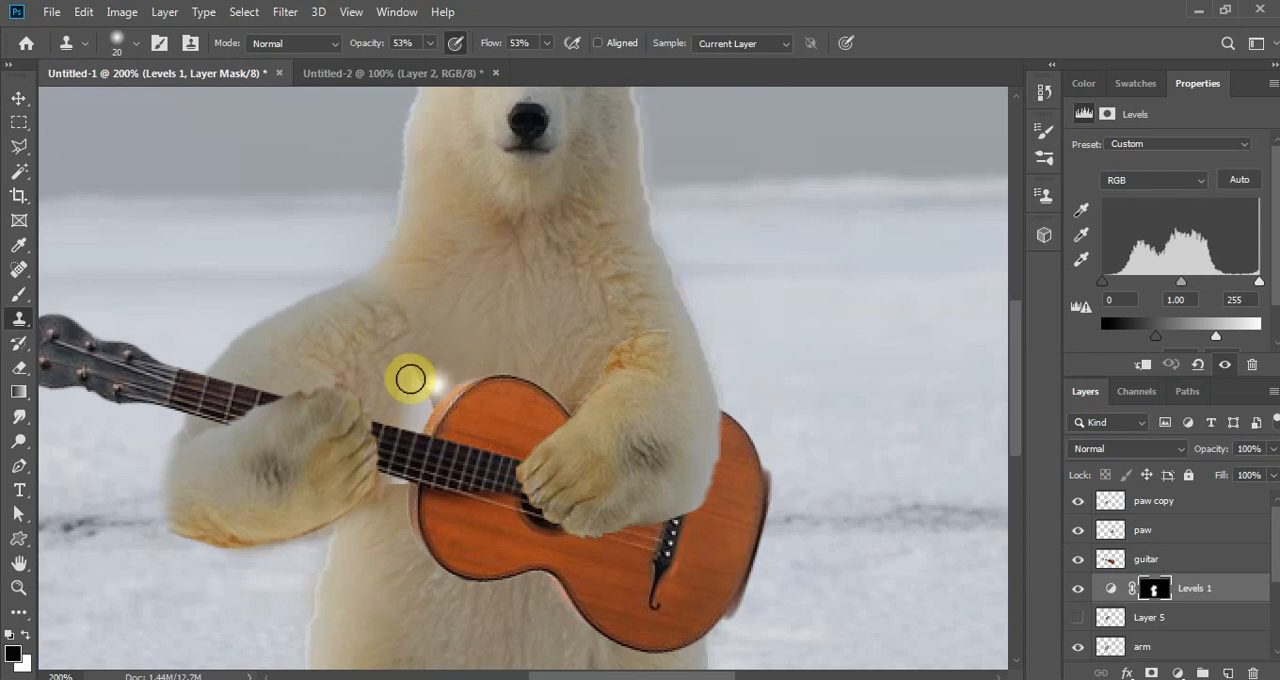
click(18, 98)
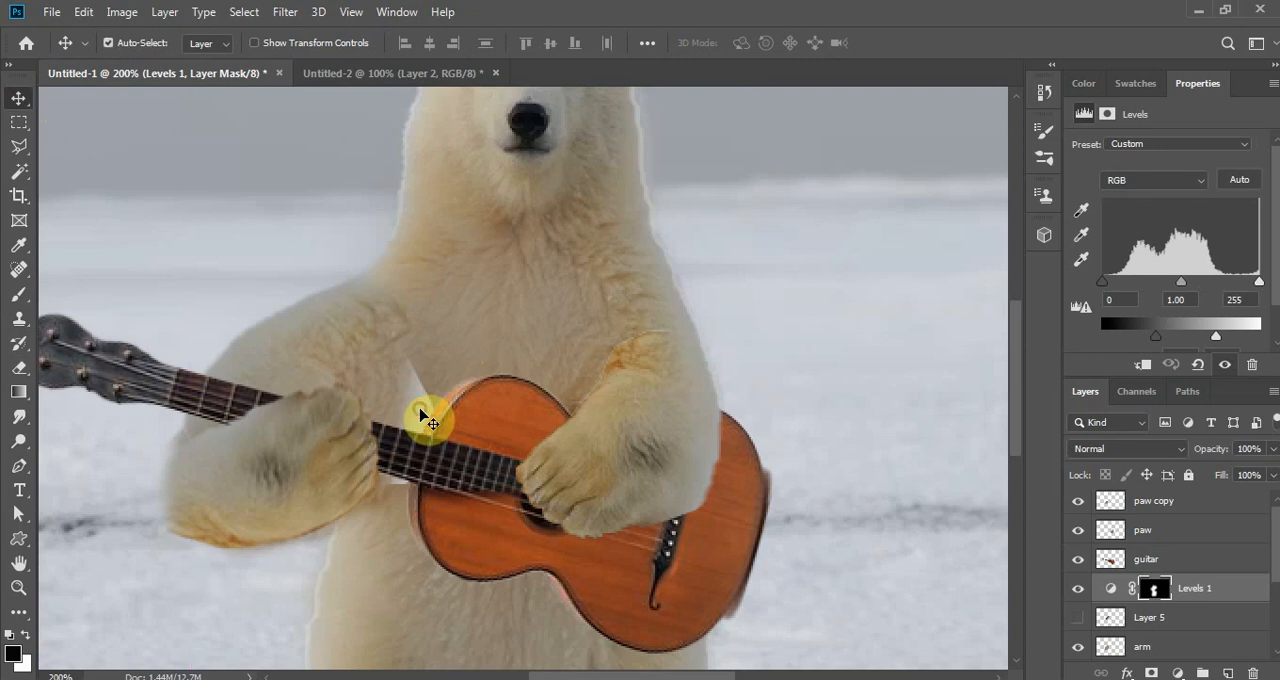
- On Layer 2 copy, clone chest fur into the gap between the fretting arm and the guitar body with the Clone Stamp at 53% opacity
click(18, 318)
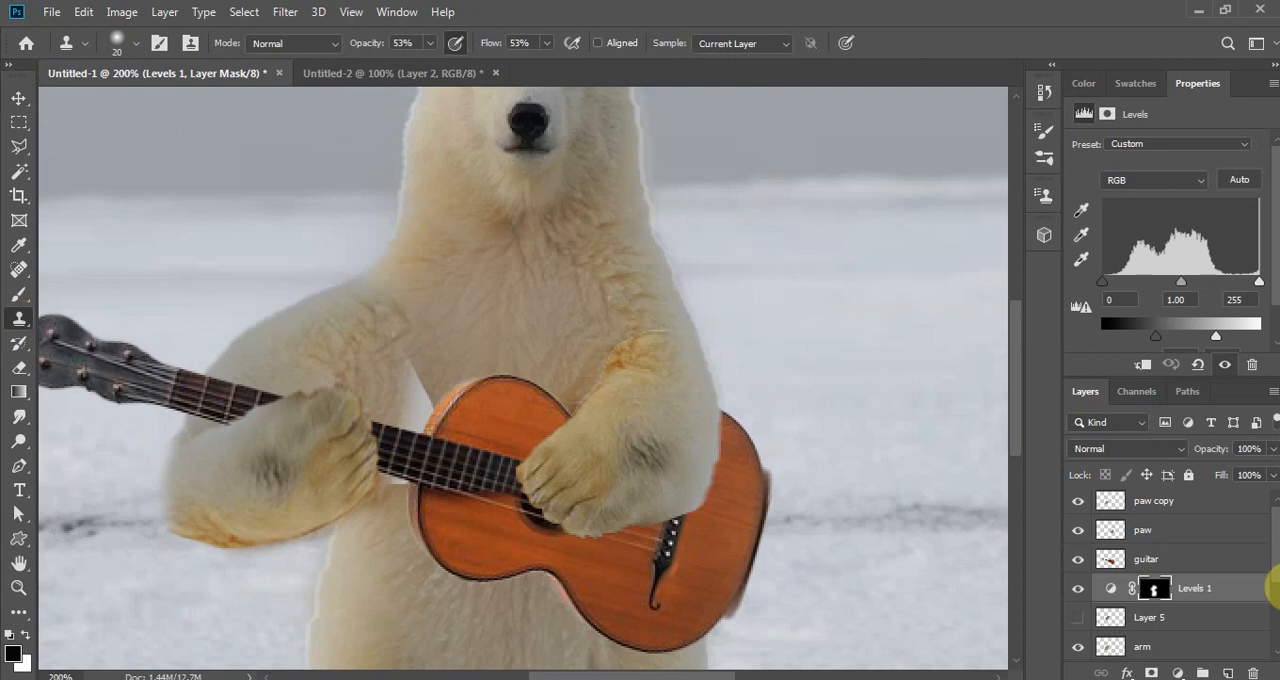
drag(1276, 575, 1266, 651)
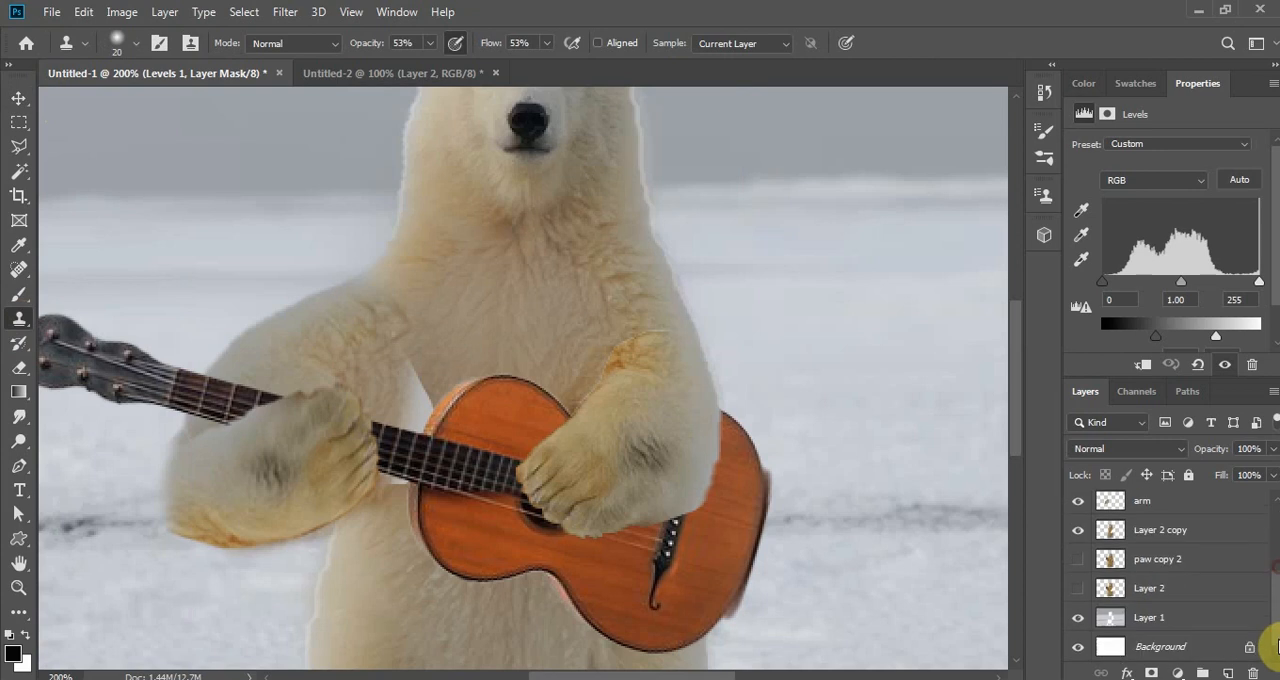
click(1168, 538)
click(1079, 537)
click(1079, 537)
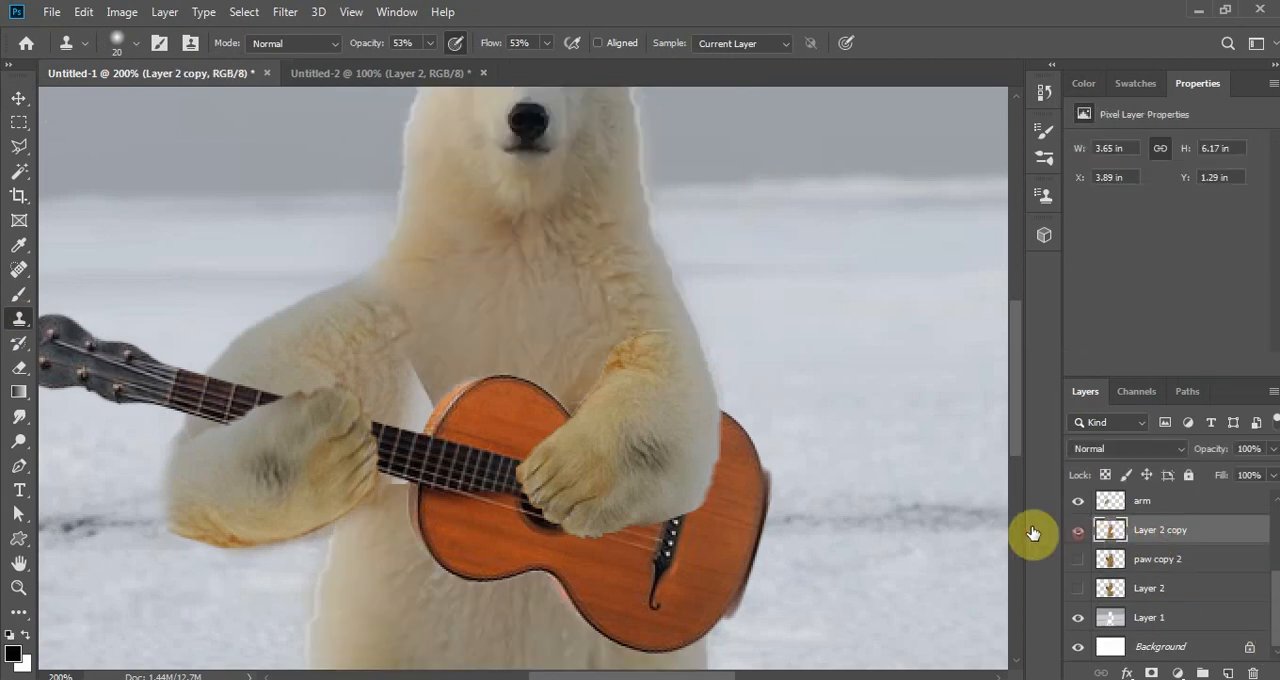
alt+click(431, 348)
mouse_move(453, 366)
mouse_down()
mouse_move(449, 386)
mouse_move(457, 340)
mouse_move(428, 426)
mouse_move(434, 354)
mouse_move(471, 326)
mouse_move(443, 351)
mouse_move(417, 351)
mouse_move(393, 444)
mouse_move(406, 491)
mouse_move(389, 543)
mouse_move(398, 467)
mouse_move(489, 343)
mouse_move(443, 357)
mouse_move(394, 422)
mouse_move(409, 331)
mouse_move(391, 323)
mouse_move(433, 338)
mouse_up()
alt+click(423, 338)
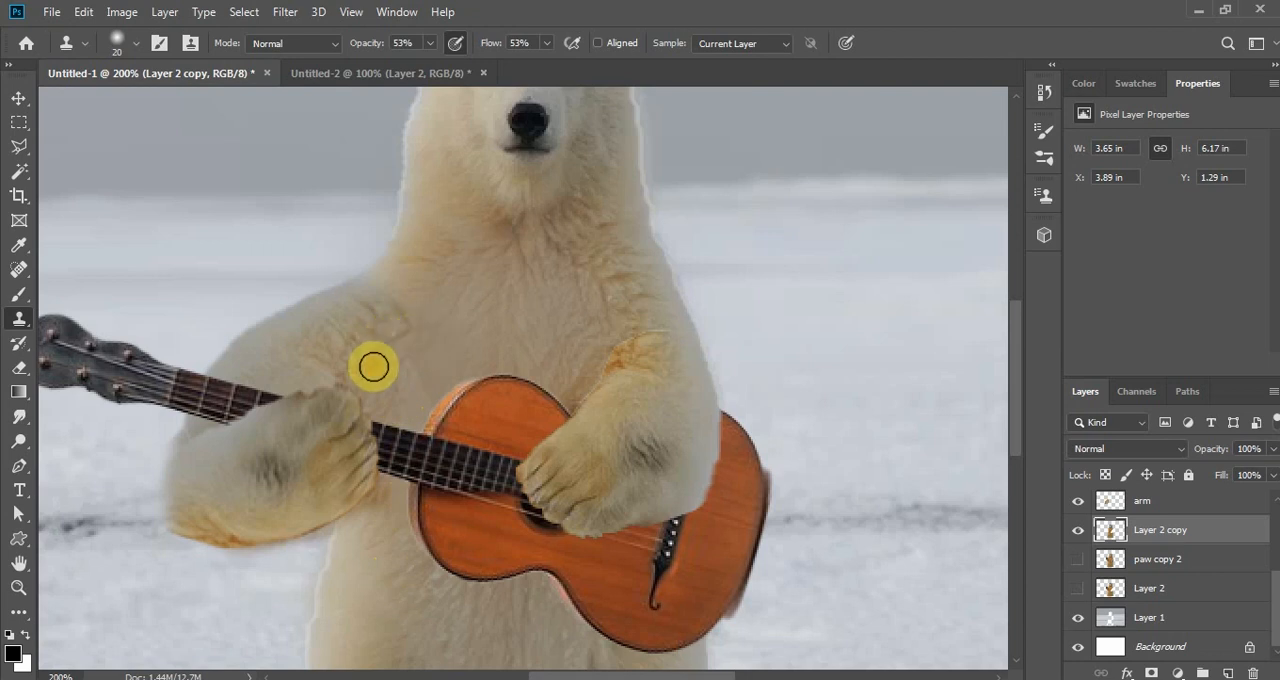
- Turn on automatic layer selection and toggle the paw copy layer's visibility to check how the paw covers the arm
click(18, 98)
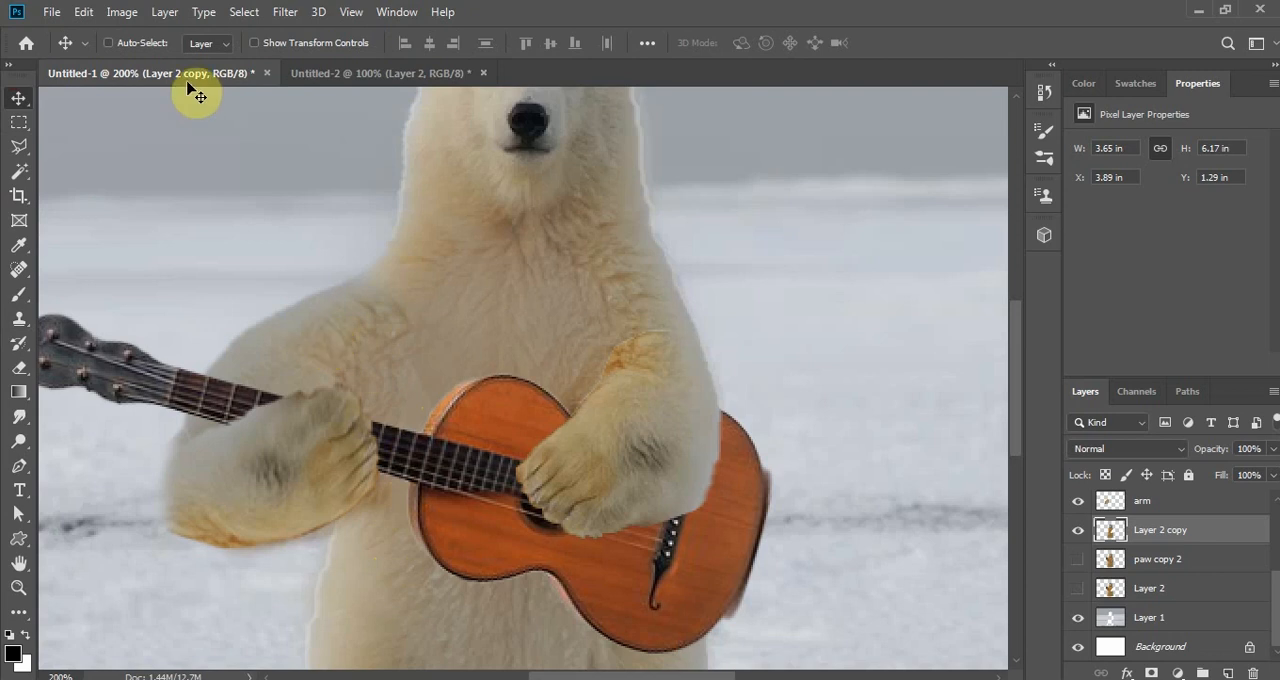
click(109, 43)
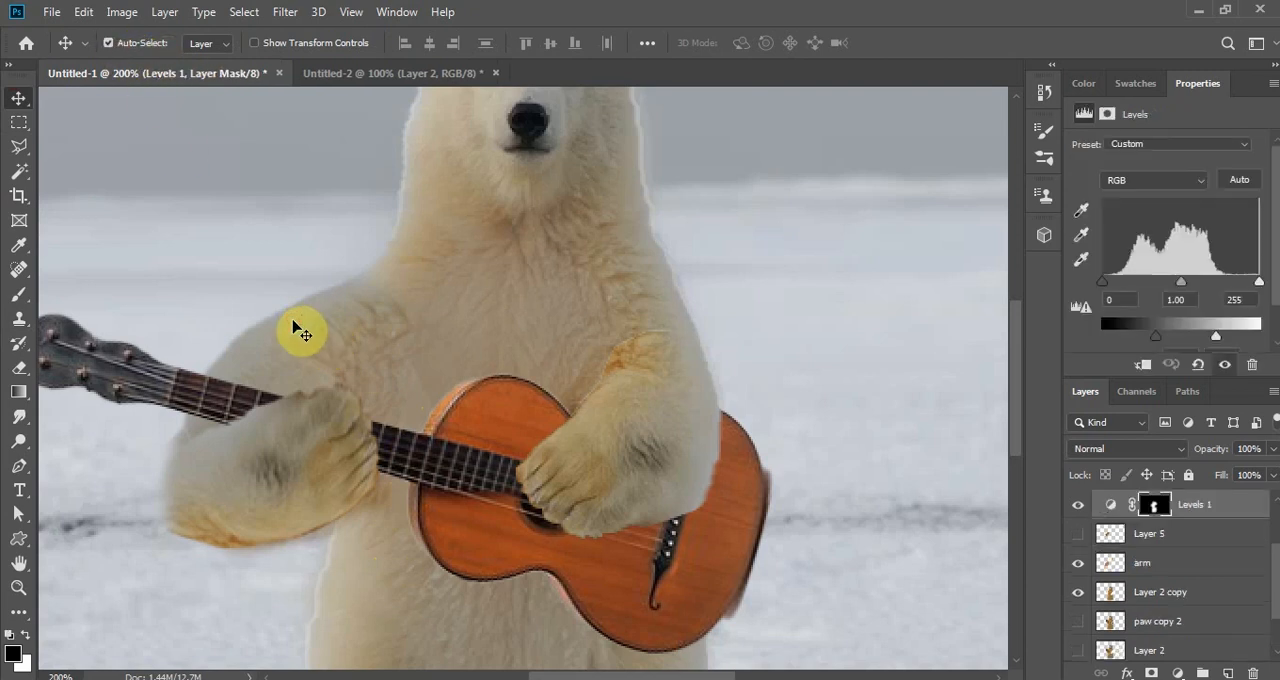
scroll(1275, 555, up, 3)
scroll(1275, 555, up, 2)
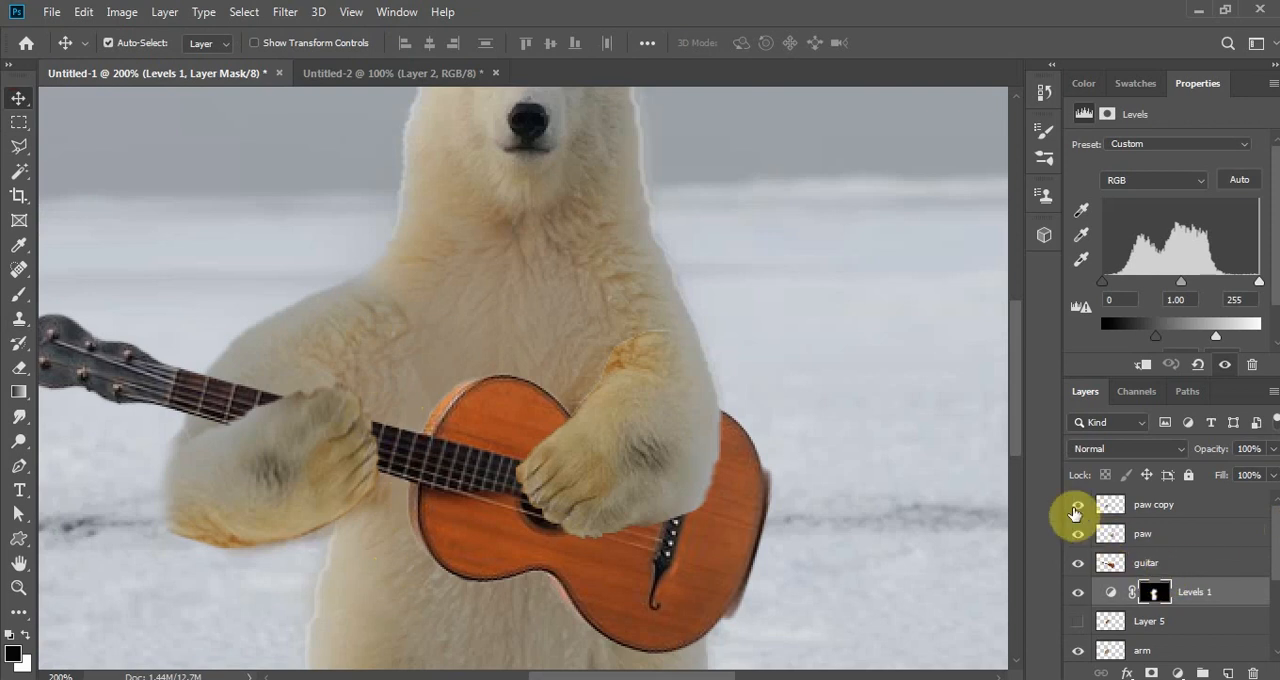
click(1077, 505)
click(1077, 505)
click(1076, 508)
click(1076, 508)
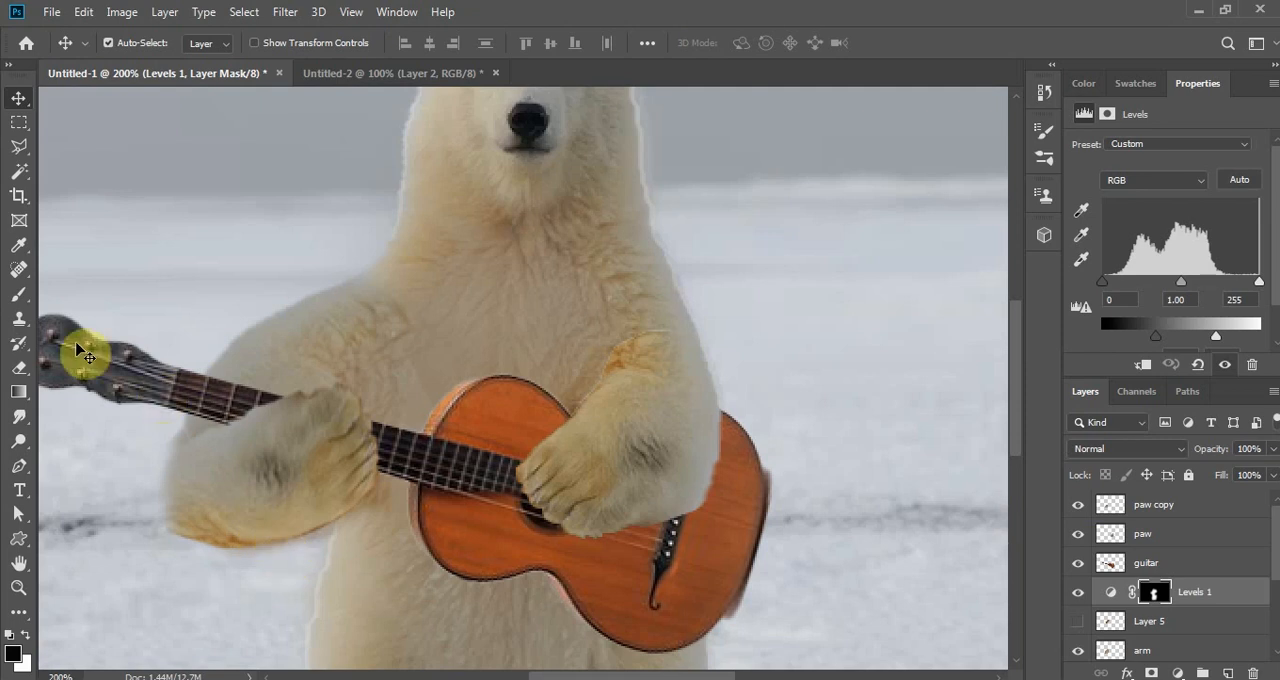
- Set up the Eraser on the paw copy layer and check the arms and guitar in the whole composite
click(20, 368)
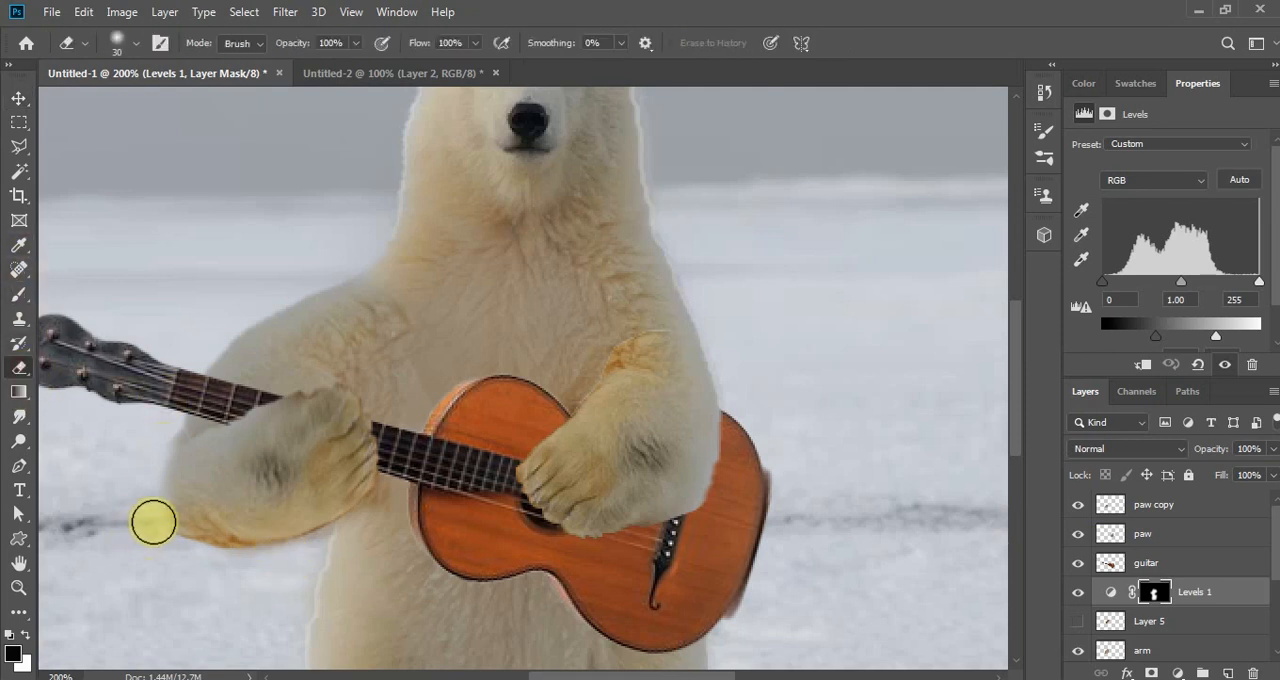
click(1154, 506)
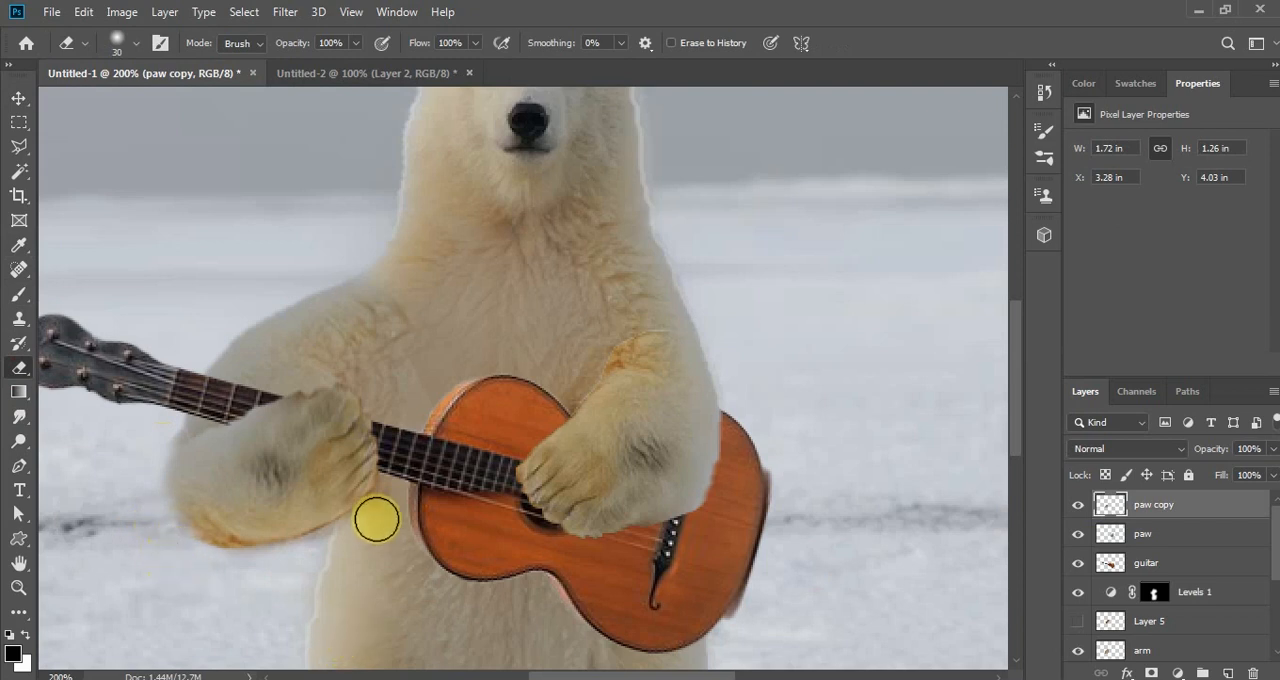
key(ctrl+minus)
key(ctrl+minus)
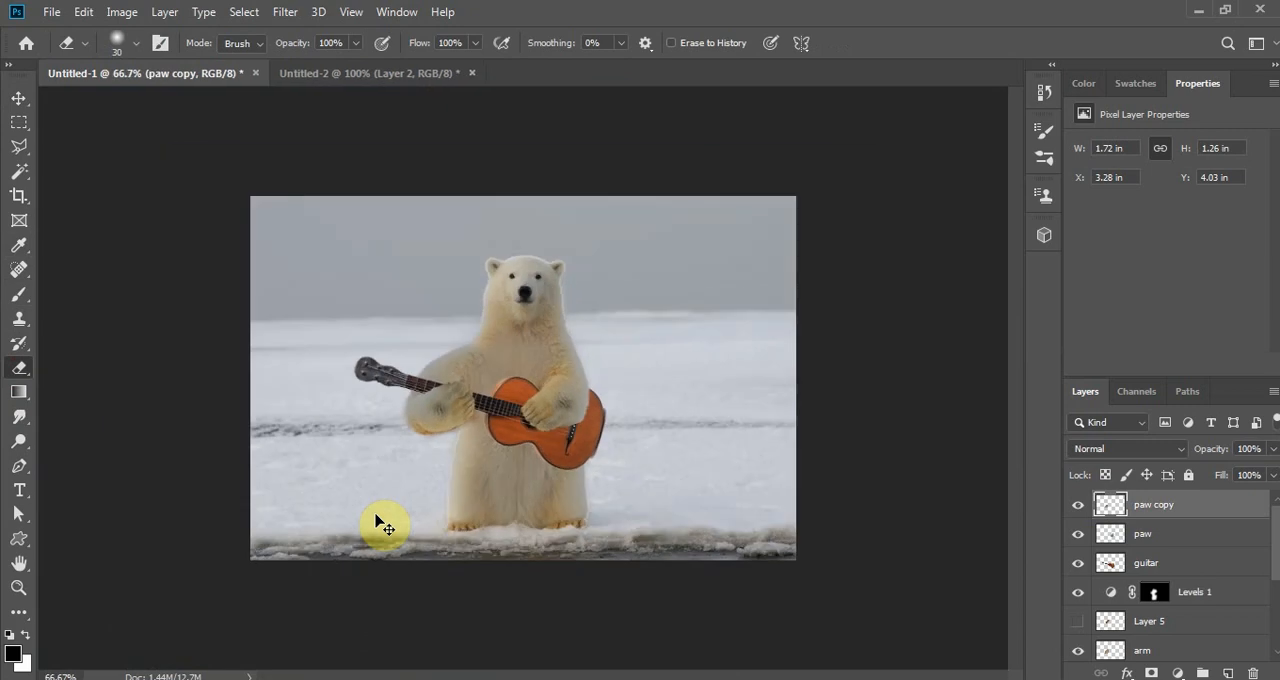
key(ctrl+plus)
key(ctrl+plus)
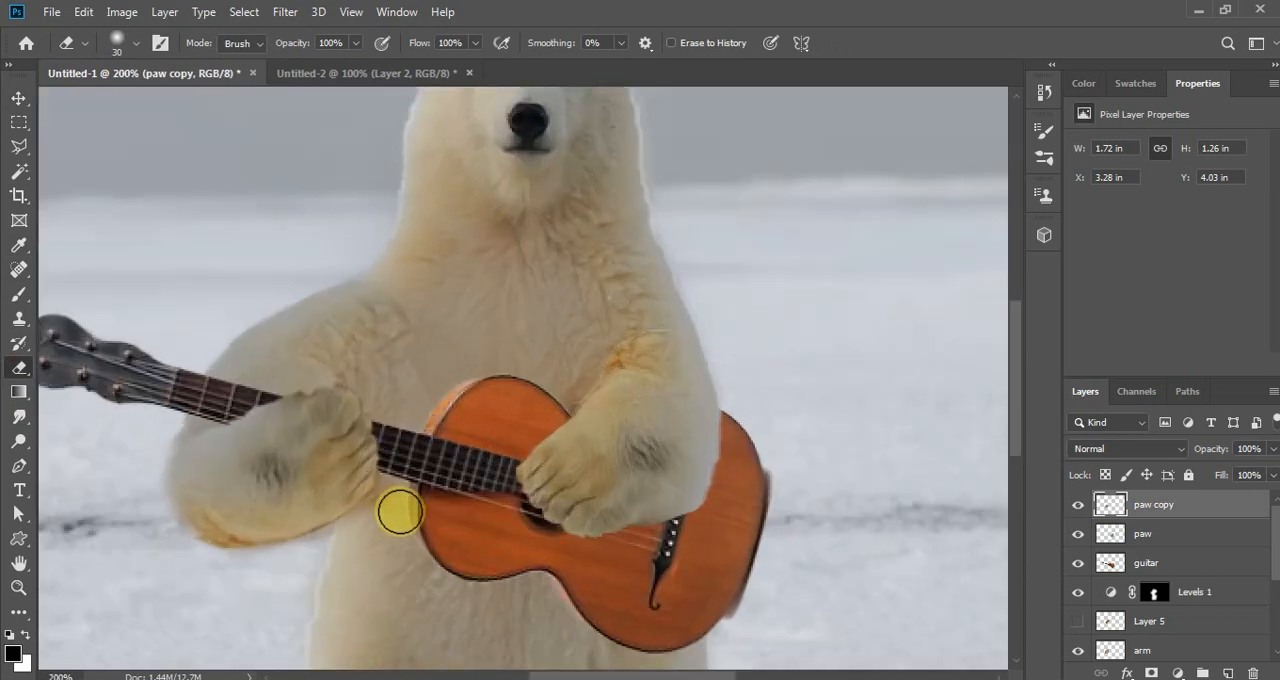
- Scale the guitar layer proportionally to about 91.67% by pulling in its headstock corner, and apply the transform
click(18, 98)
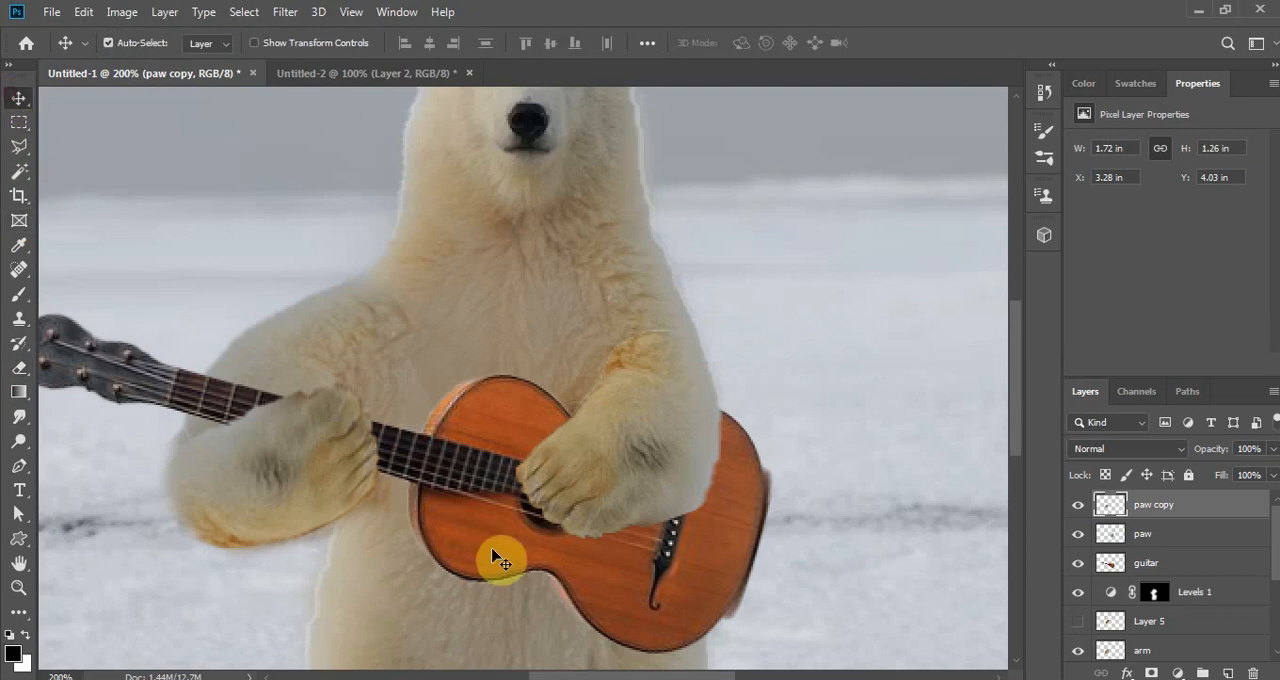
click(1117, 564)
key(ctrl+t)
scroll(503, 457, down, 1)
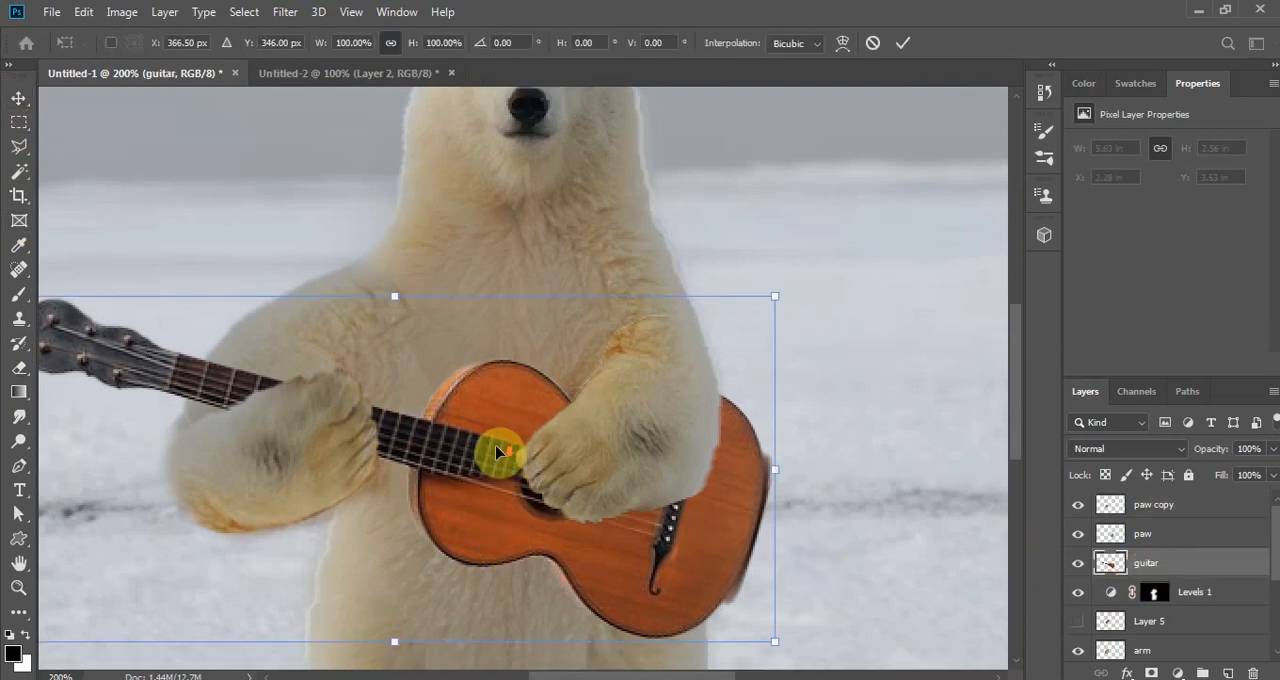
key(ctrl+minus)
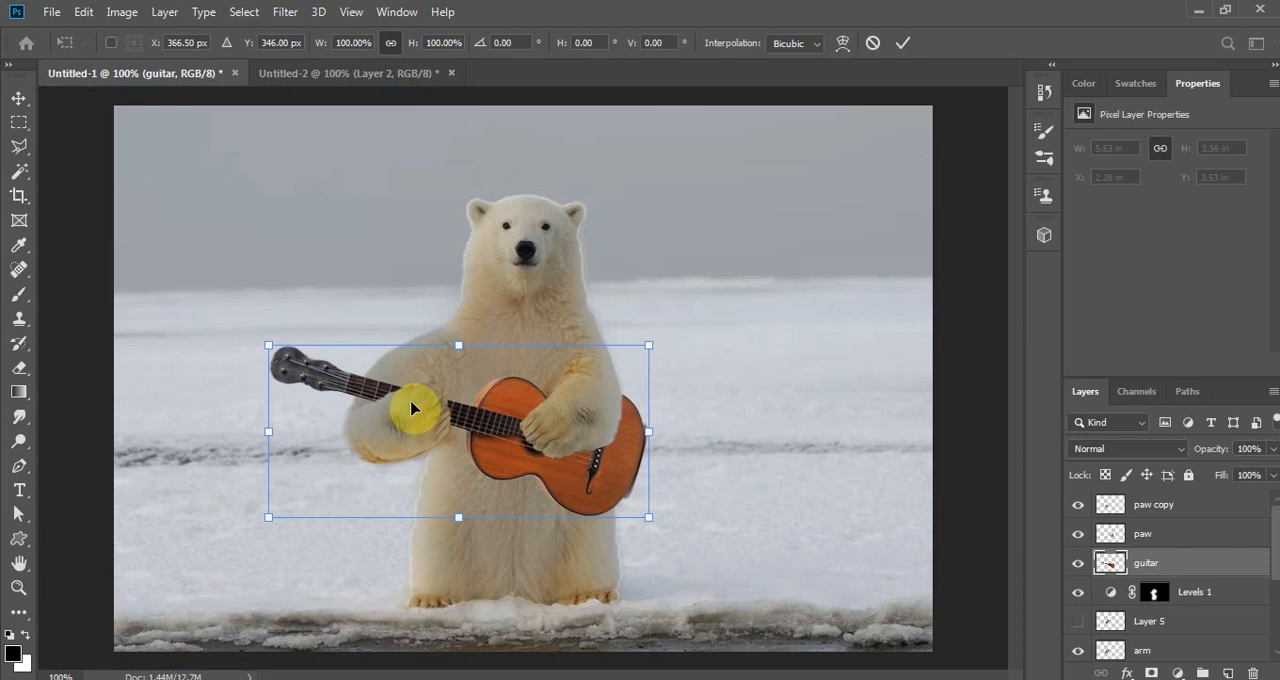
drag(269, 345, 300, 358)
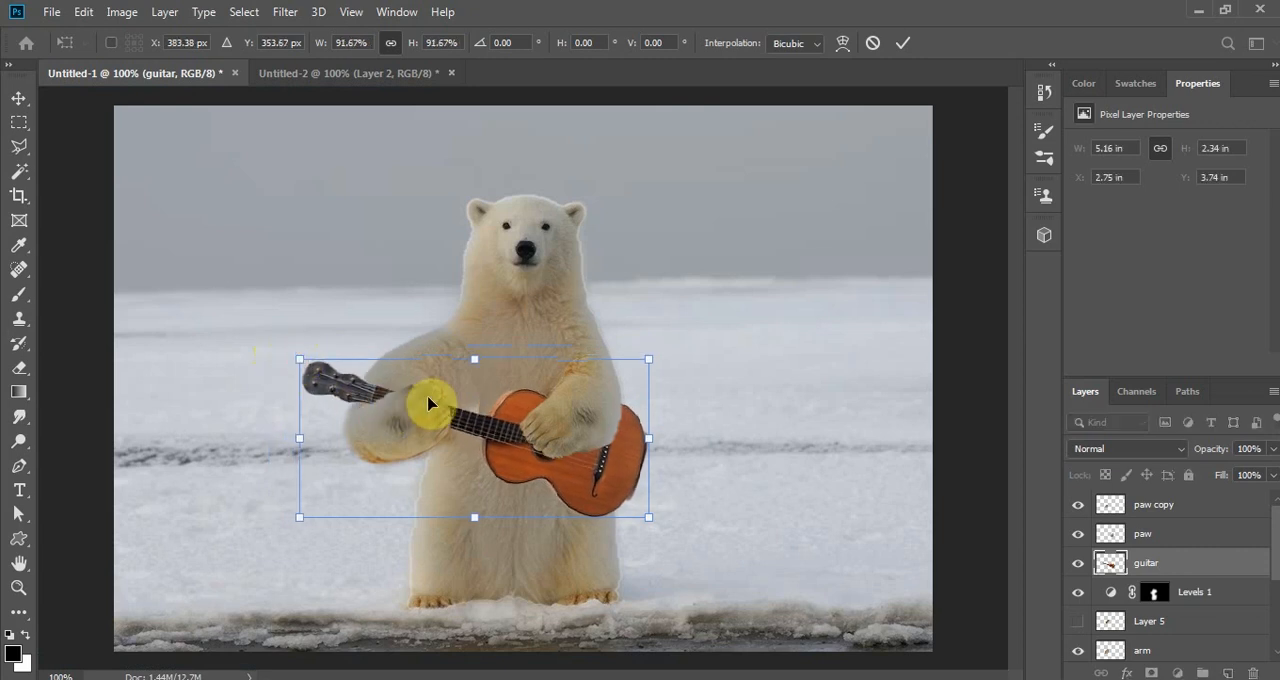
key(Return)
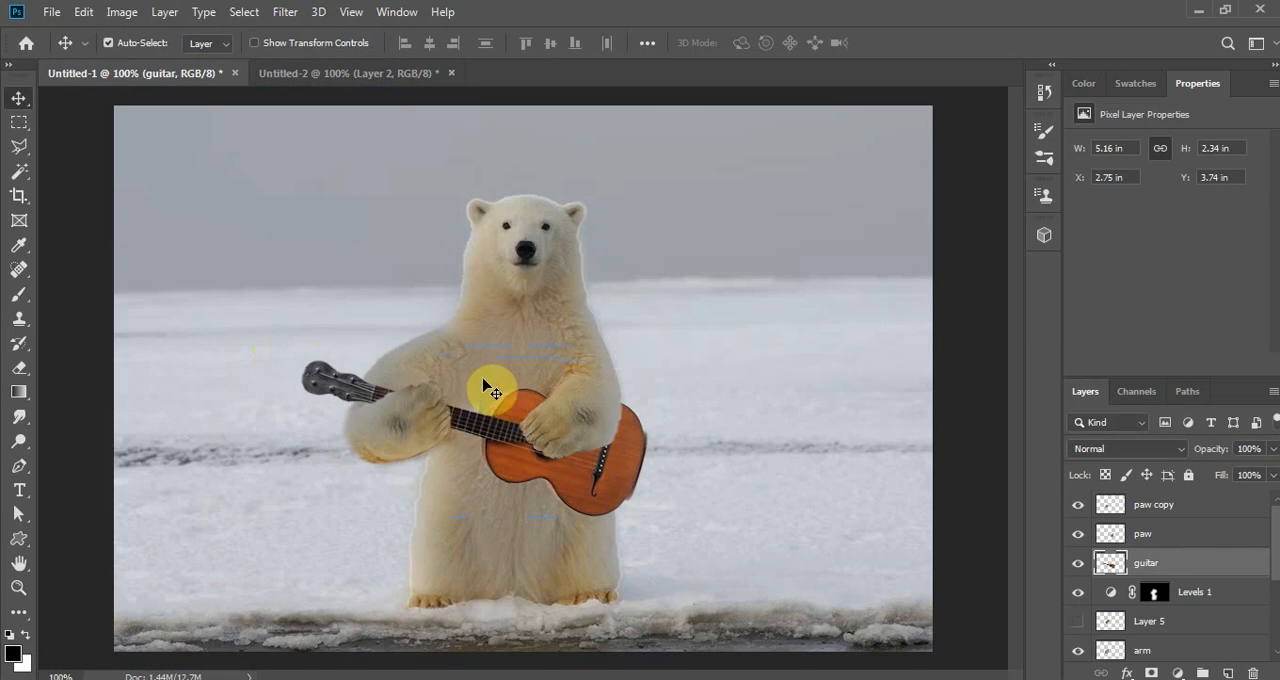
key(ctrl+plus)
drag(329, 320, 325, 313)
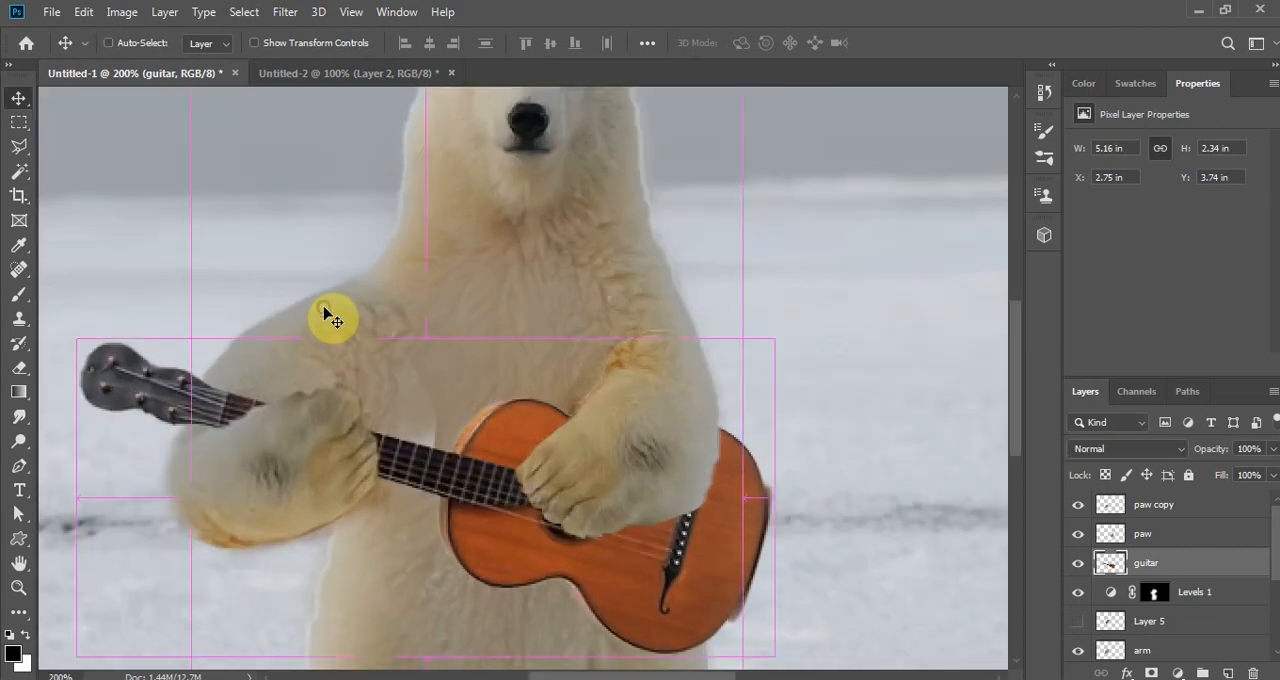
ctrl+click(325, 314)
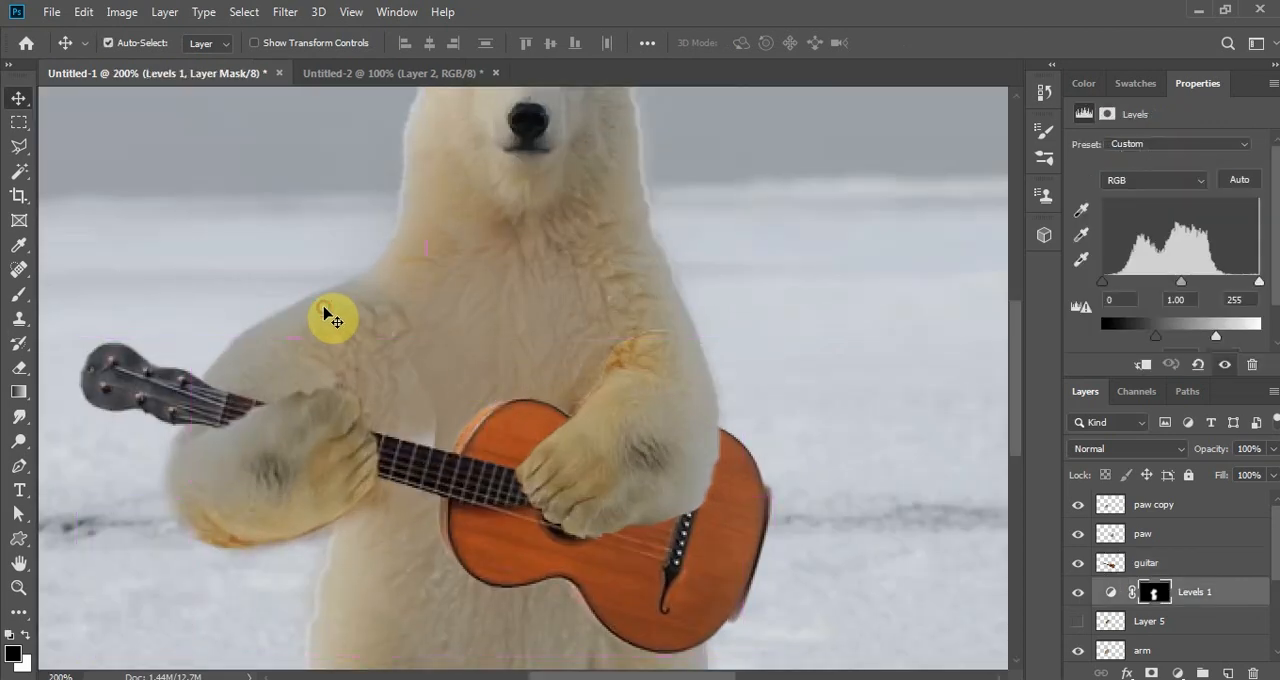
key(ctrl+t)
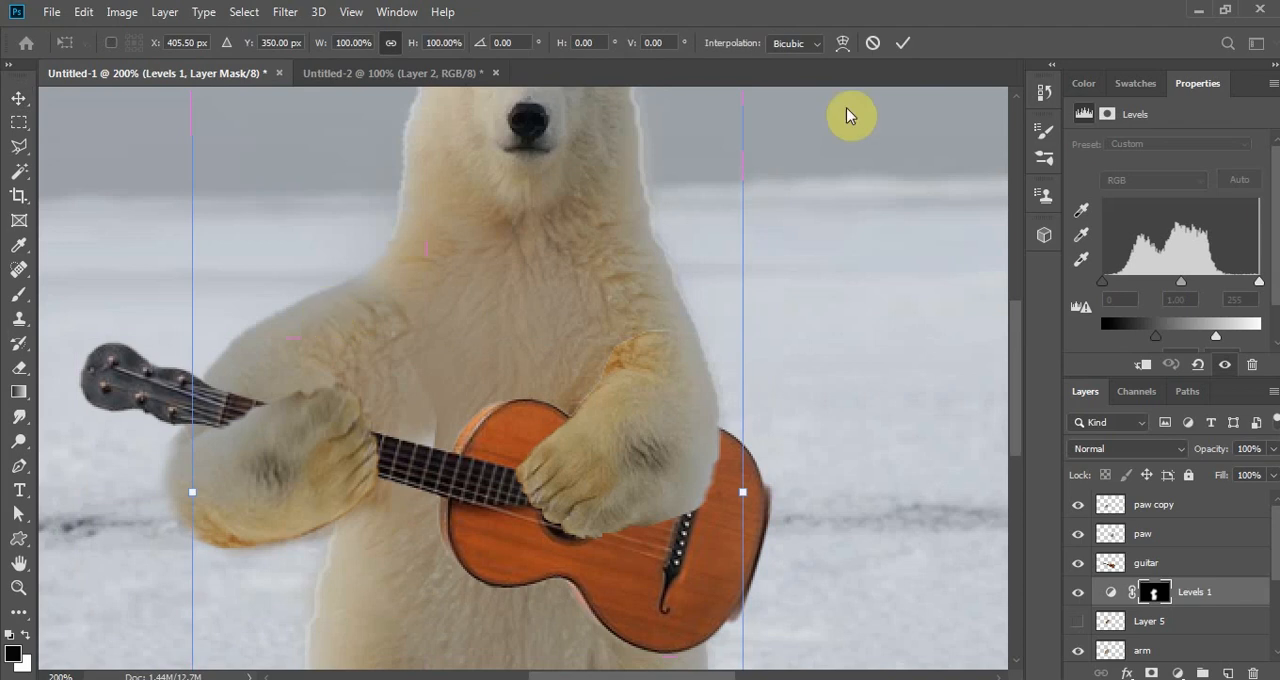
click(877, 45)
click(128, 43)
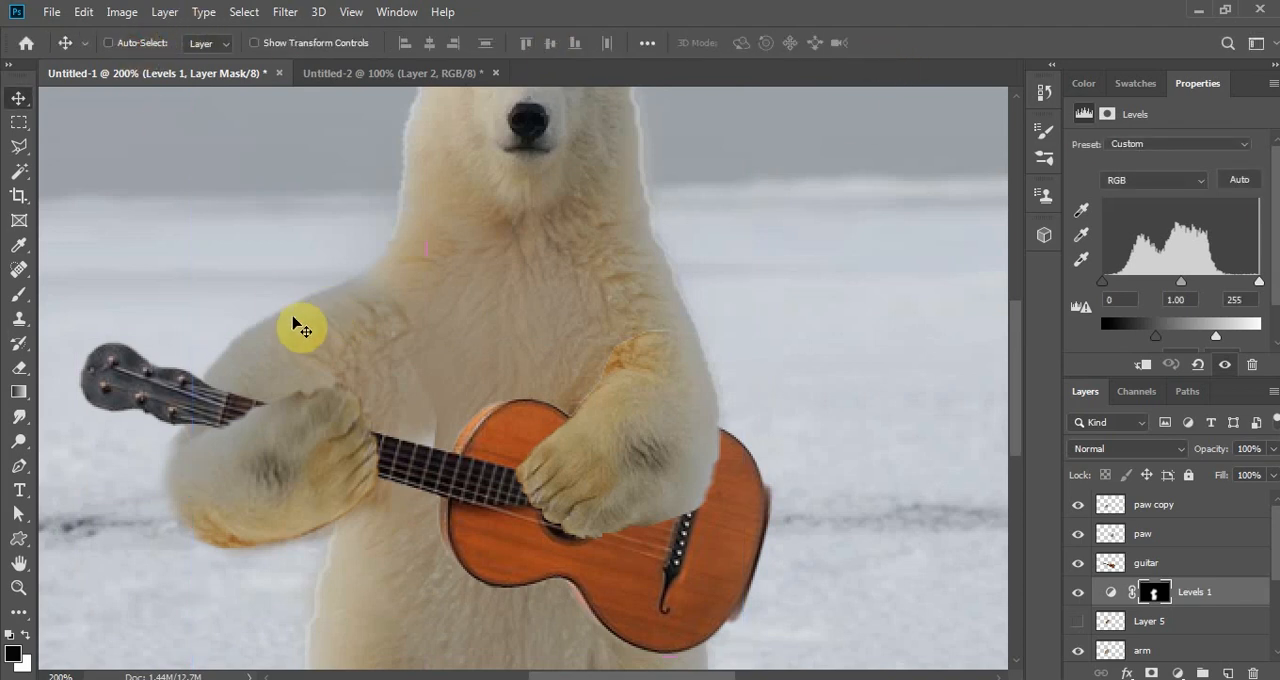
- Select the arm layer and try to rotate it by -0.45° with Free Transform
ctrl+click(251, 347)
key(ctrl+t)
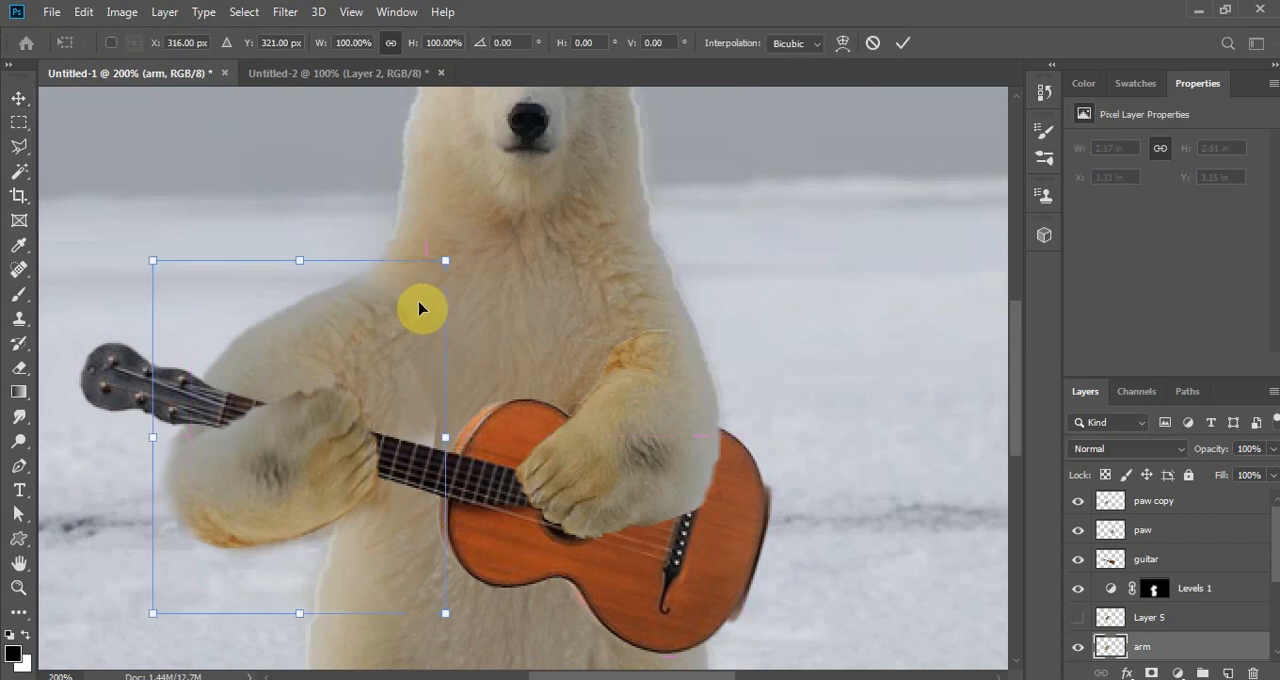
drag(106, 247, 111, 254)
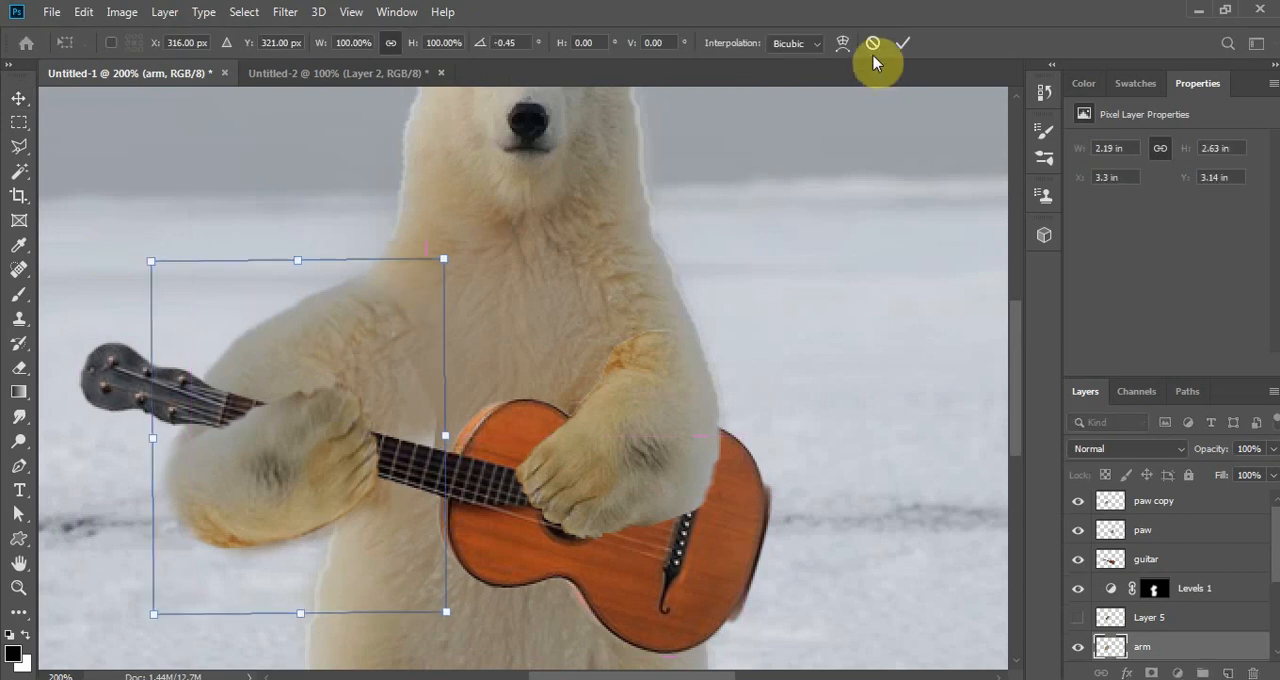
click(902, 42)
- Warp the arm layer, pulling its upper outer edge inward and its shoulder corner up toward the neck for a slimmer, sloping upper arm
click(84, 12)
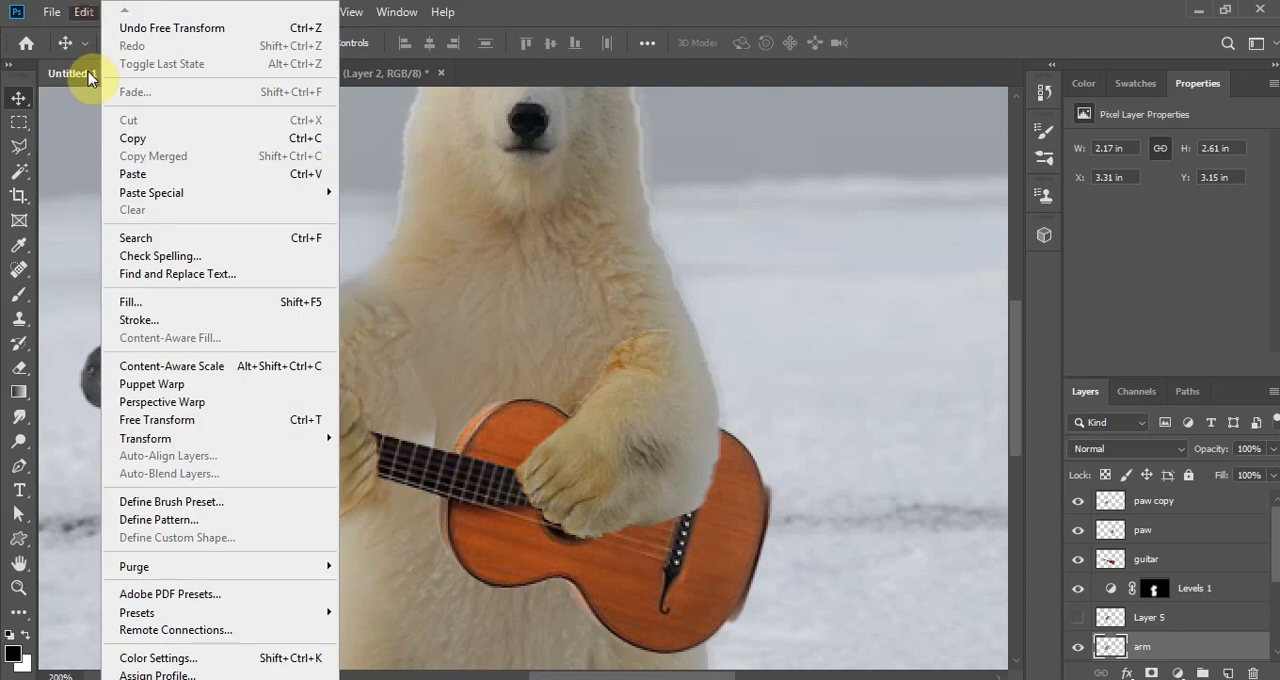
mouse_move(204, 446)
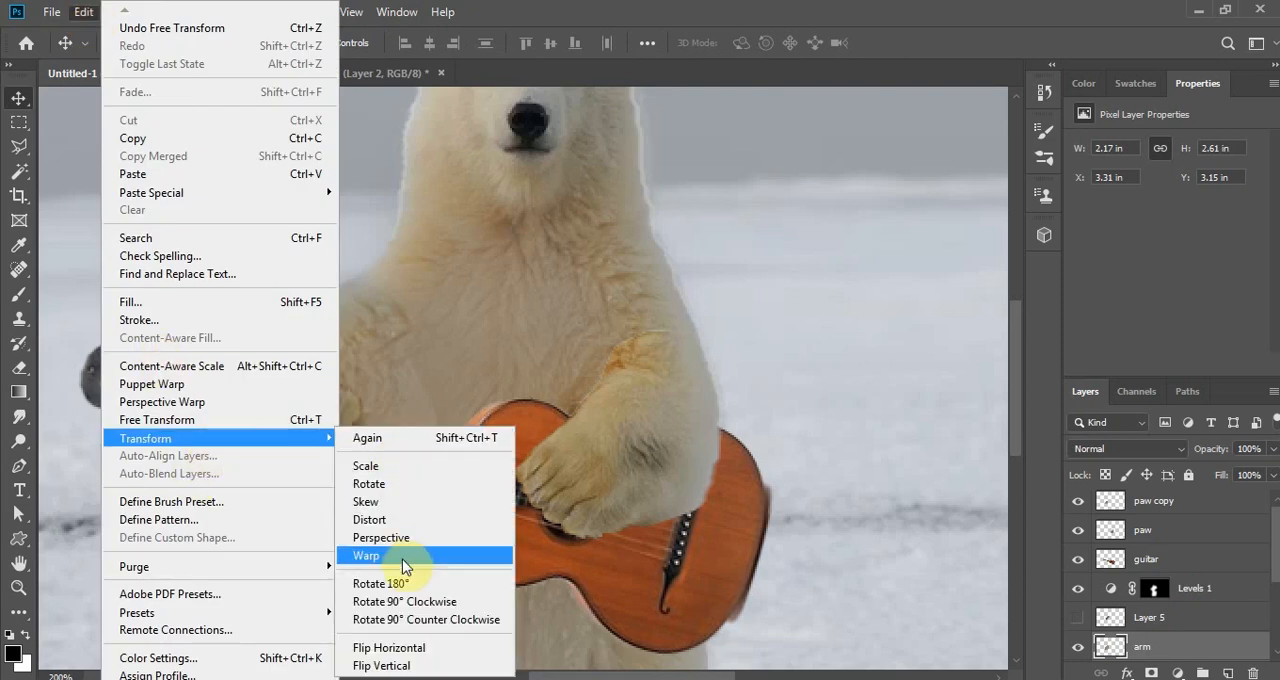
click(371, 557)
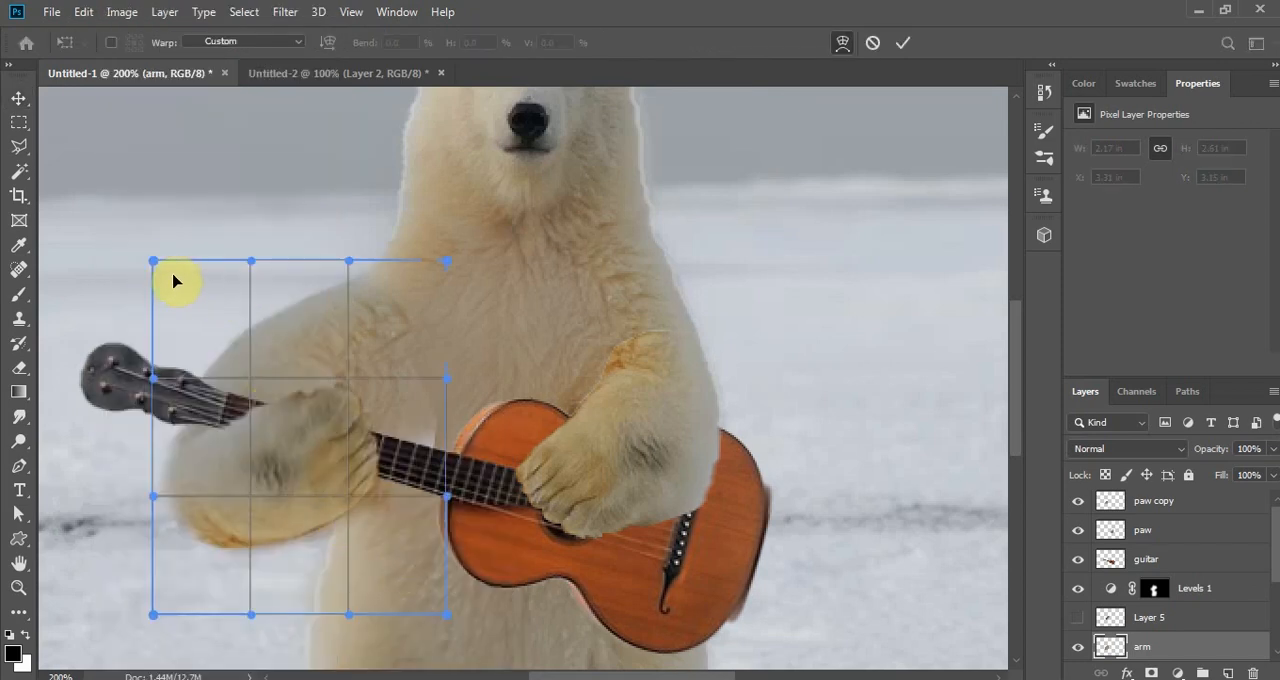
drag(153, 267, 236, 342)
drag(275, 290, 344, 284)
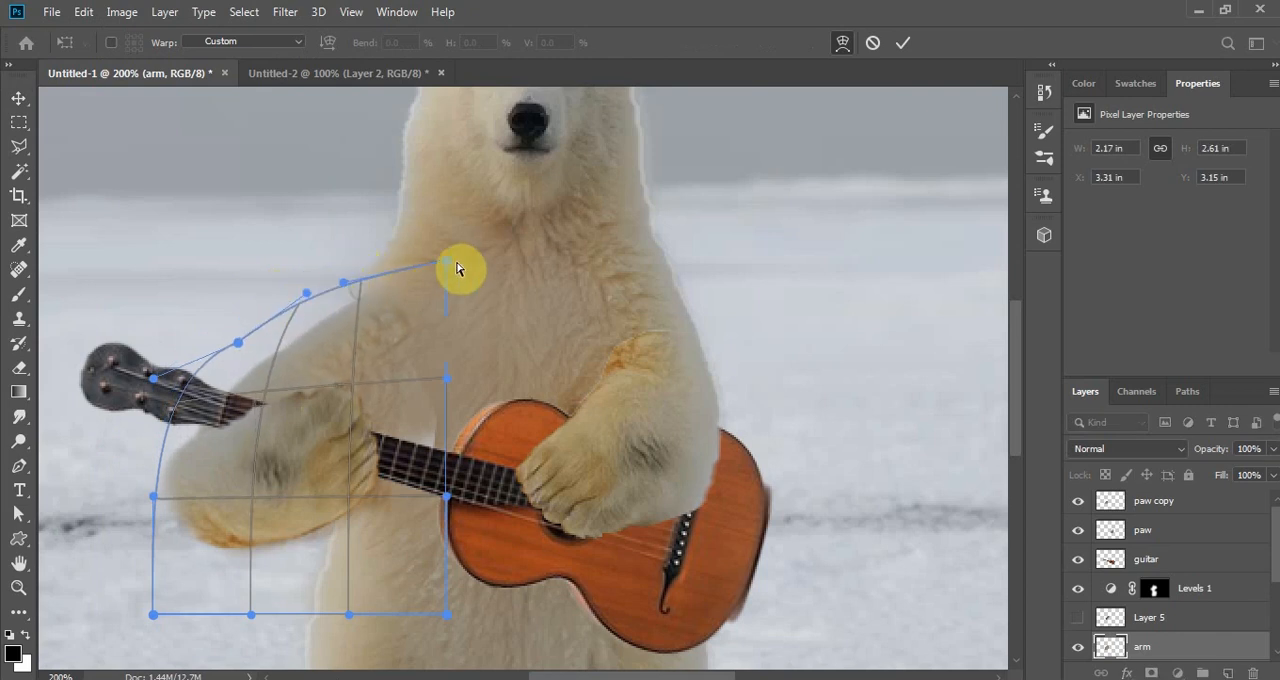
drag(444, 262, 397, 212)
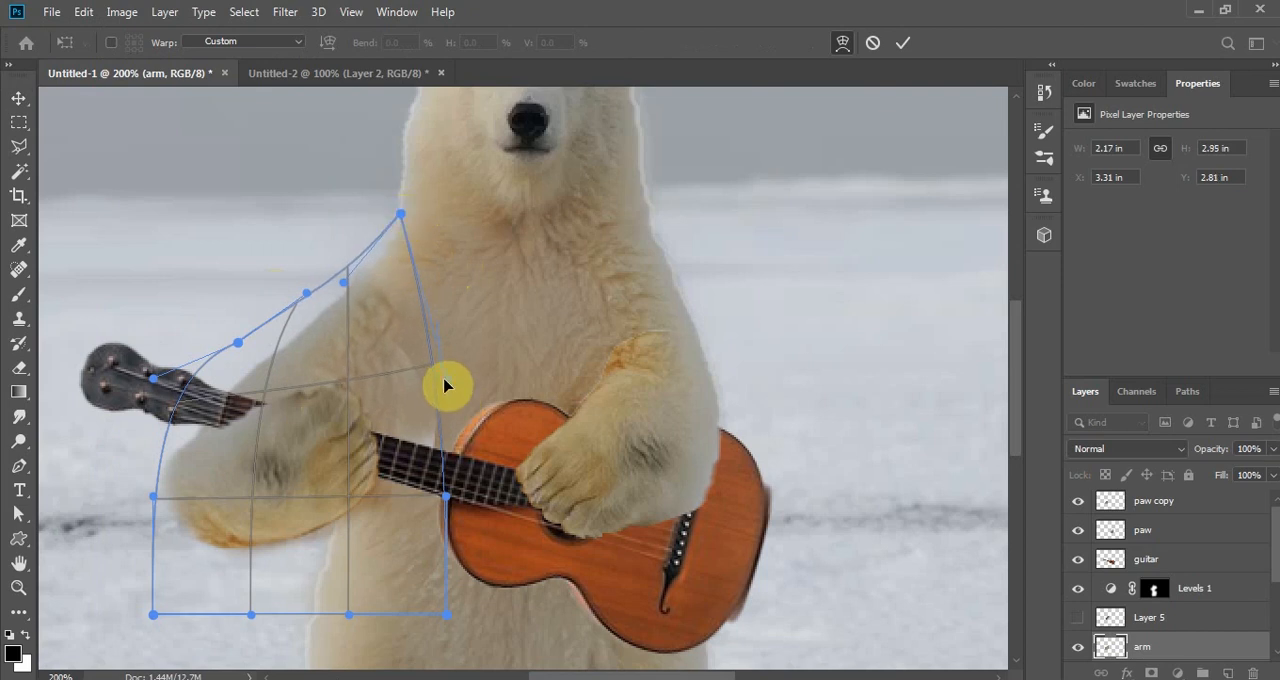
mouse_move(153, 499)
mouse_down()
mouse_move(170, 502)
mouse_move(155, 499)
mouse_up()
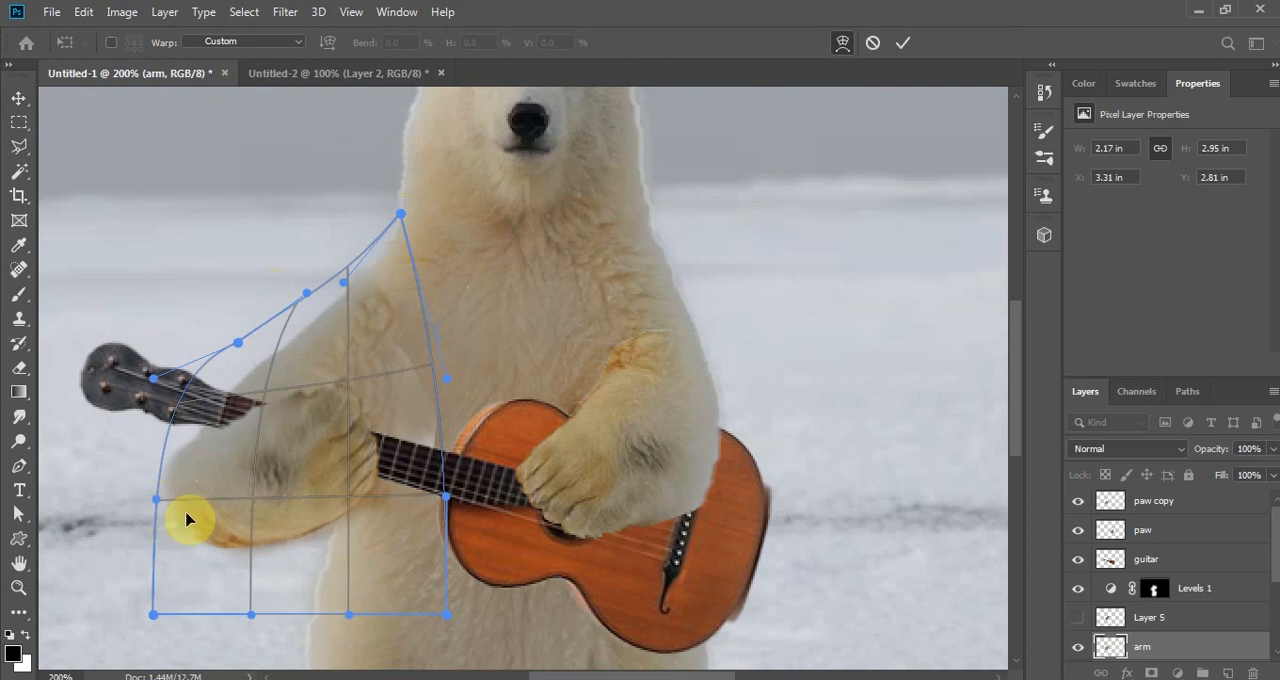
click(903, 42)
key(ctrl+minus)
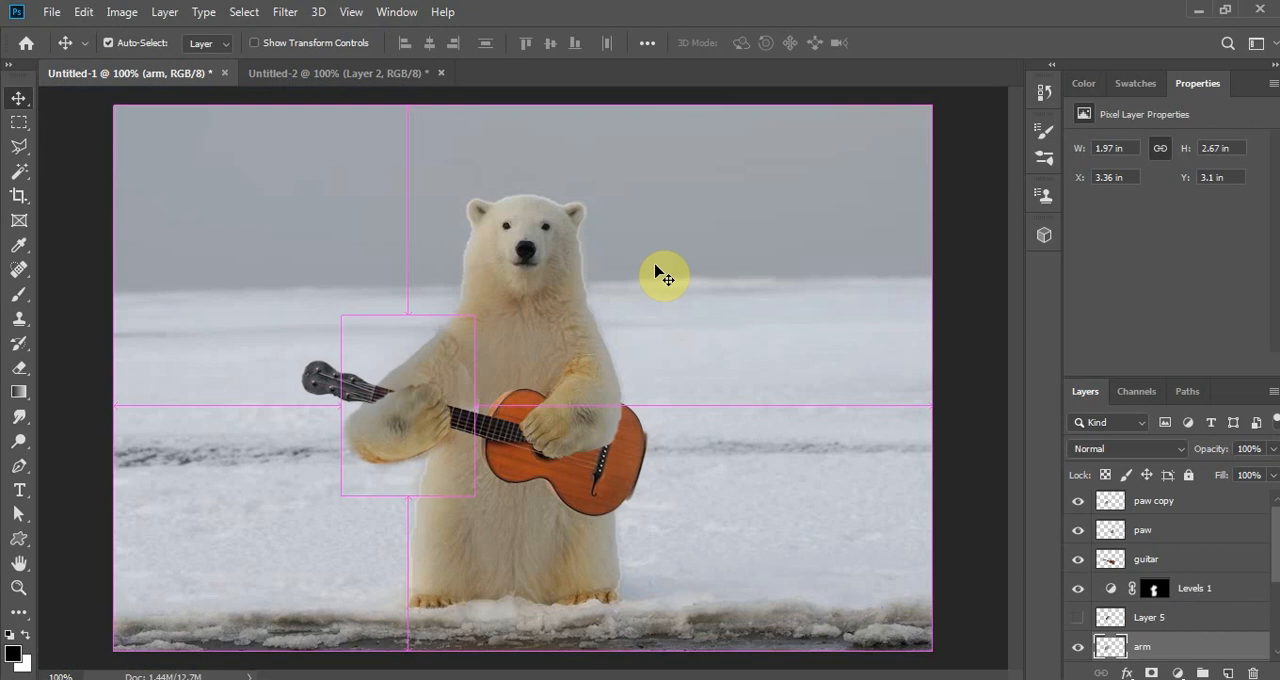
key(ctrl+plus)
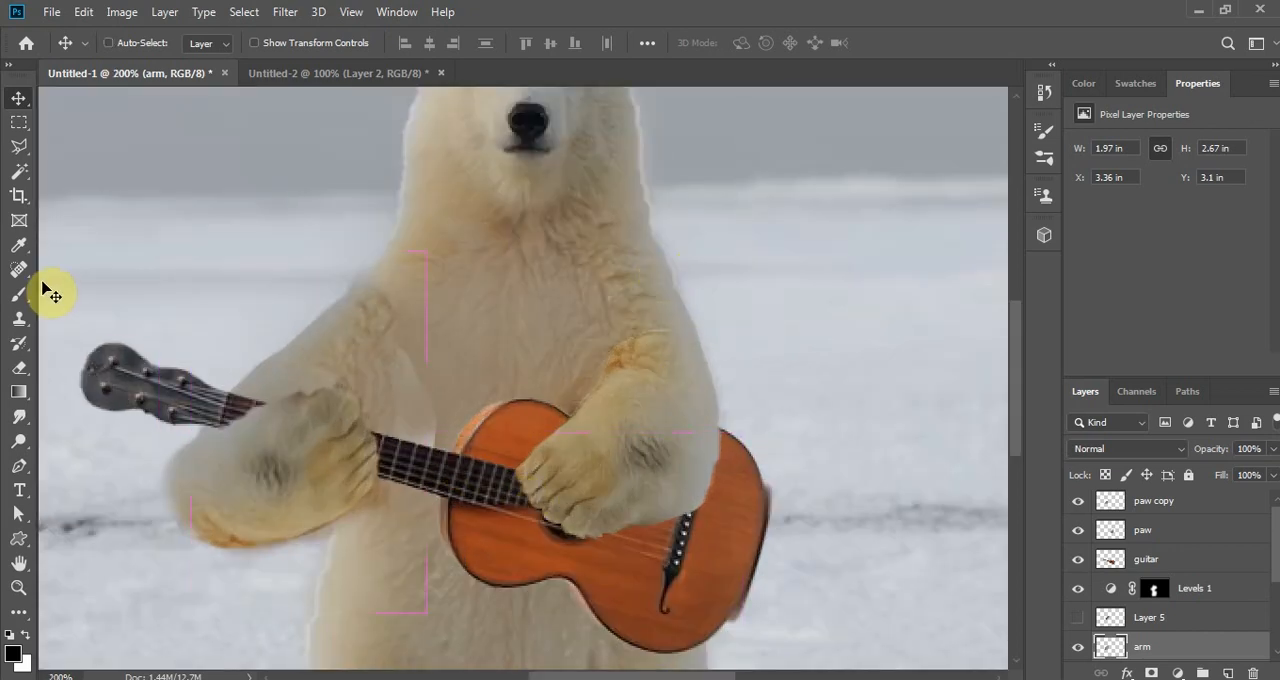
click(19, 320)
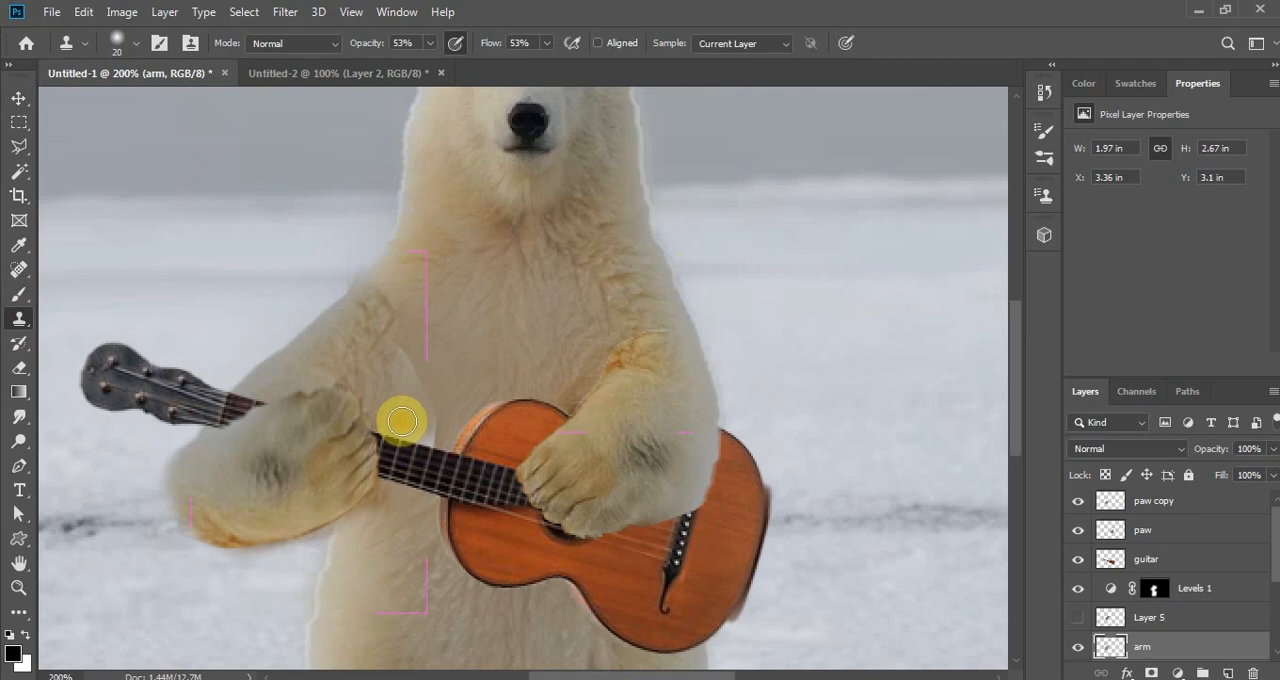
click(19, 98)
ctrl+click(477, 360)
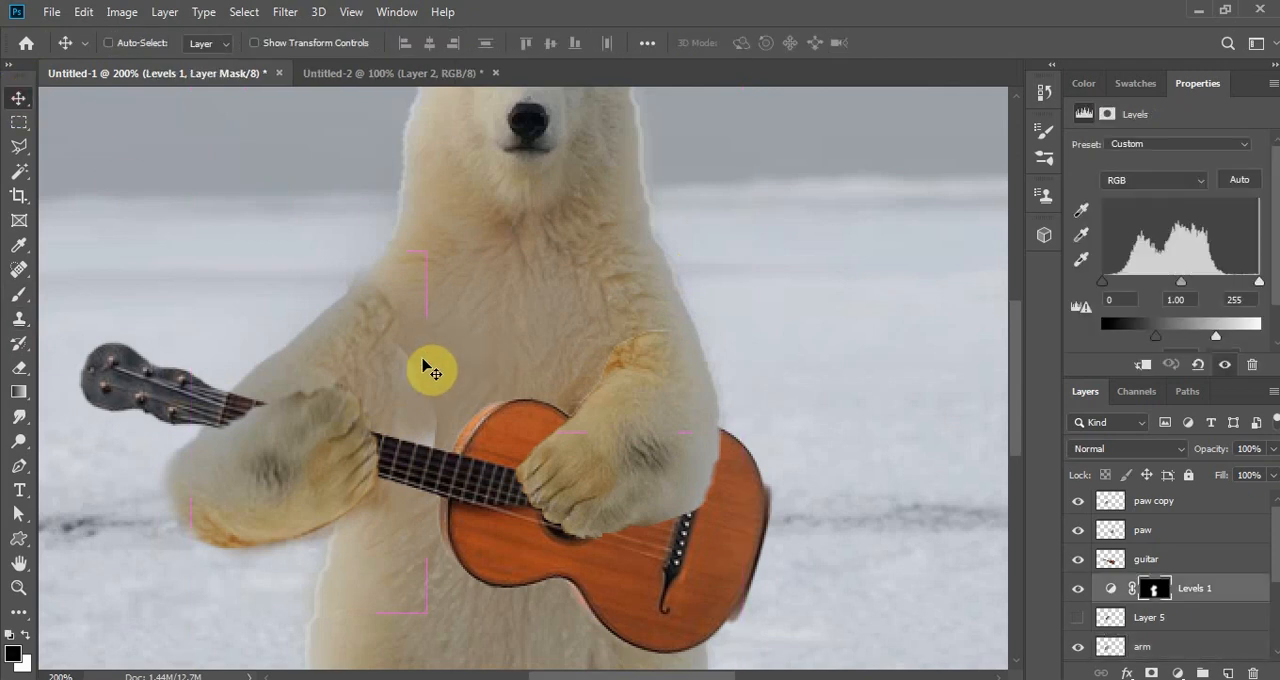
click(19, 272)
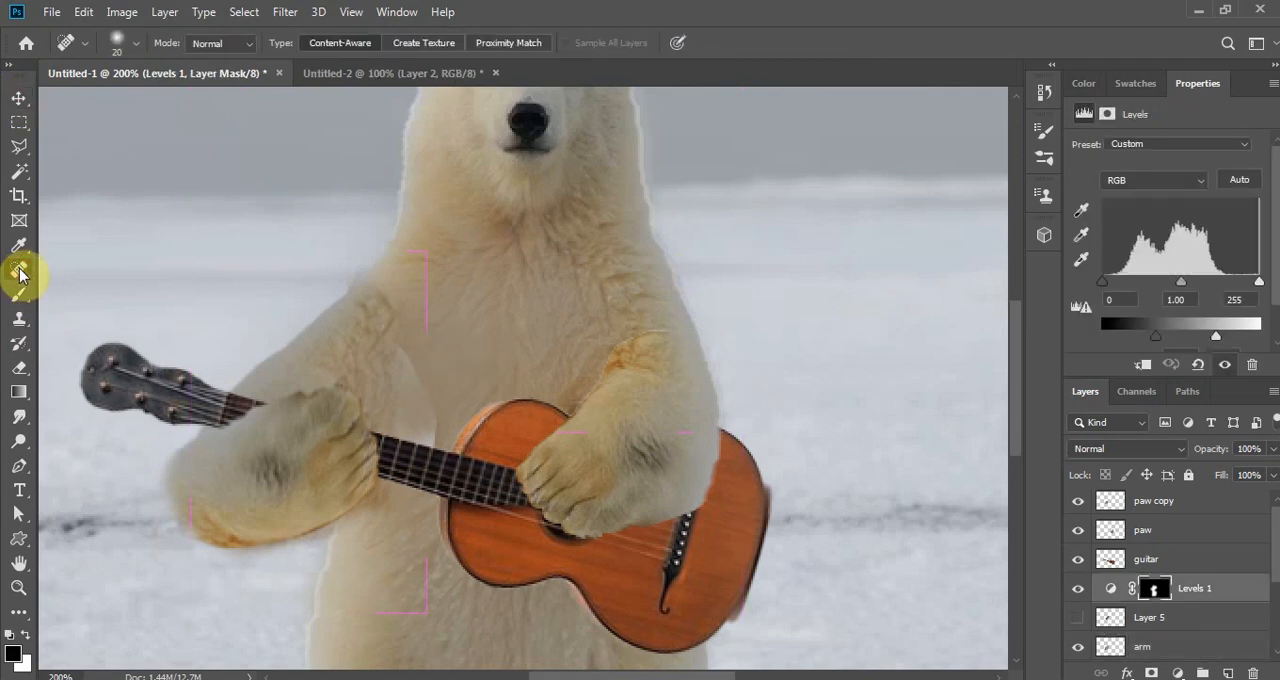
click(19, 320)
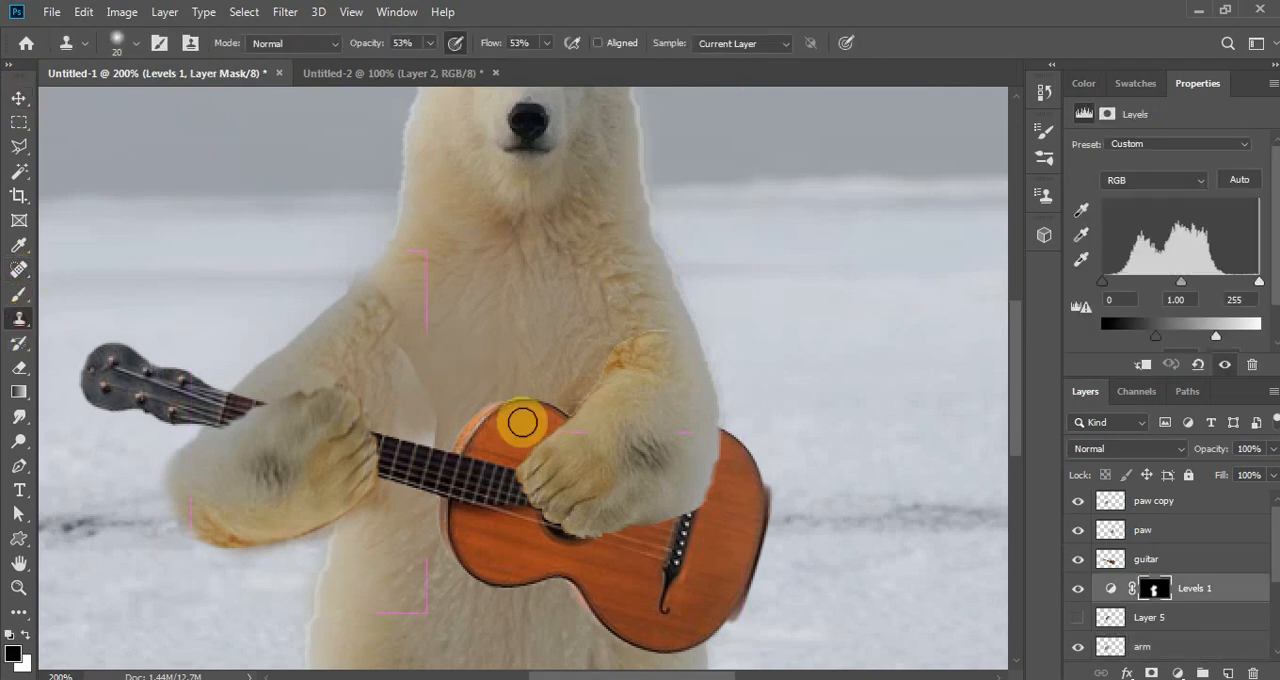
alt+click(459, 363)
drag(446, 398, 434, 421)
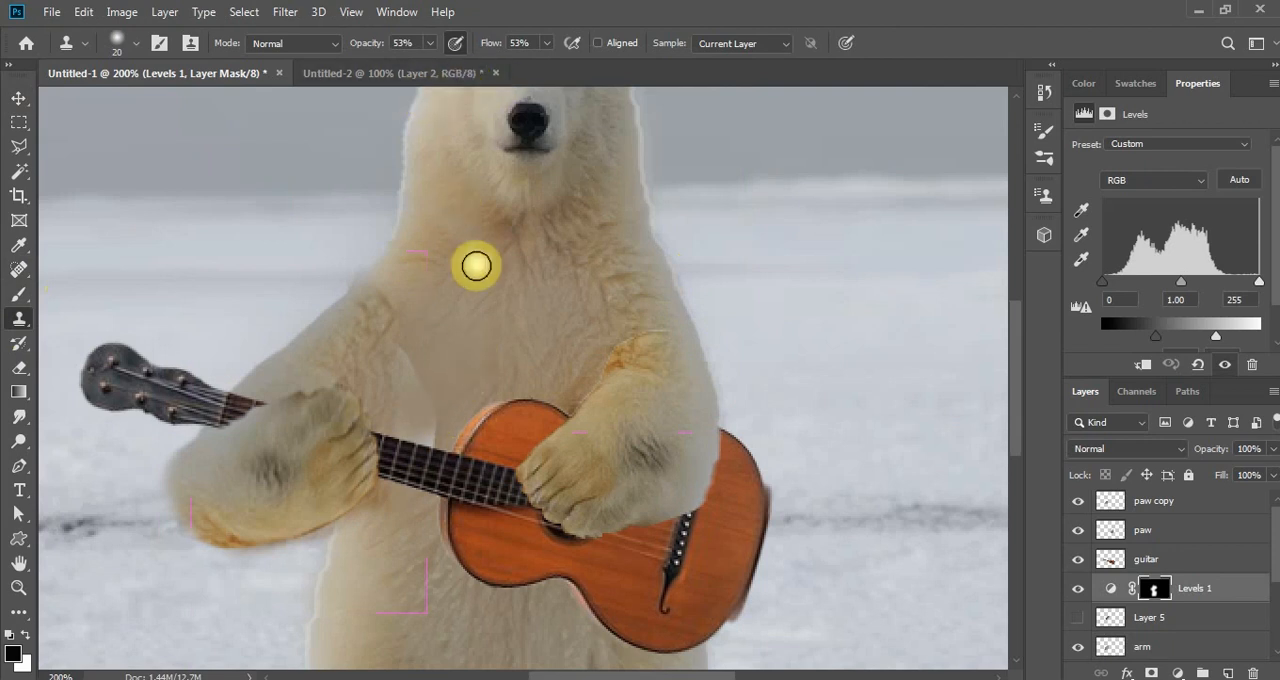
- Enlarge the Clone Stamp brush to 40 px, try cloning over the chest seam on the Levels 1 mask, and undo the stroke
key(bracketright)
key(bracketright)
key(bracketright)
key(bracketright)
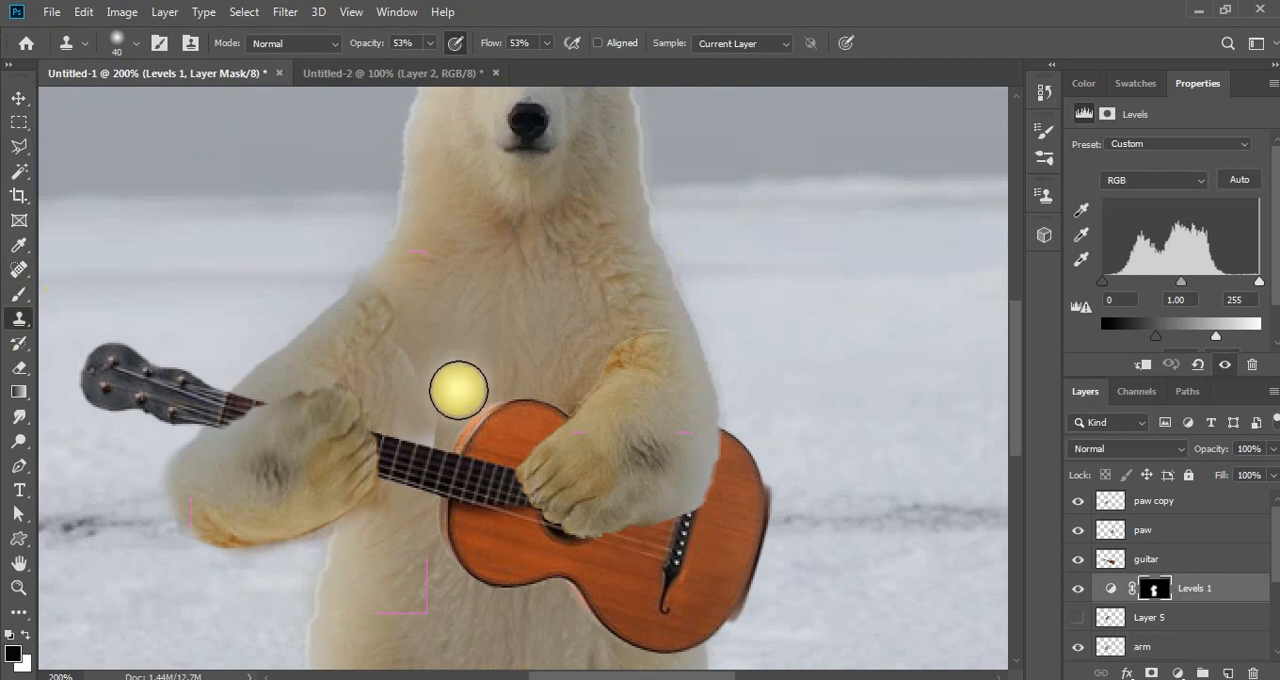
alt+click(463, 374)
mouse_move(447, 402)
mouse_down()
mouse_move(423, 451)
mouse_move(429, 409)
mouse_move(417, 437)
mouse_move(440, 436)
mouse_up()
key(ctrl+z)
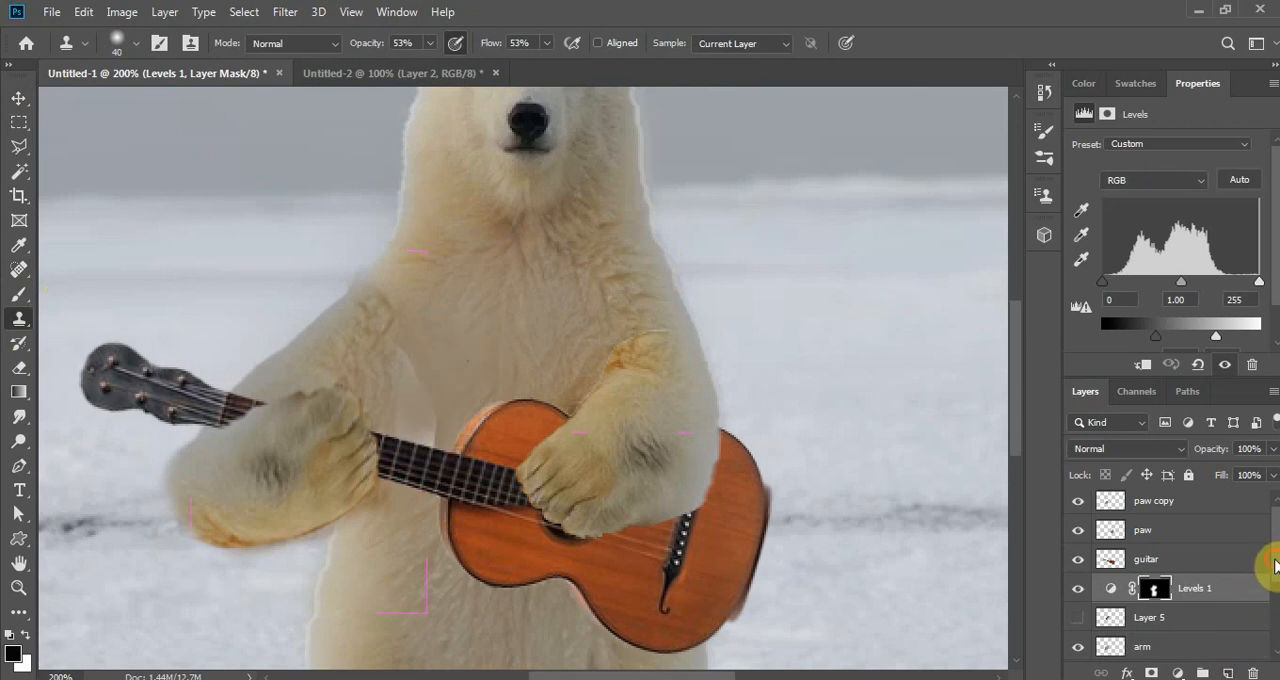
- On Layer 2 copy, clone chest fur over the seam beside the fretting arm, from the guitar neck up to the armpit
drag(1275, 568, 1275, 640)
click(1168, 536)
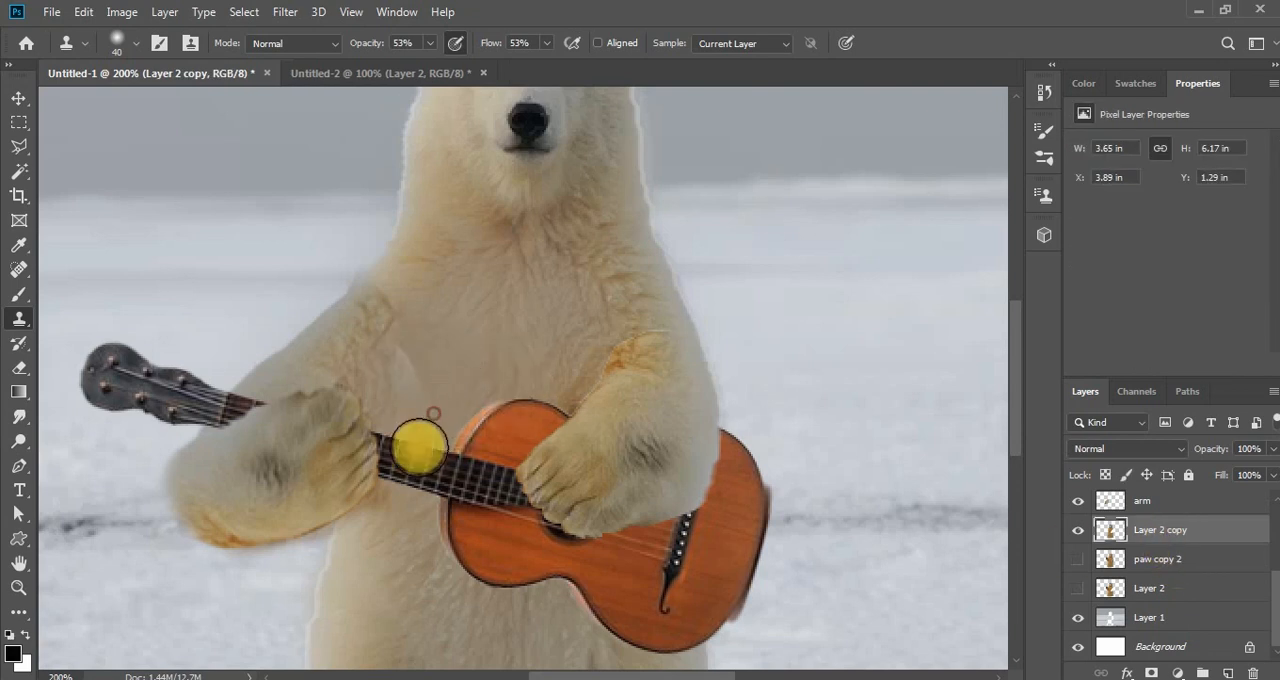
mouse_move(417, 446)
mouse_down()
mouse_move(436, 419)
mouse_move(410, 473)
mouse_up()
alt+click(440, 357)
click(420, 406)
alt+click(432, 350)
click(413, 370)
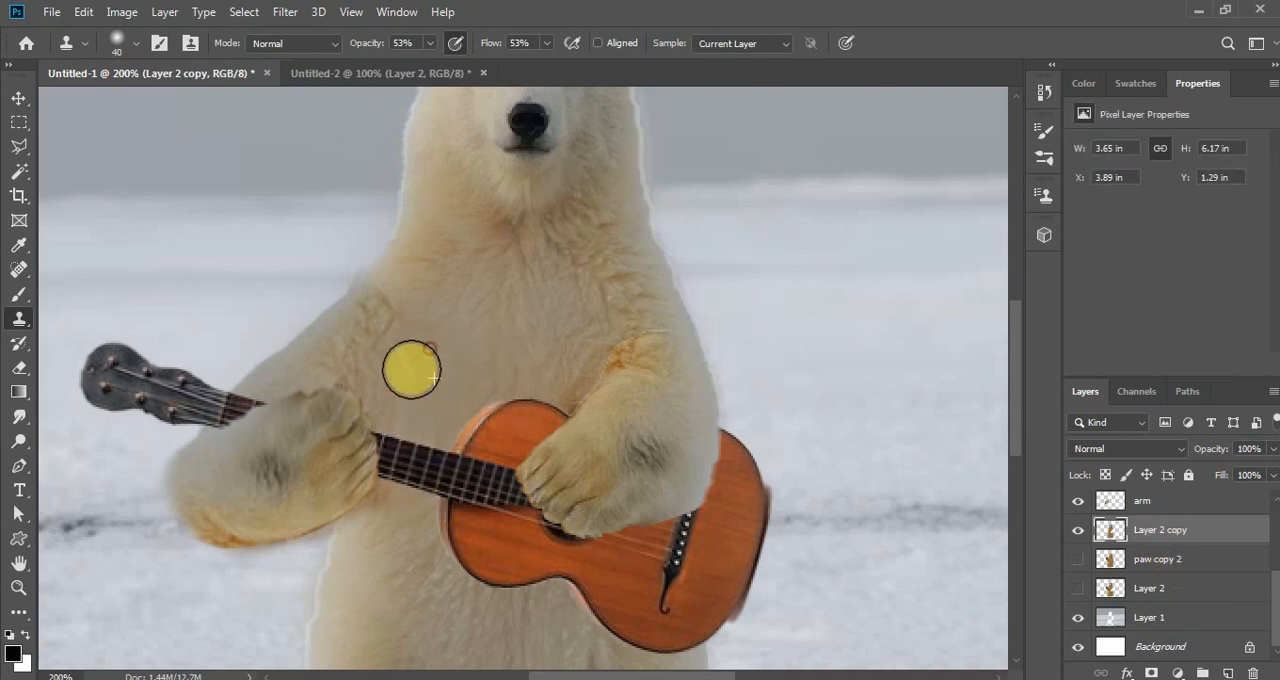
alt+click(422, 334)
click(408, 355)
alt+click(414, 314)
click(391, 319)
click(408, 304)
click(394, 326)
click(408, 314)
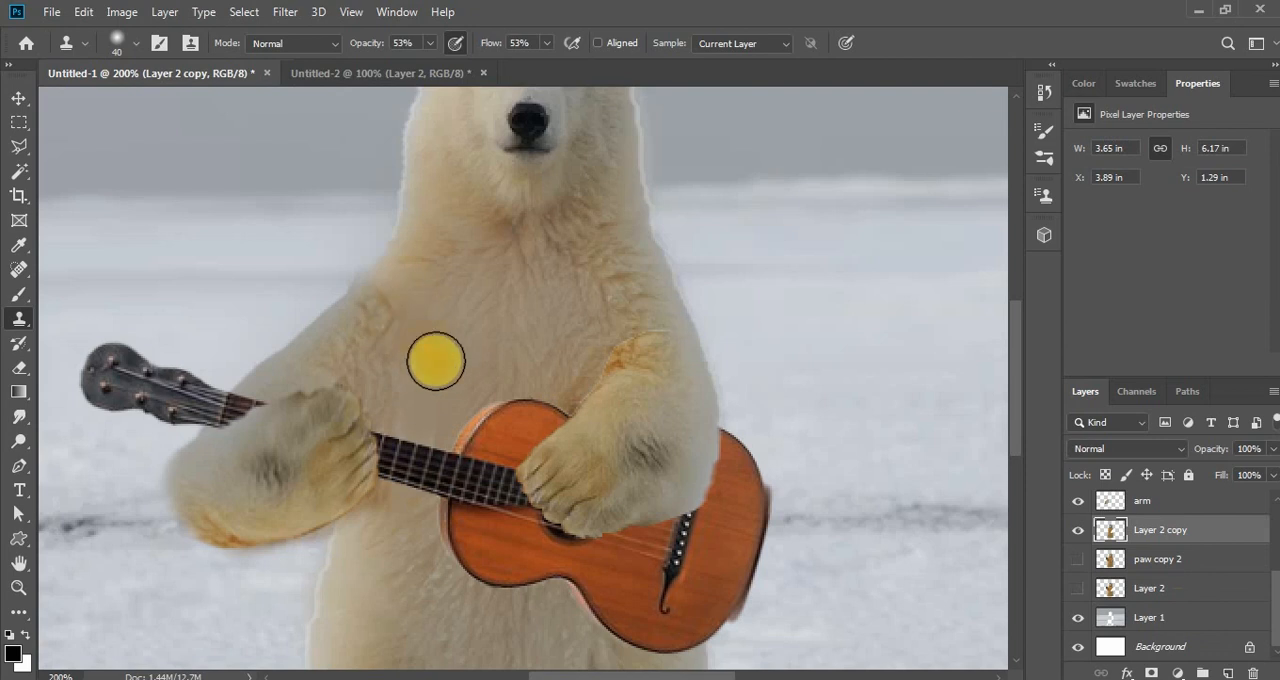
- Clone more chest fur around the guitar neck, blending the area between the fretting paw and the guitar body
alt+click(457, 403)
click(437, 443)
mouse_move(437, 443)
mouse_down()
mouse_move(527, 365)
mouse_move(440, 445)
mouse_move(432, 420)
mouse_move(400, 492)
mouse_up()
alt+click(432, 419)
alt+click(418, 364)
drag(376, 386, 391, 394)
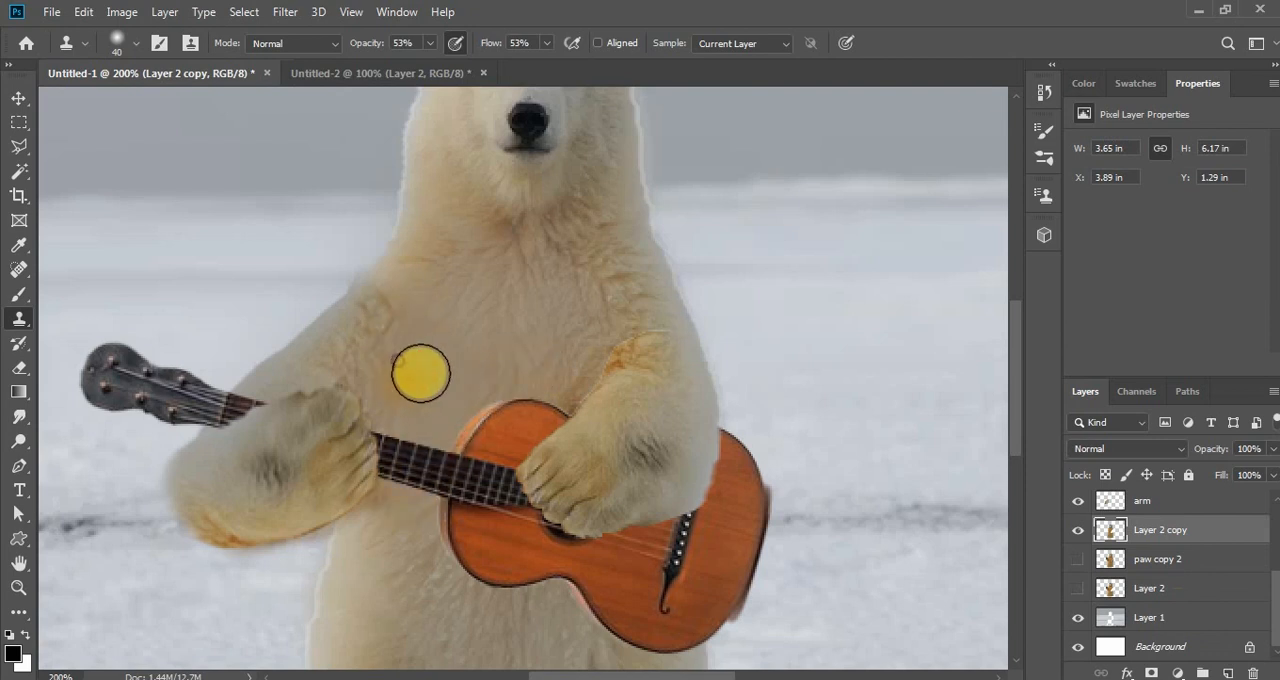
alt+click(427, 373)
click(479, 418)
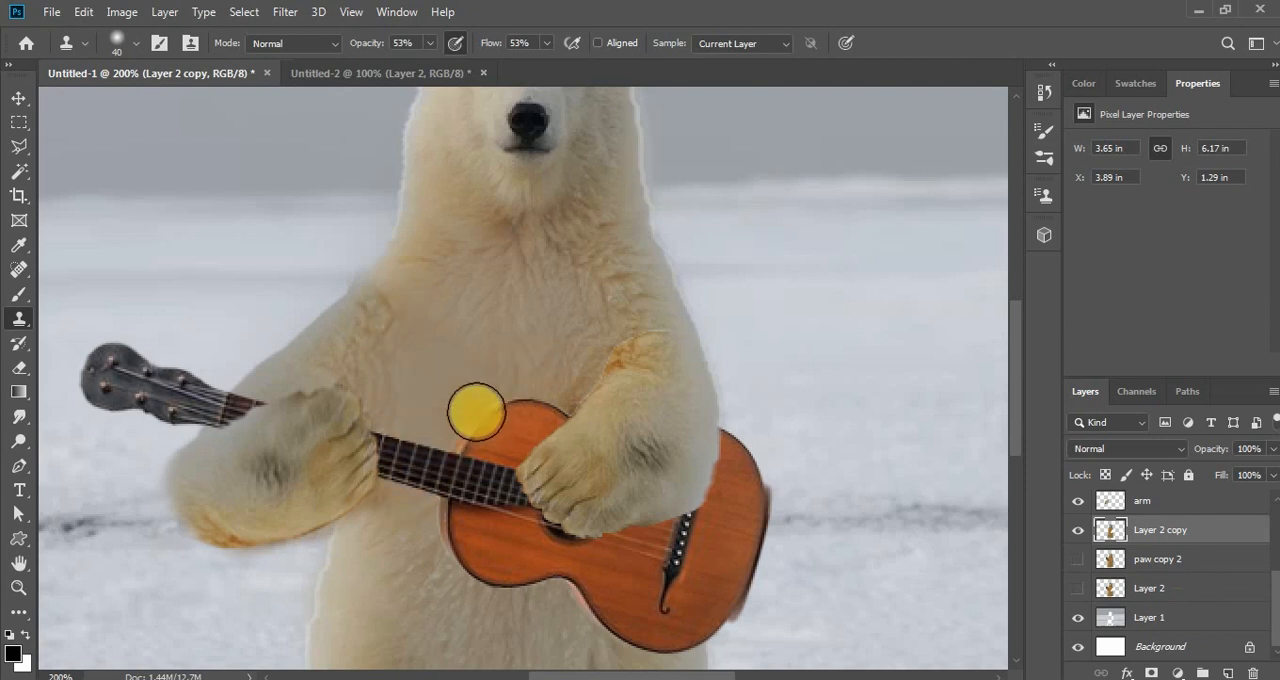
- Select the paw copy layer and switch its visibility off and on to check which part of the bear it holds
click(19, 121)
click(20, 98)
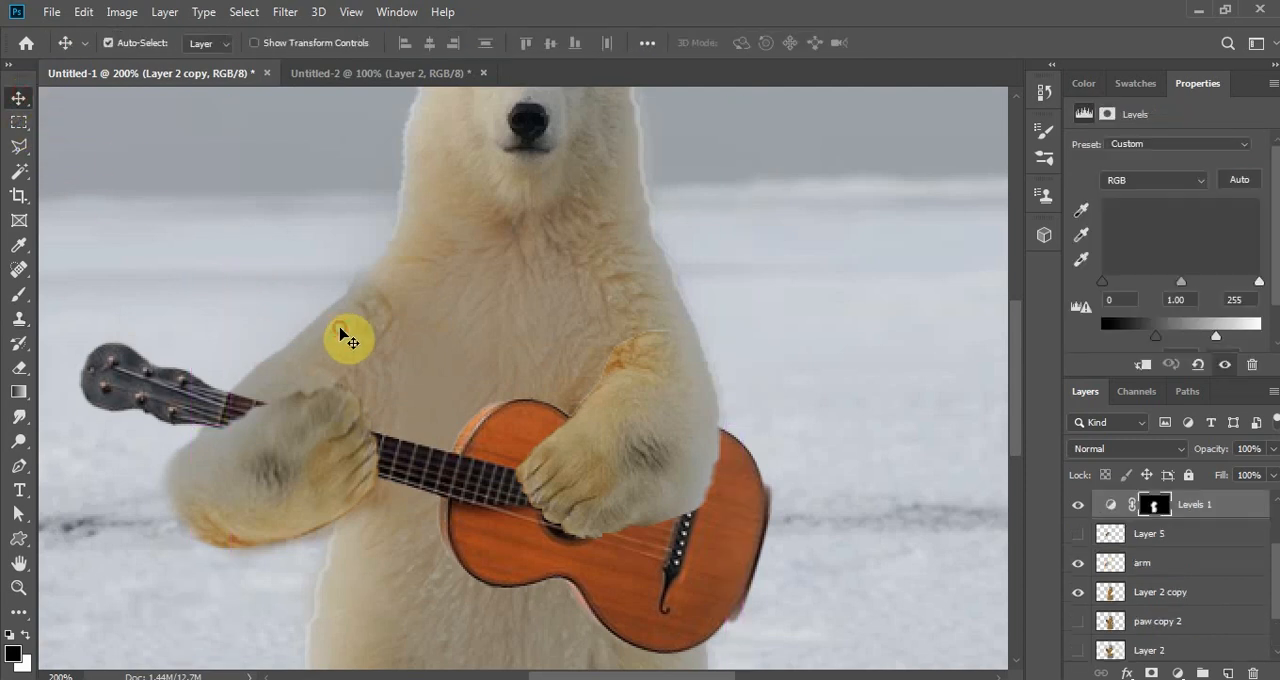
click(341, 334)
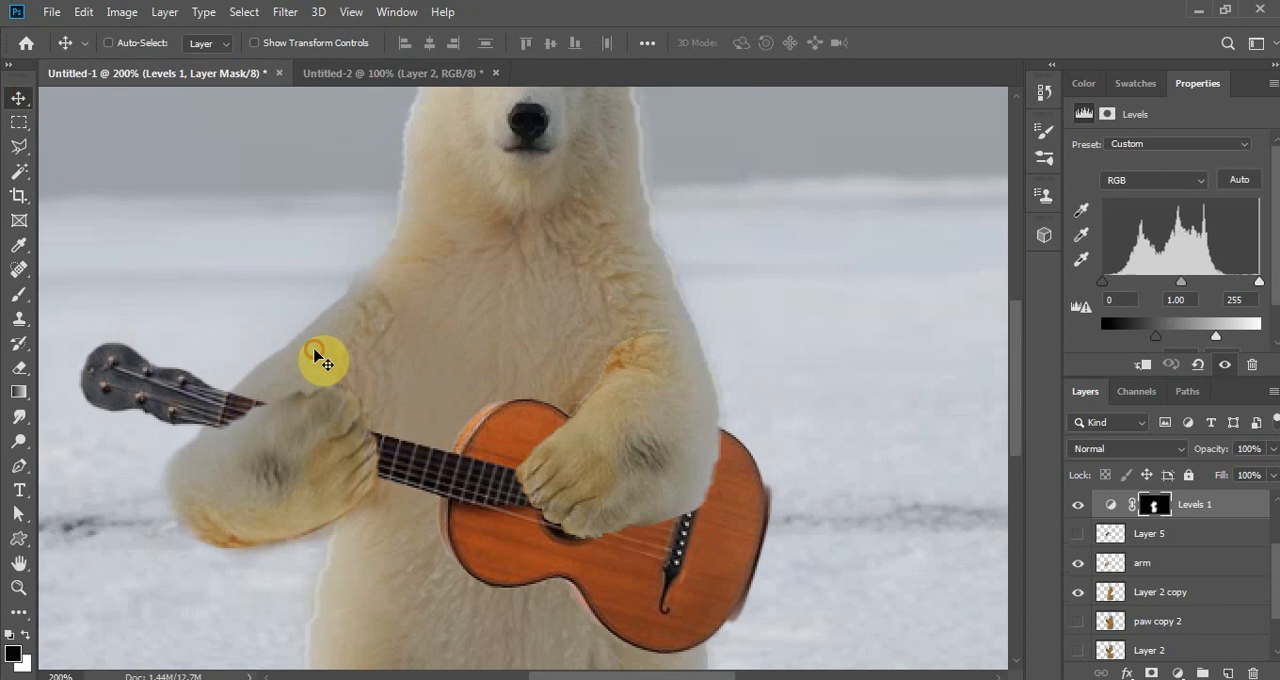
key(ctrl)
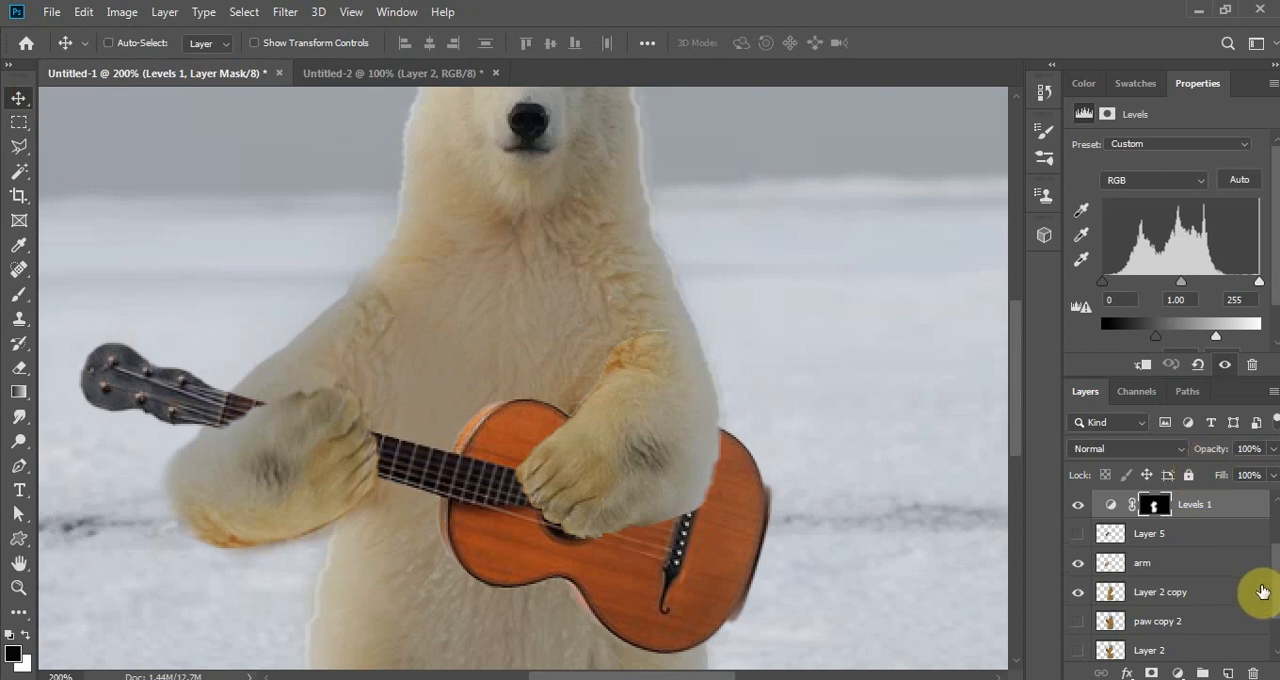
drag(1274, 600, 1274, 560)
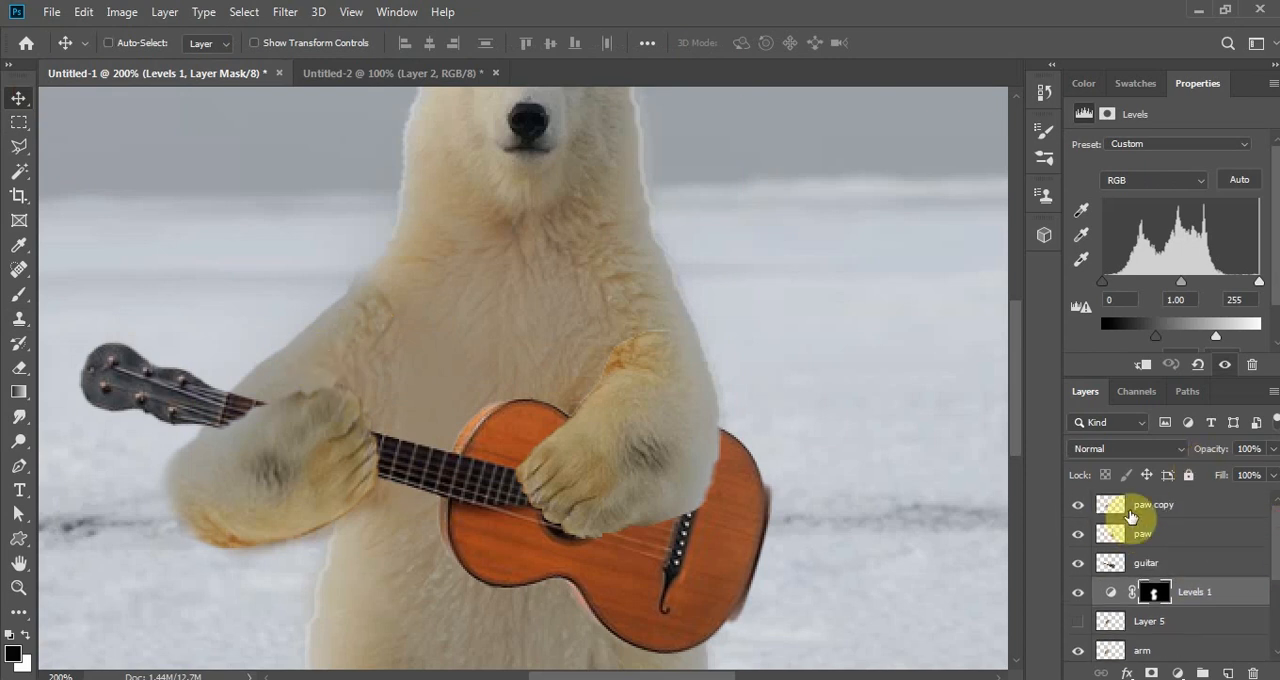
click(1131, 512)
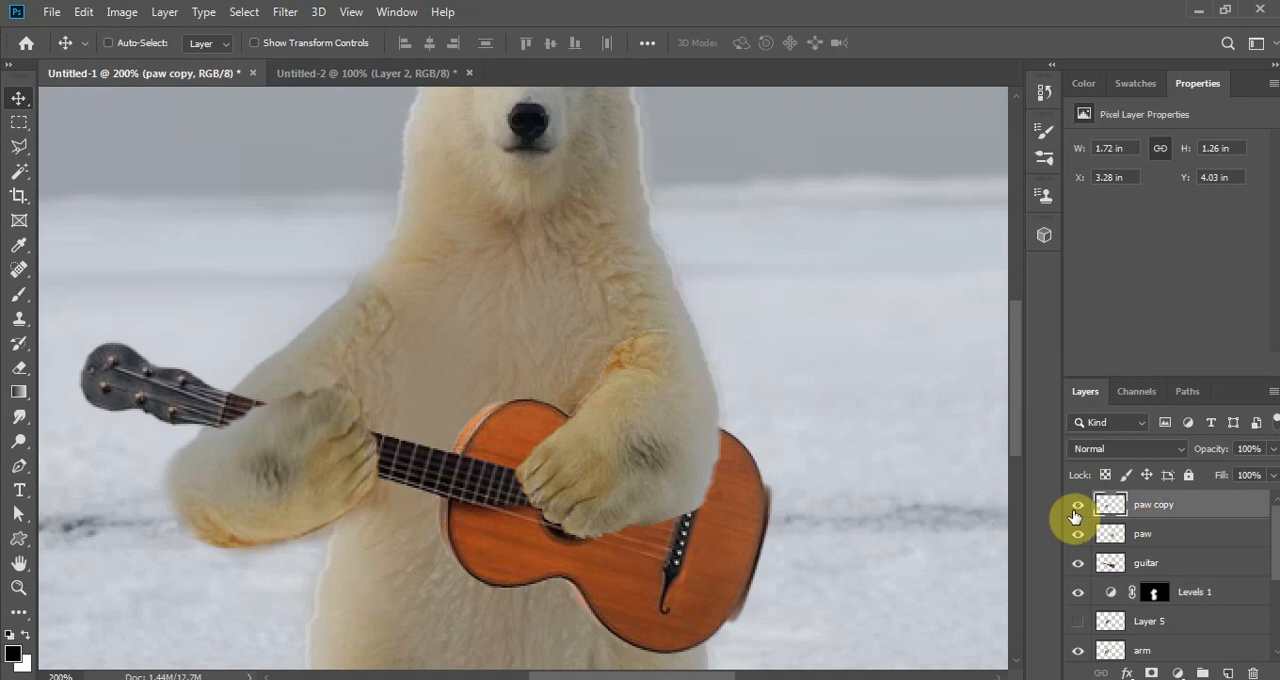
click(1075, 511)
click(1075, 511)
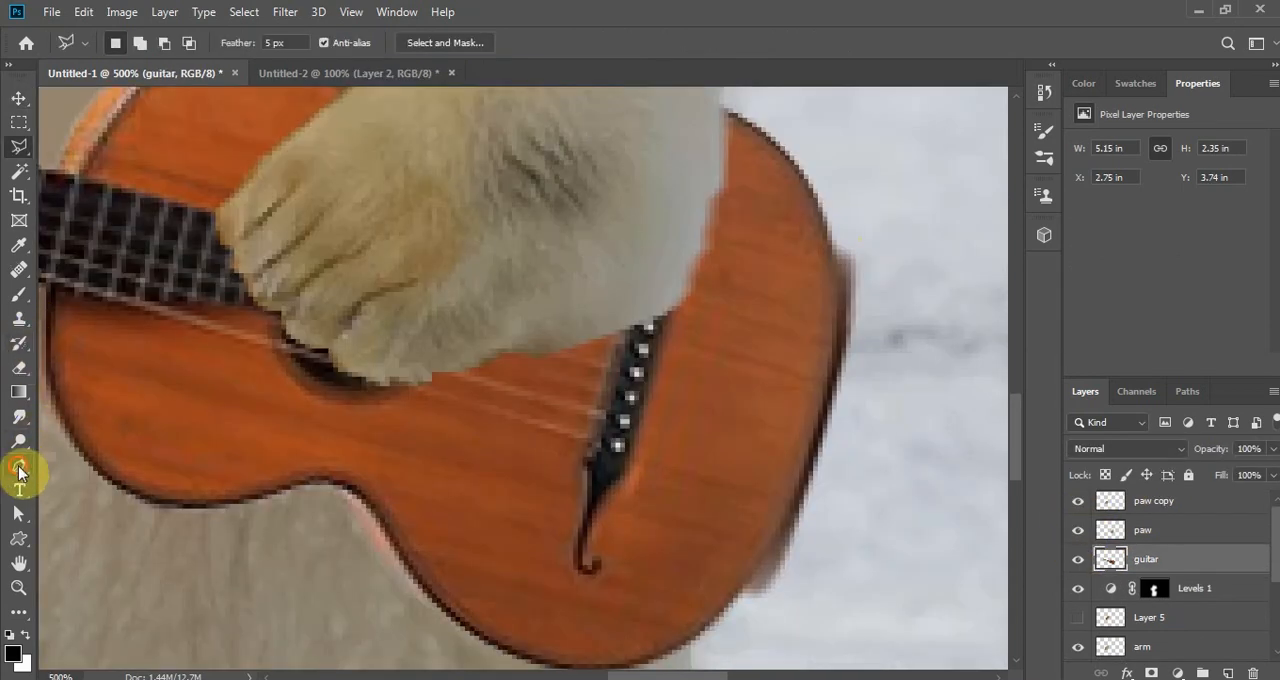
- Outline the dark fringe along the guitar body's outer edge with the Pen tool, convert the path to a selection, and delete it from the guitar layer
click(20, 468)
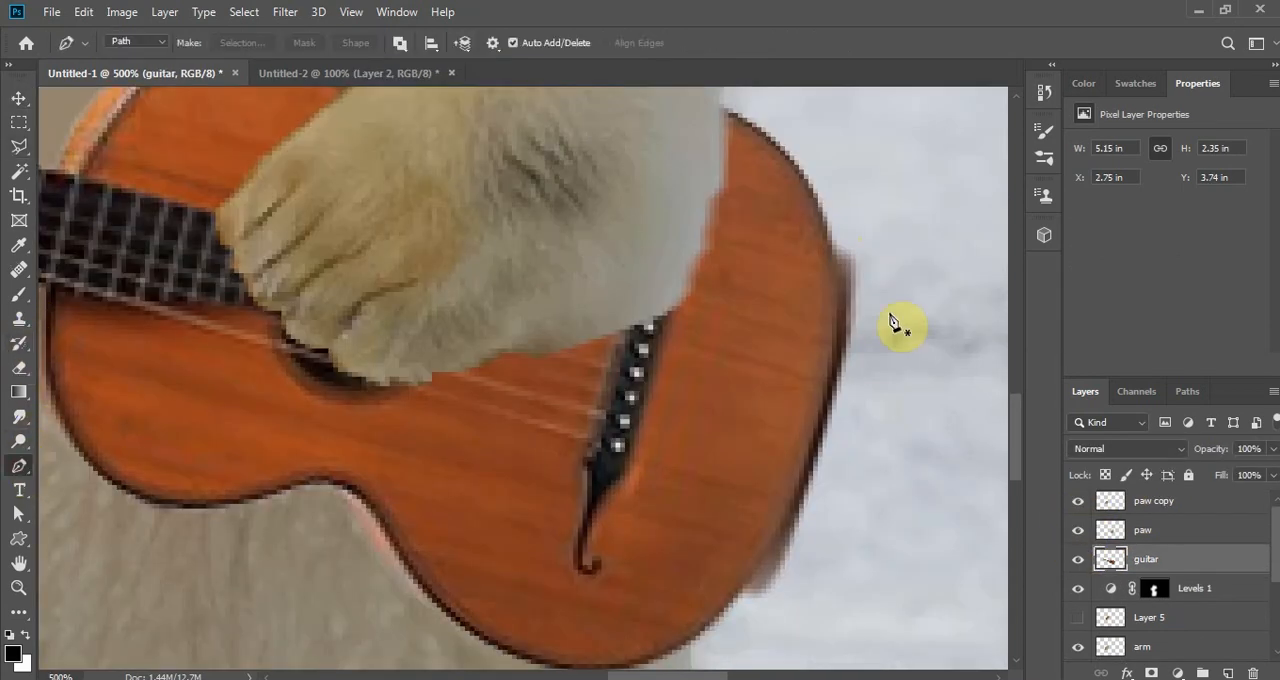
click(831, 241)
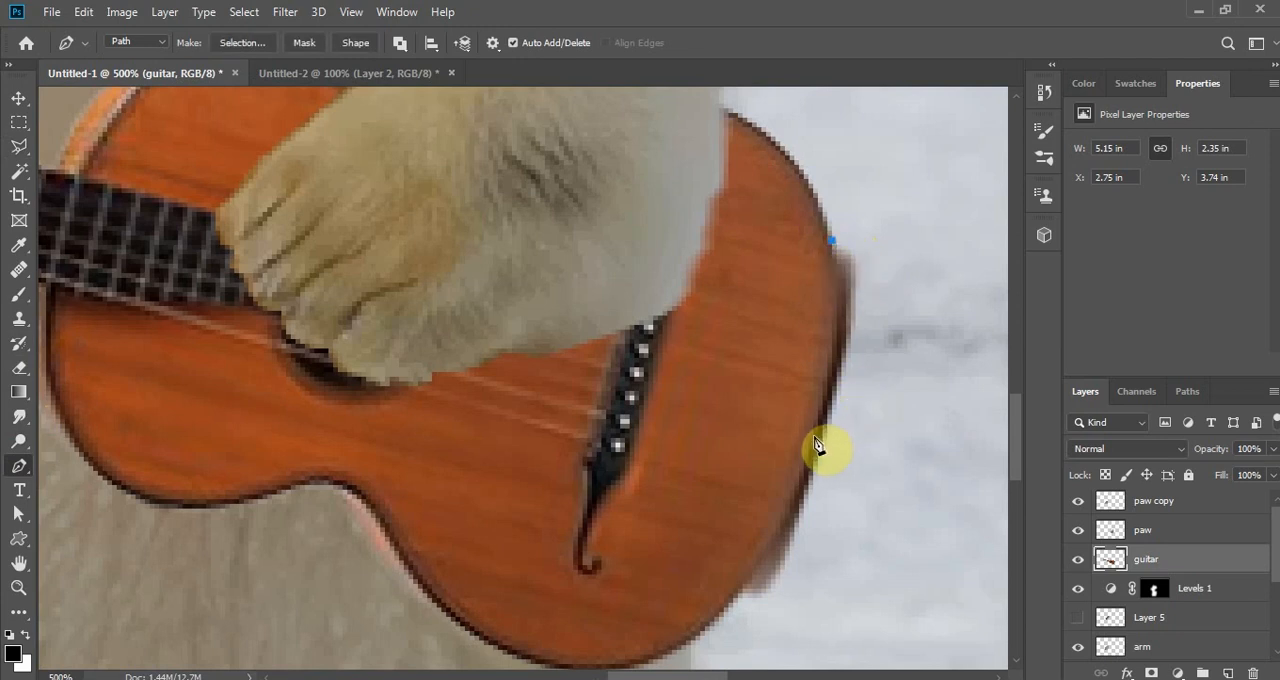
drag(813, 438, 775, 555)
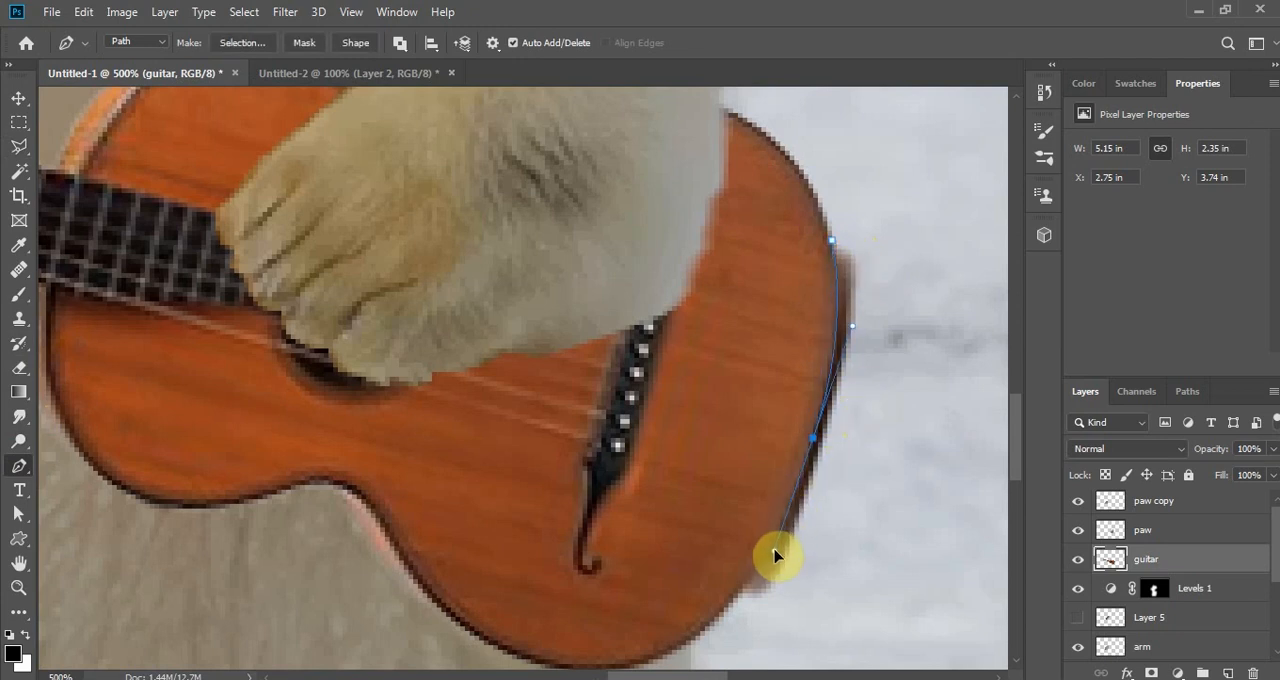
click(728, 600)
click(831, 617)
click(902, 470)
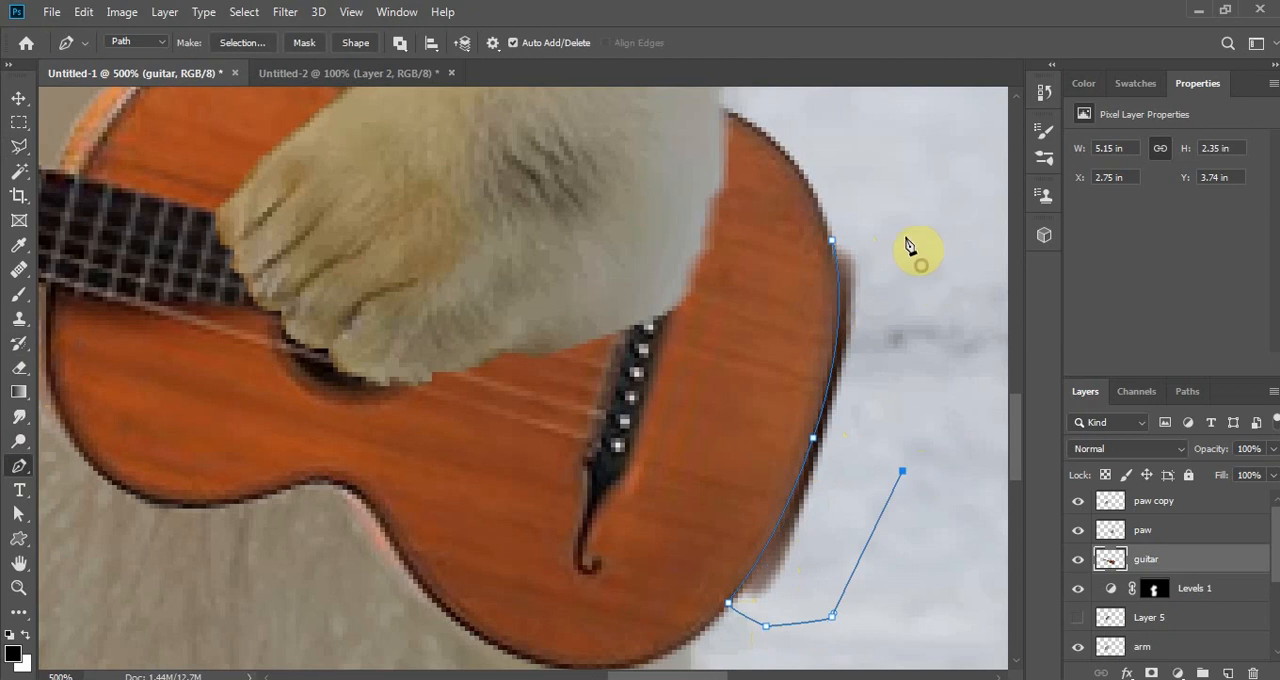
click(921, 264)
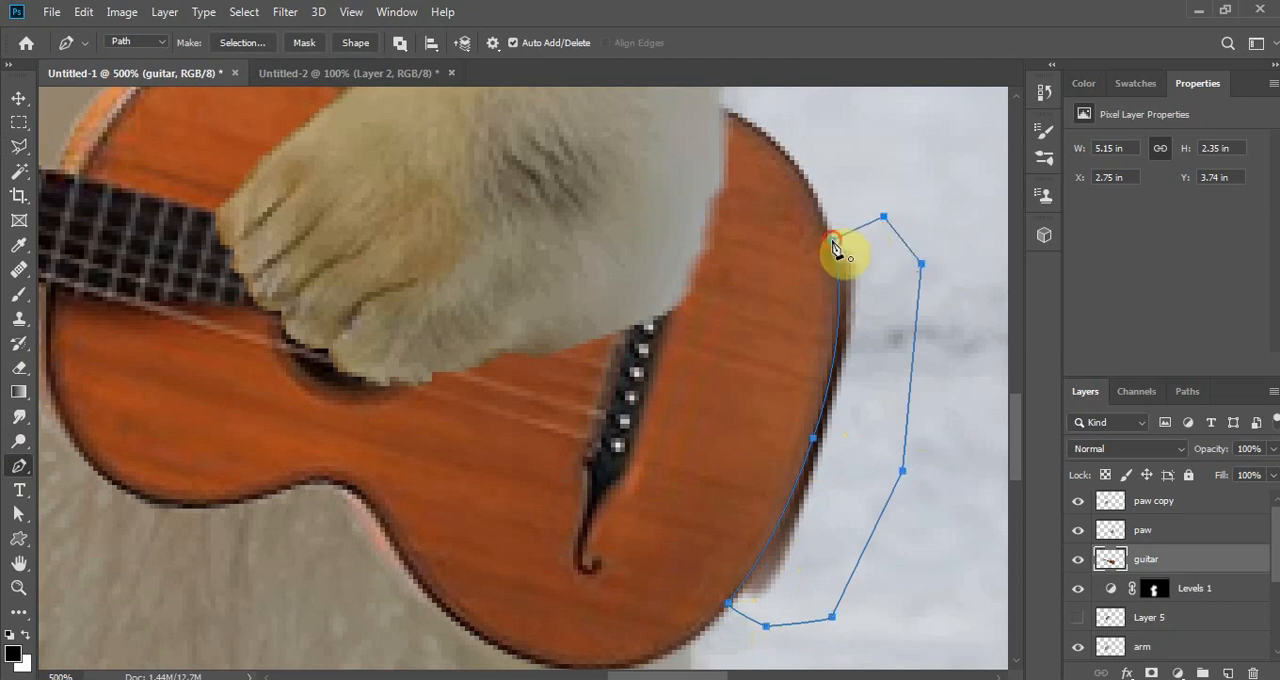
right_click(861, 257)
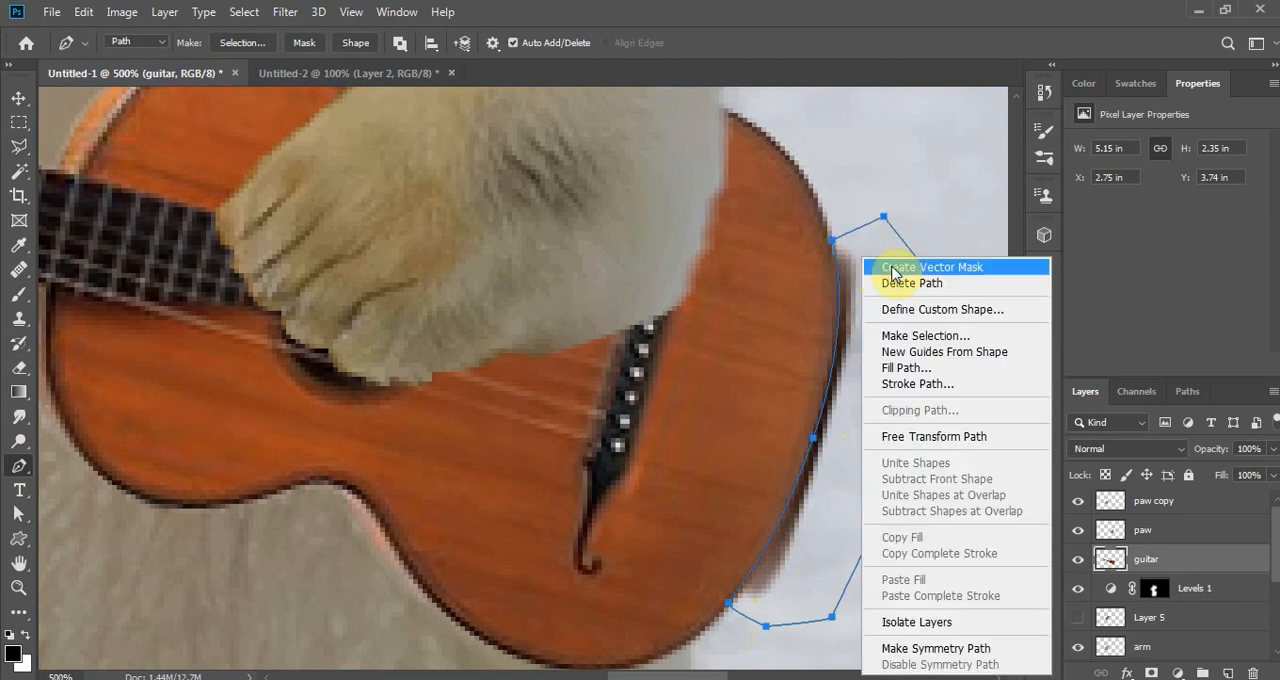
click(935, 335)
click(998, 266)
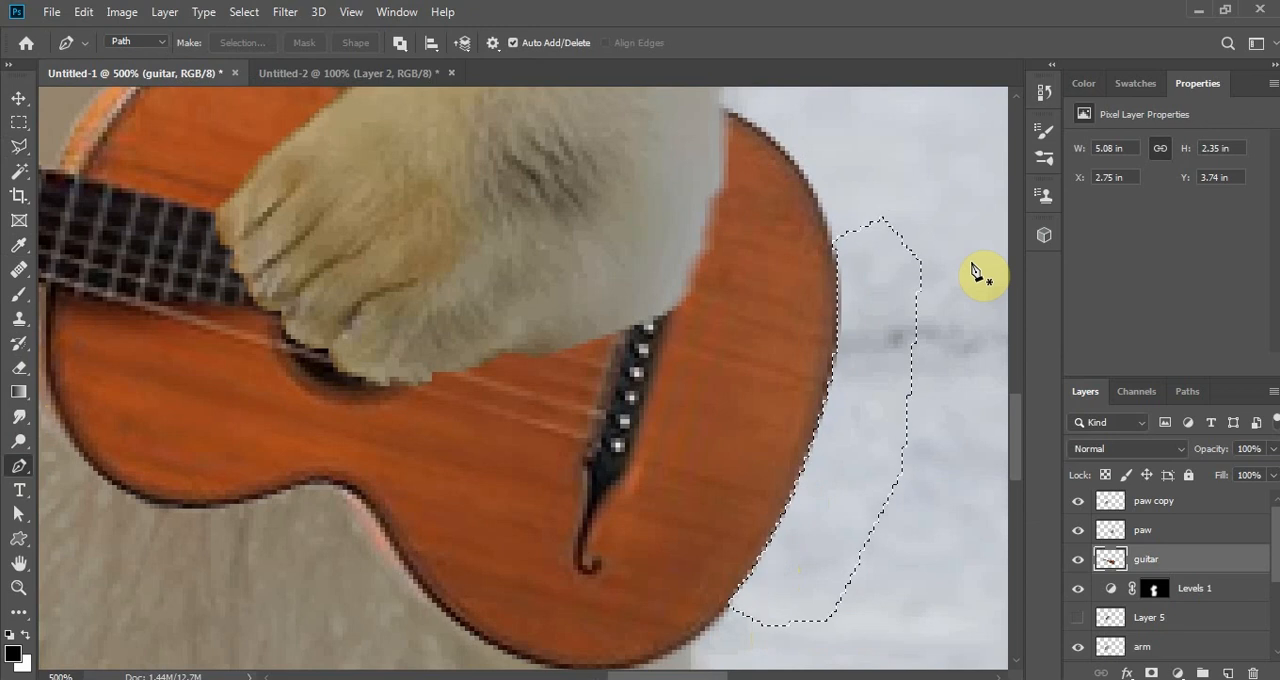
key(ctrl+d)
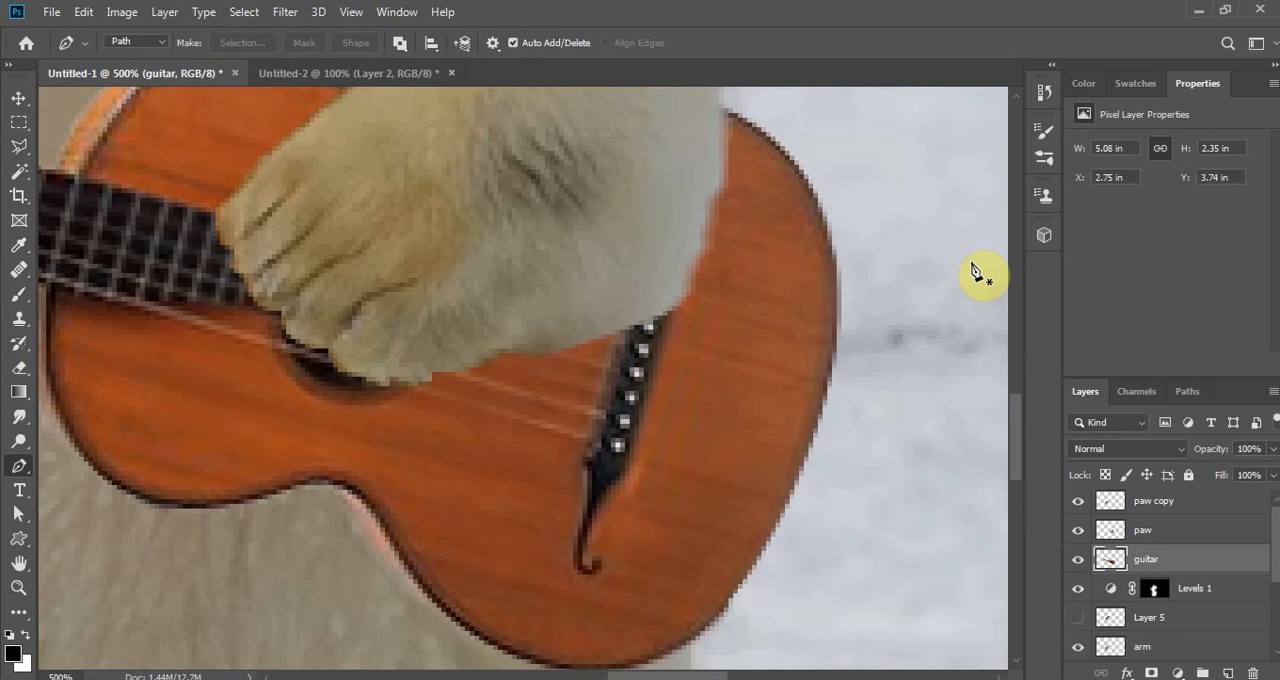
- Select the lower part of the strumming paw on the paw layer with a 5 px feathered lasso and copy it to a new layer
key(ctrl+minus)
key(ctrl+minus)
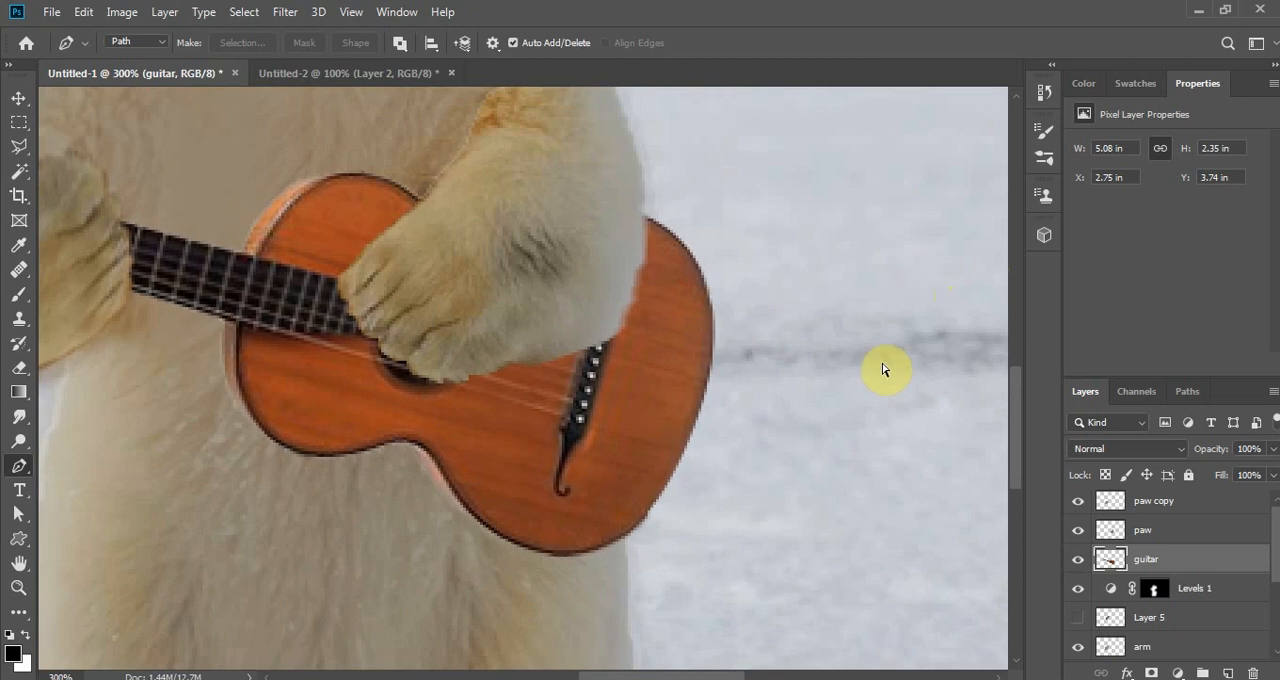
key(ctrl+plus)
key(ctrl+minus)
key(ctrl+minus)
key(ctrl+minus)
key(ctrl+minus)
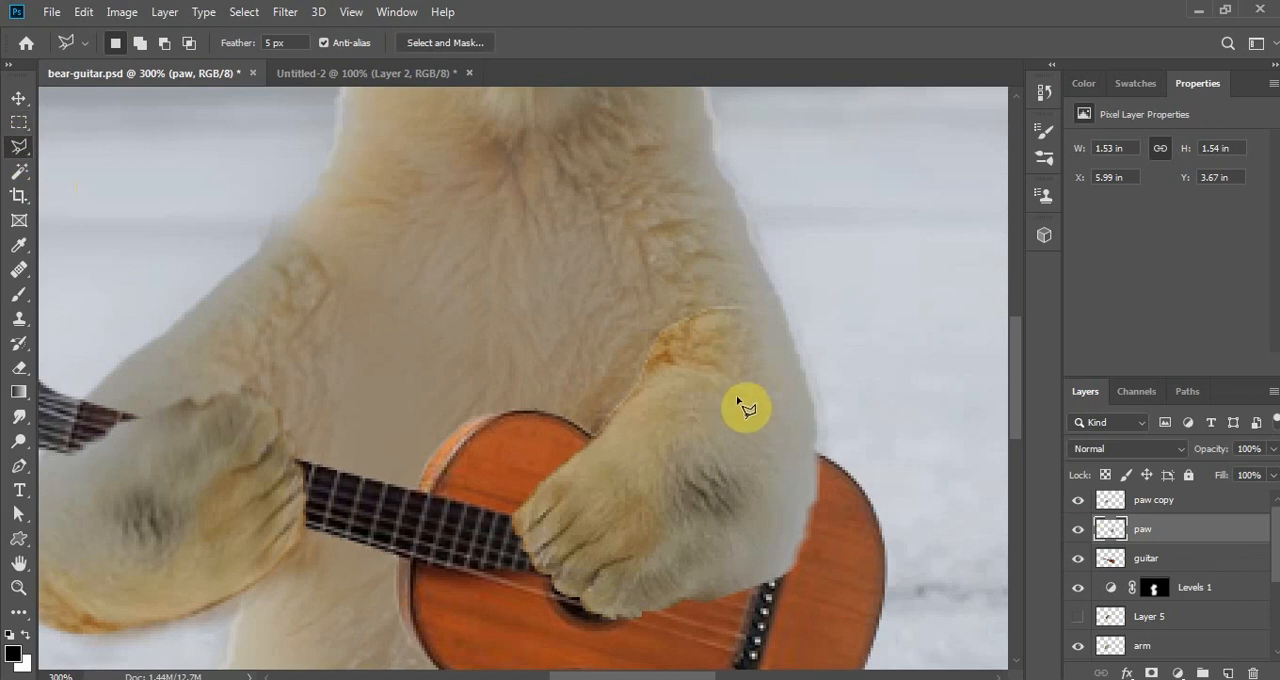
mouse_move(749, 410)
mouse_down()
mouse_move(583, 505)
mouse_move(514, 518)
mouse_move(521, 580)
mouse_move(764, 628)
mouse_move(830, 522)
mouse_move(808, 435)
mouse_move(750, 411)
mouse_up()
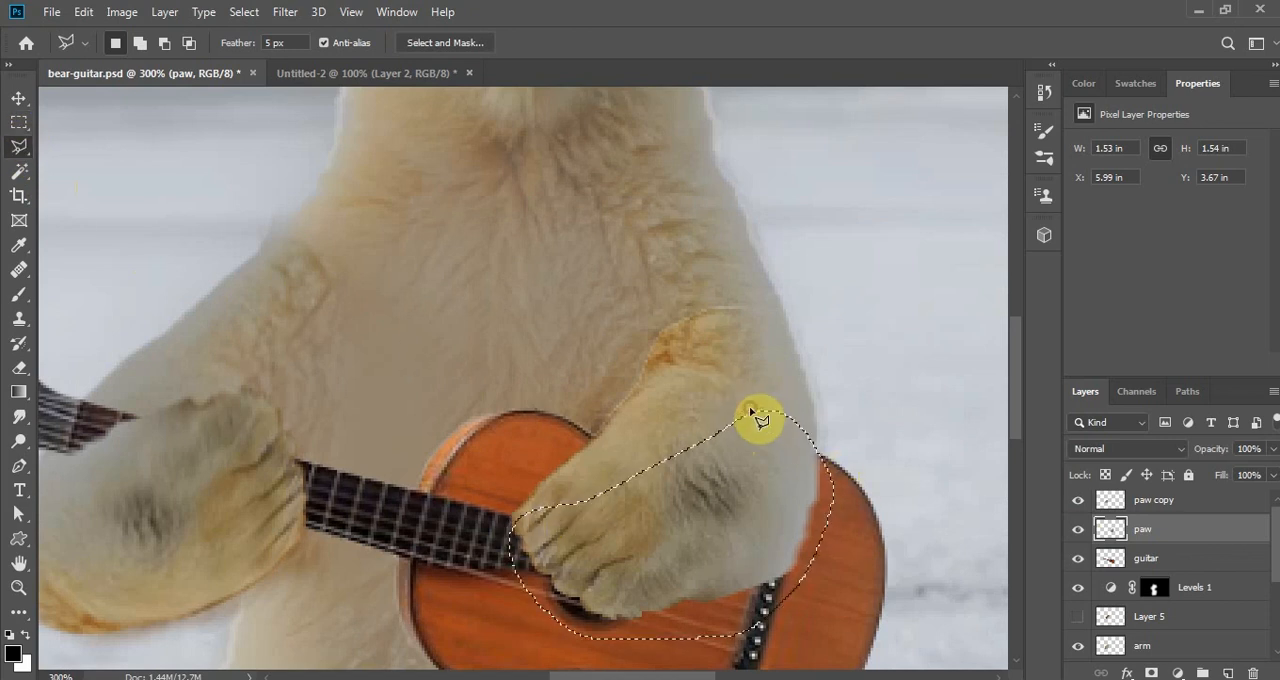
right_click(738, 457)
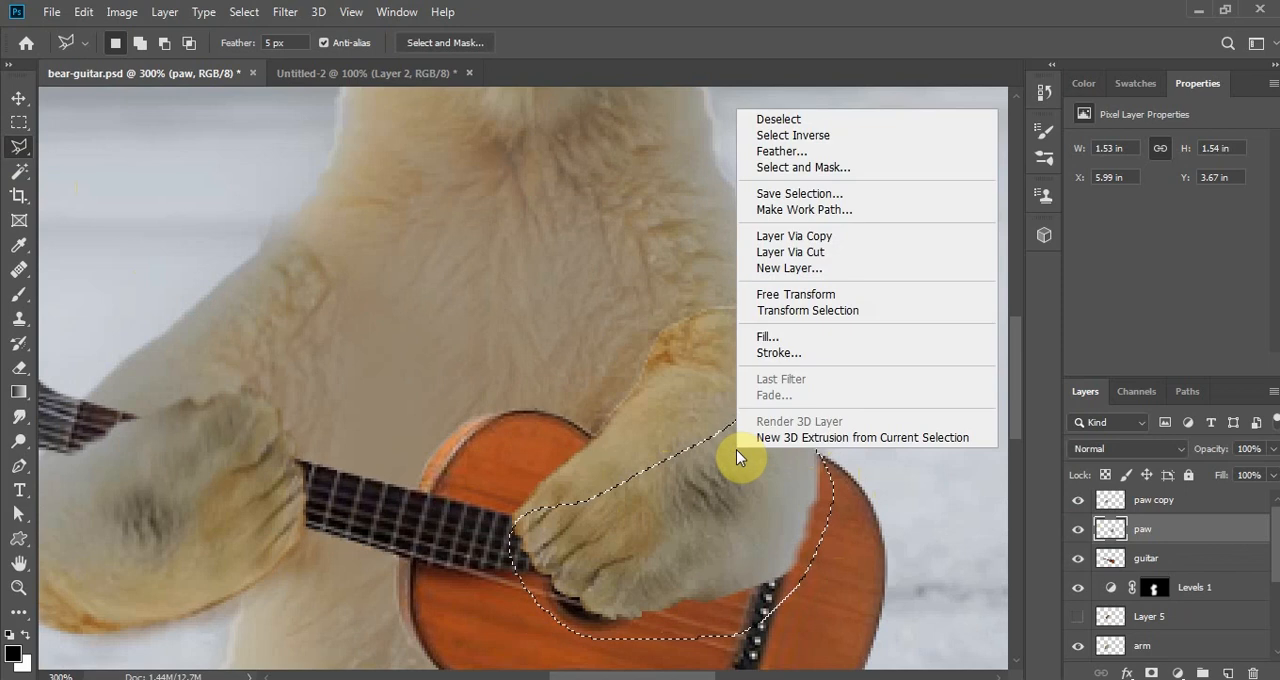
click(869, 241)
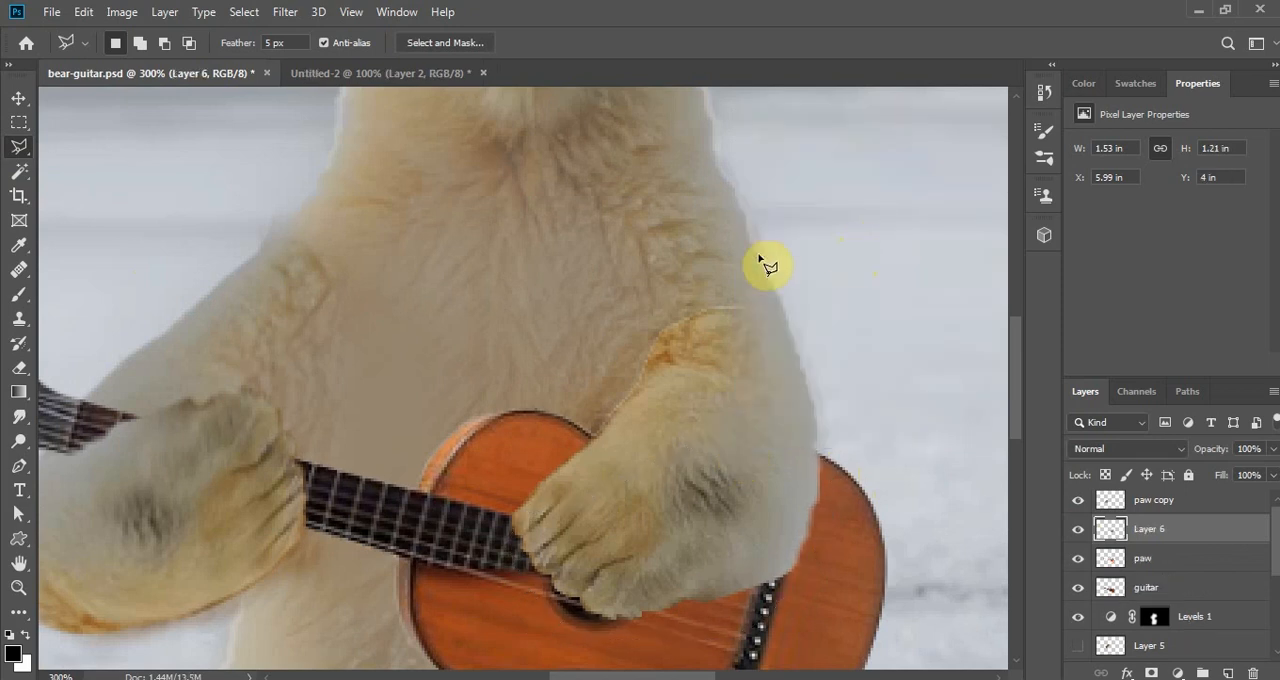
- Rename the copied paw layer "paw shadow" and place it between the paw and guitar layers
click(22, 100)
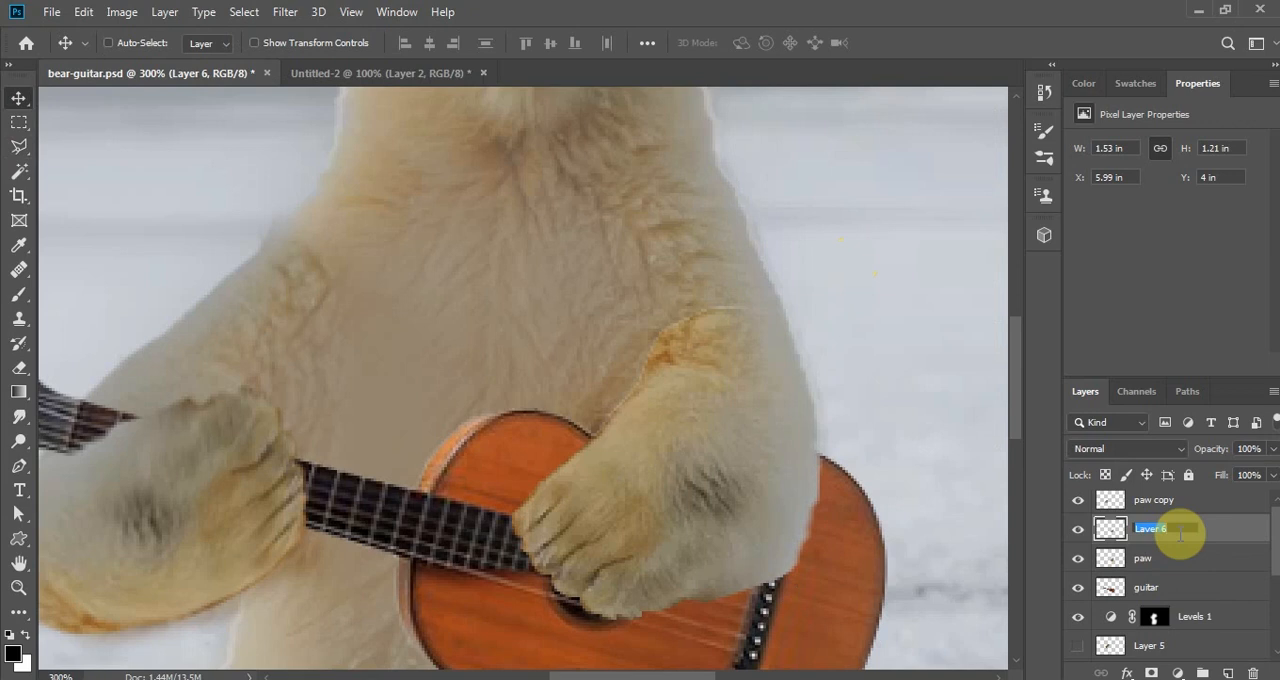
text(paw shadow)
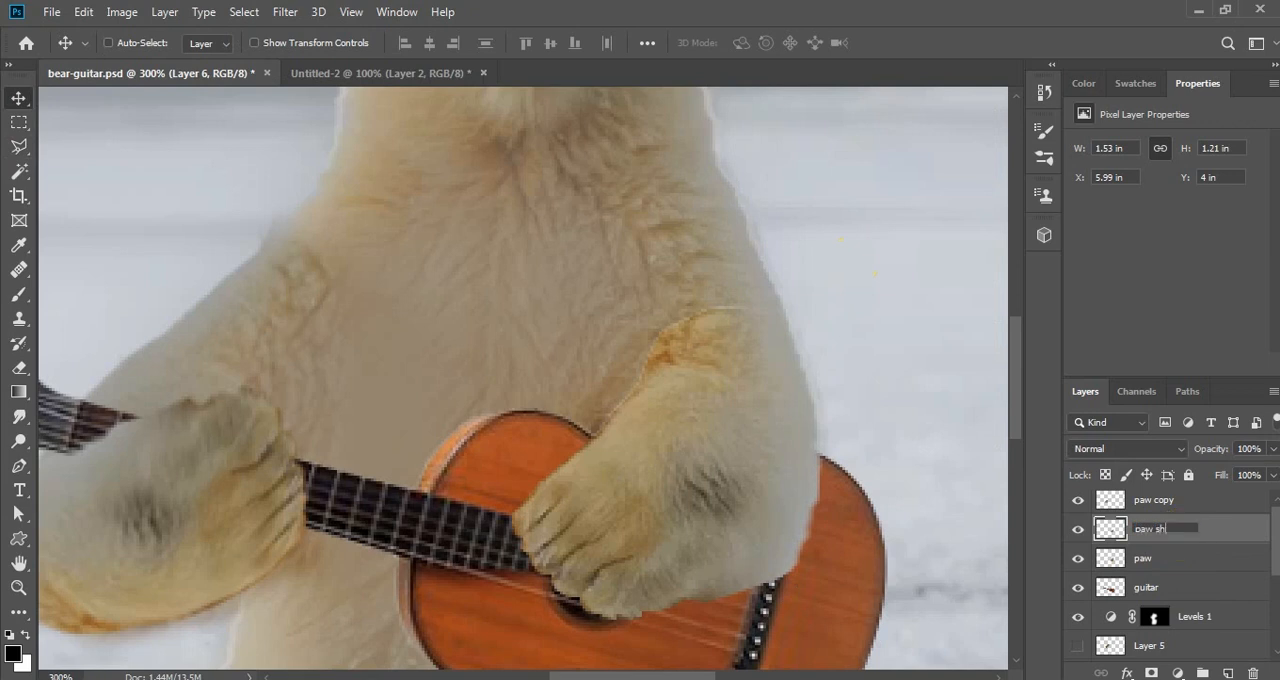
key(Return)
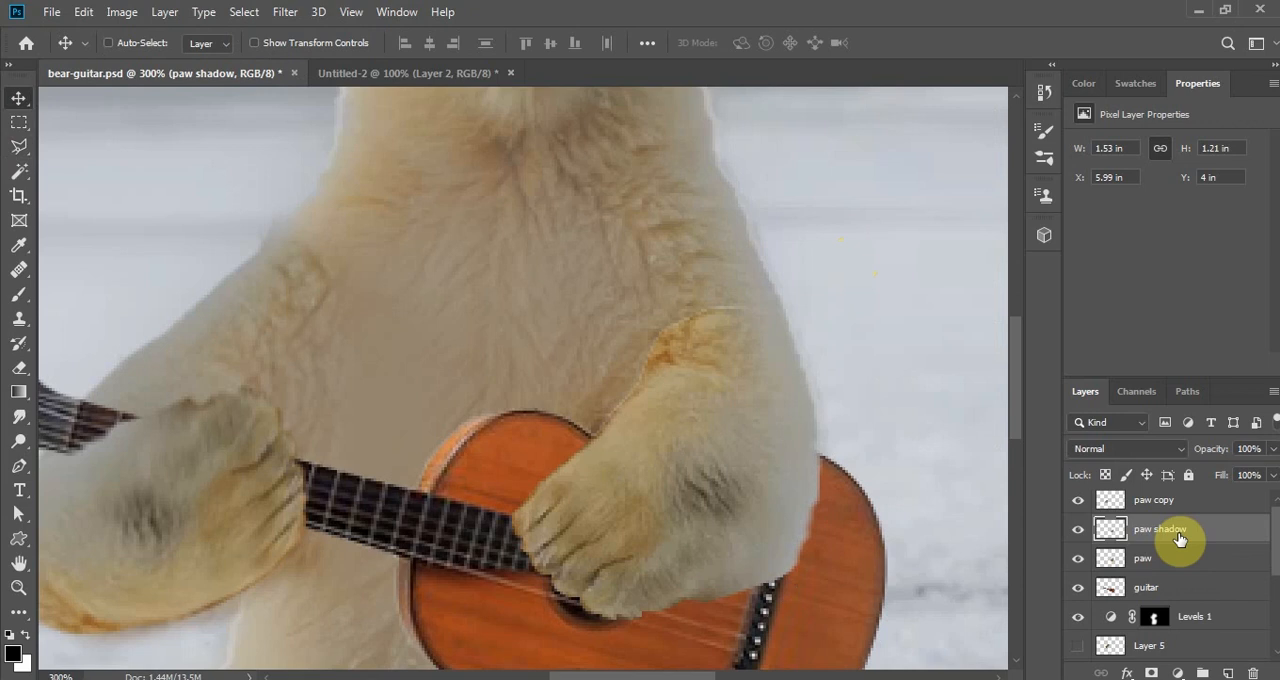
drag(1172, 531, 1166, 568)
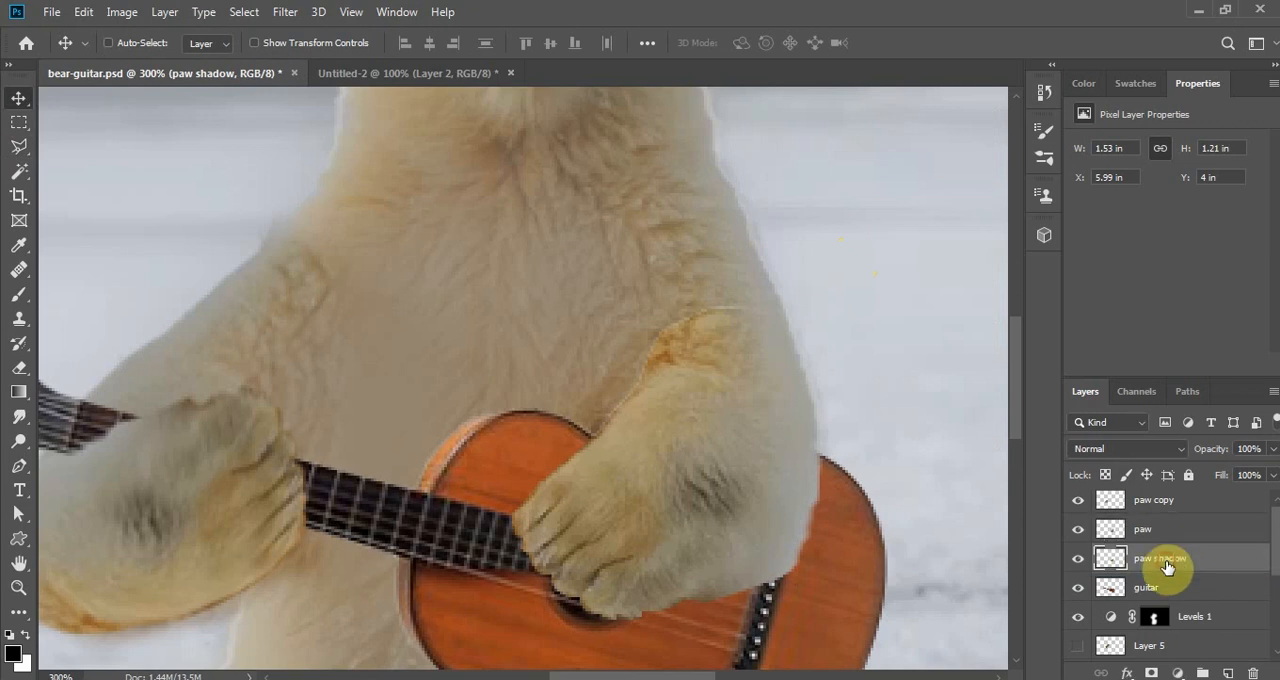
- Apply a Drop Shadow to the paw shadow layer with Overlay blending, 85% opacity, 95° angle, 9 px distance and 24 px size
click(1128, 674)
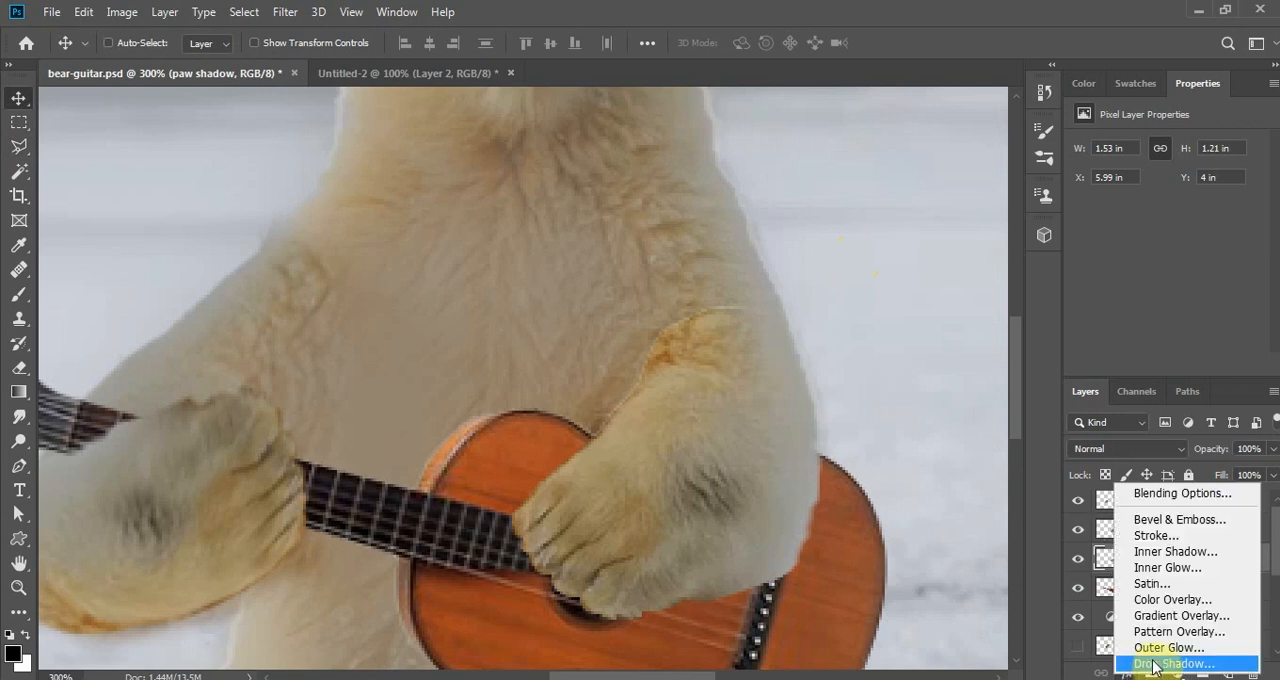
click(1165, 665)
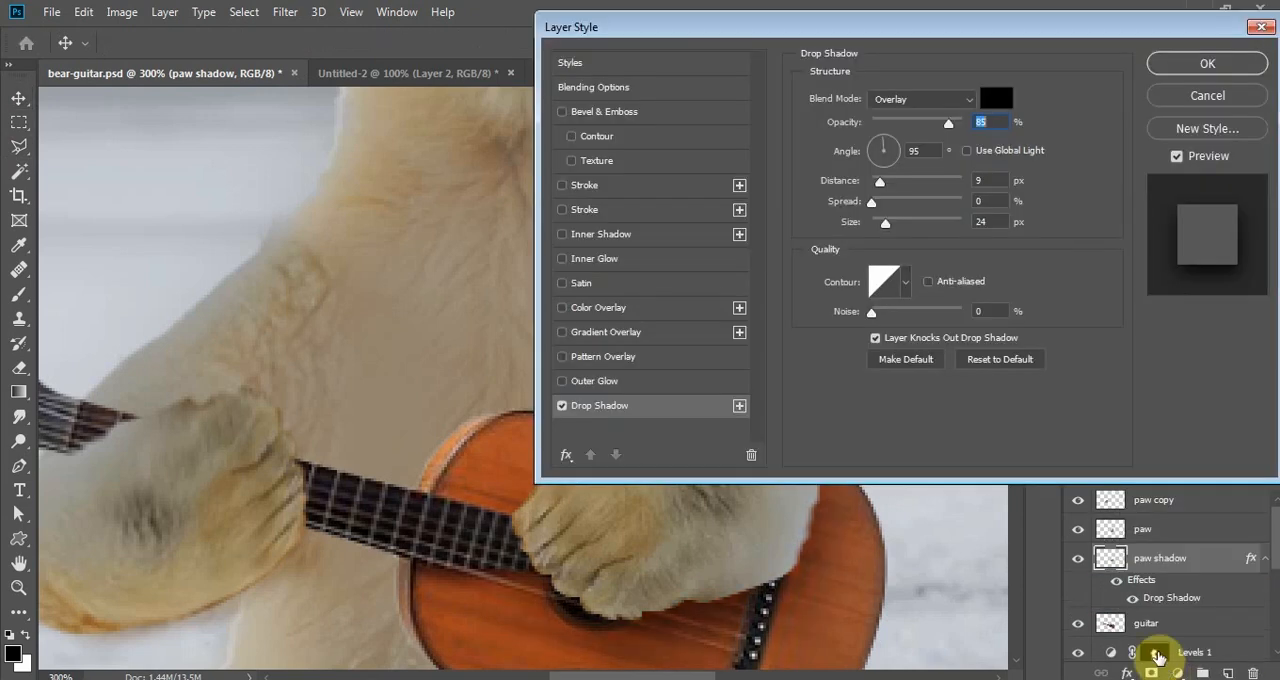
drag(939, 25, 1056, 28)
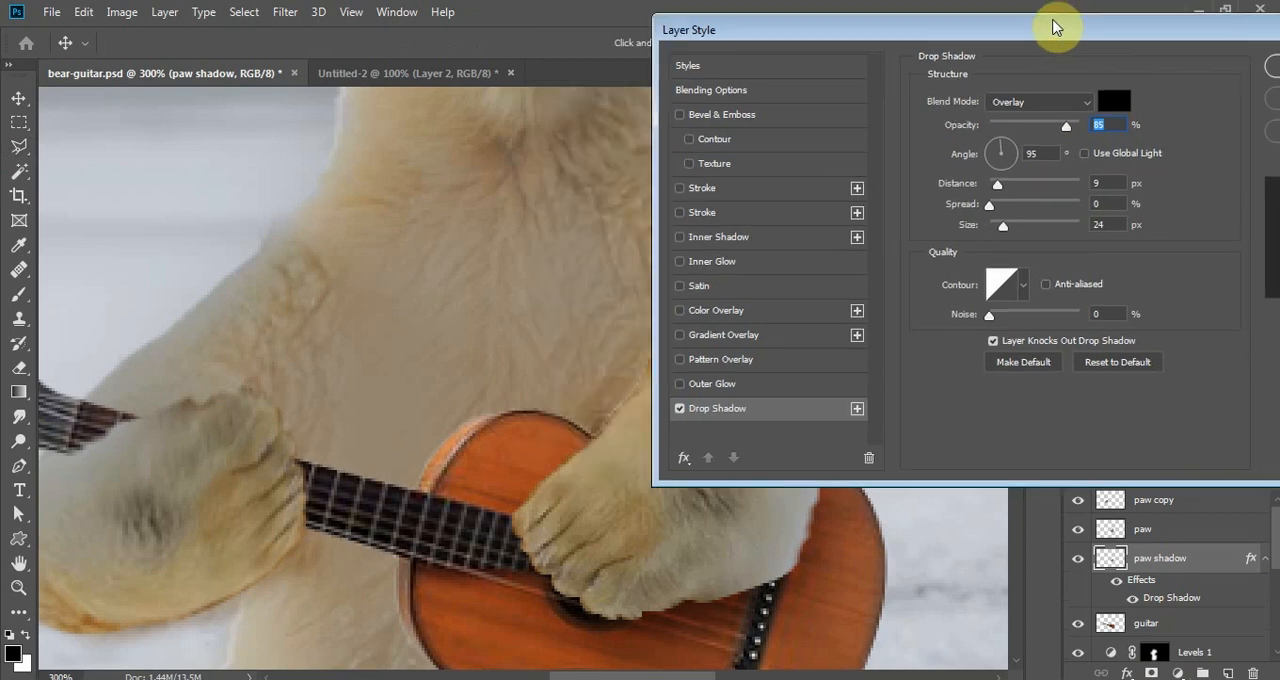
drag(1147, 34, 873, 30)
click(1062, 61)
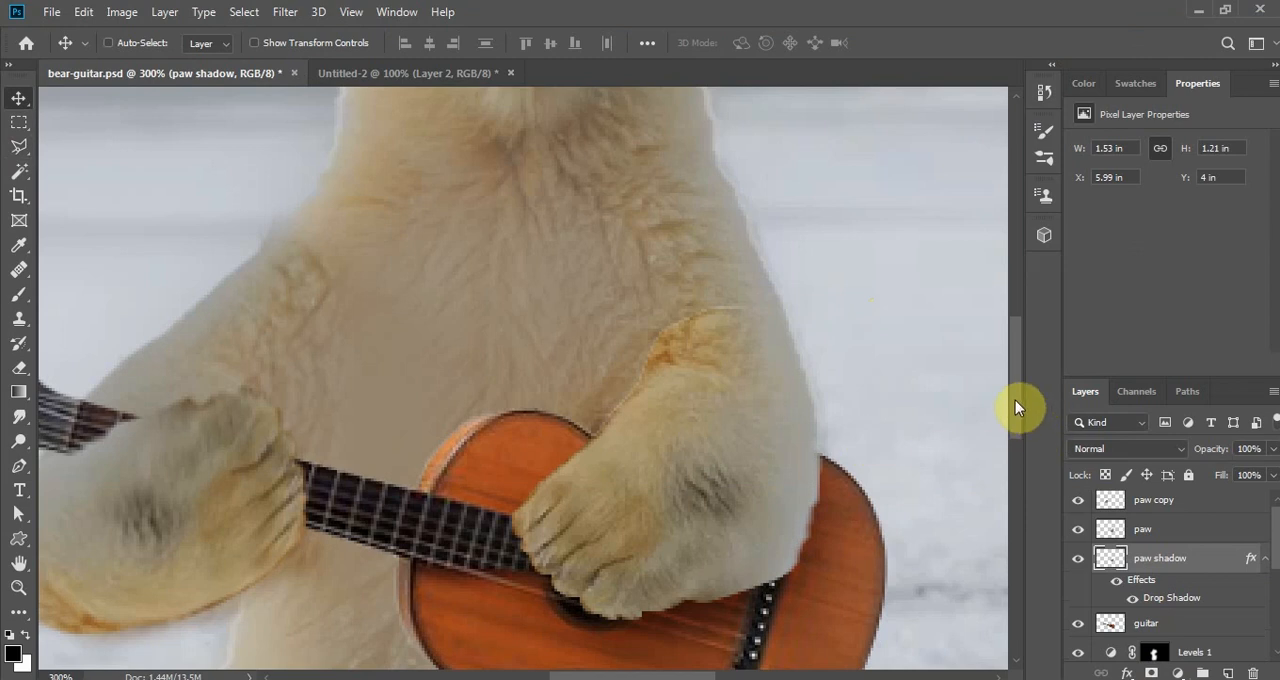
- On the guitar layer, lasso the lower neck and lower body of the guitar with a 5 px feather and copy them to a new layer
drag(1015, 400, 1017, 449)
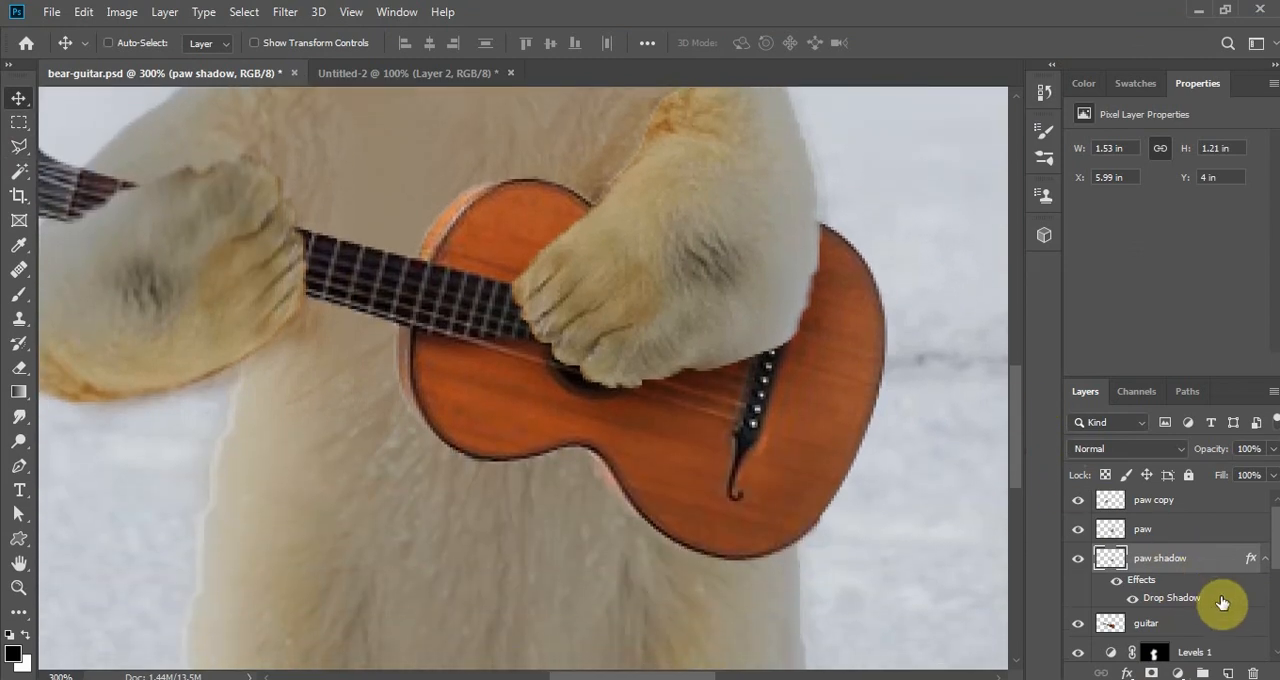
click(1172, 630)
click(19, 147)
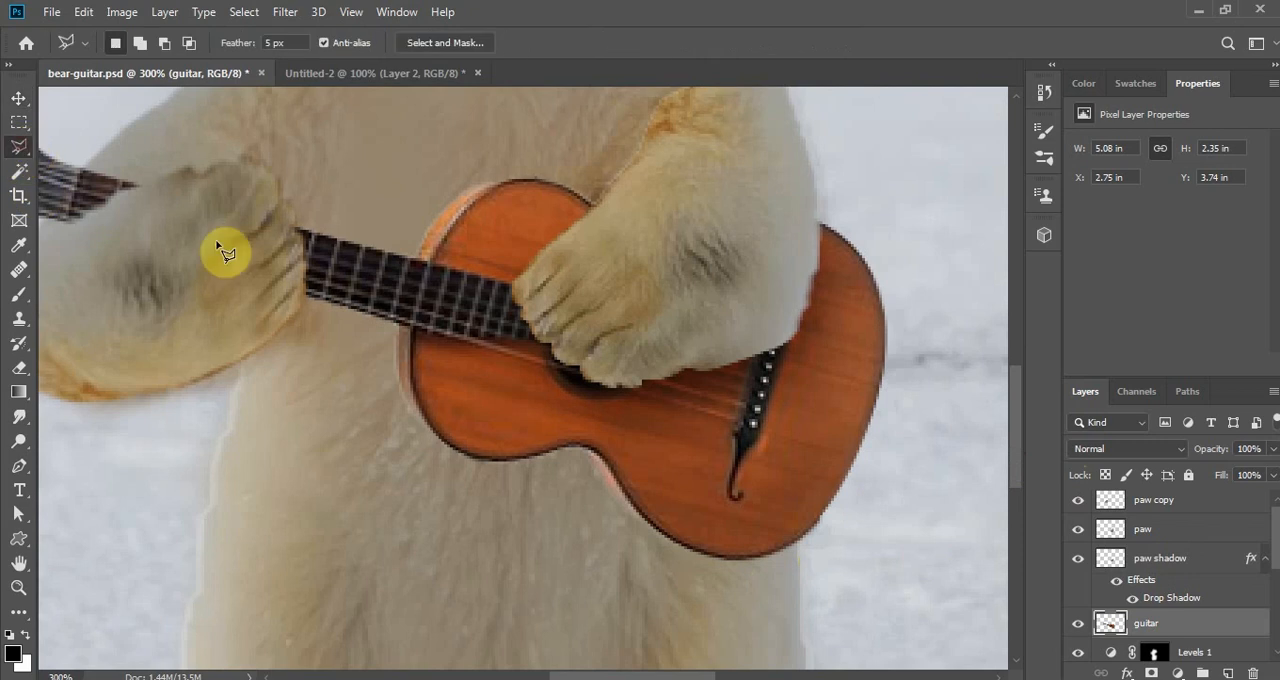
click(289, 268)
click(288, 295)
click(300, 354)
click(348, 374)
click(414, 467)
click(530, 497)
click(611, 534)
click(705, 590)
click(771, 577)
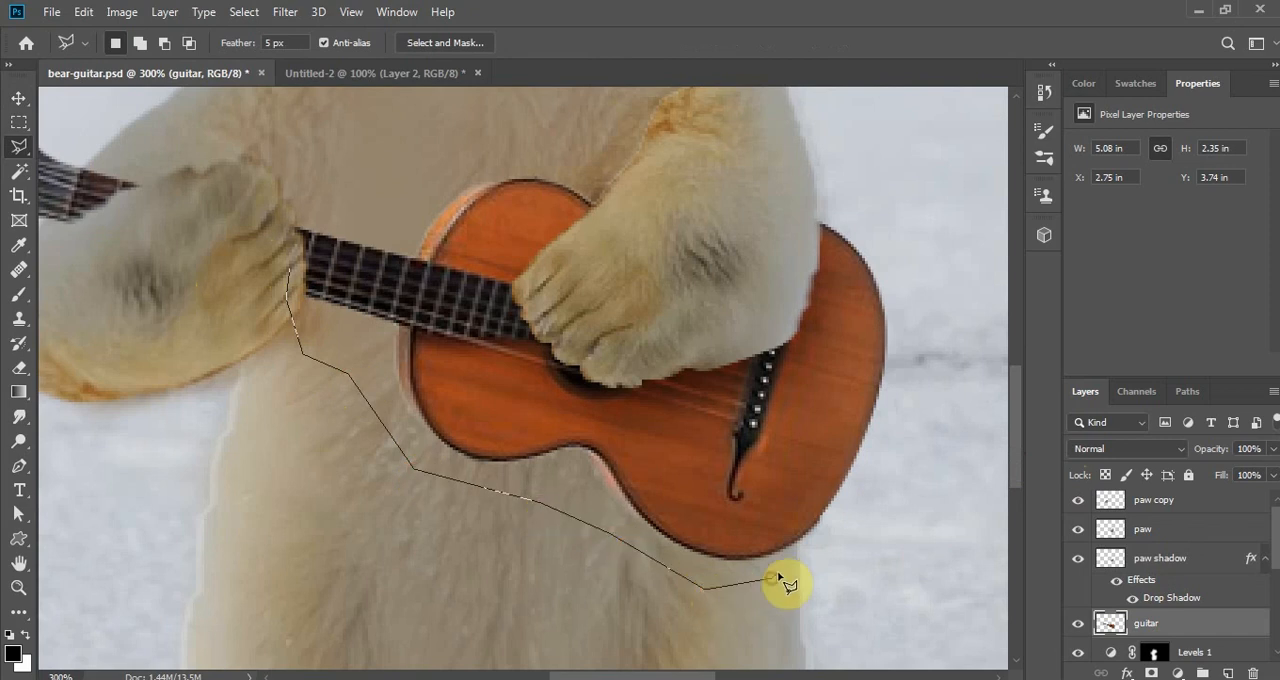
click(794, 548)
click(794, 479)
click(759, 408)
click(522, 306)
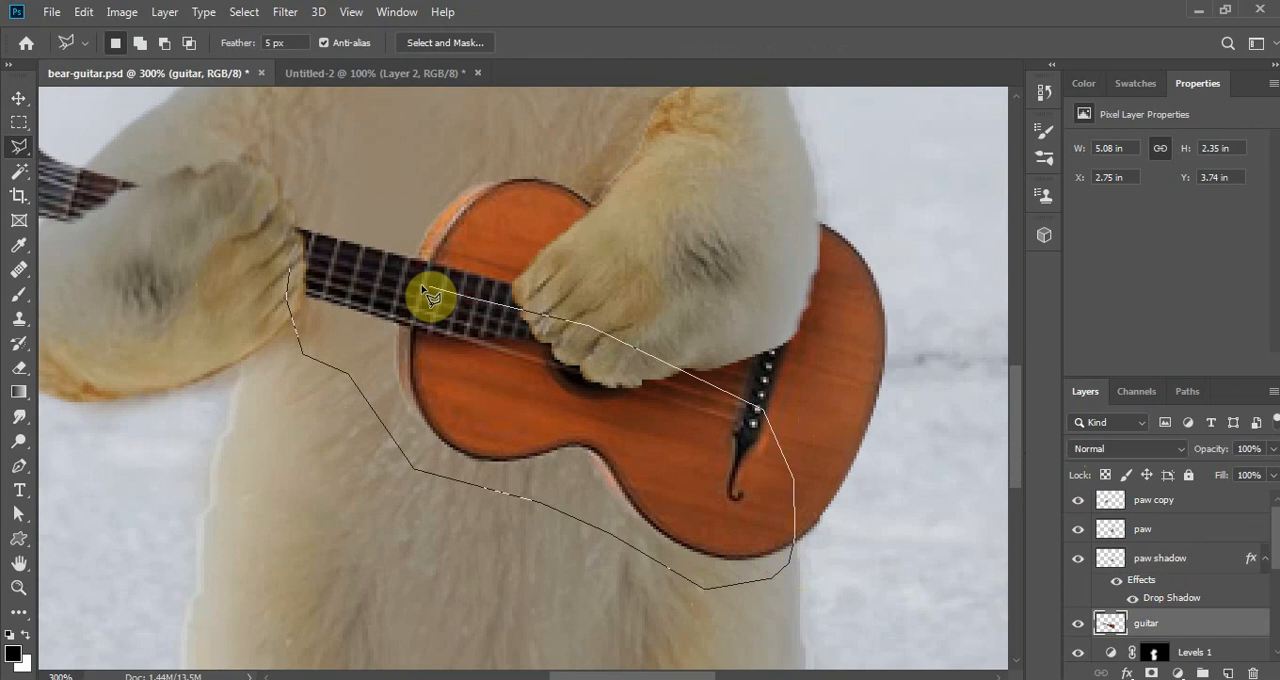
double_click(322, 272)
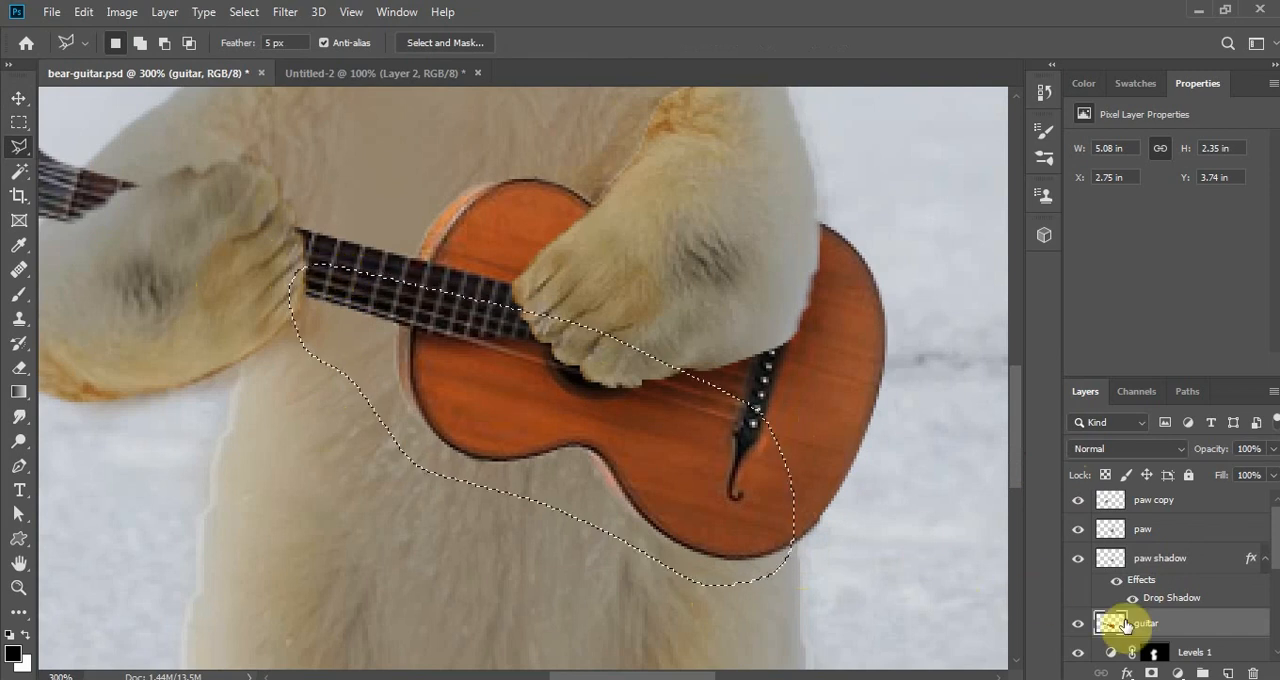
right_click(609, 418)
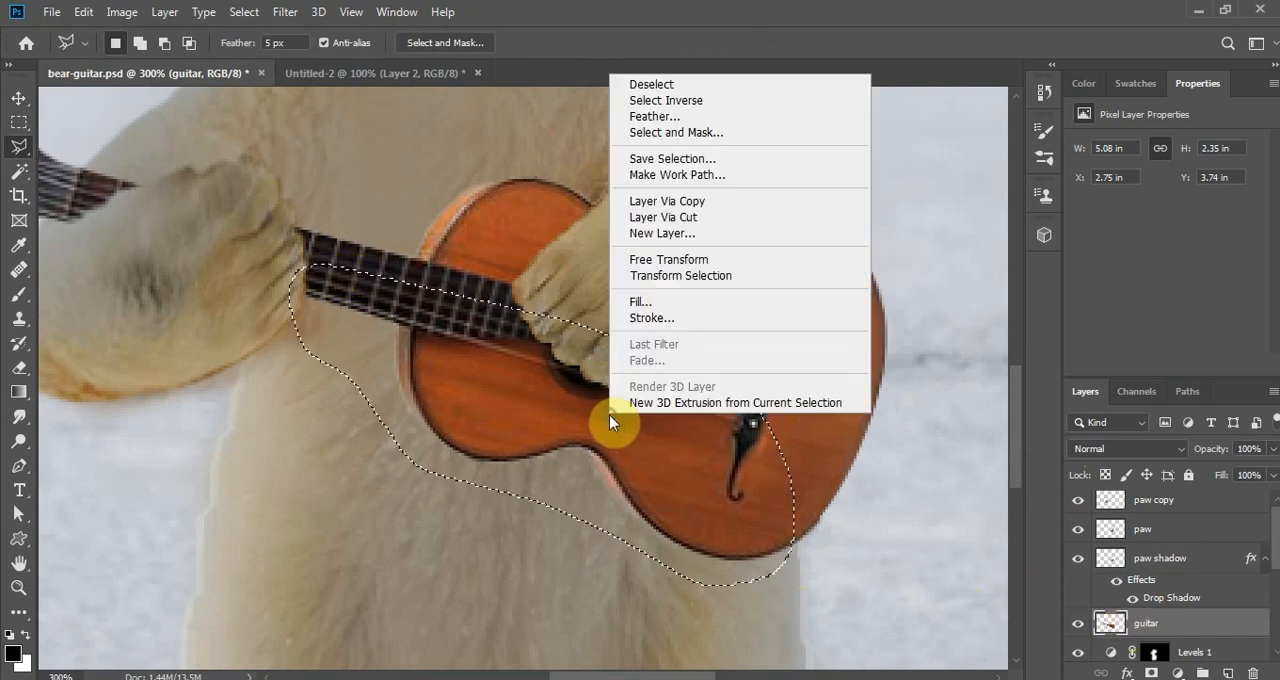
click(737, 202)
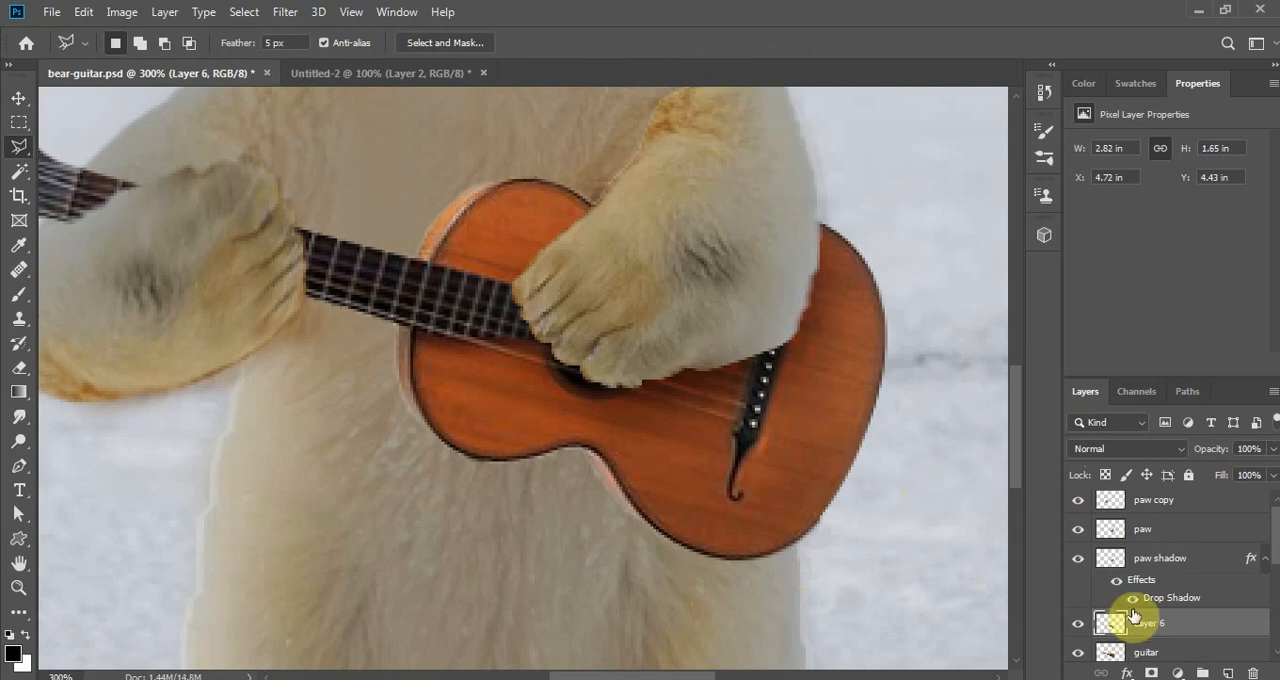
- Rename the copied guitar layer "guitar shadow" and place it directly below the guitar layer
text(guitar shadow)
key(Return)
drag(1155, 627, 1194, 606)
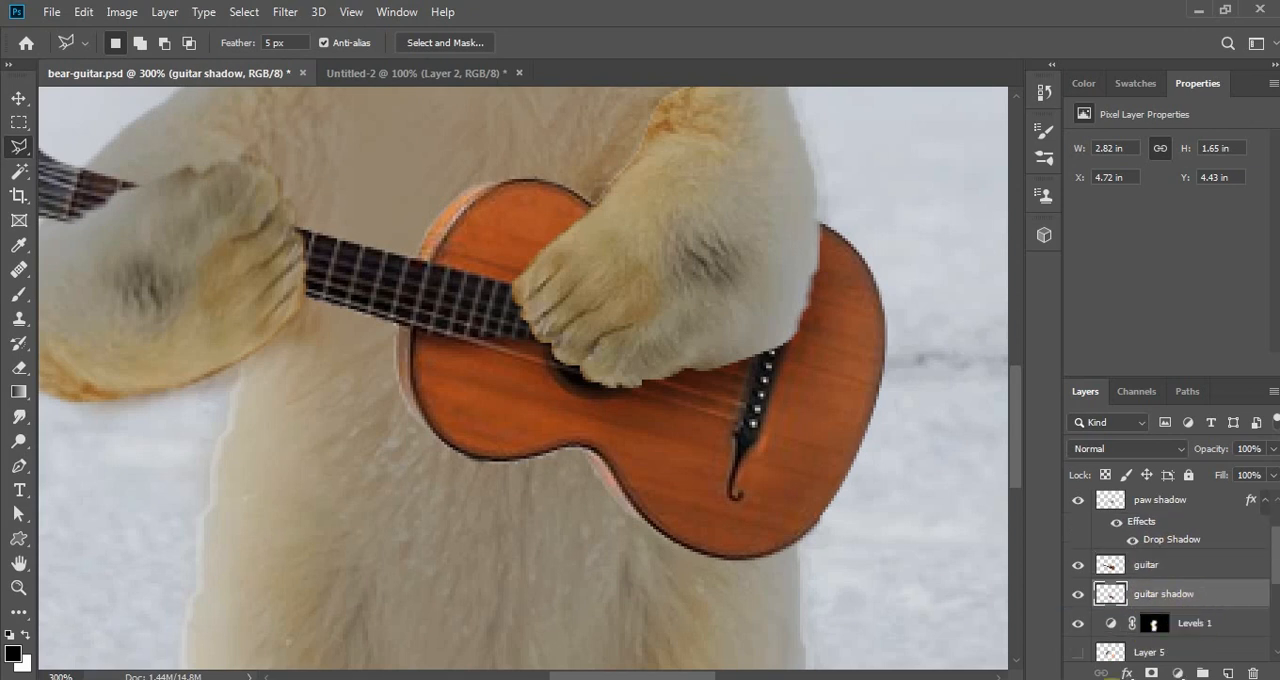
- Apply a Drop Shadow to the guitar shadow layer with Overlay blending, 95° angle and 9 px distance
click(1126, 674)
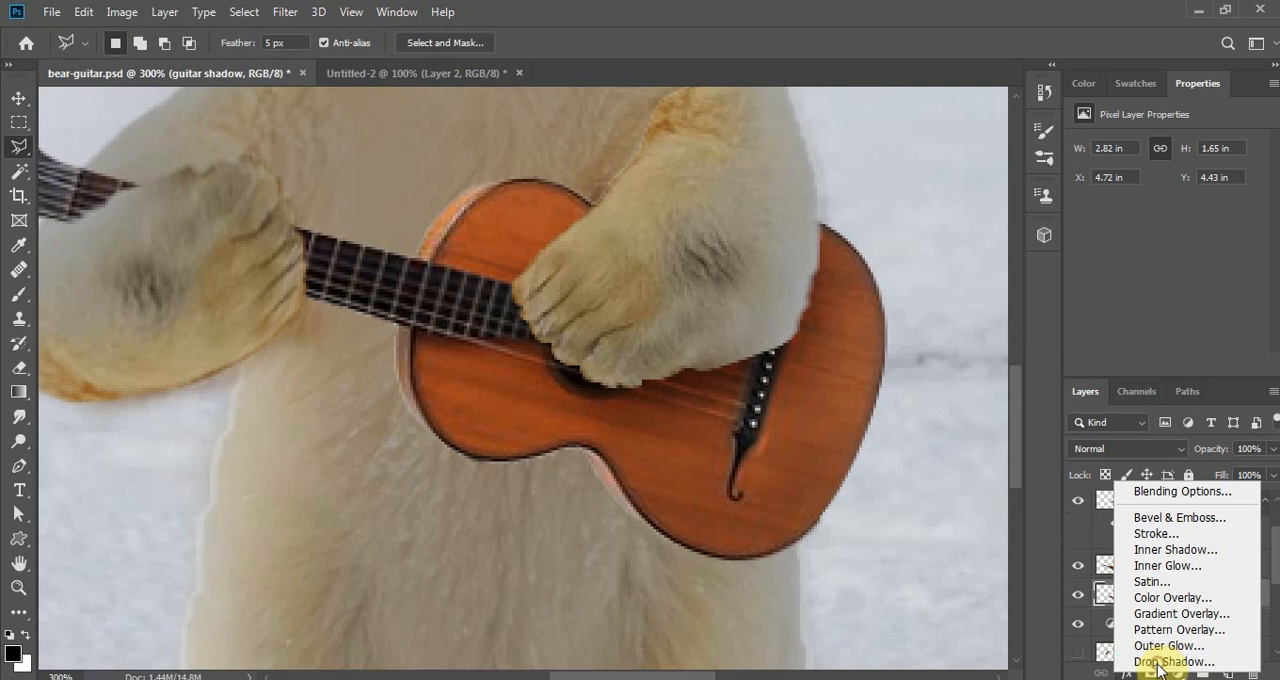
click(1150, 676)
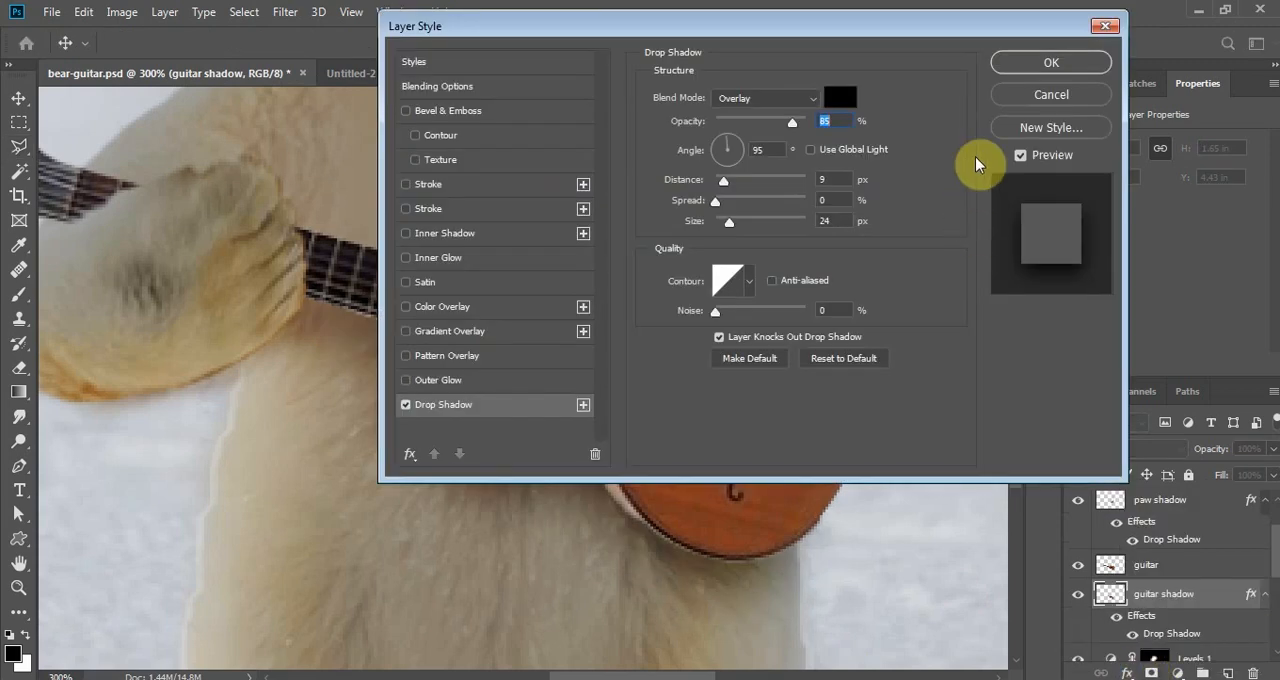
click(1022, 64)
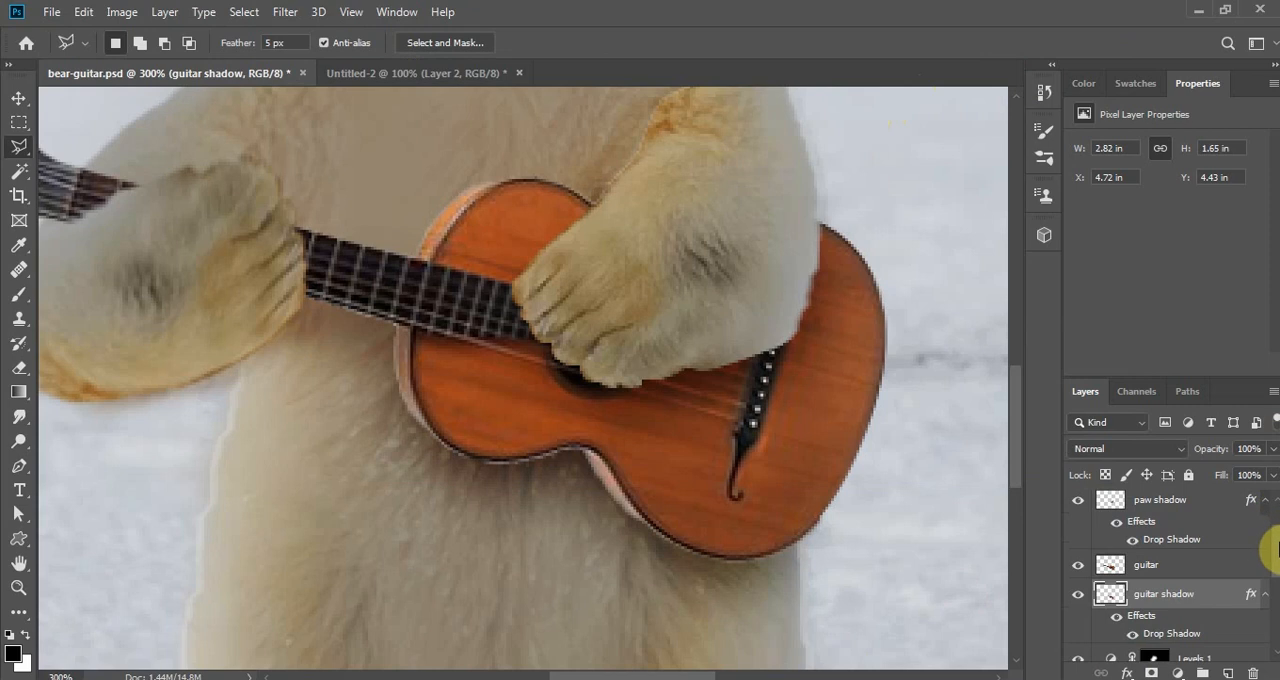
- Set the guitar shadow layer's Drop Shadow to 100% opacity, 4% spread and 16 px size
scroll(1275, 549, down, 2)
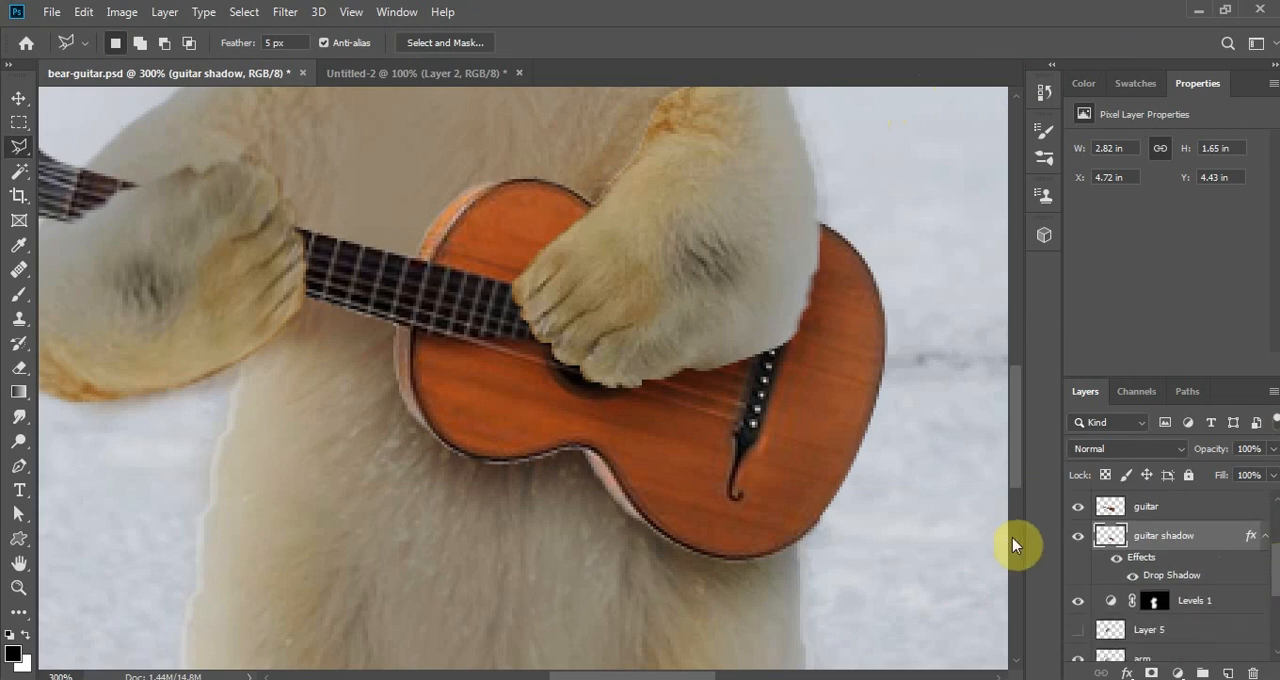
double_click(1205, 583)
drag(894, 29, 1041, 55)
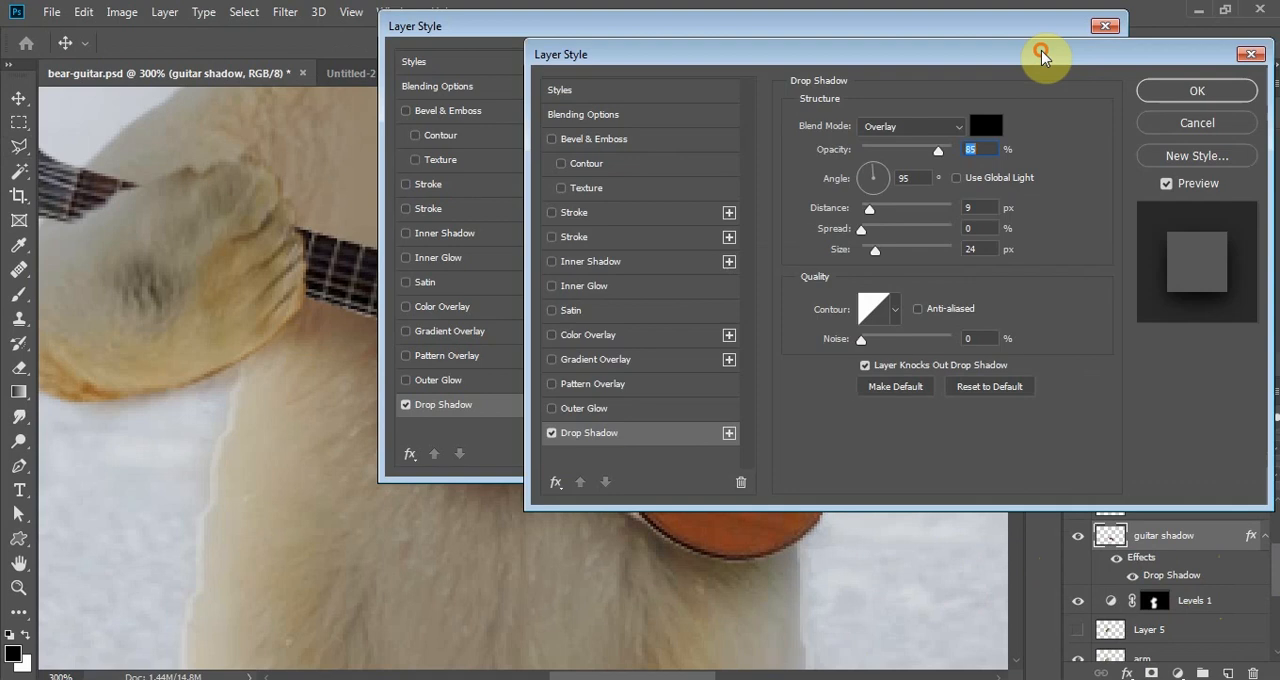
drag(963, 55, 929, 19)
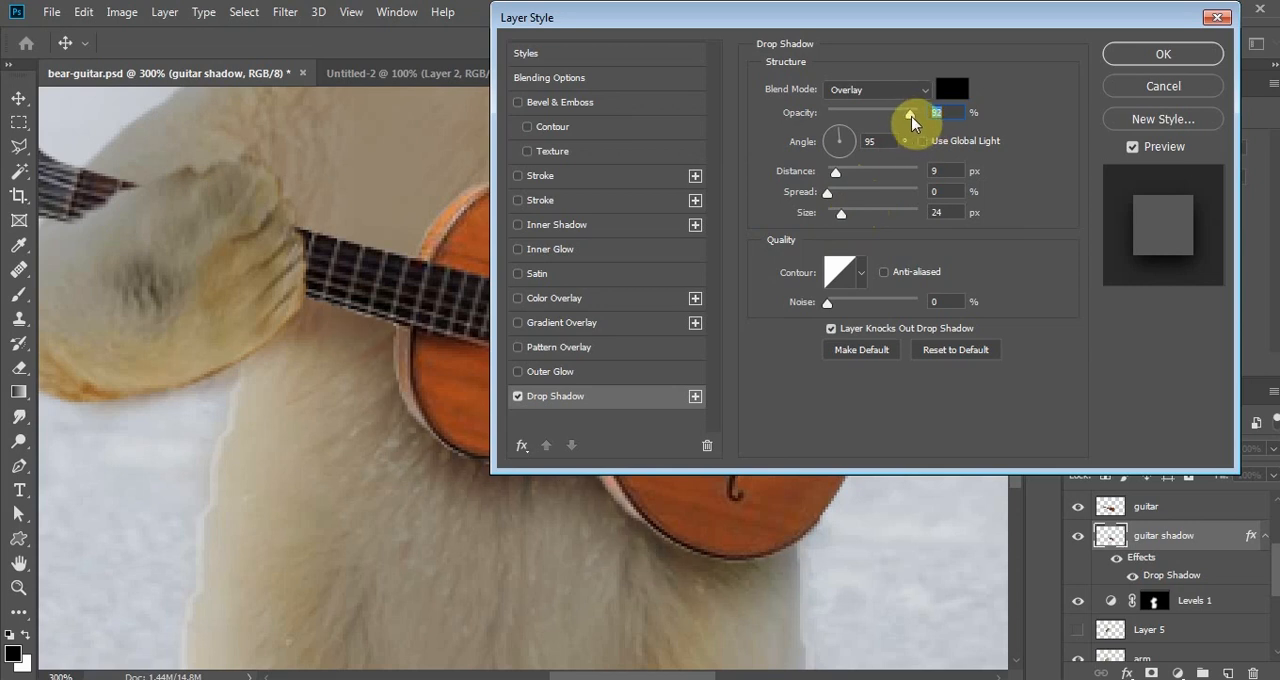
mouse_move(920, 120)
mouse_down()
mouse_move(894, 123)
mouse_move(920, 120)
mouse_up()
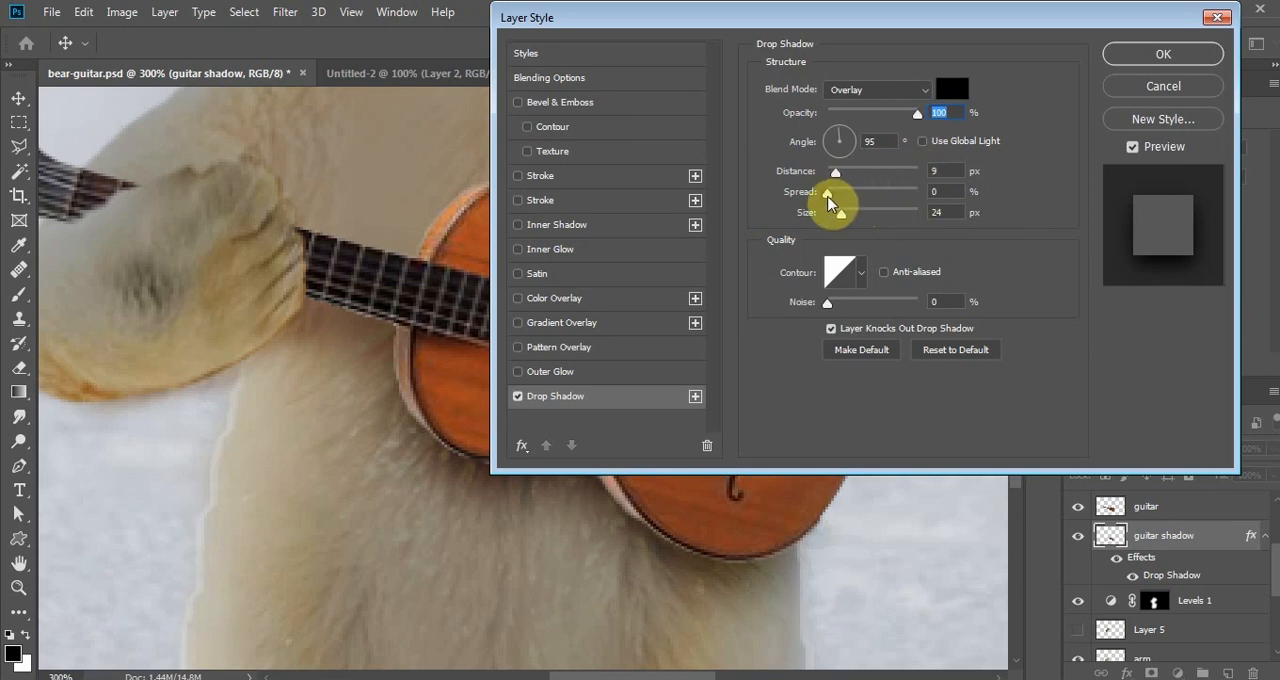
drag(828, 201, 834, 199)
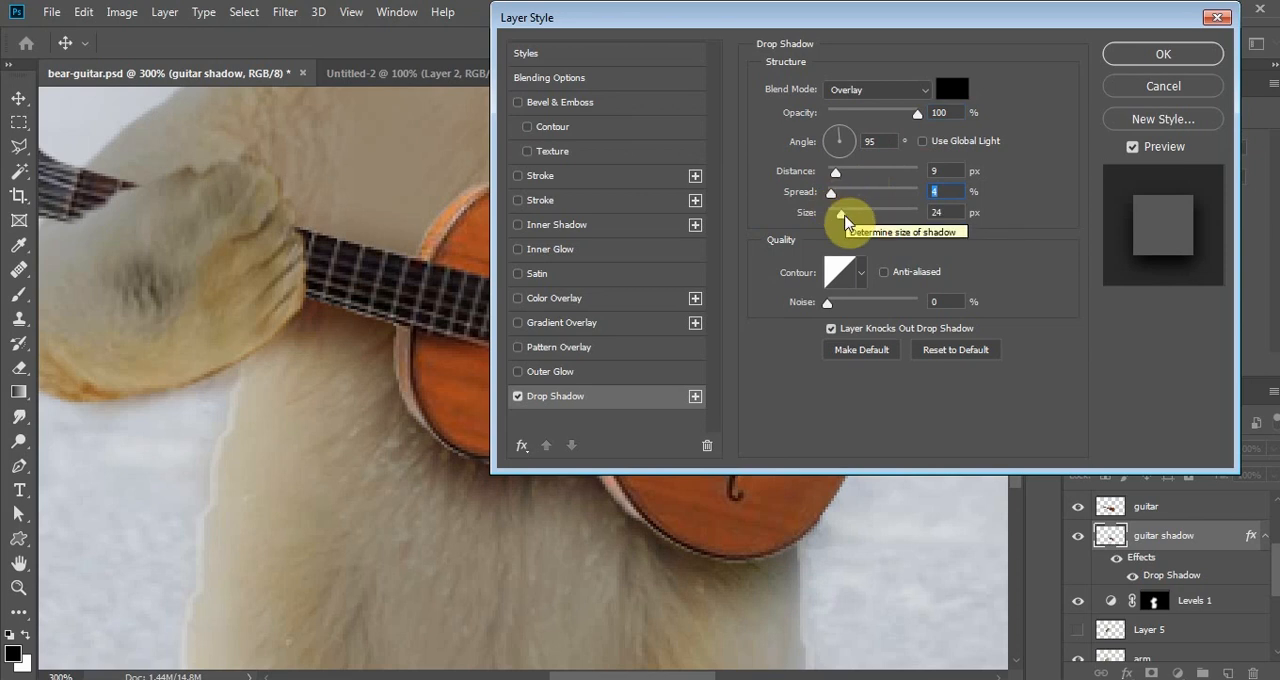
drag(844, 218, 839, 218)
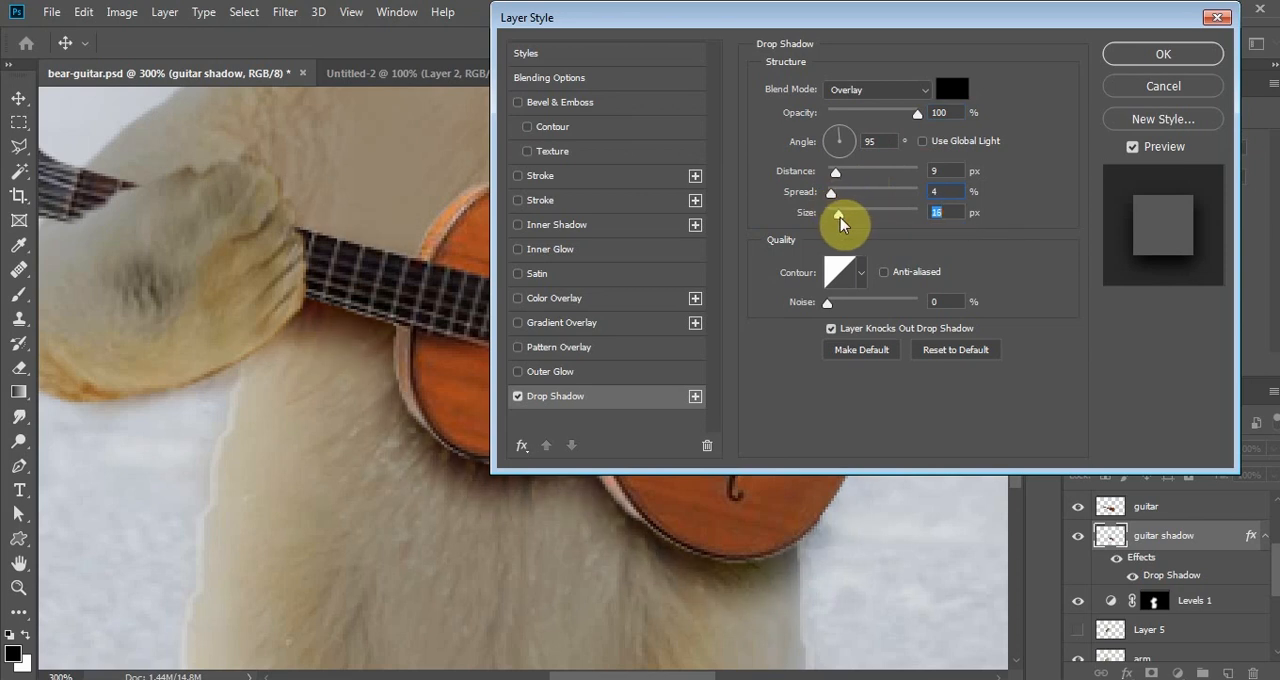
click(1165, 55)
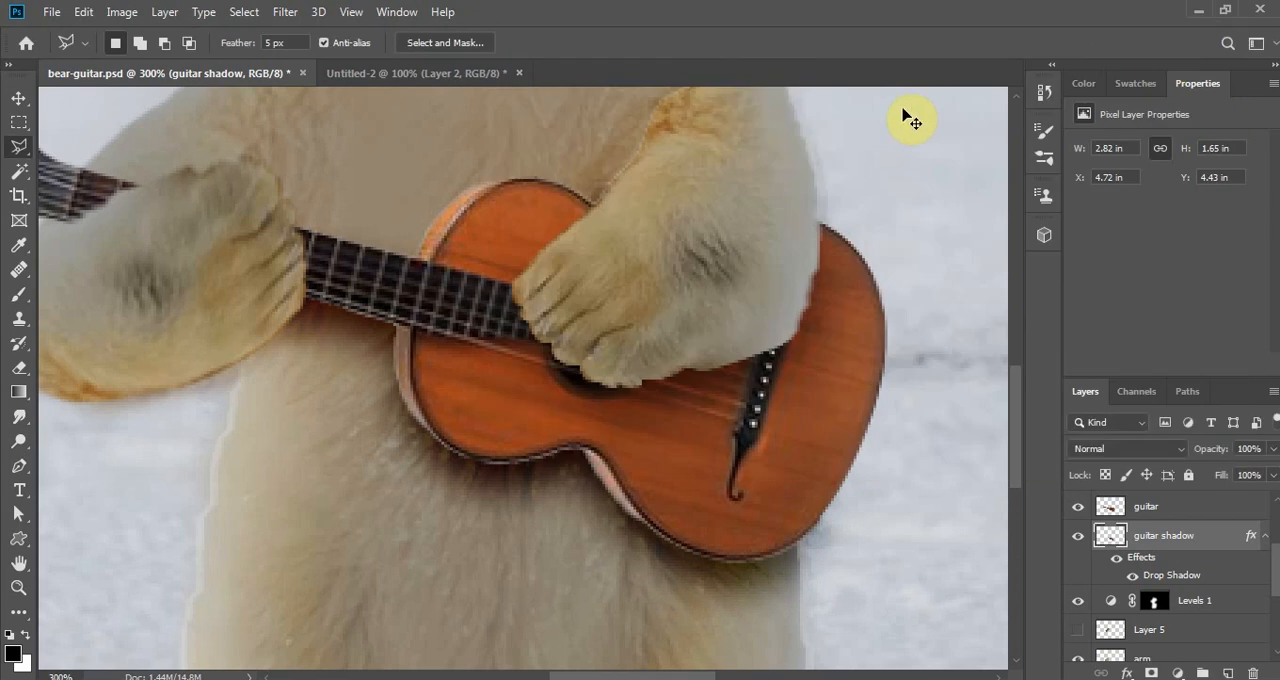
- On the paw copy layer, lasso the lower finger edge beside the guitar neck with a 5 px feather and copy it to a new layer
key(ctrl+minus)
key(ctrl+minus)
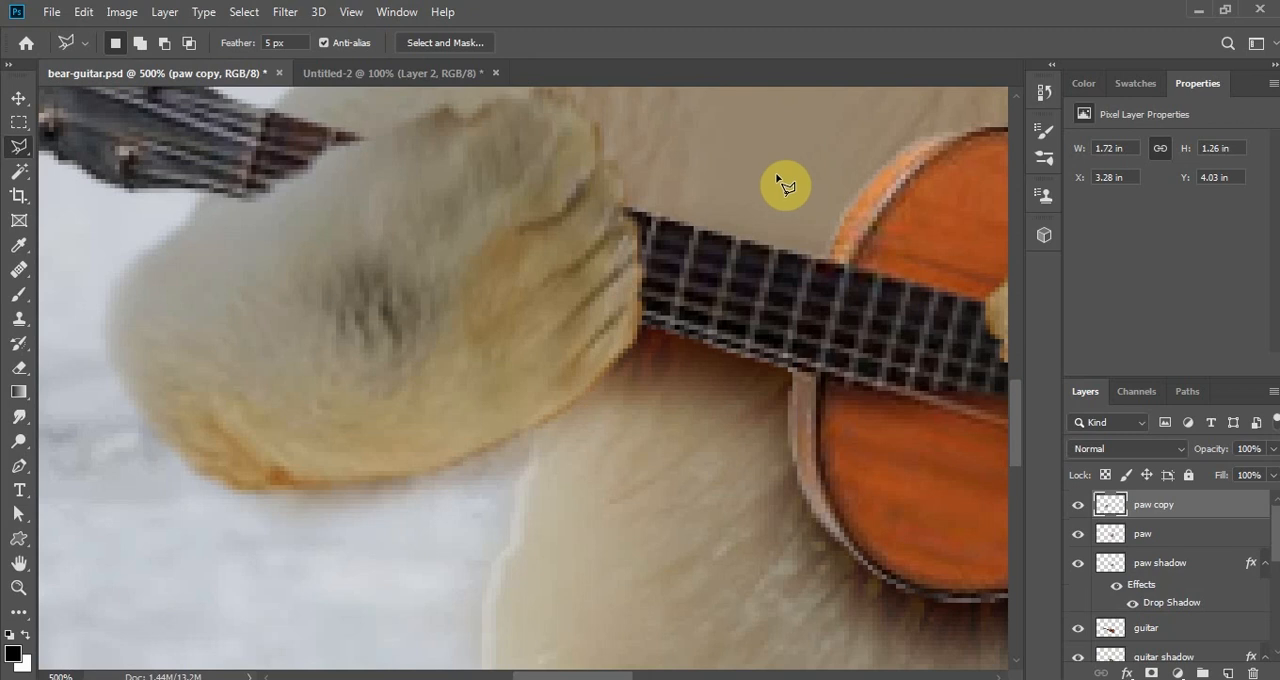
click(522, 354)
click(537, 425)
click(593, 431)
click(655, 394)
click(655, 327)
click(601, 298)
click(545, 313)
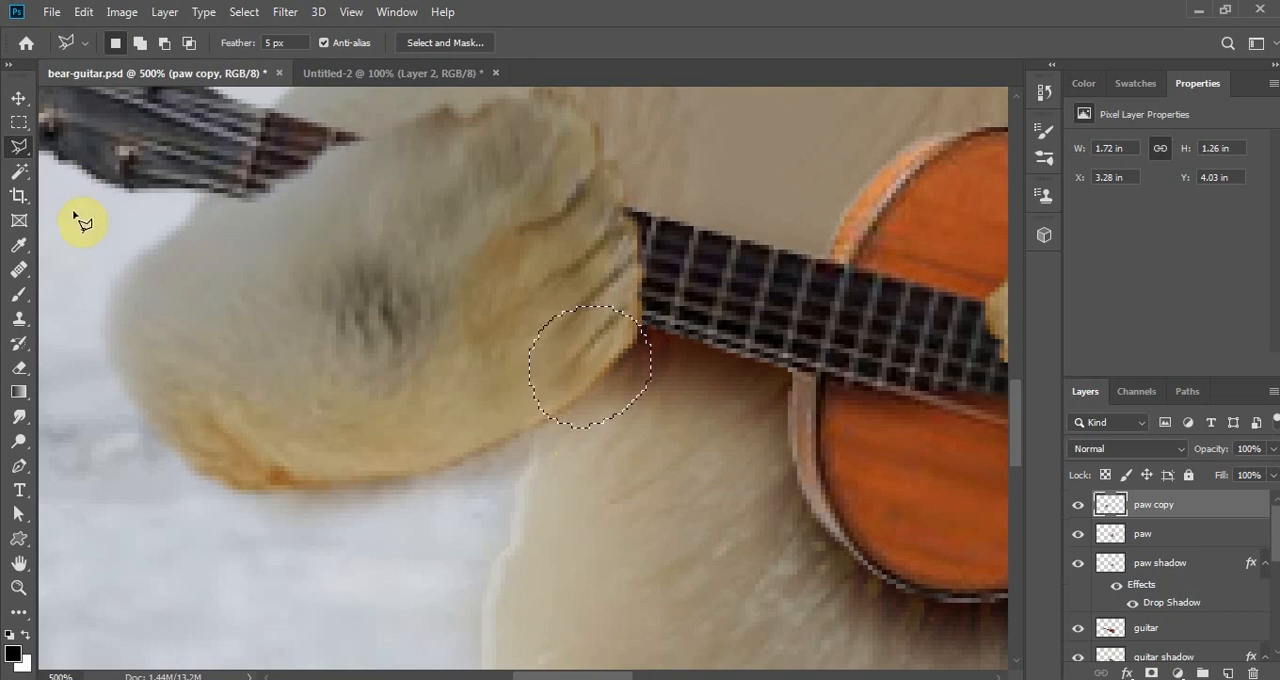
right_click(593, 368)
click(729, 150)
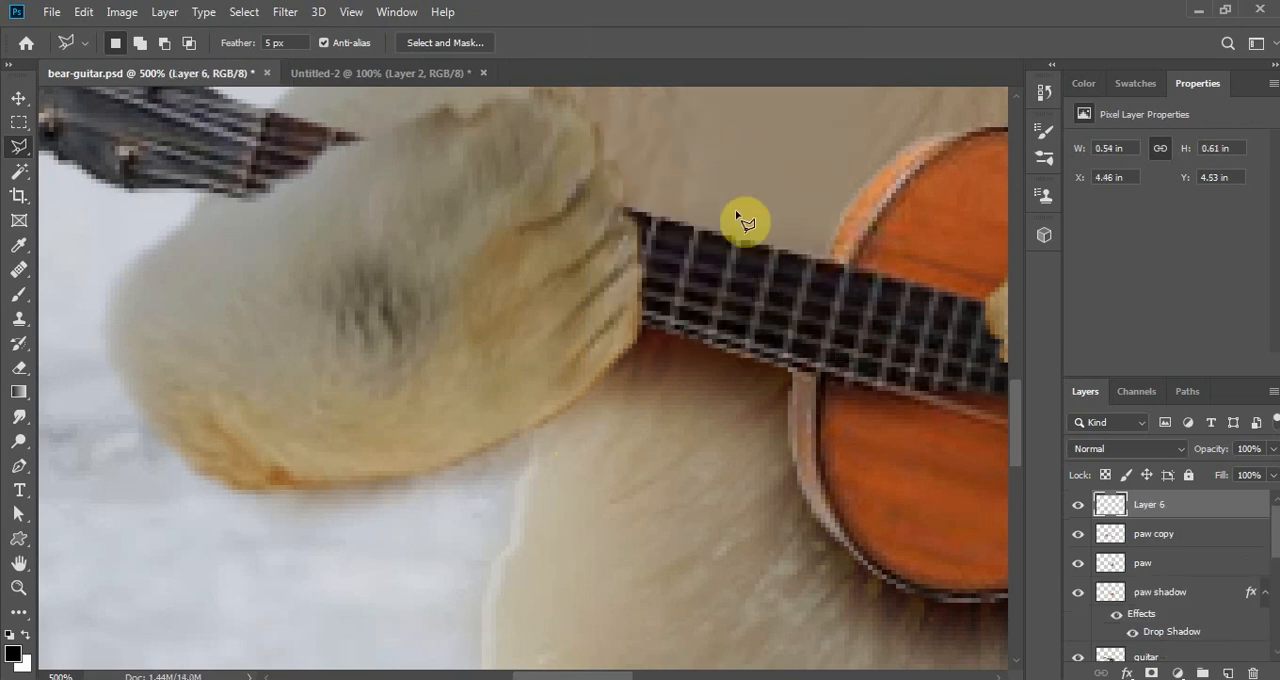
- Move the copied finger layer below paw copy and give it an Overlay Drop Shadow: 66% opacity, 125° angle, 9 px distance, 4% spread, 16 px size
drag(1205, 513, 1206, 548)
click(1126, 674)
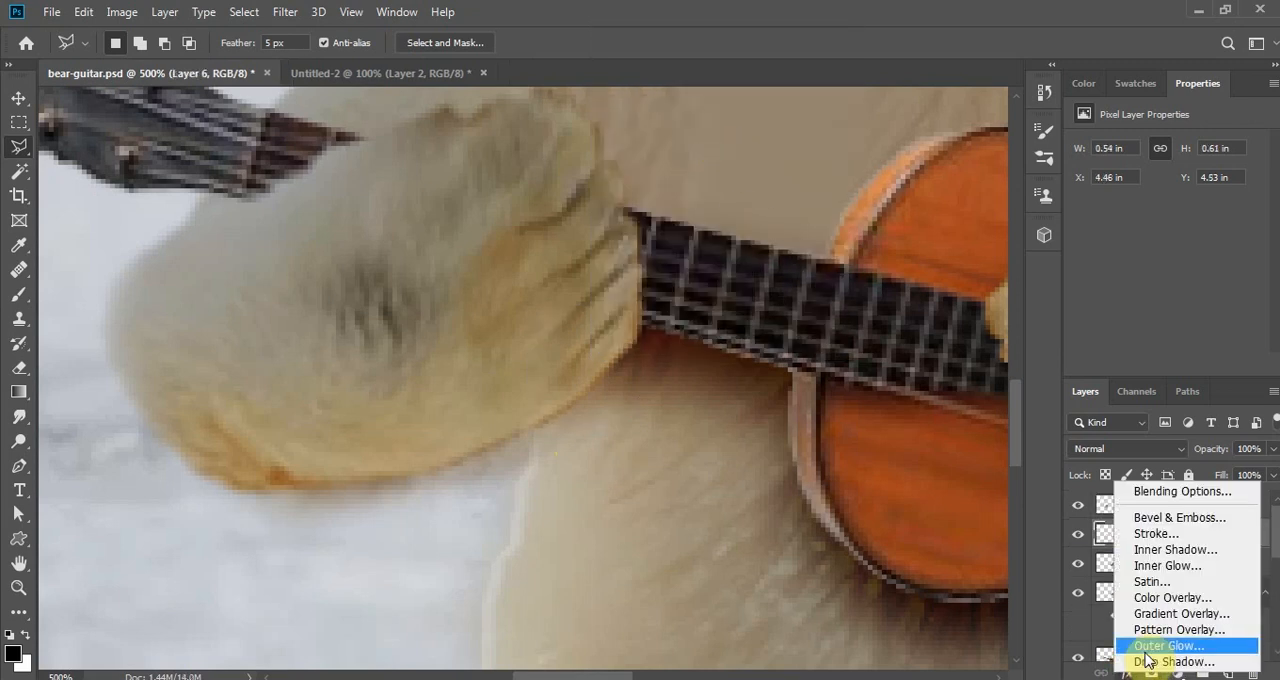
click(1150, 661)
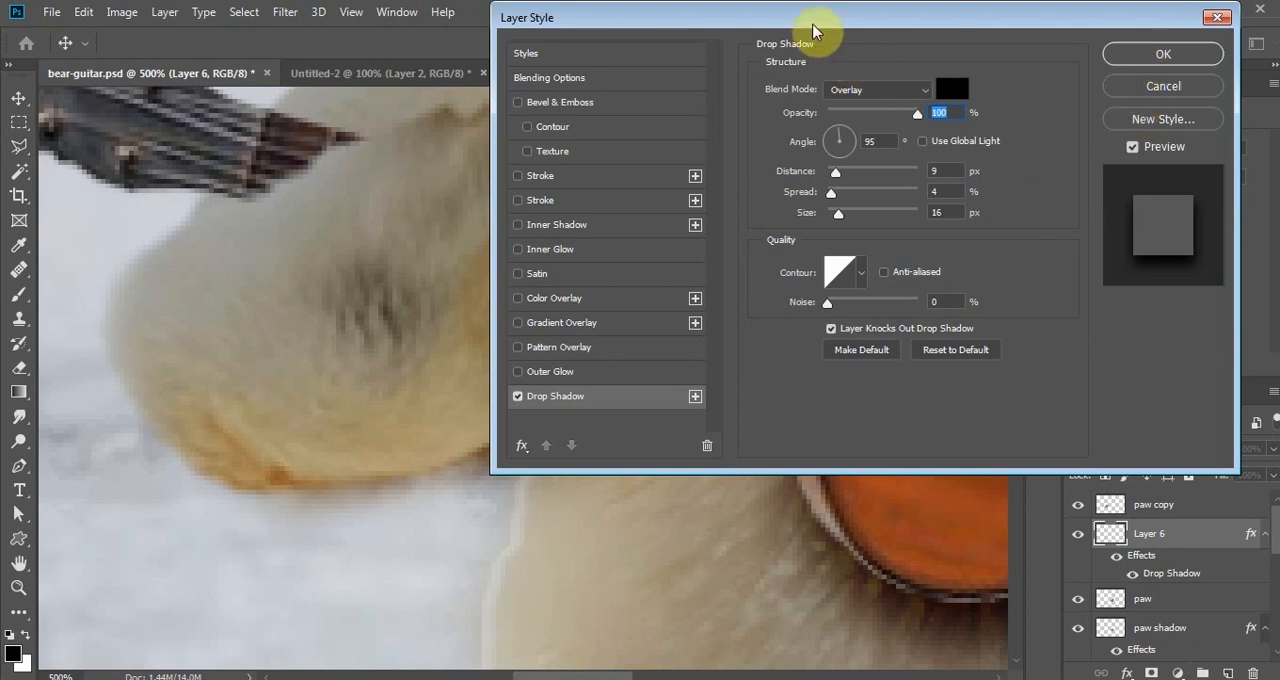
drag(813, 24, 1114, 46)
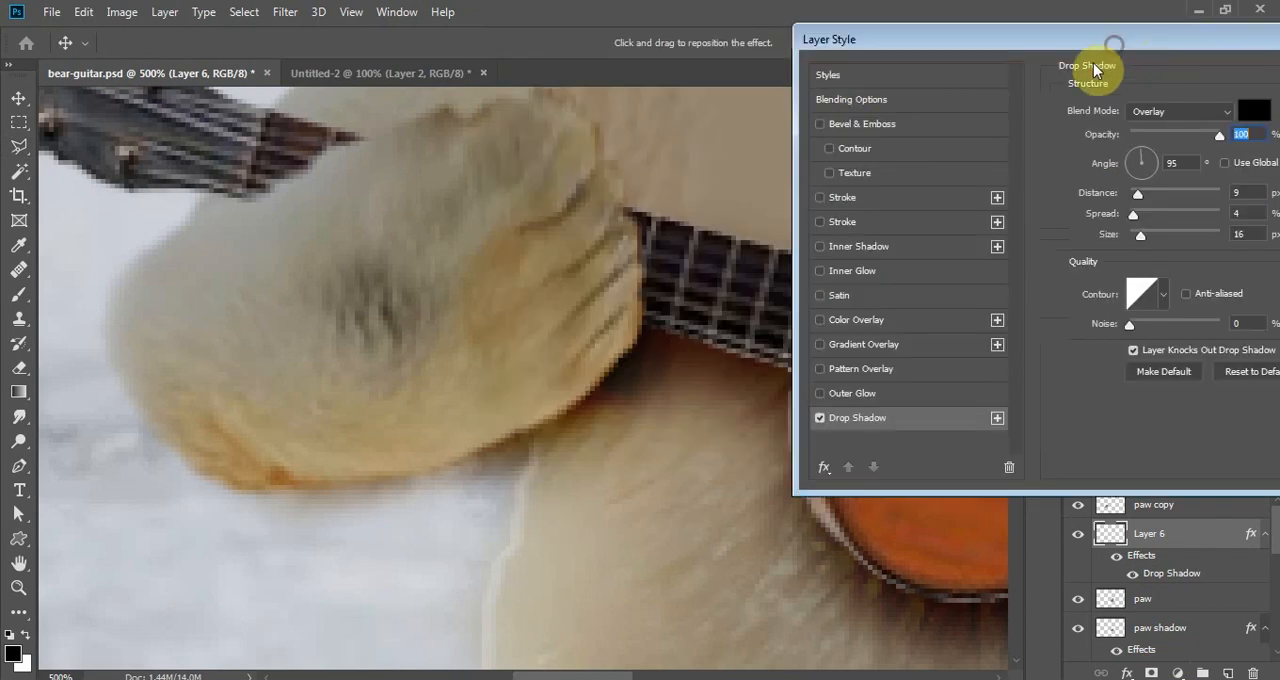
click(1136, 162)
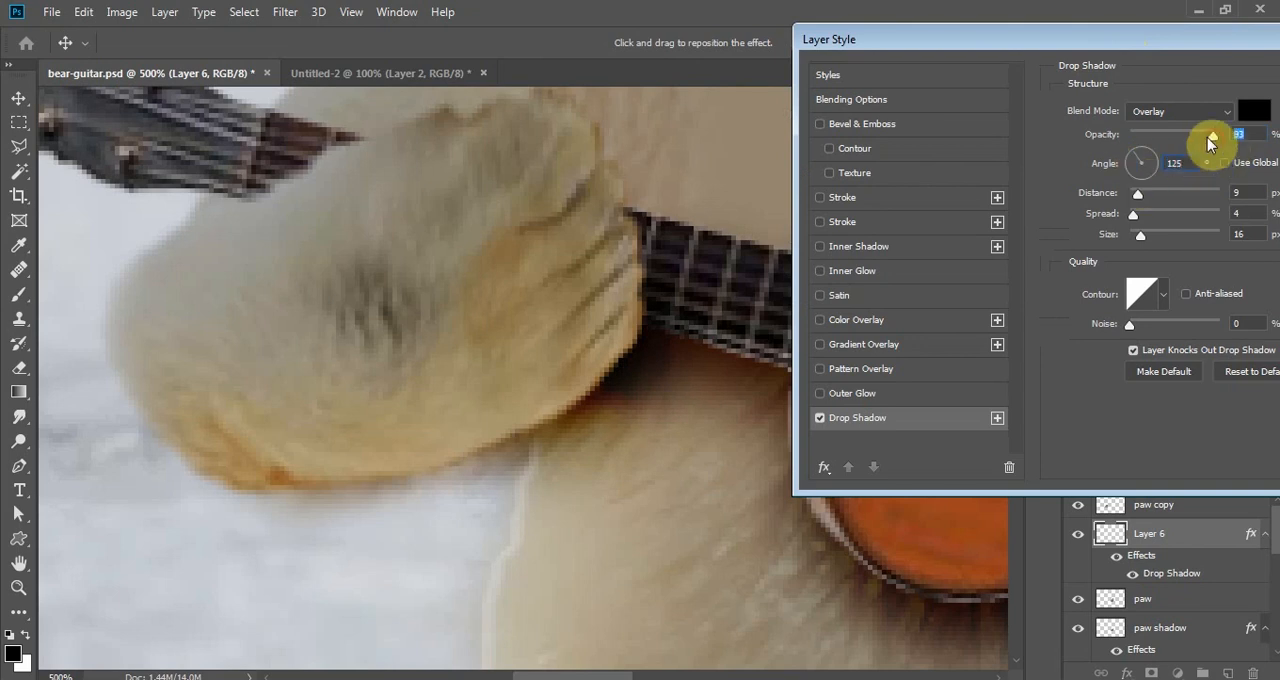
drag(1219, 135, 1178, 140)
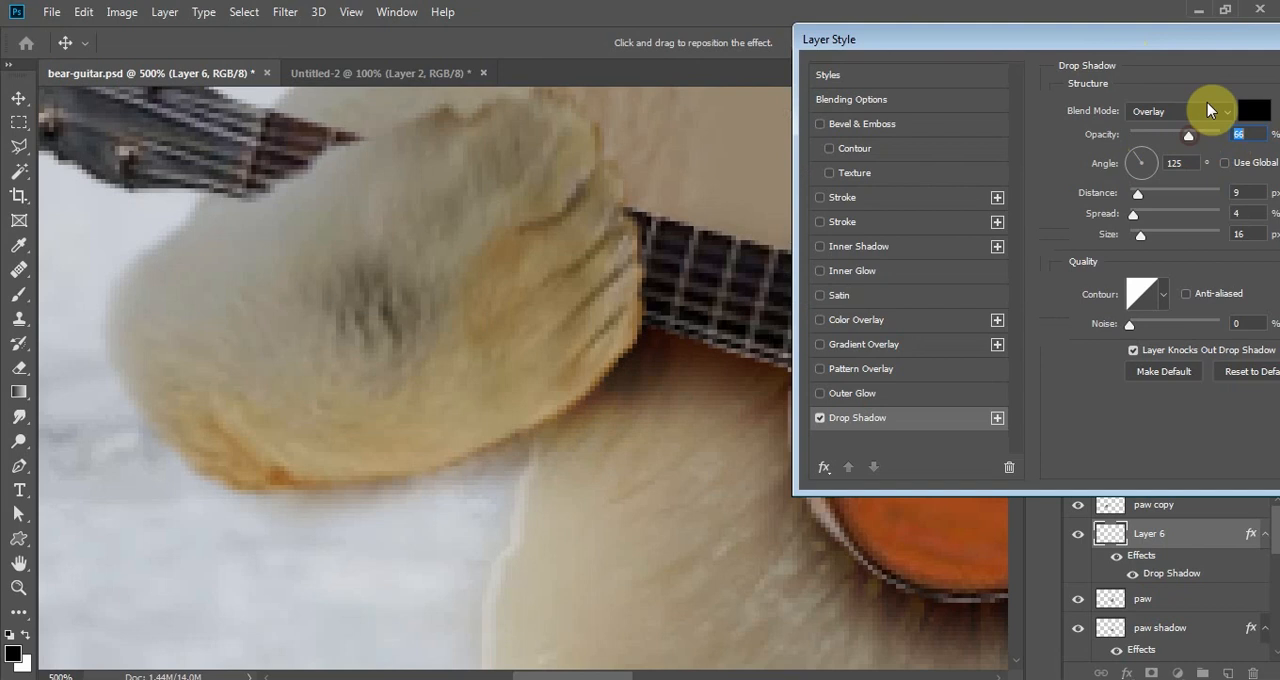
drag(1224, 44, 936, 112)
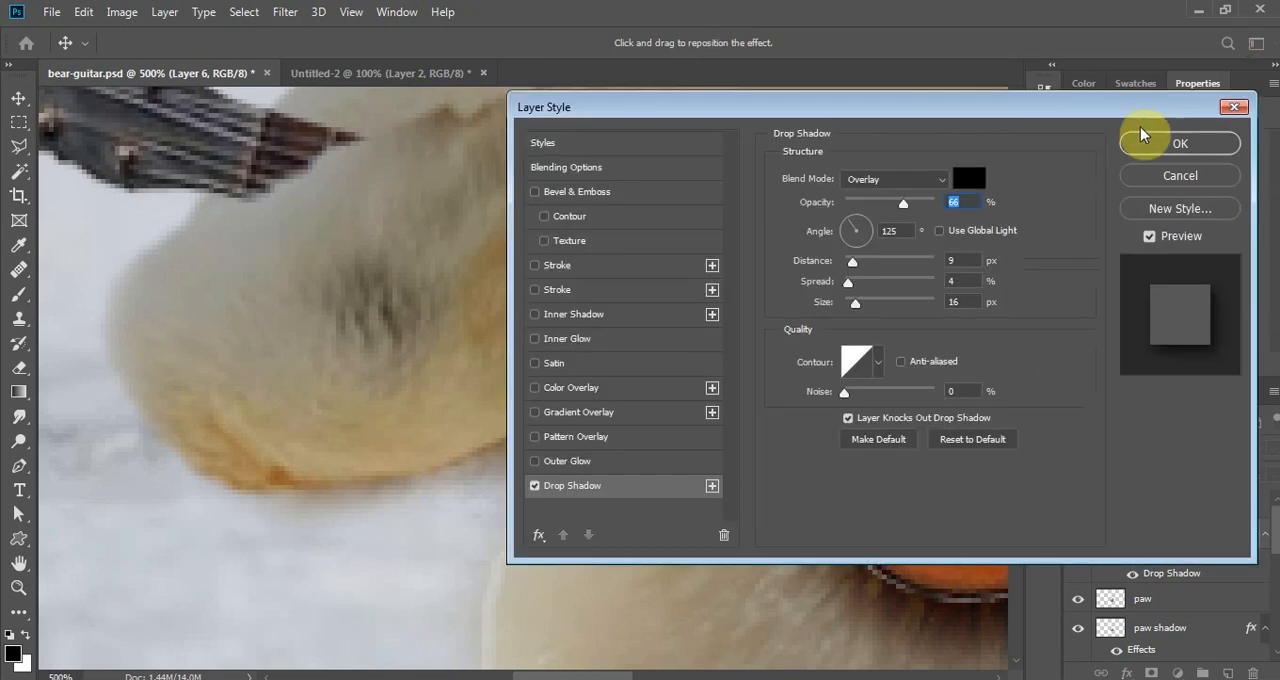
click(1161, 139)
- View the whole composite and save the bear-guitar.psd document
key(l)
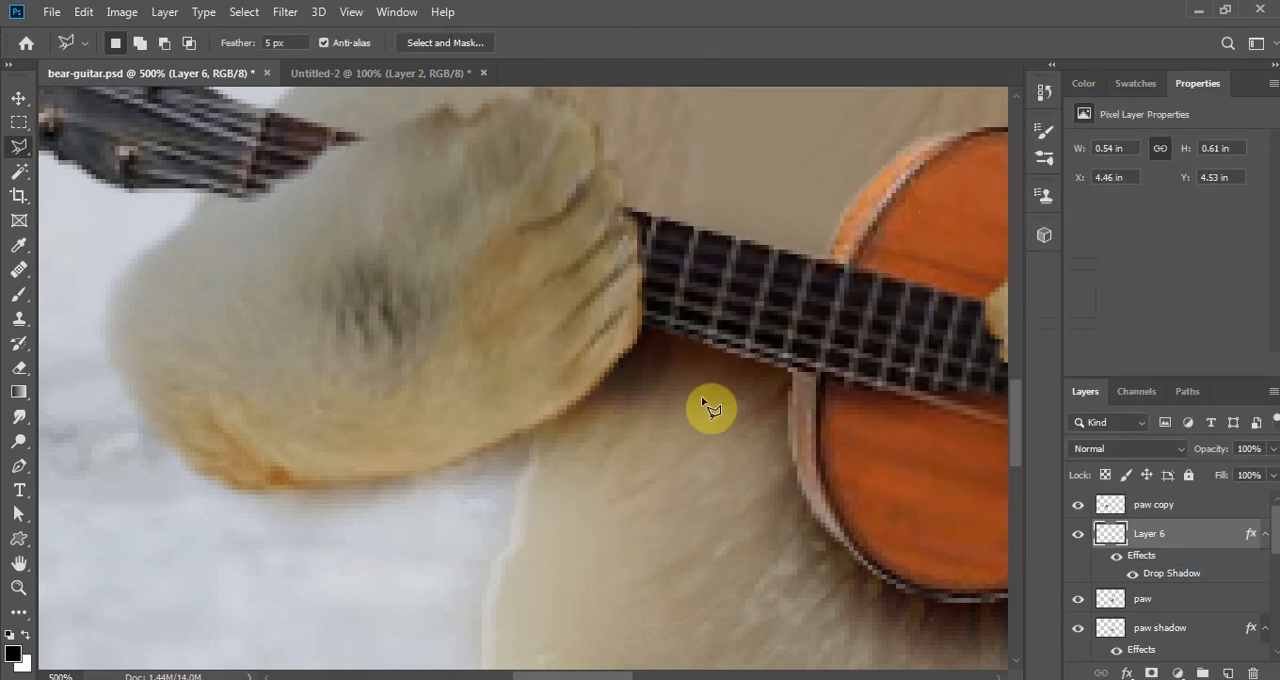
scroll(707, 408, down, 3)
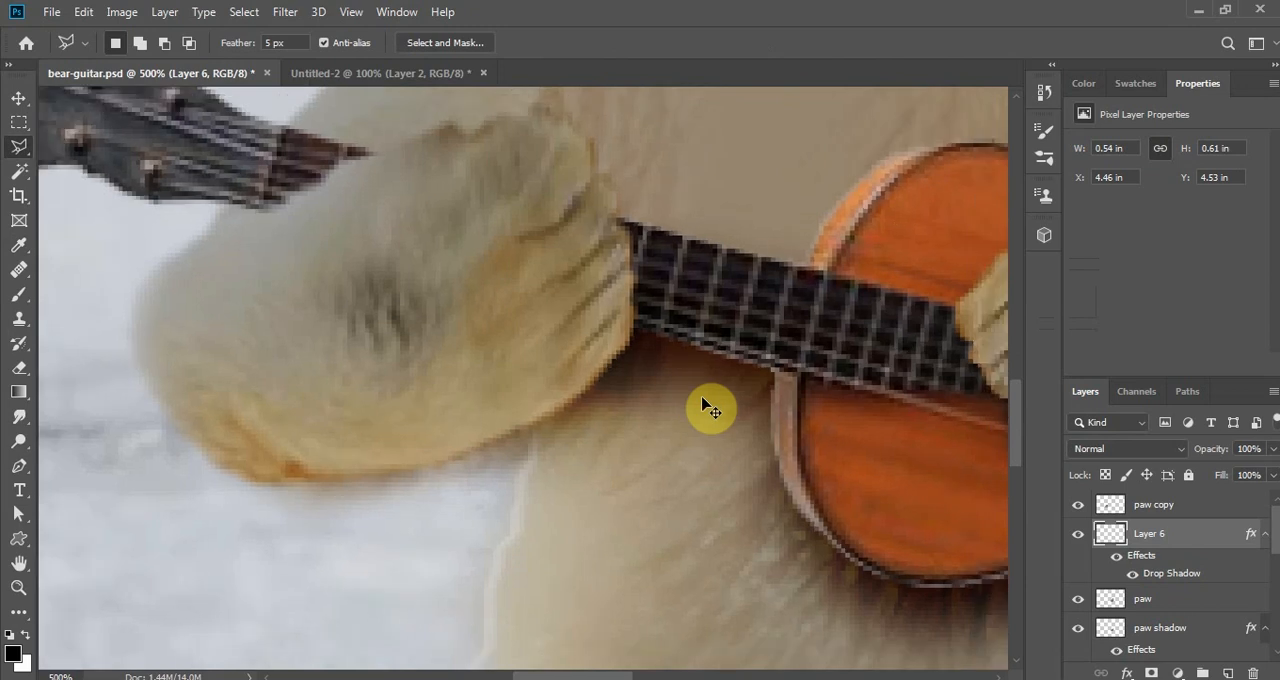
scroll(707, 408, down, 2)
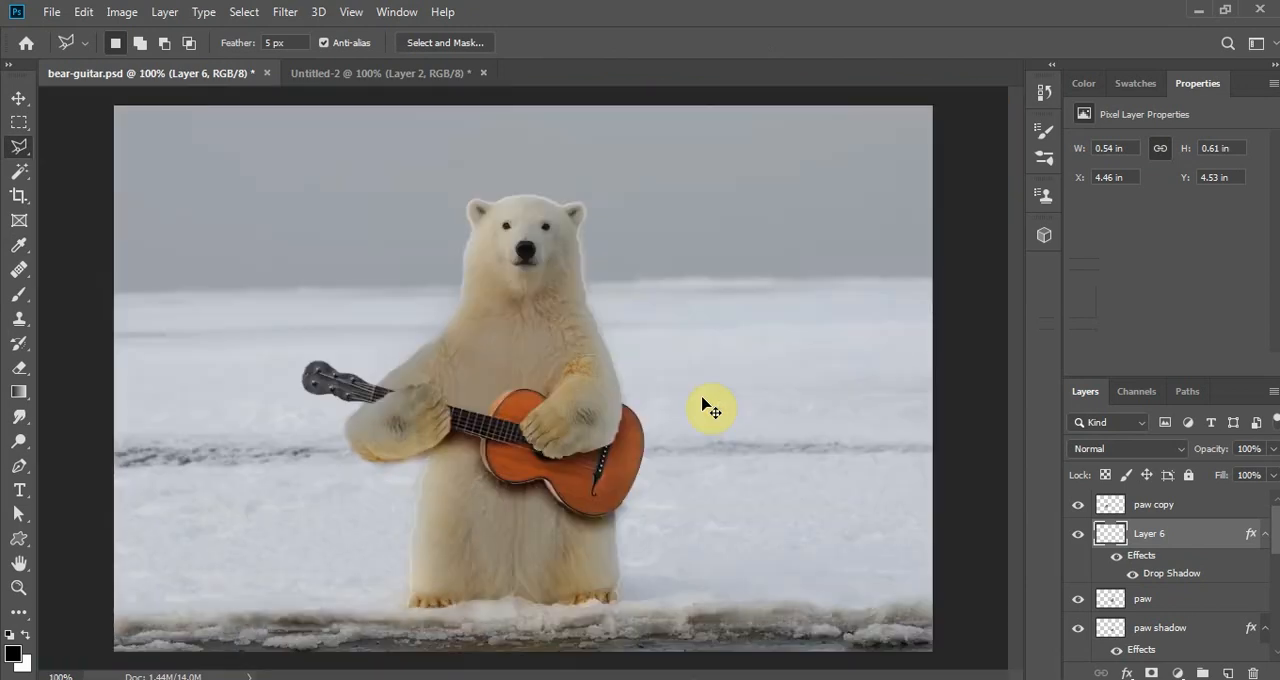
key(ctrl+s)
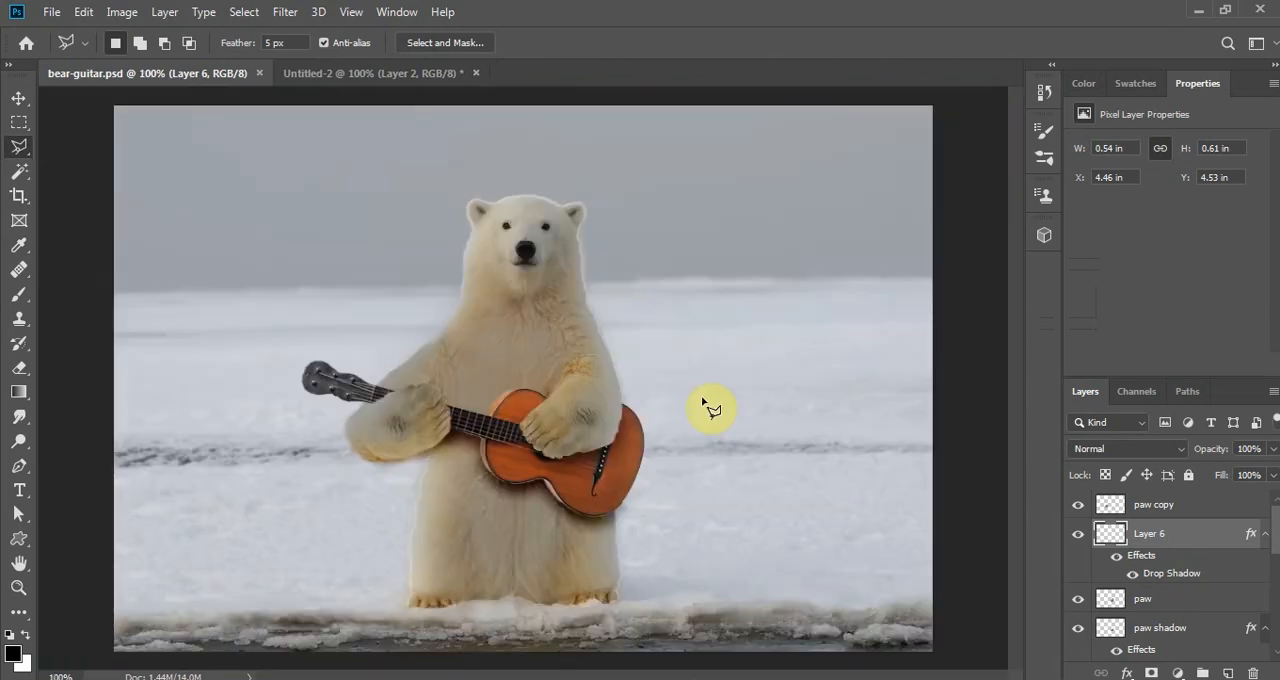
- Hide and reshow the Layer 6 and paw layers to identify which one holds the strumming arm
key(ctrl+plus)
key(ctrl+plus)
key(ctrl+plus)
key(s)
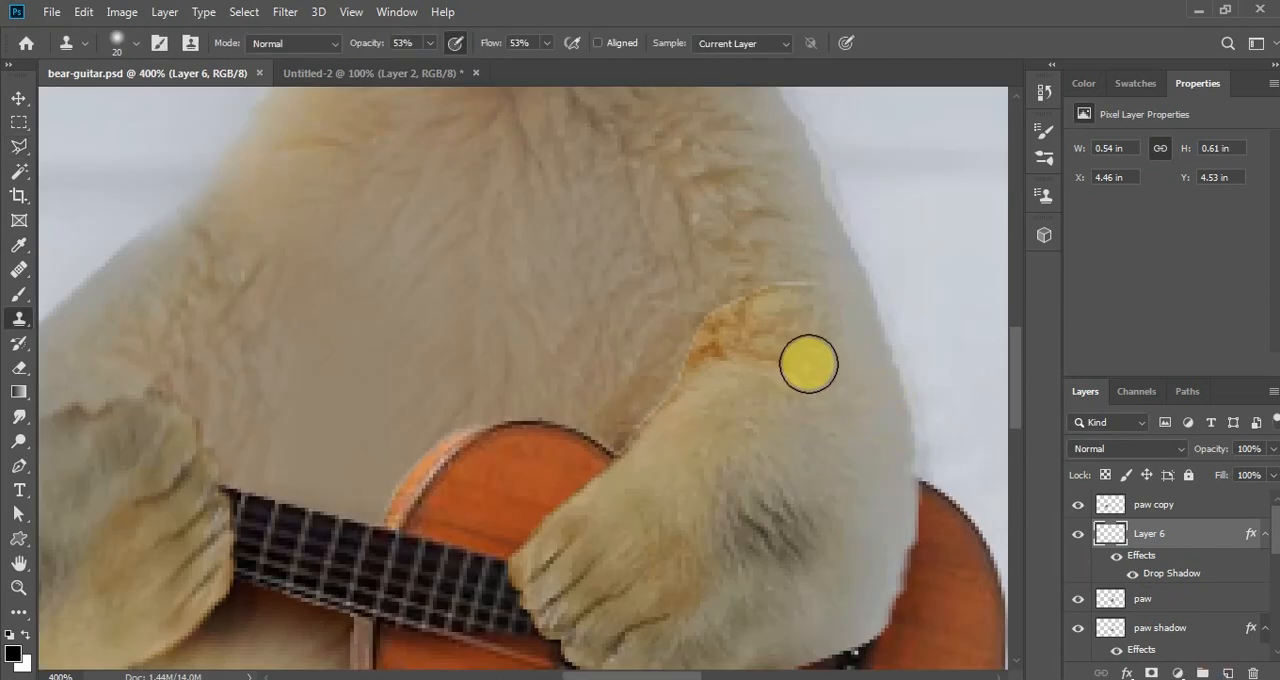
drag(786, 356, 773, 341)
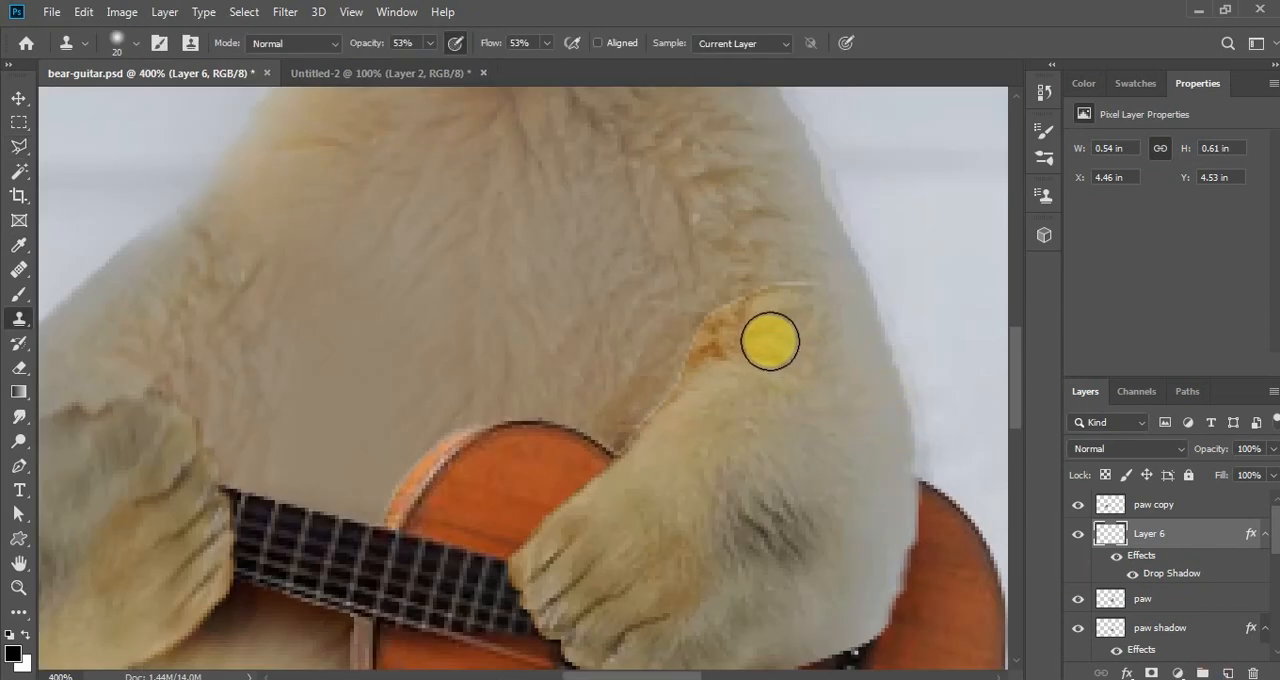
click(1078, 536)
click(1078, 536)
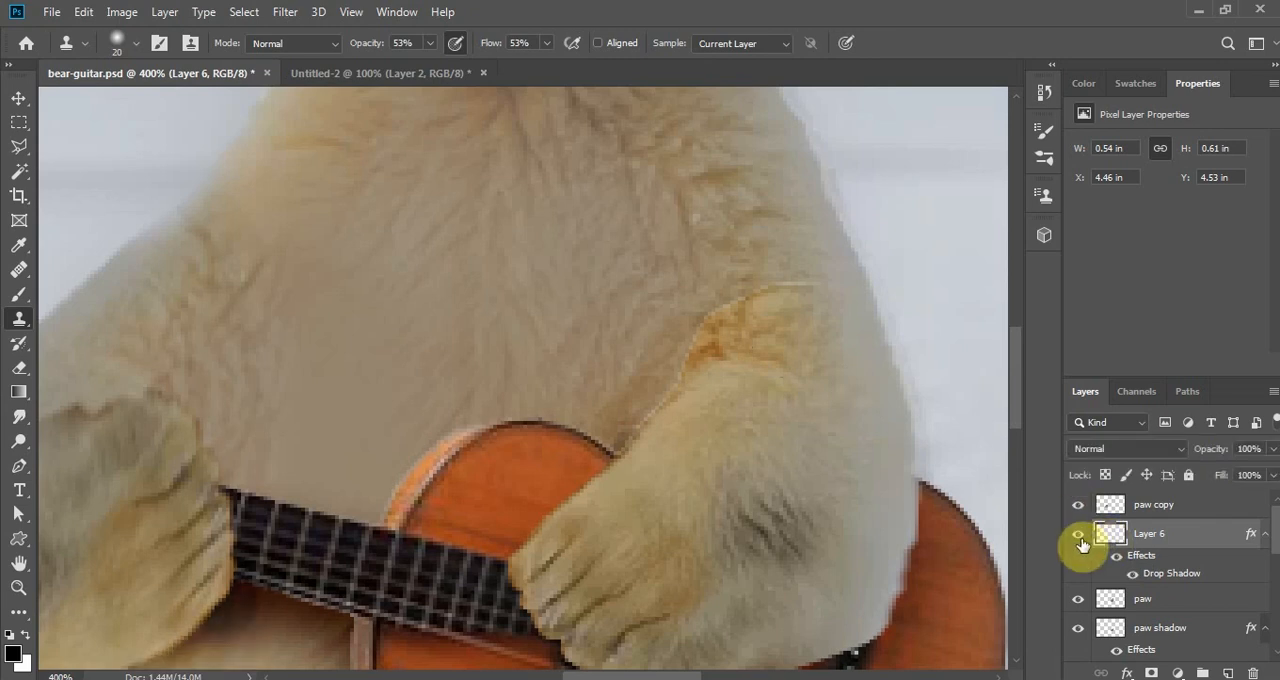
click(1078, 600)
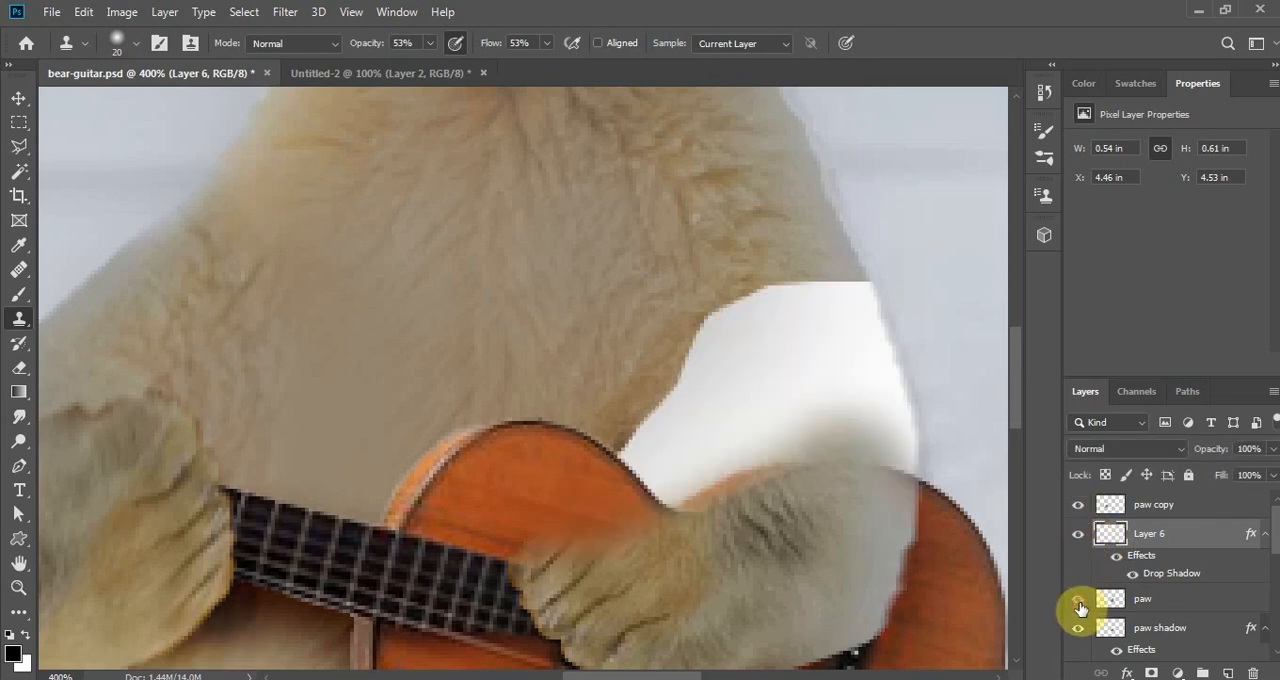
click(1078, 600)
- On the paw layer, clone paler arm fur over the orange patch near the strumming arm's elbow with a 20 px Clone Stamp
click(1170, 600)
alt+click(824, 373)
drag(799, 348, 786, 354)
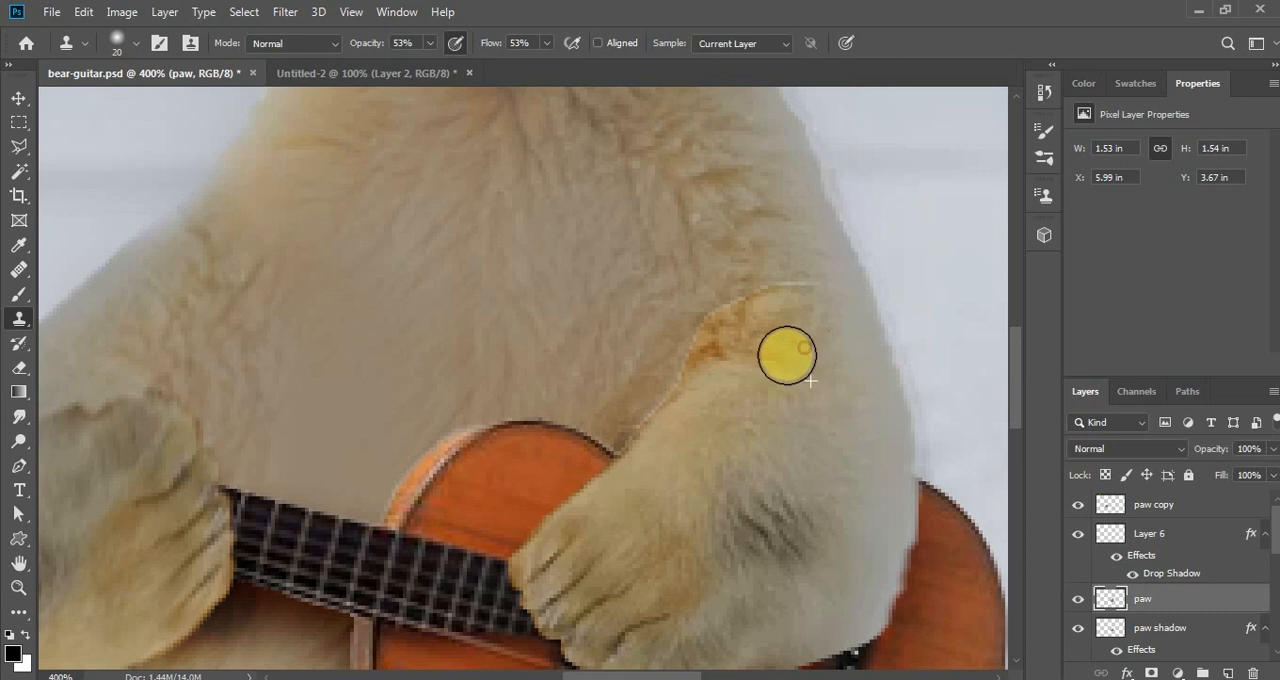
click(768, 349)
click(743, 360)
click(729, 361)
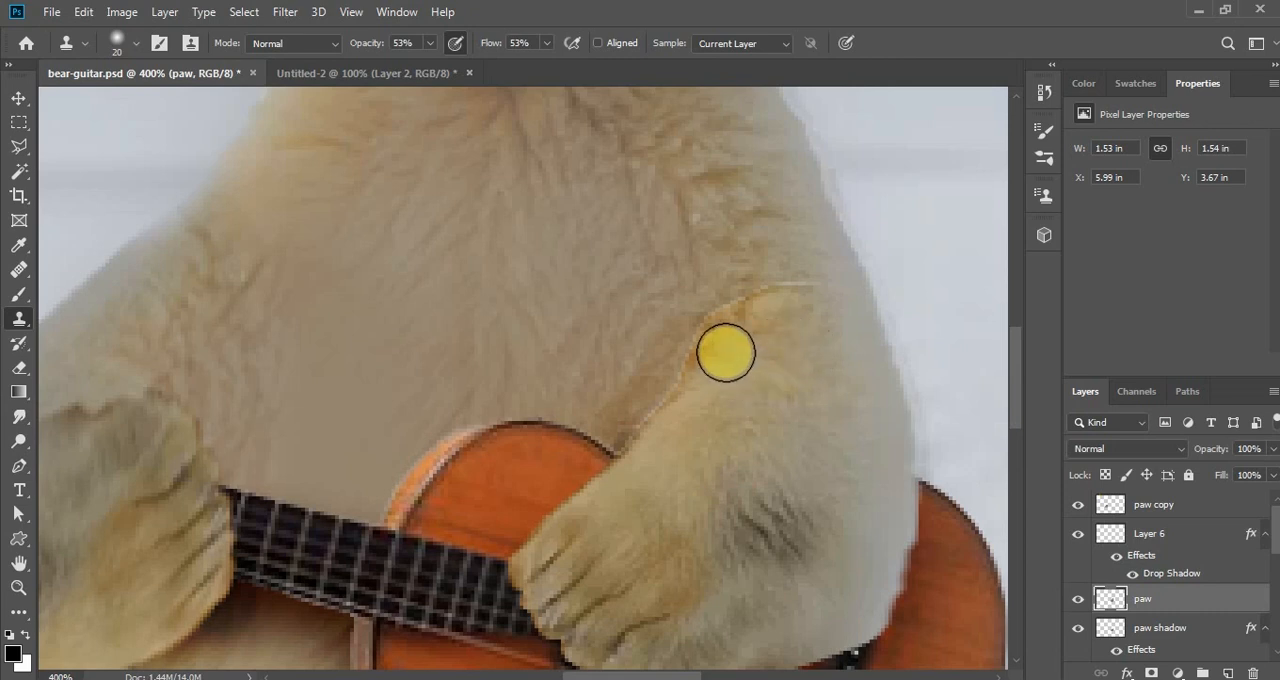
click(722, 351)
click(720, 350)
alt+click(814, 341)
click(733, 346)
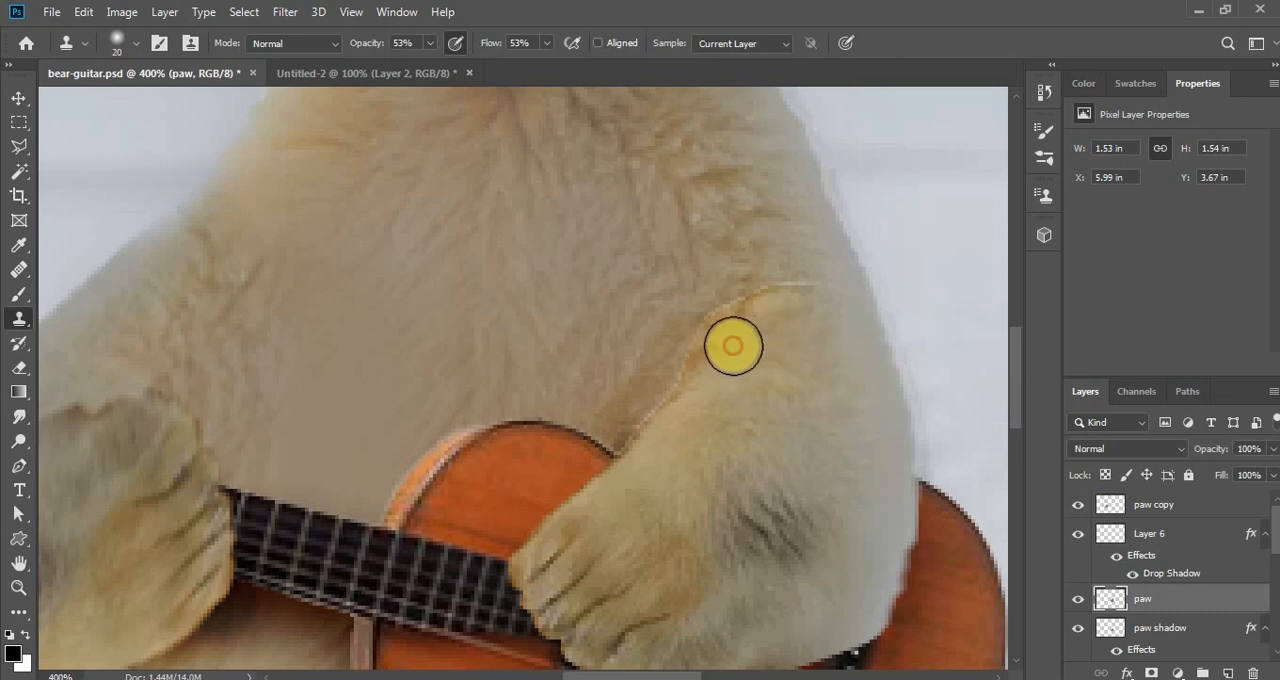
- Clone fur along the strumming arm's upper edge to blend the light seam into the chest, undoing a stray stroke
mouse_move(731, 344)
mouse_down()
mouse_move(769, 308)
mouse_move(811, 290)
mouse_up()
click(826, 370)
alt+click(790, 339)
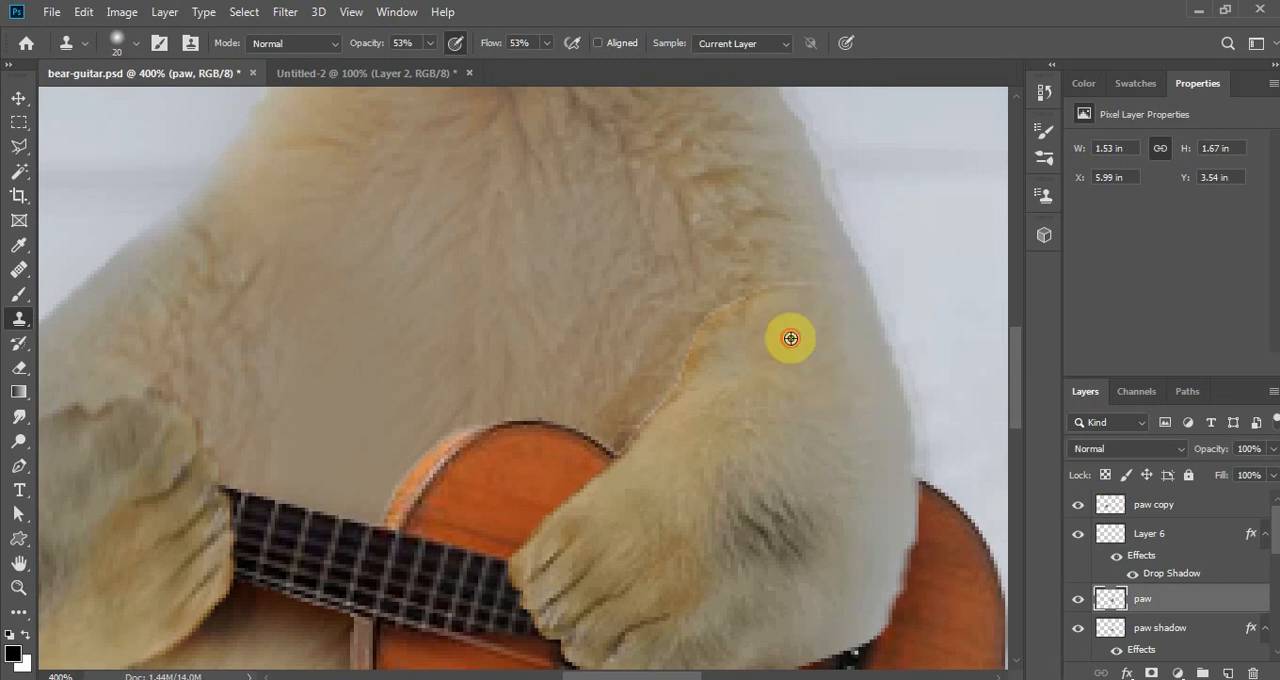
mouse_move(716, 358)
mouse_down()
mouse_move(729, 329)
mouse_move(757, 314)
mouse_up()
alt+click(751, 308)
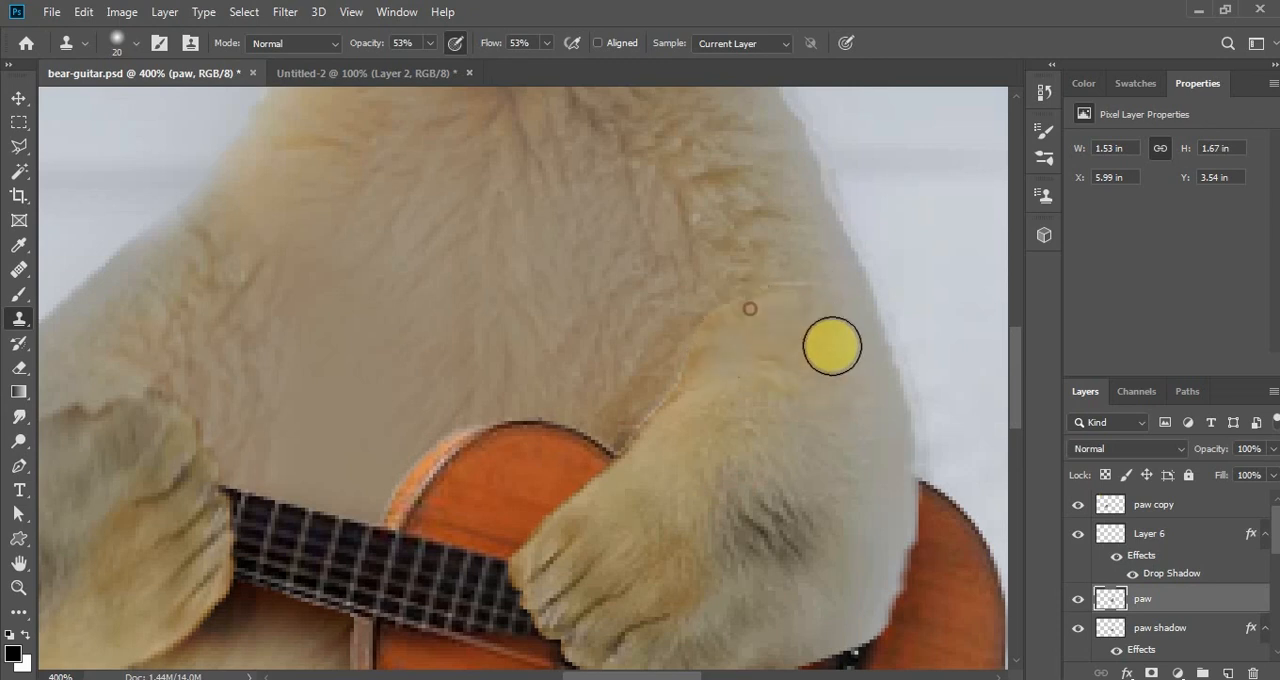
click(875, 440)
key(ctrl+z)
alt+click(839, 339)
drag(715, 349, 742, 345)
key(ctrl+minus)
key(ctrl+minus)
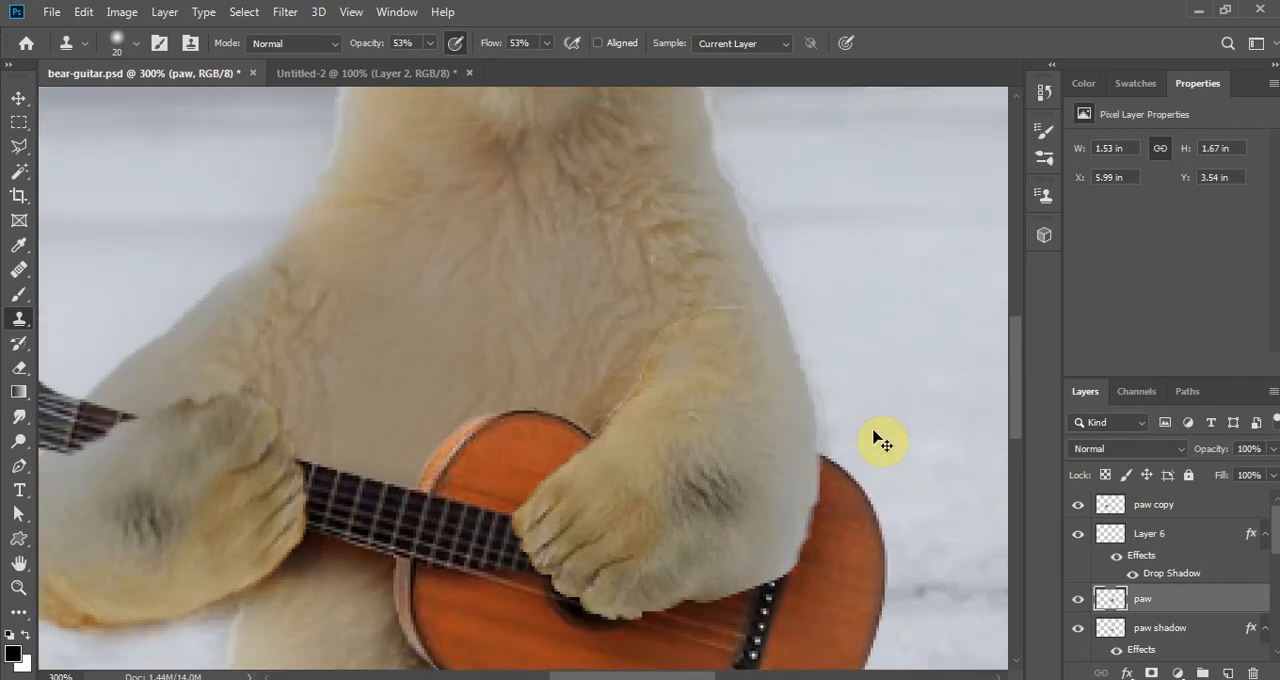
key(ctrl+minus)
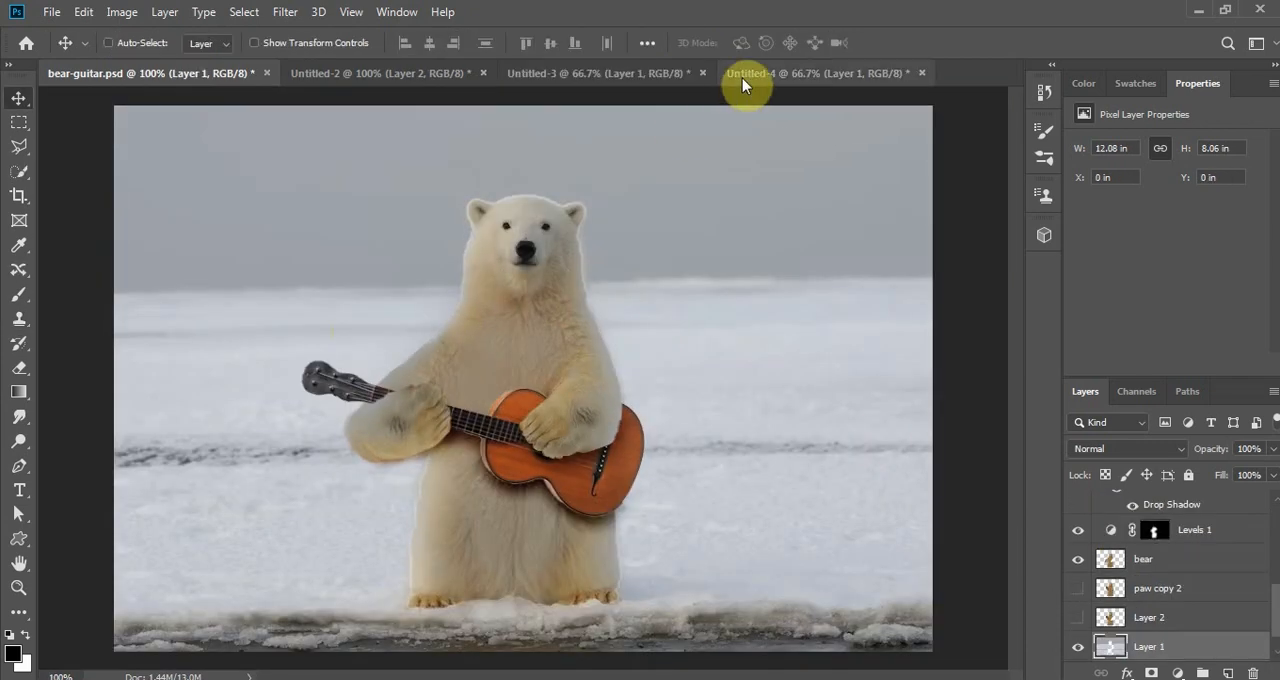
- Bring the sunset sky image from Untitled-4 into bear-guitar.psd and place it behind the bear, over the left part of the background
click(742, 78)
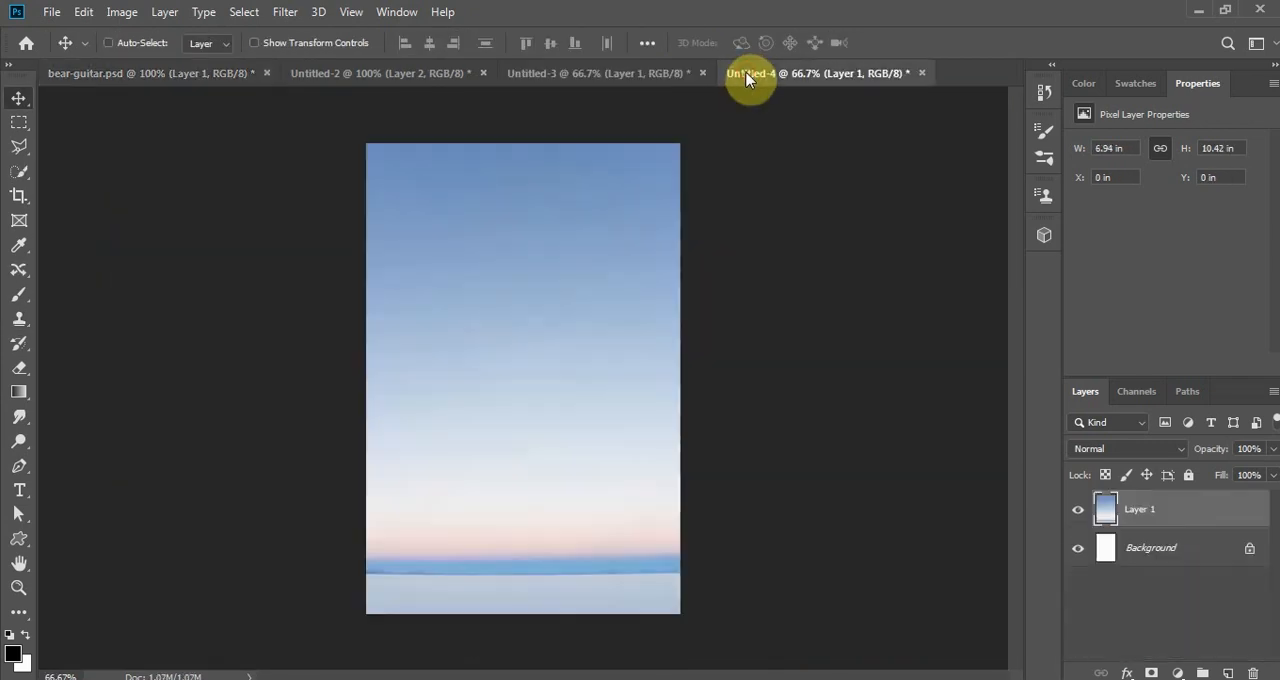
drag(567, 247, 328, 234)
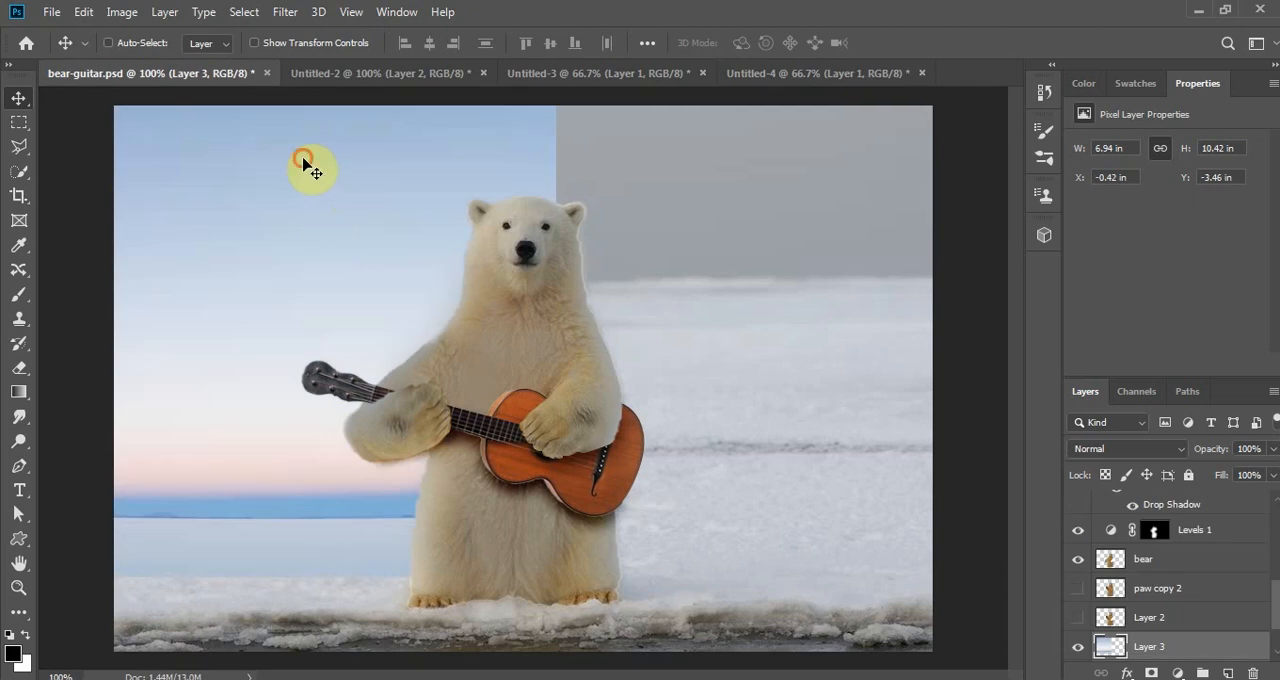
- Align the sky image on Layer 3 with the canvas's upper-left corner and stretch it horizontally to the full canvas width
drag(305, 160, 277, 170)
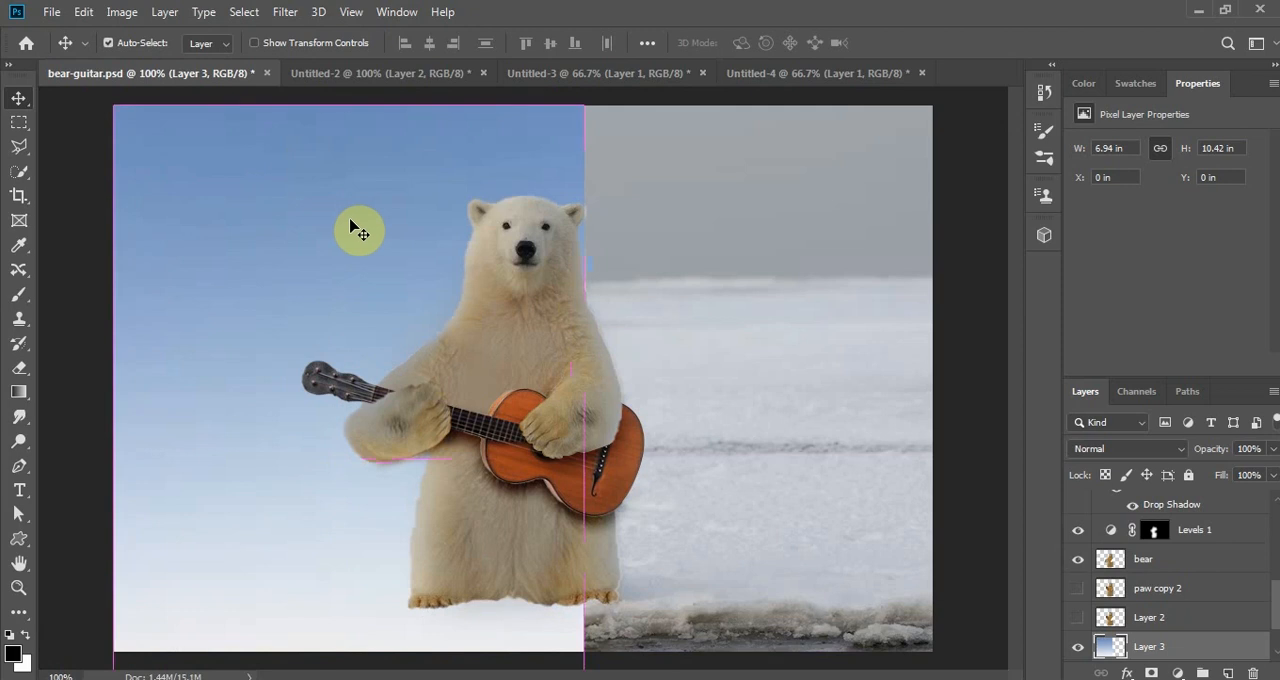
key(ctrl+t)
drag(585, 459, 932, 459)
click(903, 46)
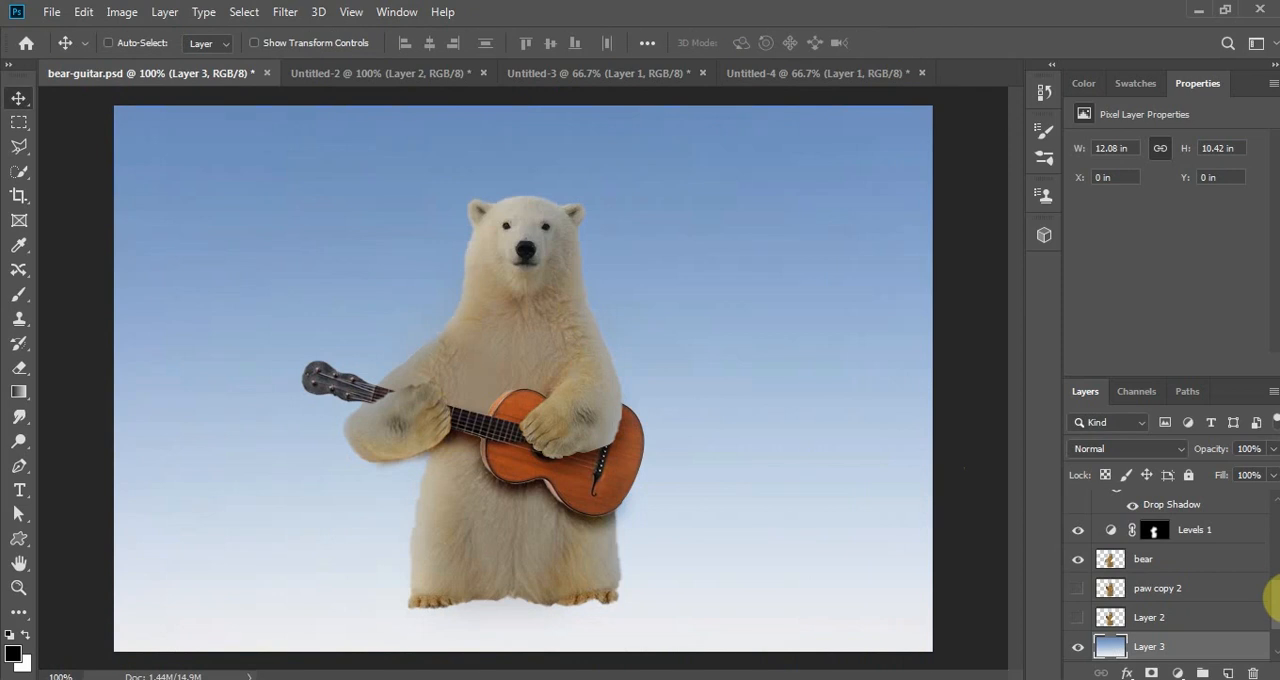
- Hide the Layer 3 sky and select the grey sky area on Layer 1 with the Quick Selection tool
scroll(1275, 622, down, 2)
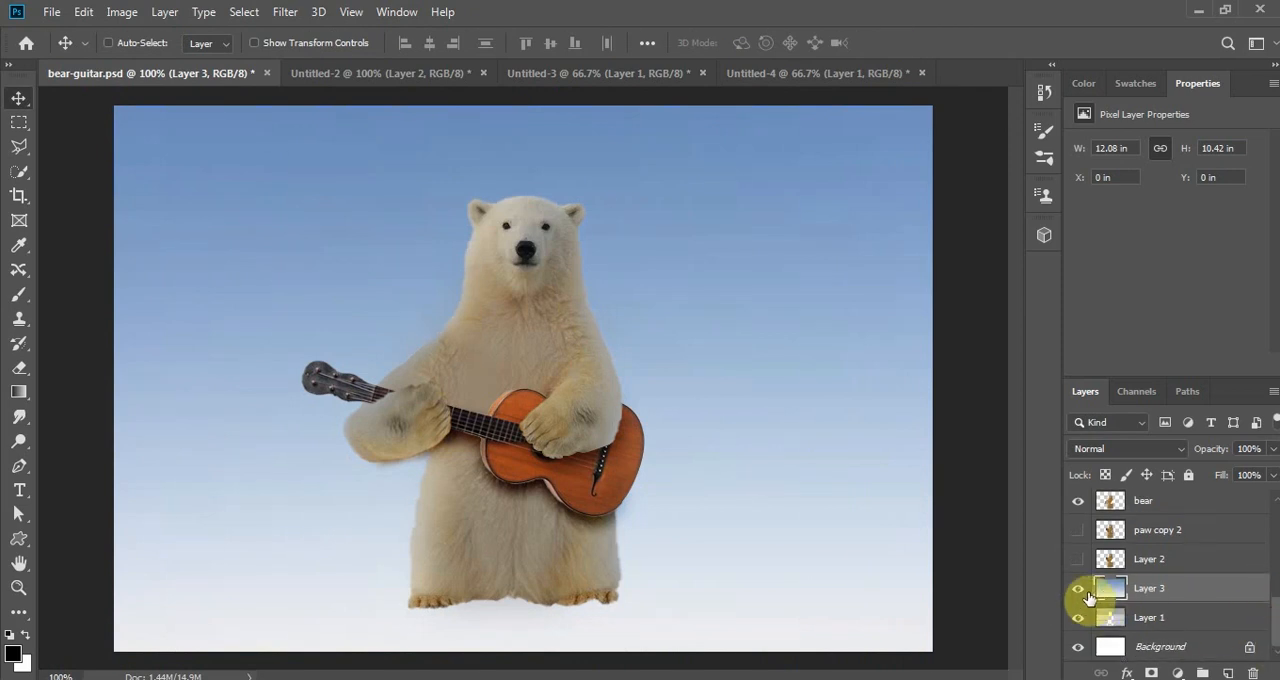
click(1078, 590)
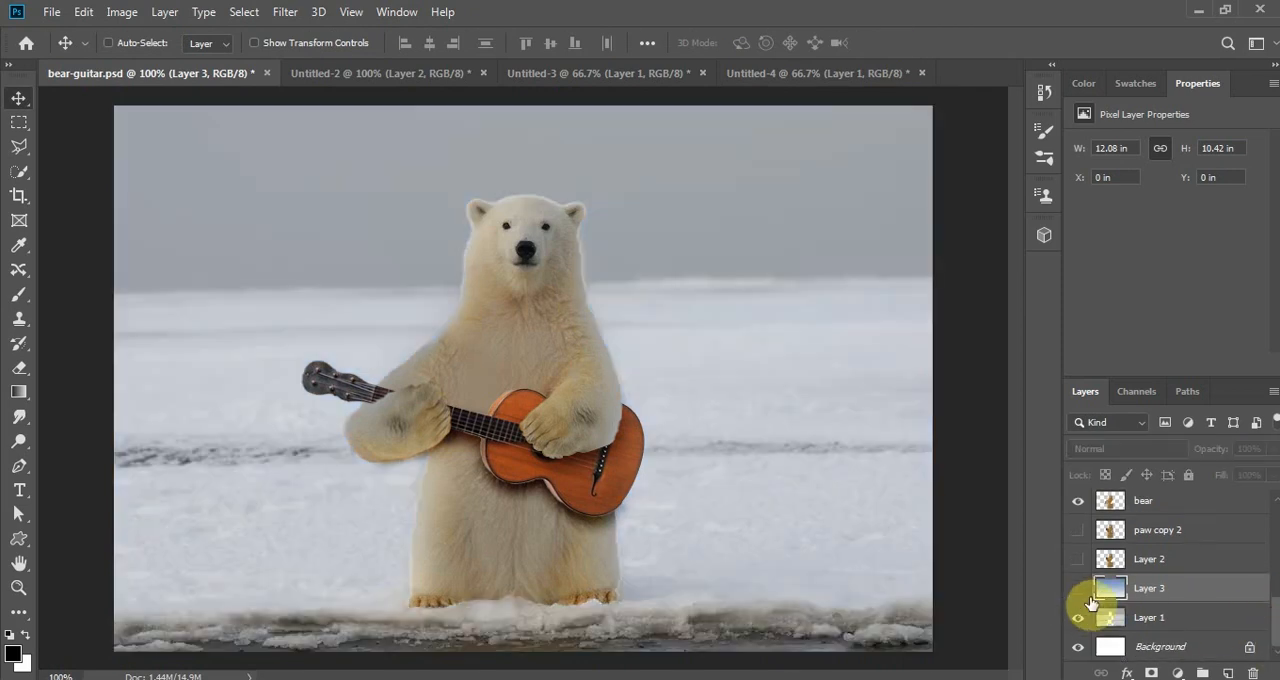
click(1155, 620)
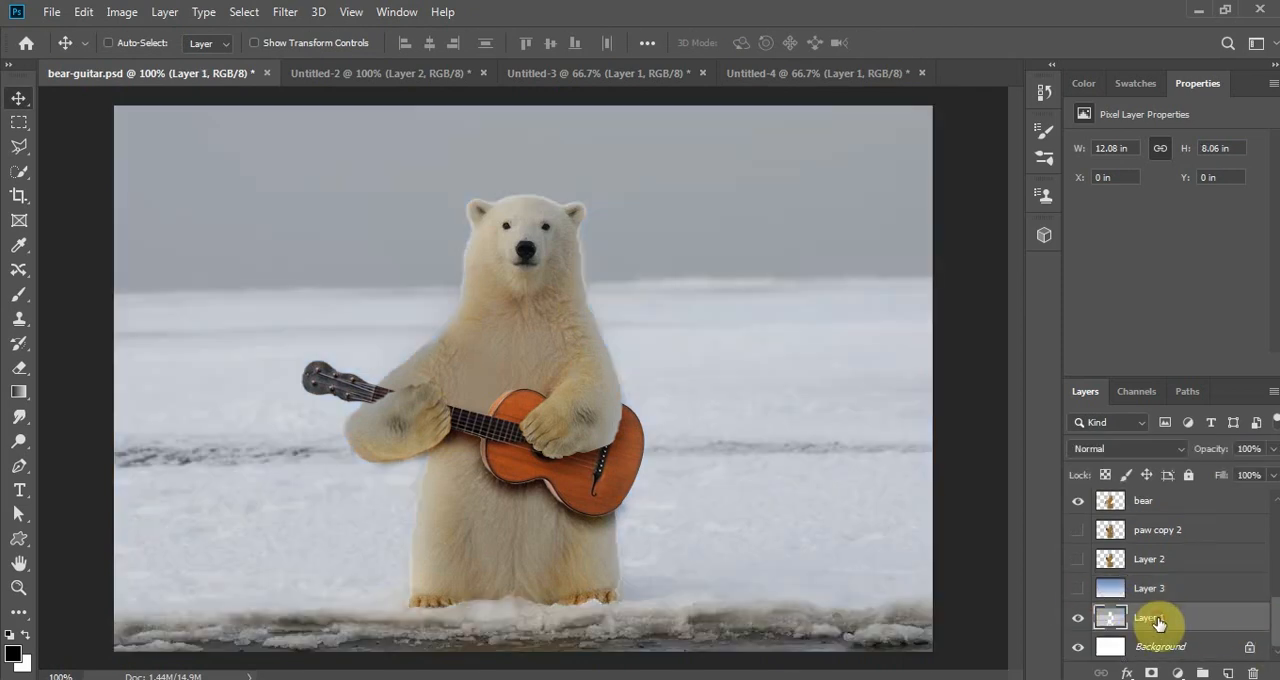
click(20, 172)
mouse_move(162, 161)
mouse_down()
mouse_move(141, 124)
mouse_move(144, 215)
mouse_move(160, 244)
mouse_move(217, 270)
mouse_move(391, 244)
mouse_move(439, 191)
mouse_move(515, 171)
mouse_move(574, 171)
mouse_move(609, 196)
mouse_move(610, 262)
mouse_move(622, 266)
mouse_move(774, 244)
mouse_up()
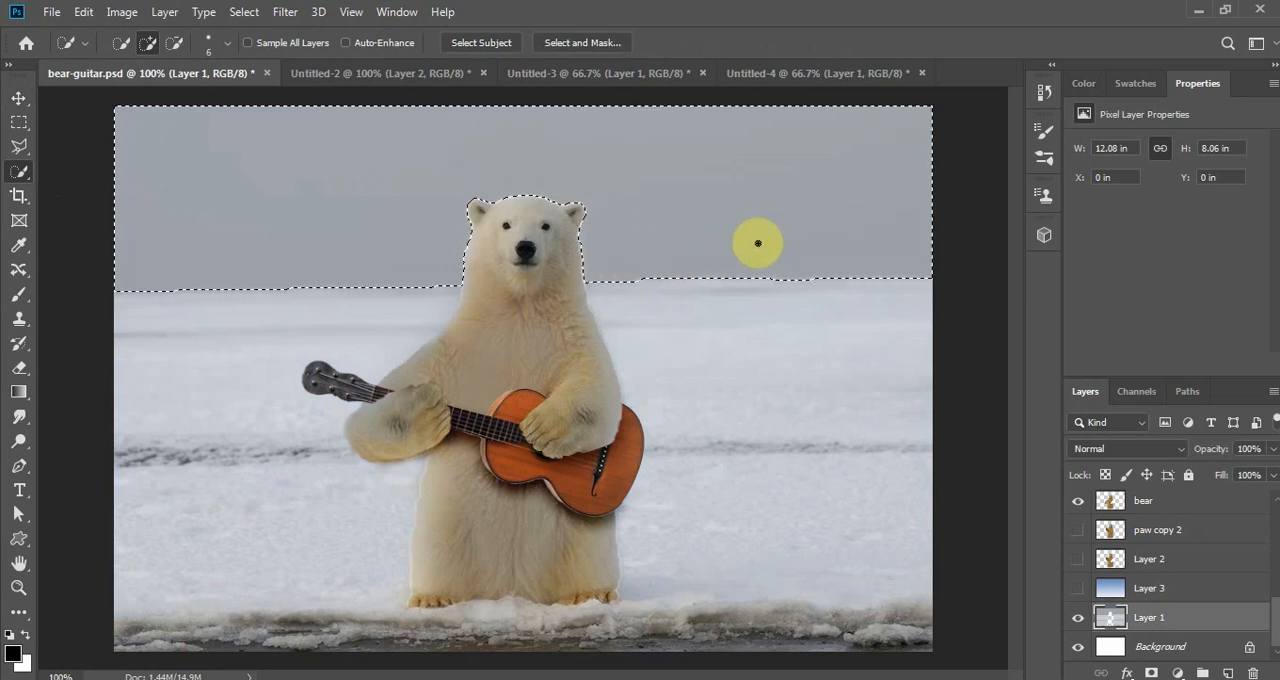
- Show Layer 3 again, delete the part of its blue sky outside the selected sky area, and clear the selection
click(1079, 590)
click(1168, 588)
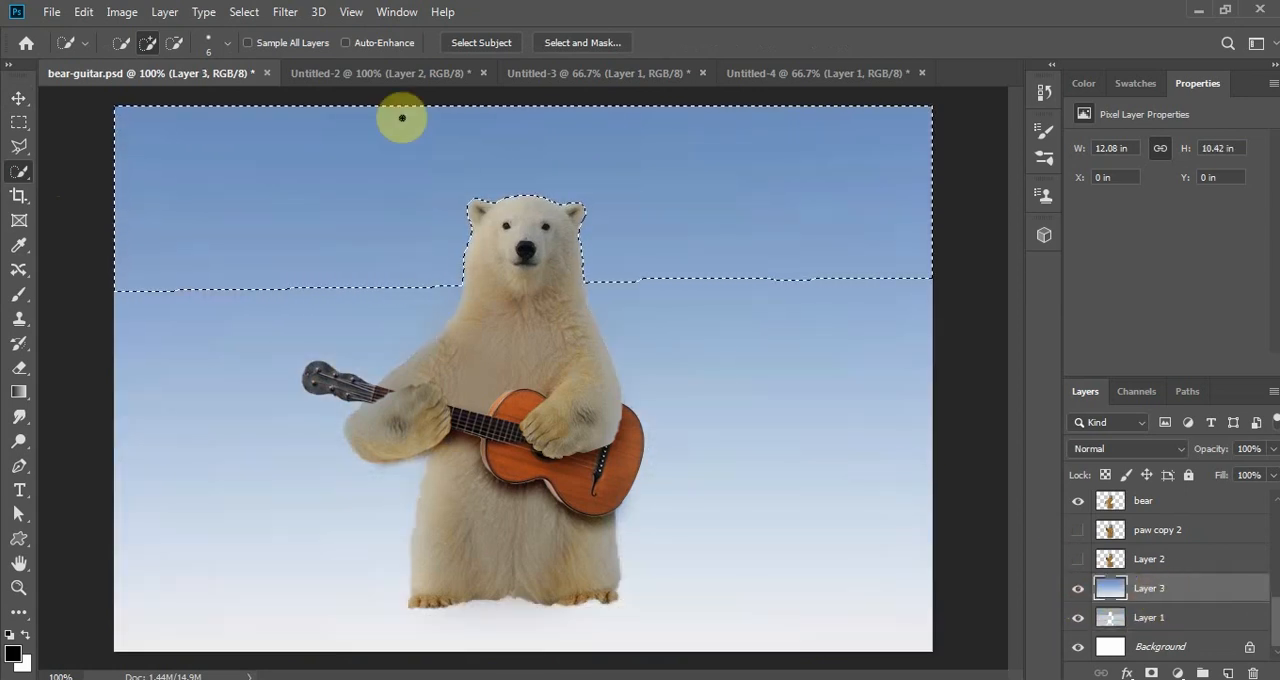
click(244, 12)
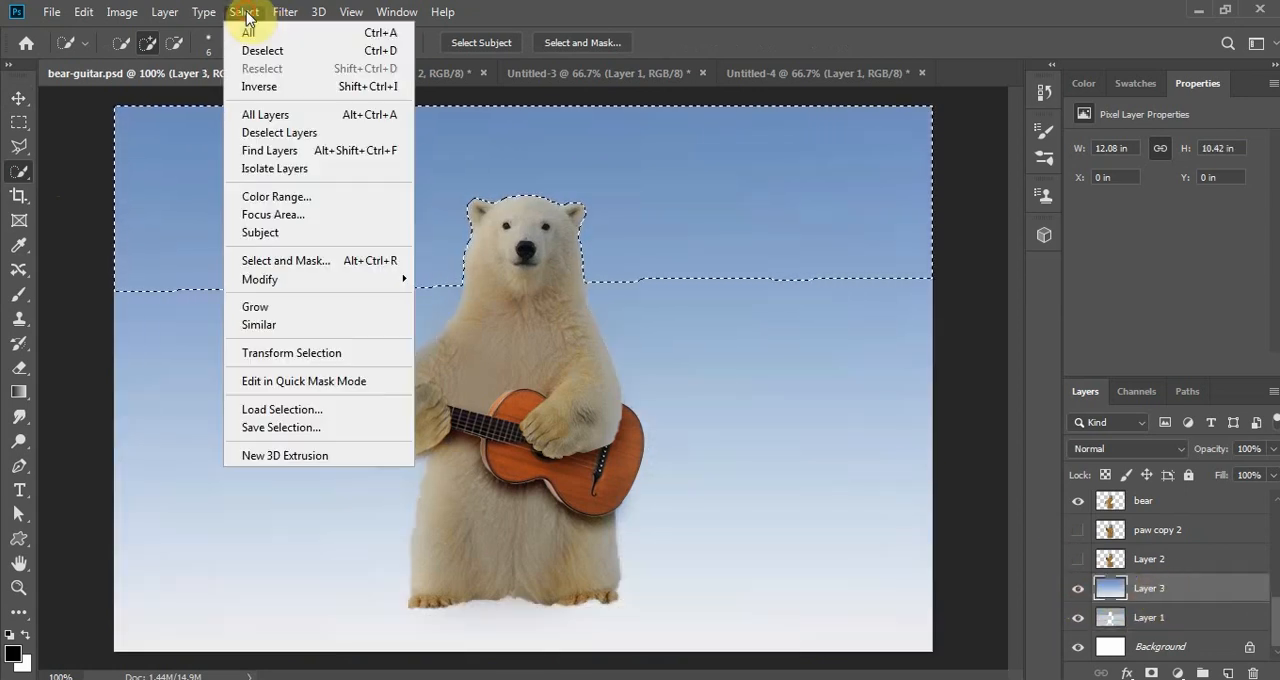
click(245, 87)
key(Delete)
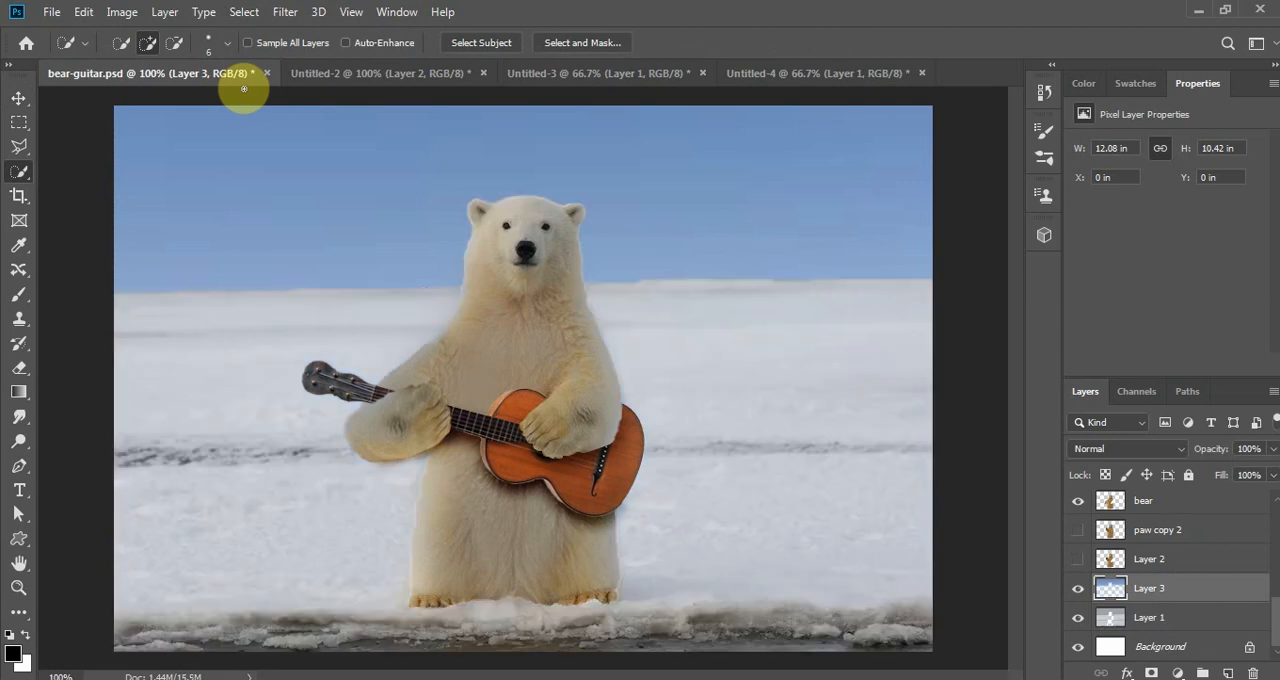
key(ctrl+d)
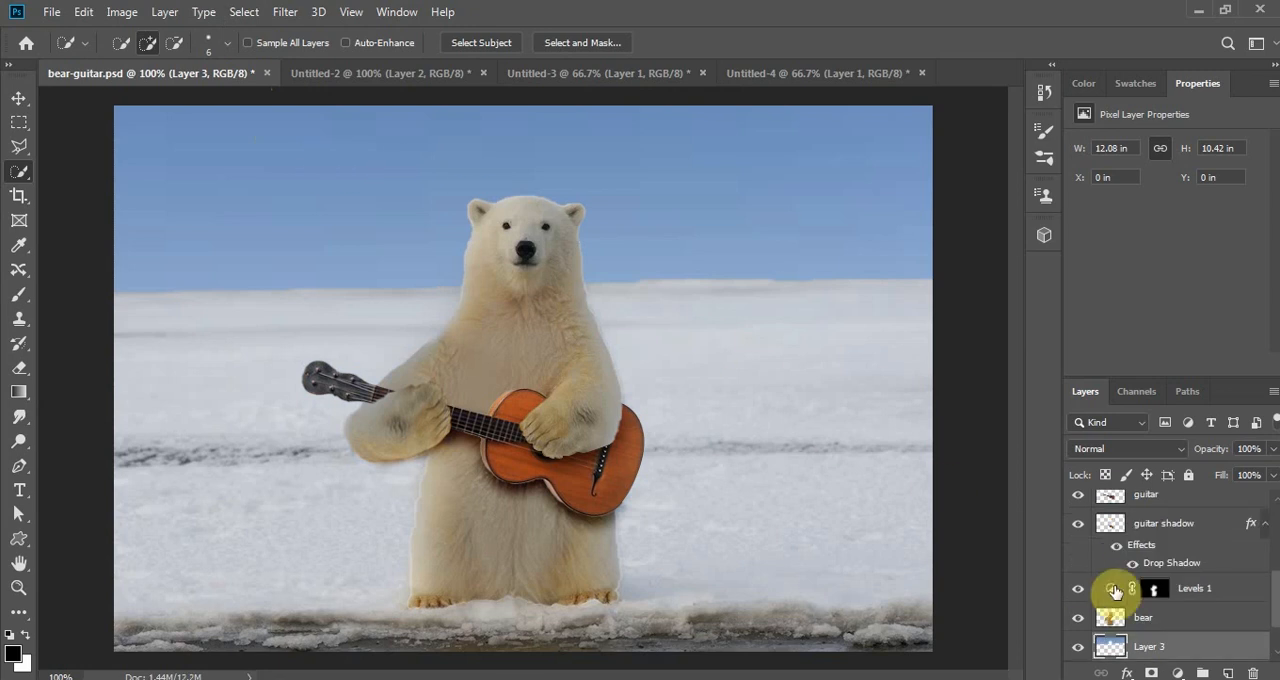
- Add a Curves adjustment layer above paw copy and shape a gentle S-curve that darkens the shadows and lifts the highlights
scroll(1262, 560, up, 3)
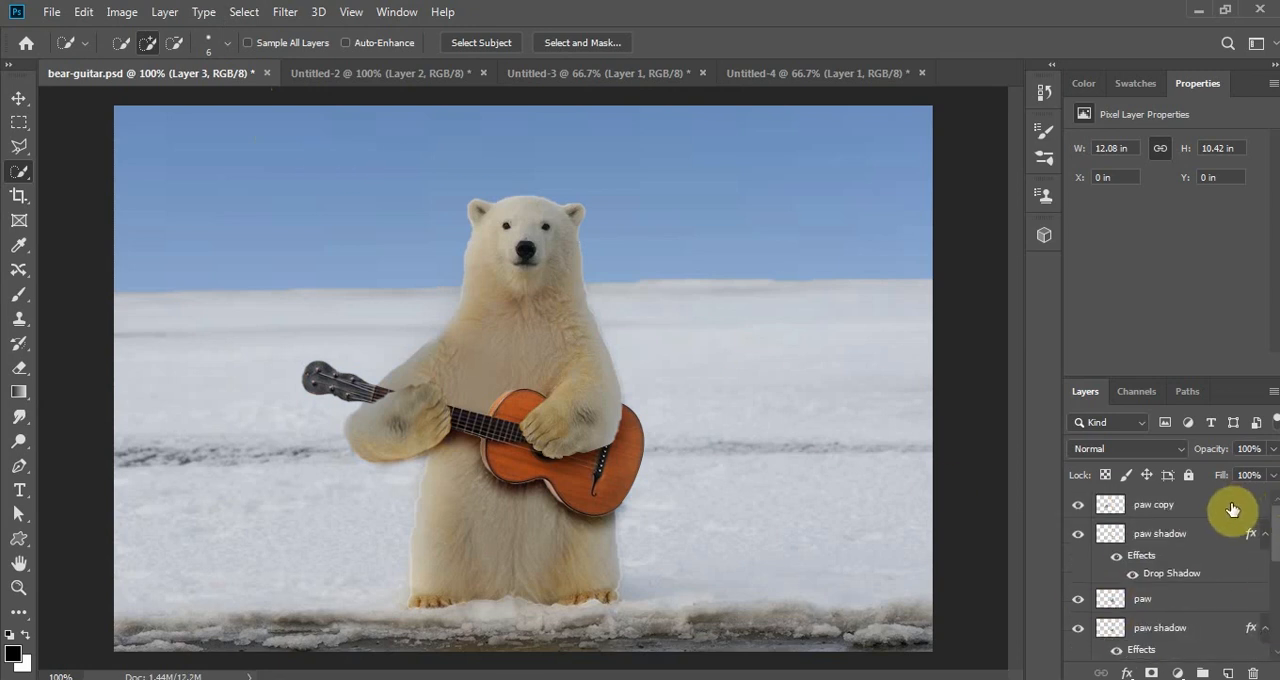
click(1232, 507)
click(1178, 673)
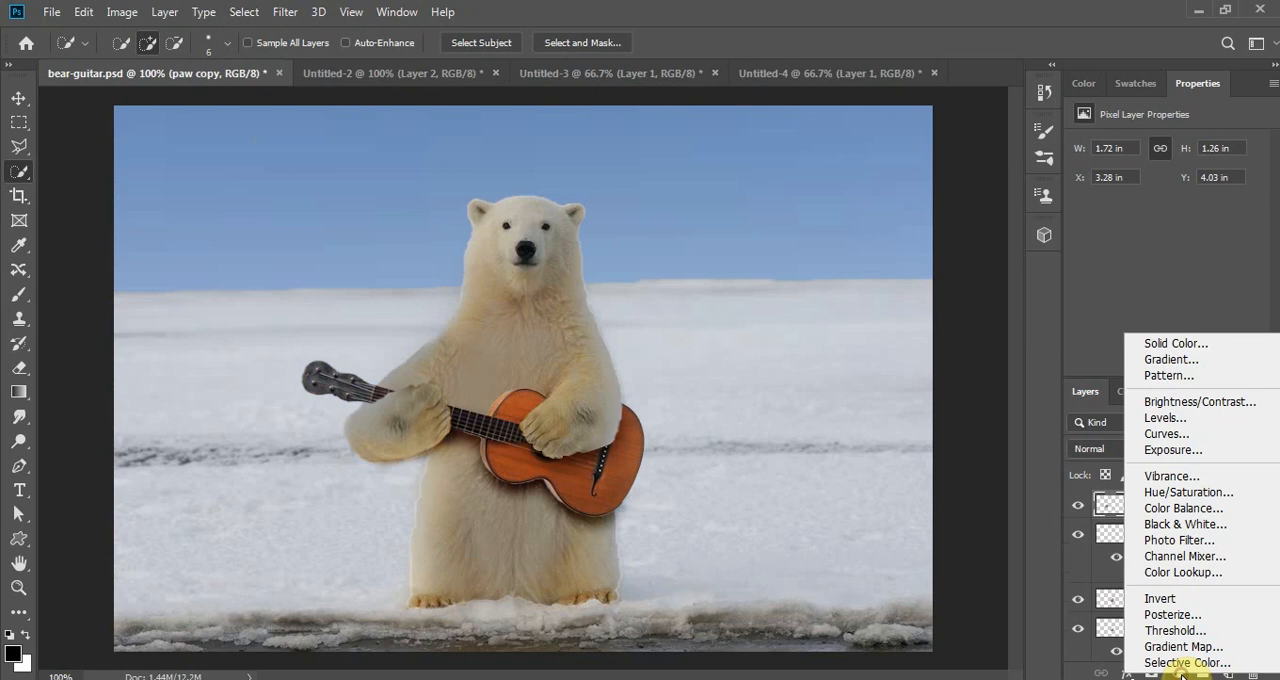
click(1238, 443)
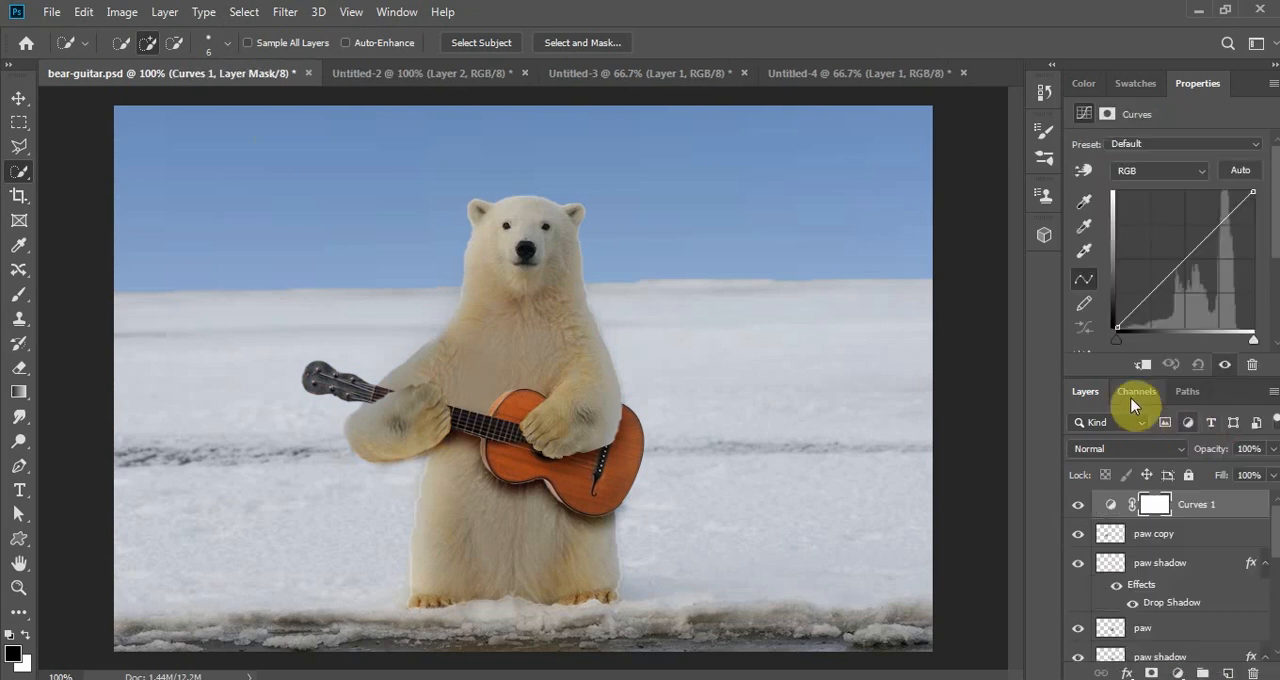
click(1155, 295)
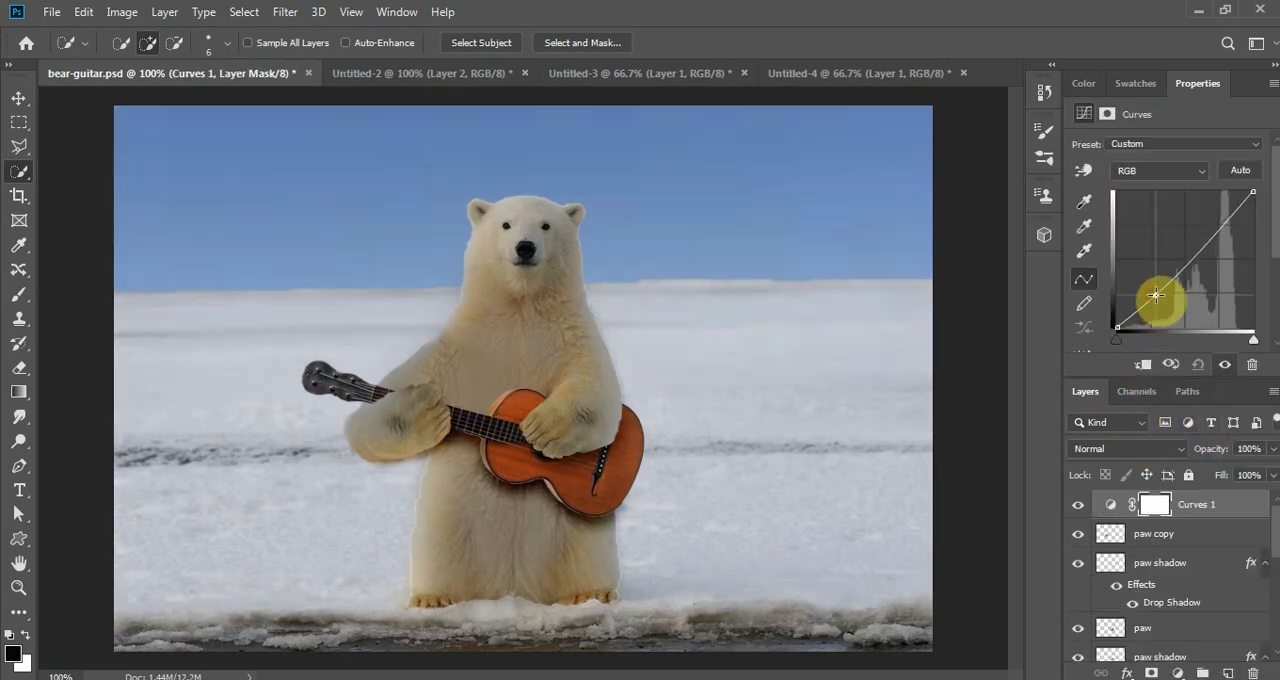
click(1207, 240)
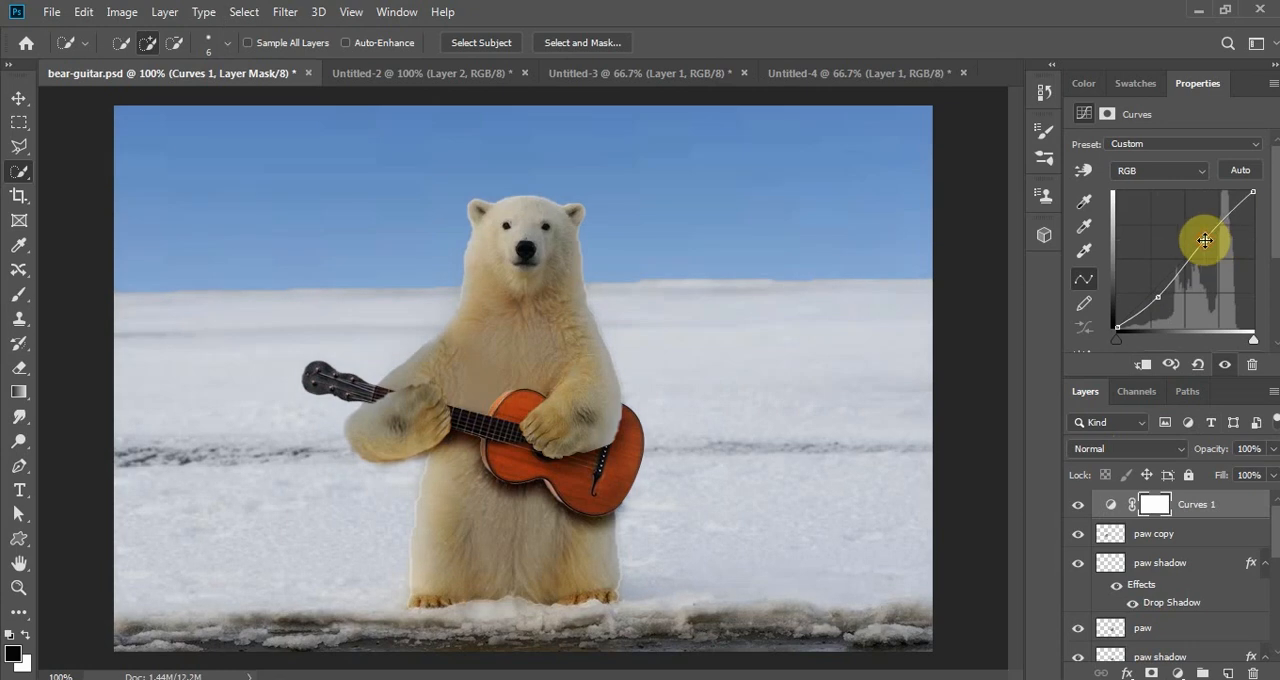
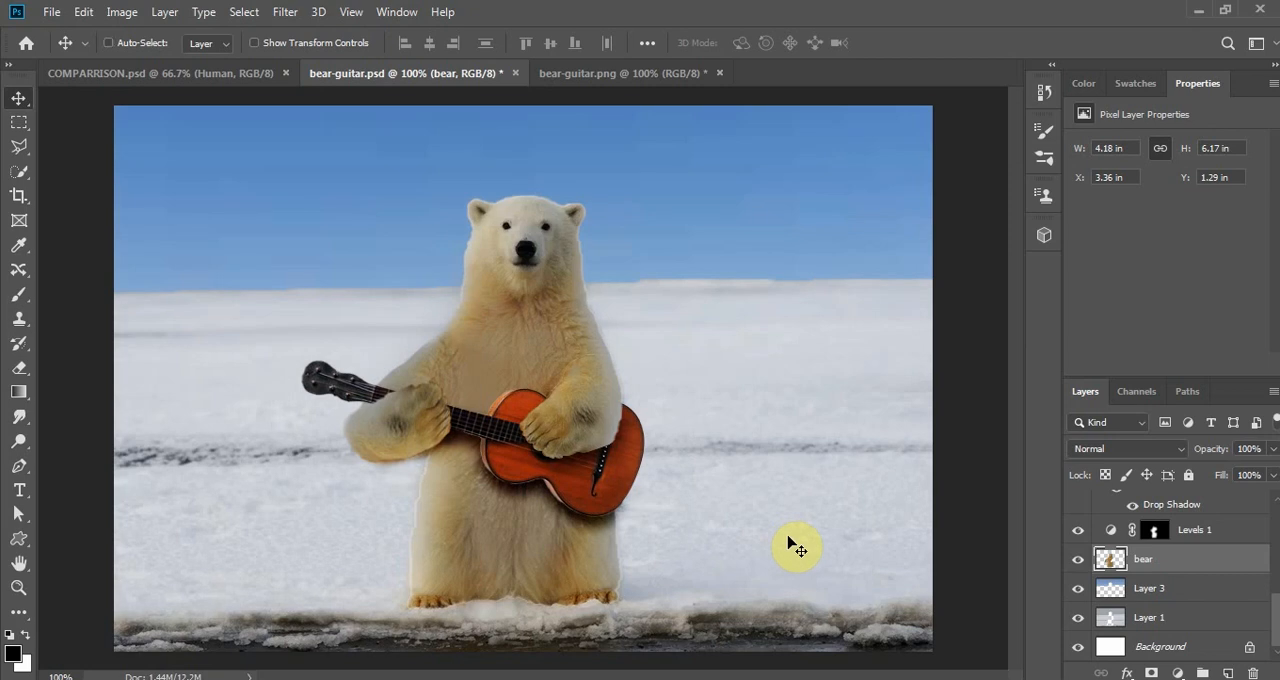
- Duplicate the bear layer and set the copy's blend mode to Screen
key(ctrl)
key(ctrl+j)
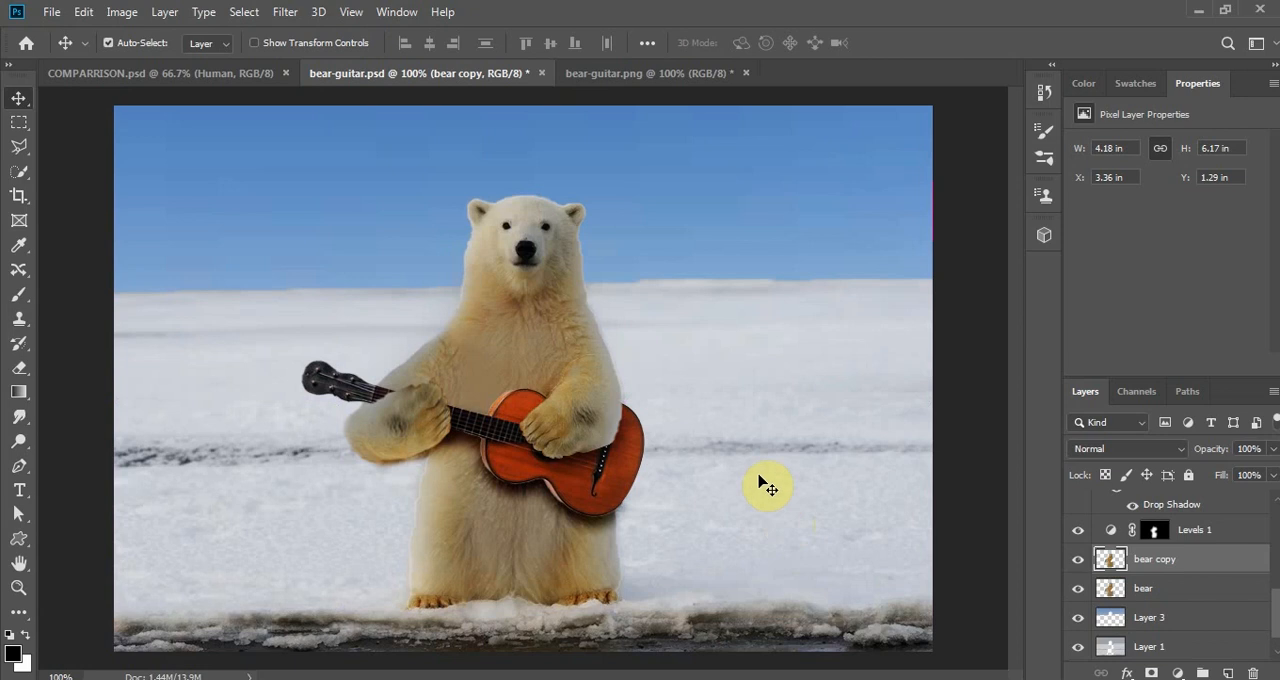
click(1183, 451)
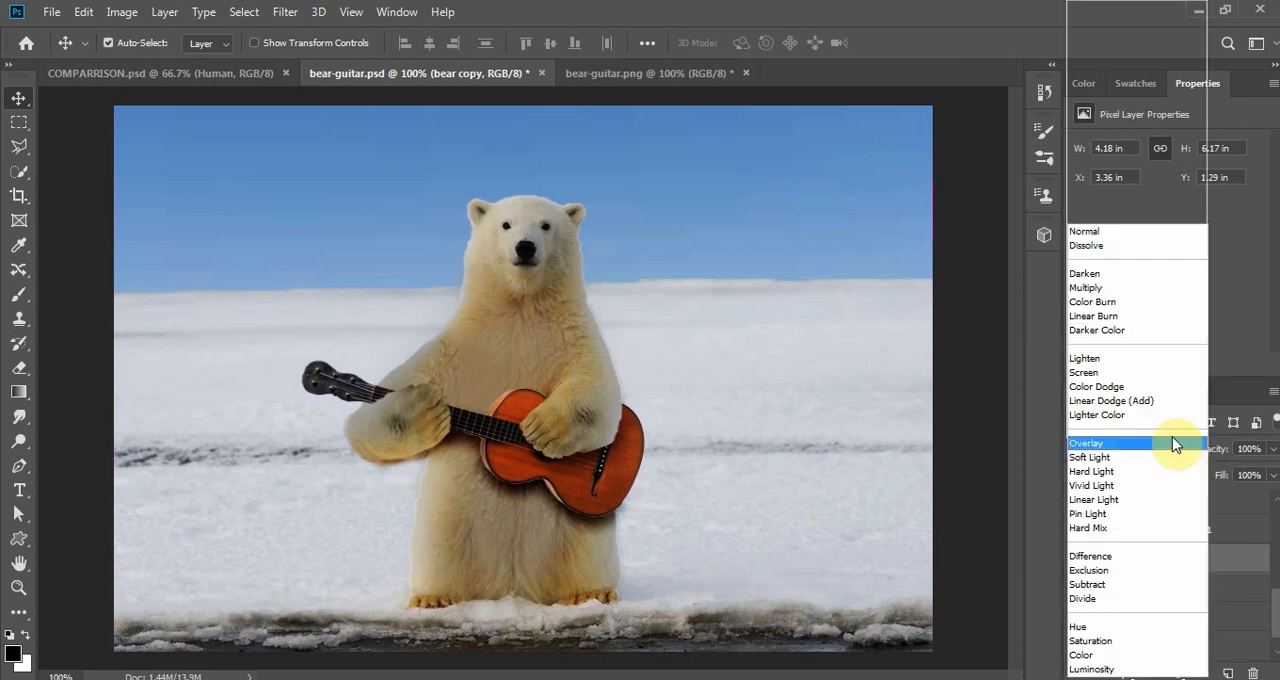
click(1131, 376)
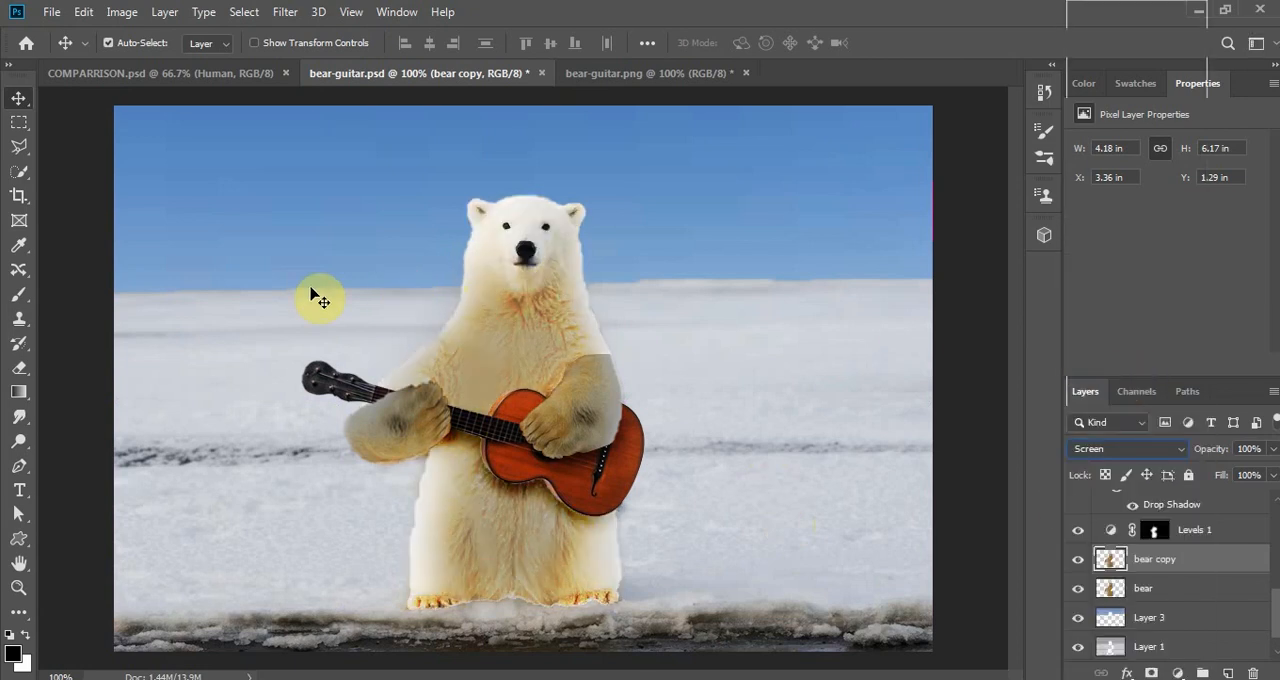
- Brush black over the inner face, chest and belly on bear copy with a soft brush, limiting the Screen highlights to the bear's outer edges
click(20, 297)
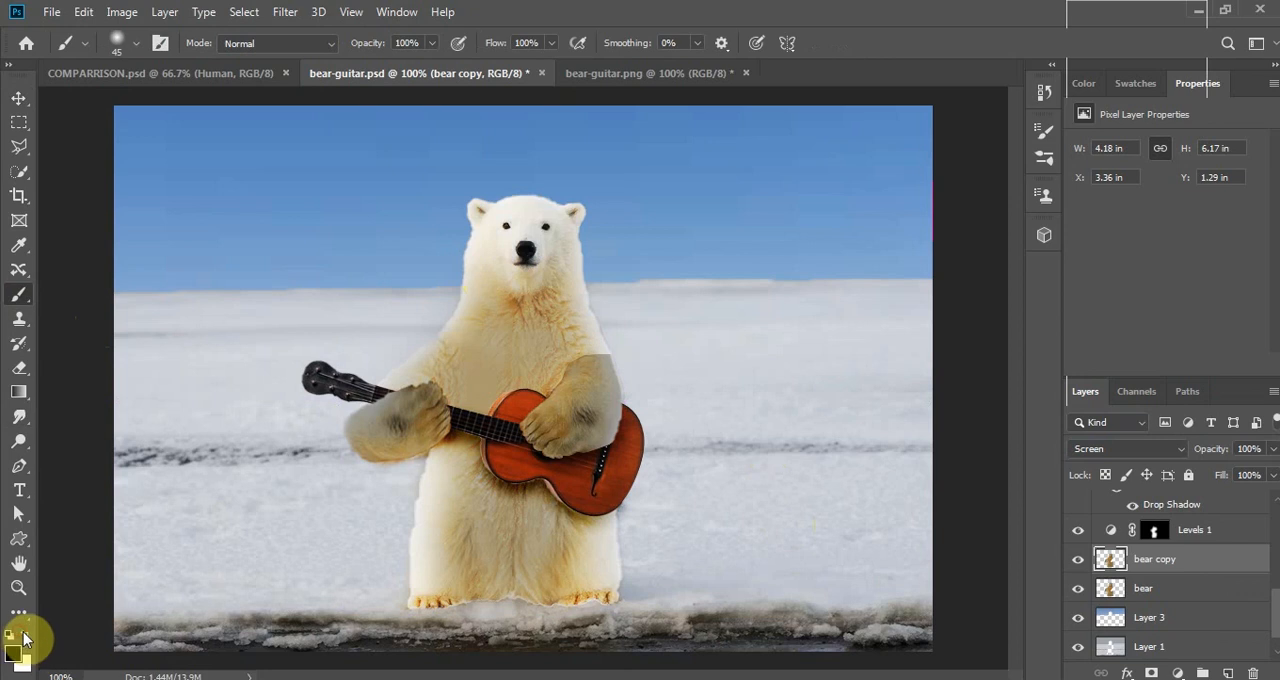
key(d)
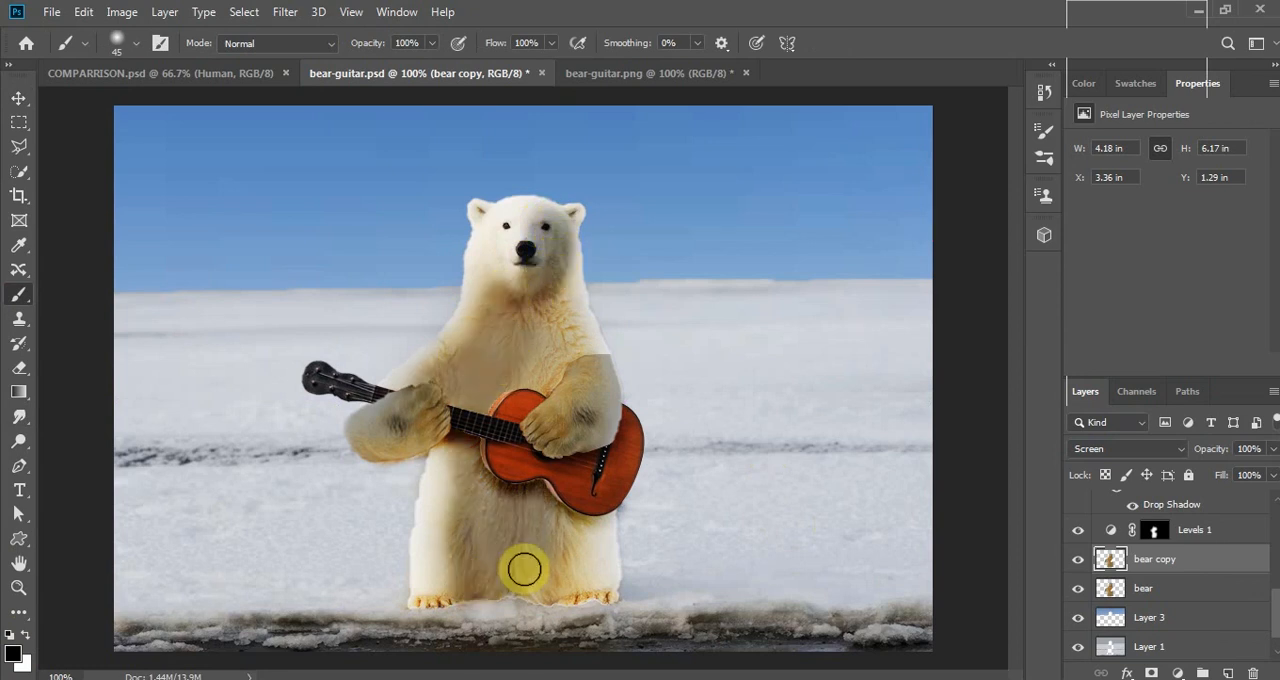
drag(524, 569, 522, 576)
key(bracketleft)
key(bracketleft)
mouse_move(603, 580)
mouse_down()
mouse_move(591, 537)
mouse_move(569, 526)
mouse_move(566, 565)
mouse_up()
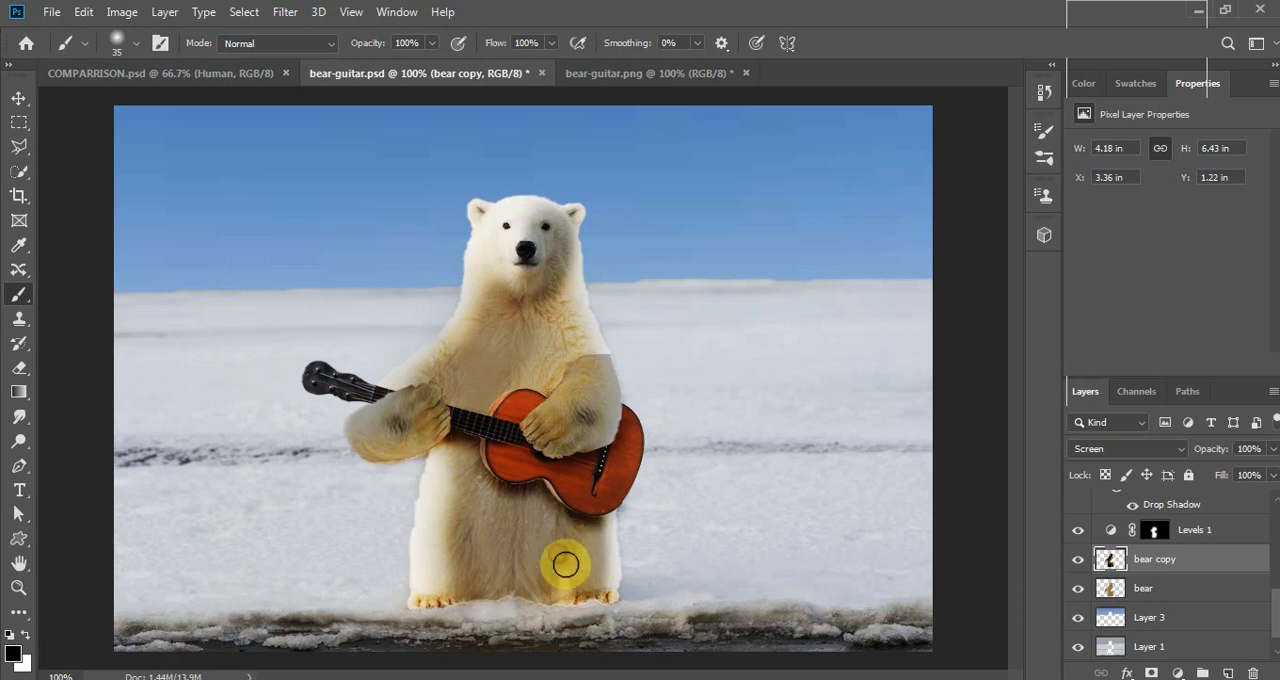
key(bracketright)
key(bracketright)
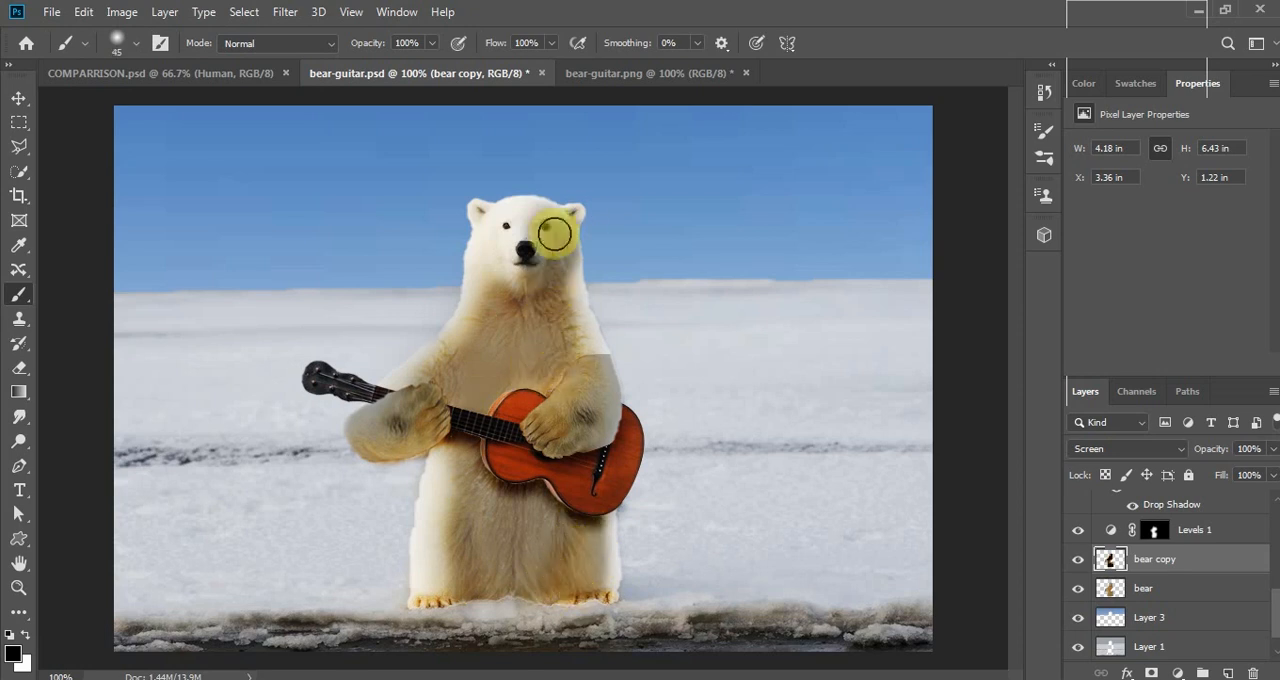
key(bracketright)
key(bracketright)
key(bracketright)
key(bracketright)
key(bracketright)
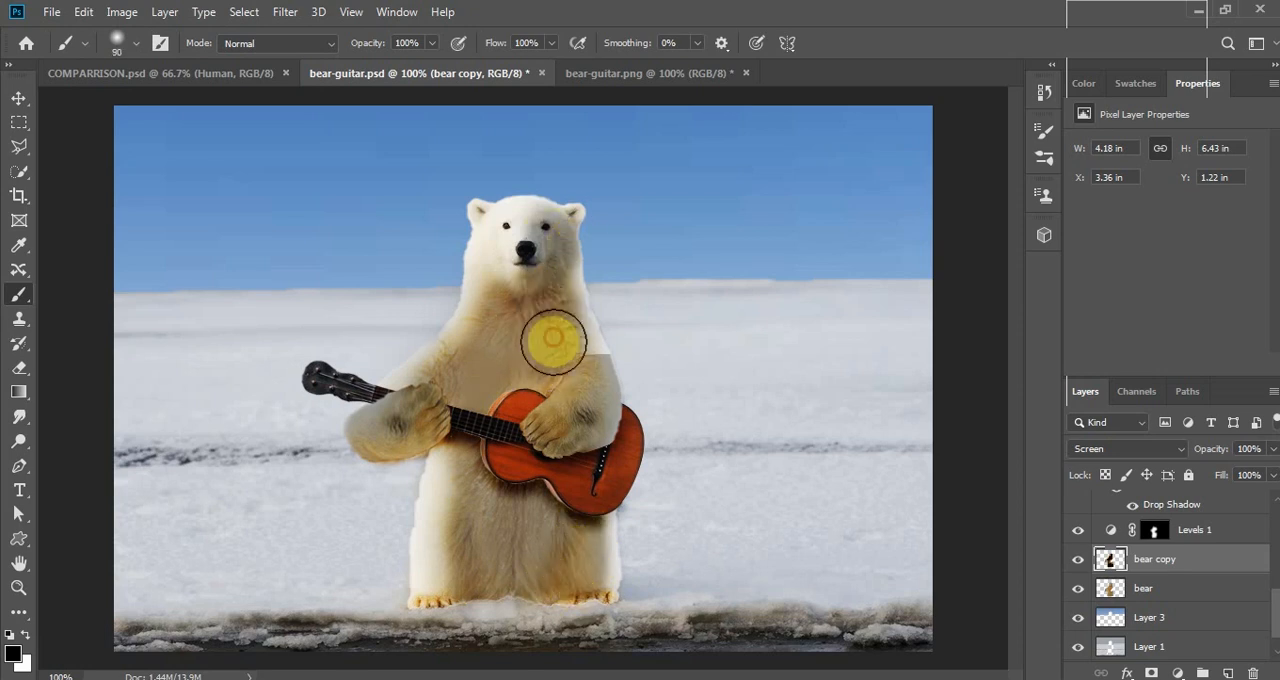
- Duplicate the paw layer of the strumming arm and set the copy's blend mode to Screen
click(18, 98)
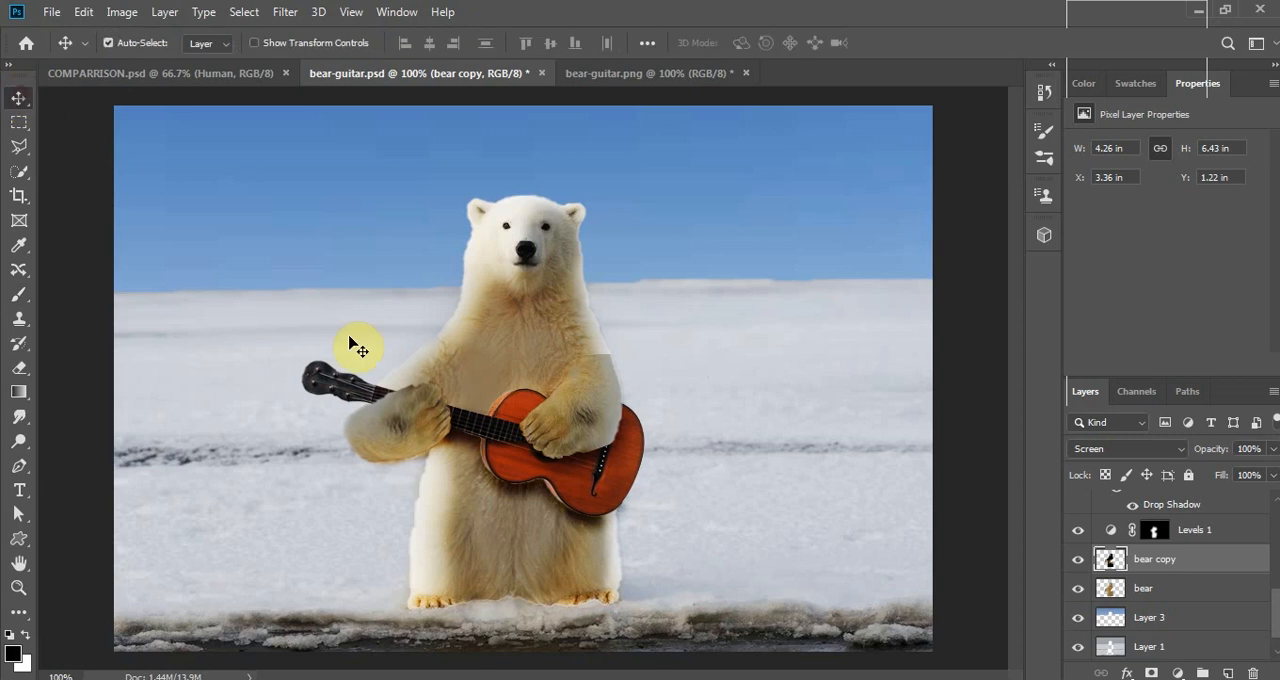
click(600, 385)
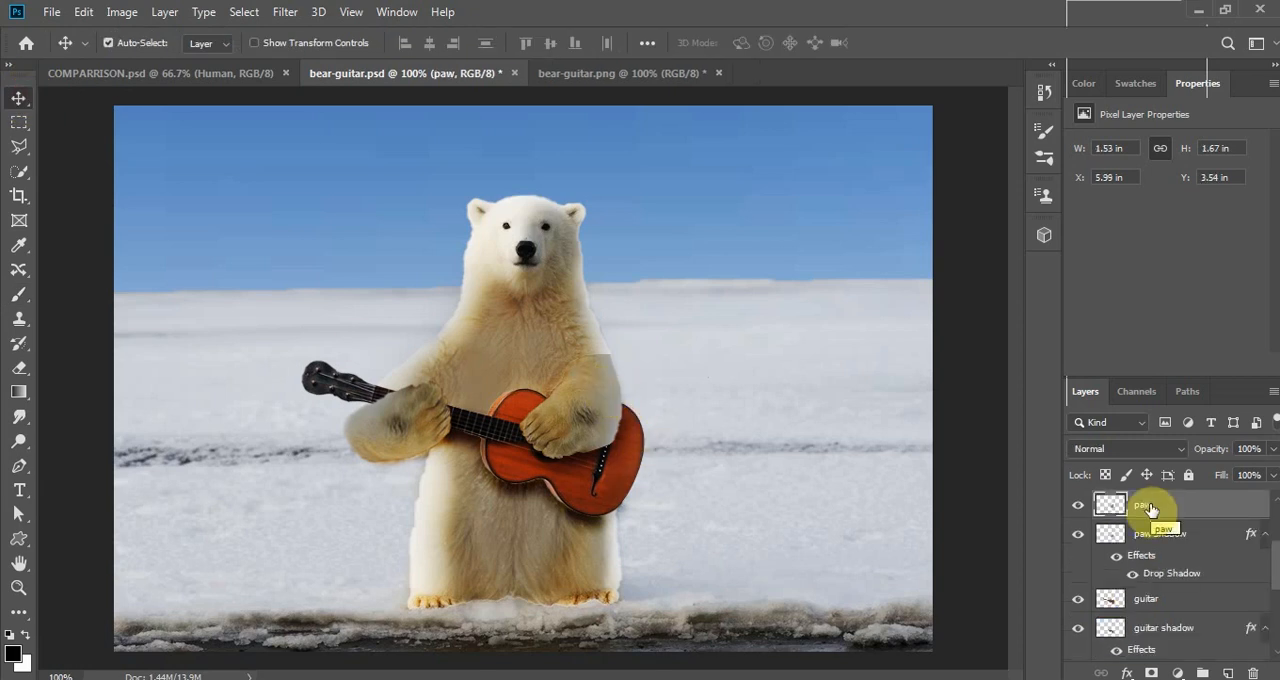
key(ctrl+j)
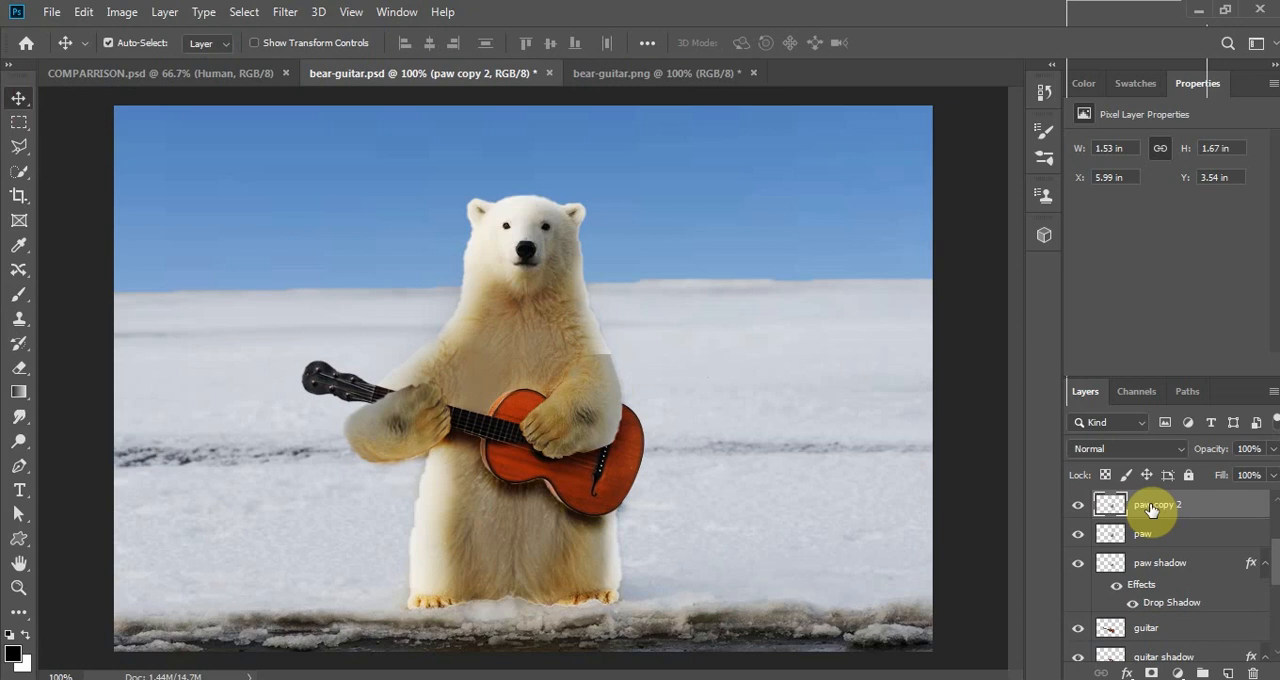
click(1178, 448)
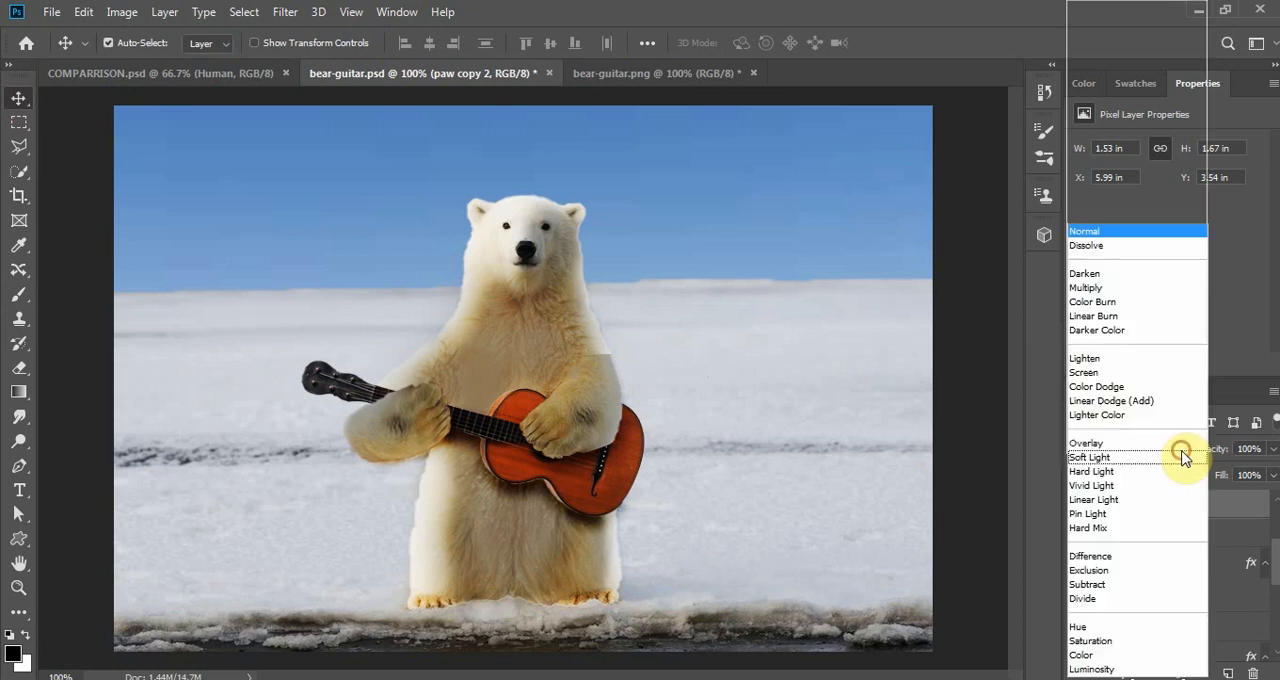
click(1118, 373)
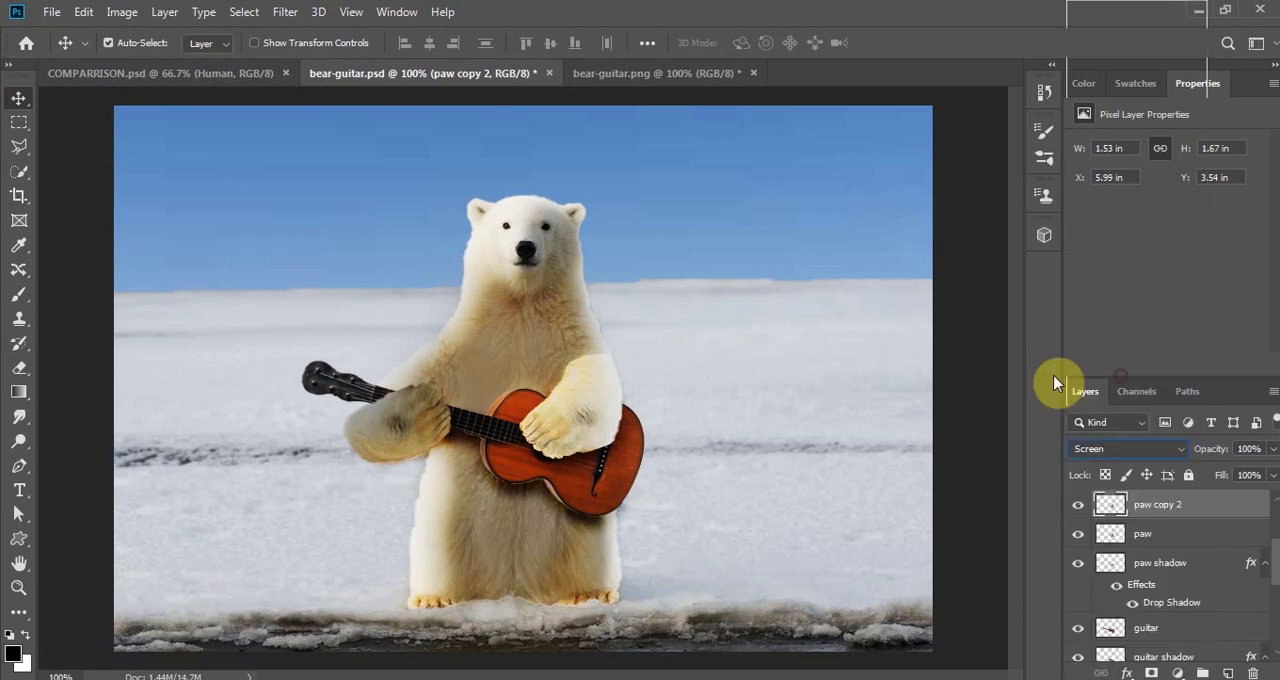
- Brush black over the inner part of the strumming arm on paw copy 2, keeping the bright highlight along its outer edge
click(19, 294)
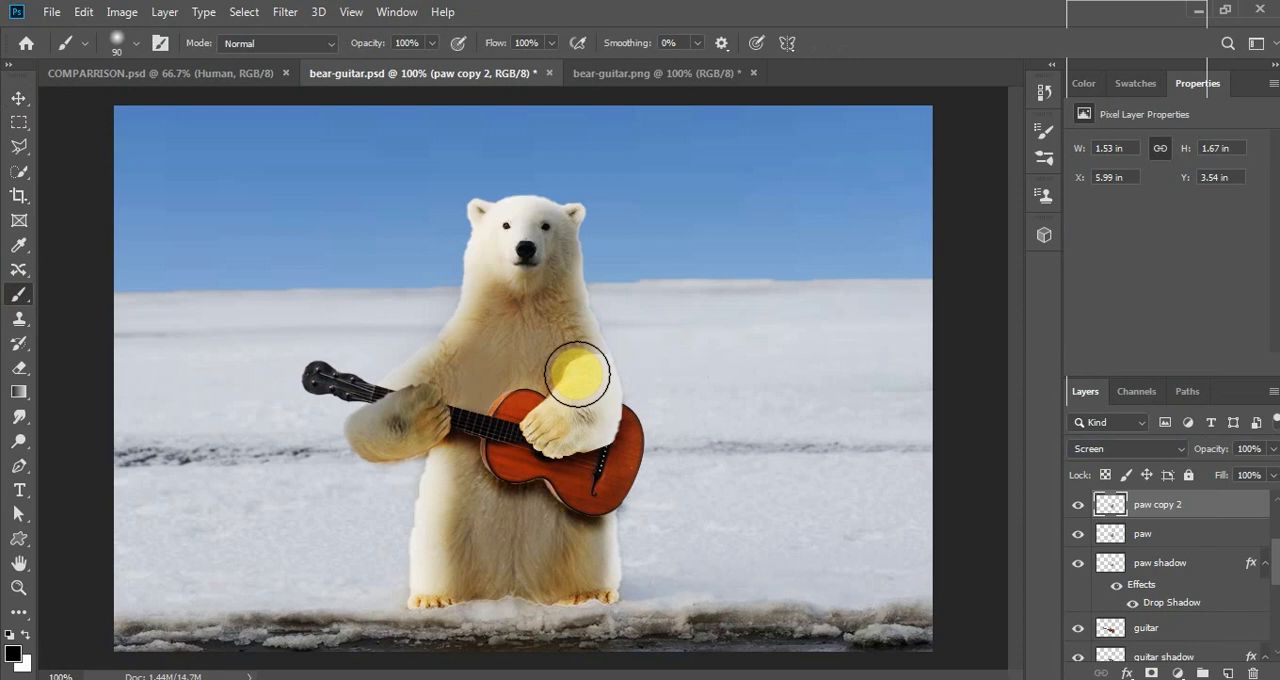
mouse_move(576, 370)
mouse_down()
mouse_move(561, 428)
mouse_move(597, 438)
mouse_move(597, 427)
mouse_move(565, 446)
mouse_move(661, 433)
mouse_move(672, 409)
mouse_move(675, 489)
mouse_move(667, 419)
mouse_move(678, 422)
mouse_move(630, 330)
mouse_move(667, 455)
mouse_up()
key(ctrl+plus)
key(ctrl+minus)
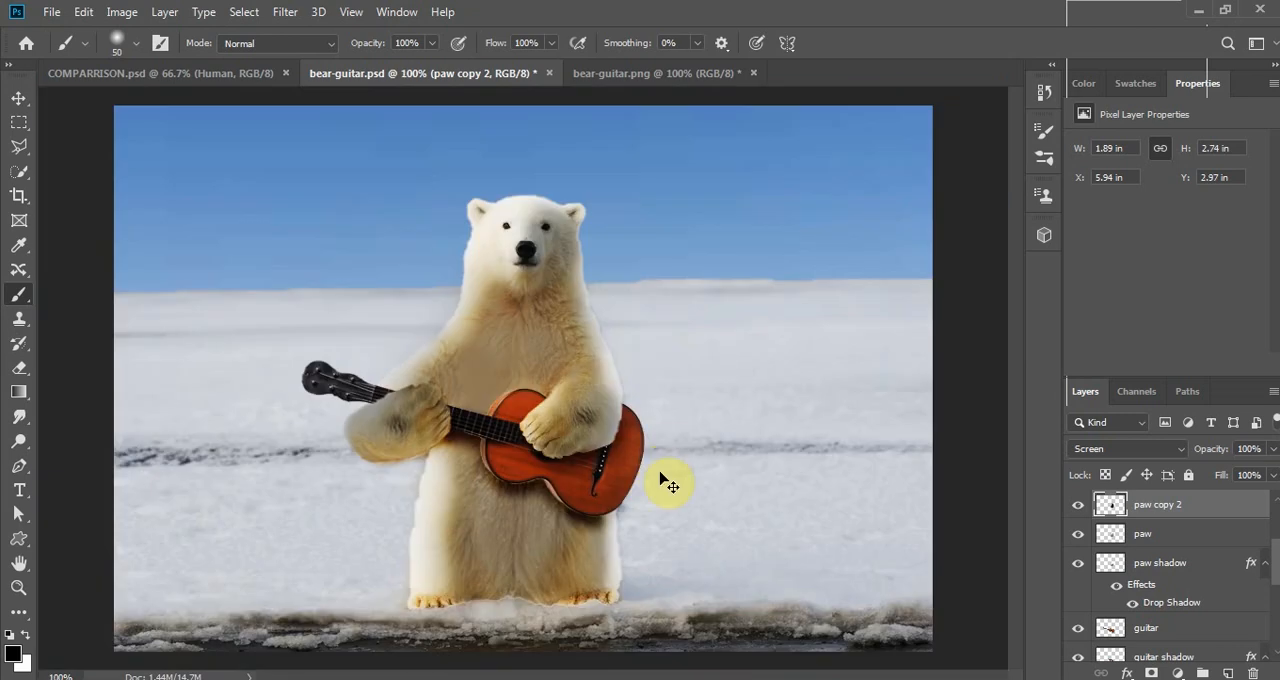
- Duplicate the paw copy layer of the arm holding the guitar neck as paw copy 3 in bear-guitar.psd
click(19, 97)
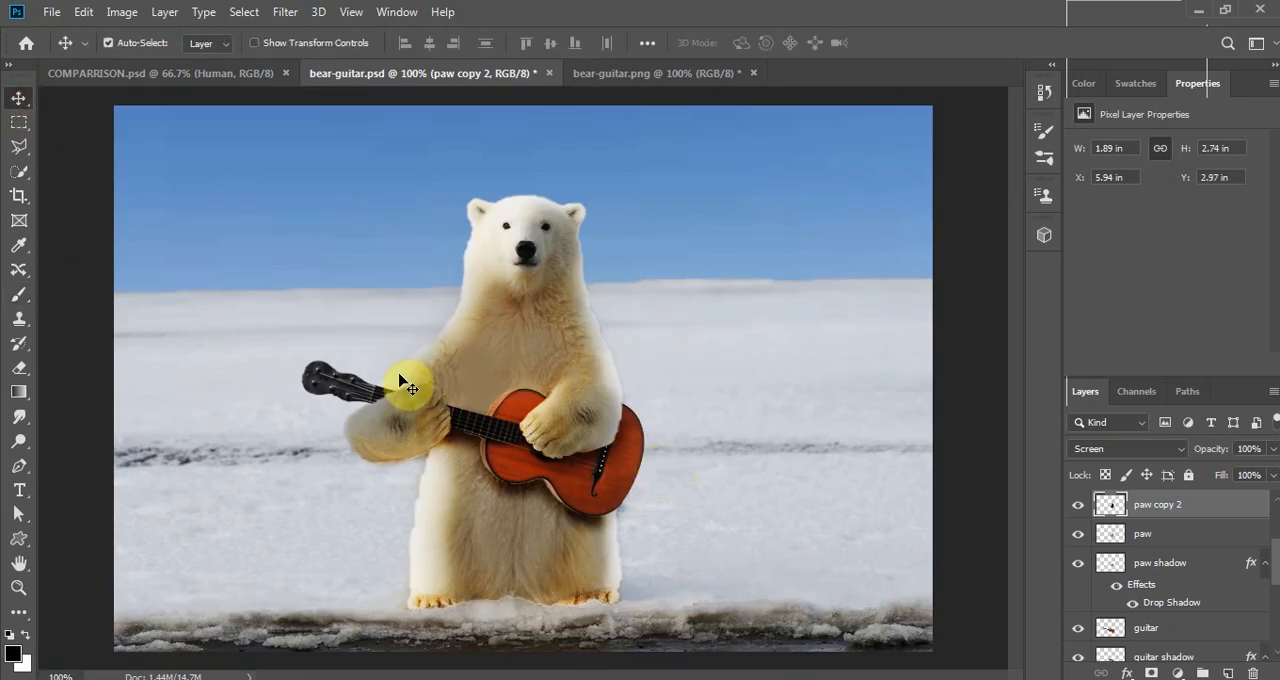
click(386, 434)
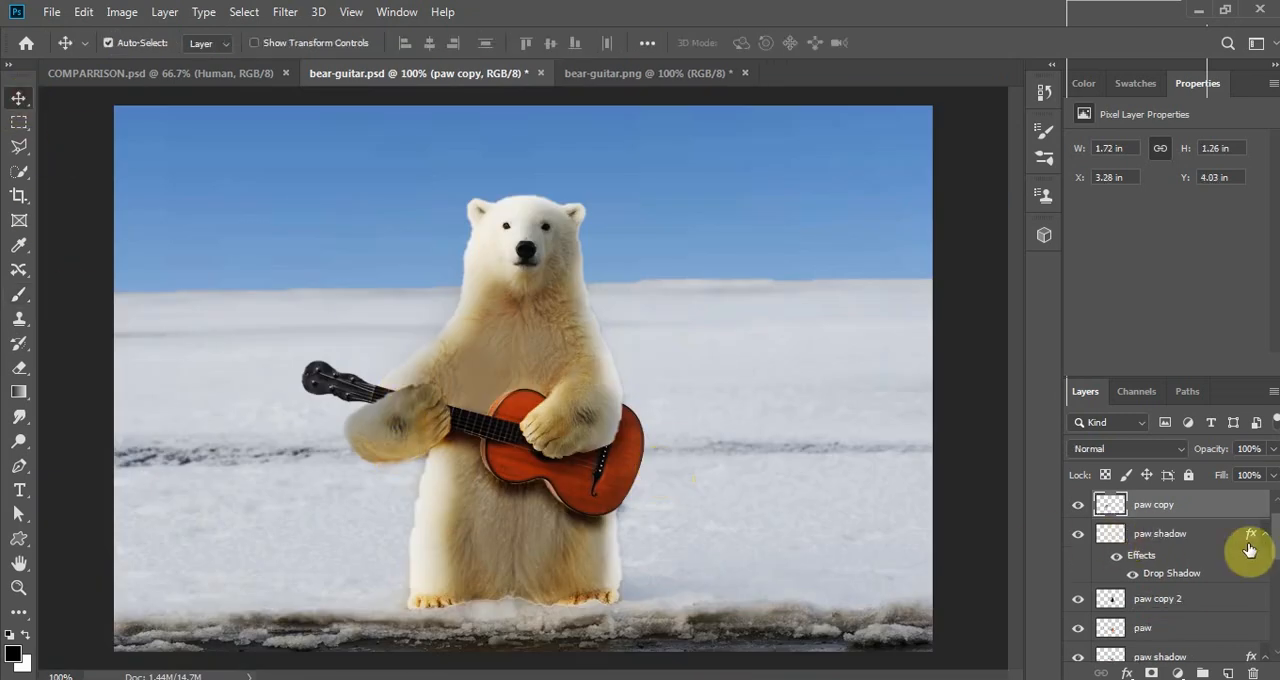
scroll(1249, 530, up, 1)
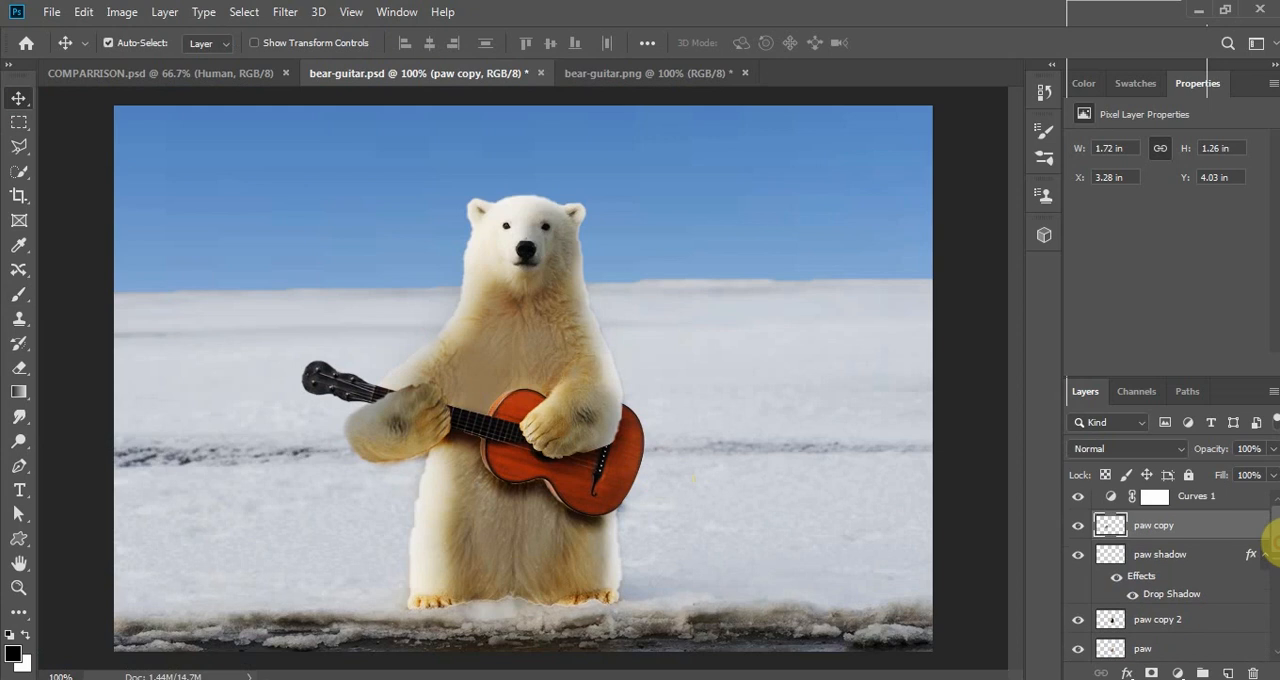
click(1078, 537)
click(1078, 537)
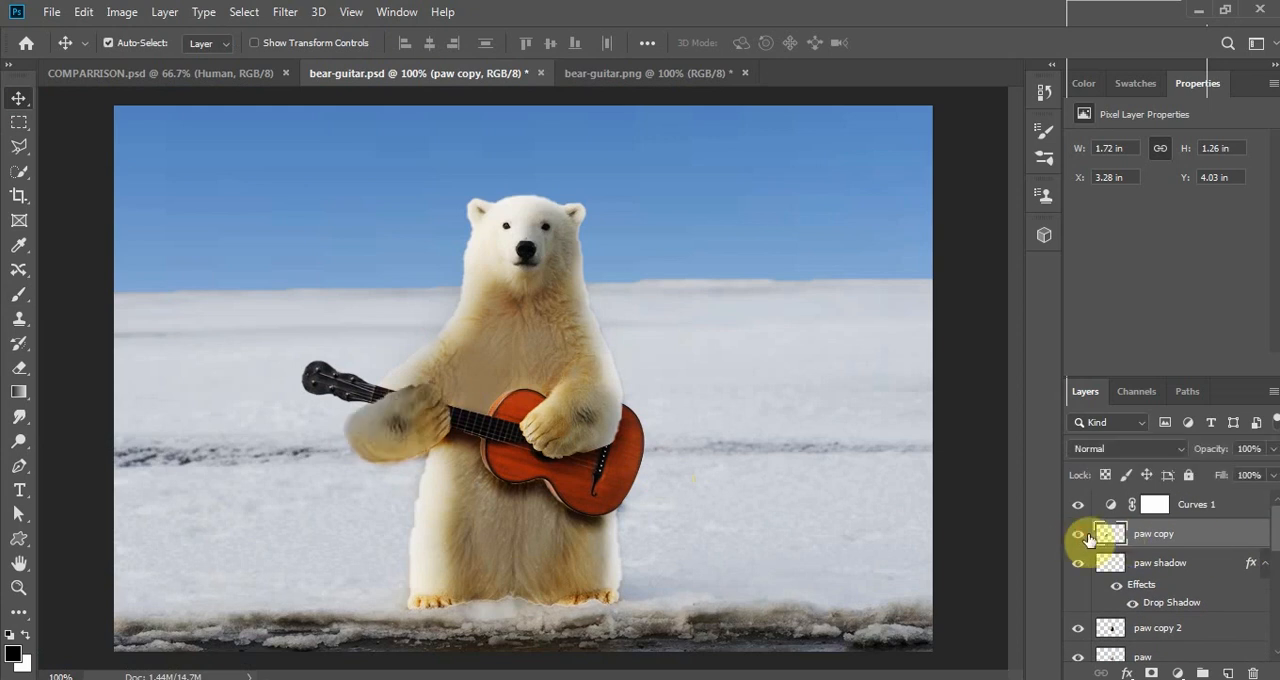
right_click(1201, 541)
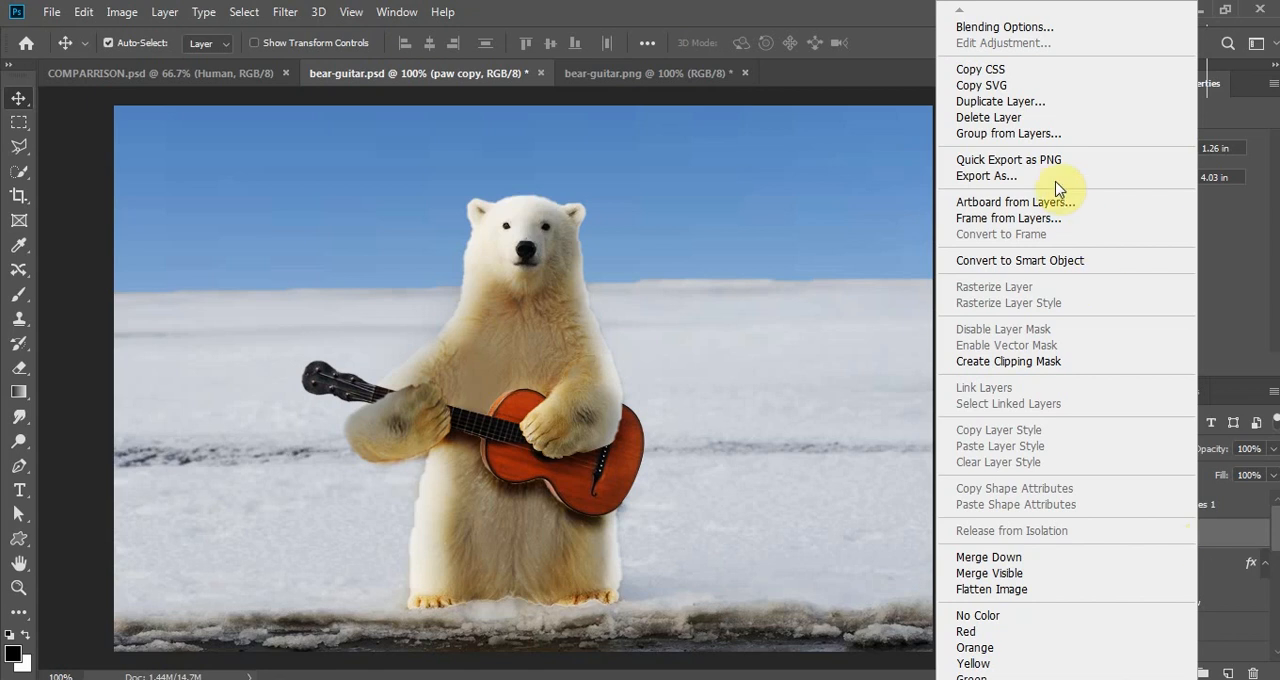
click(1040, 103)
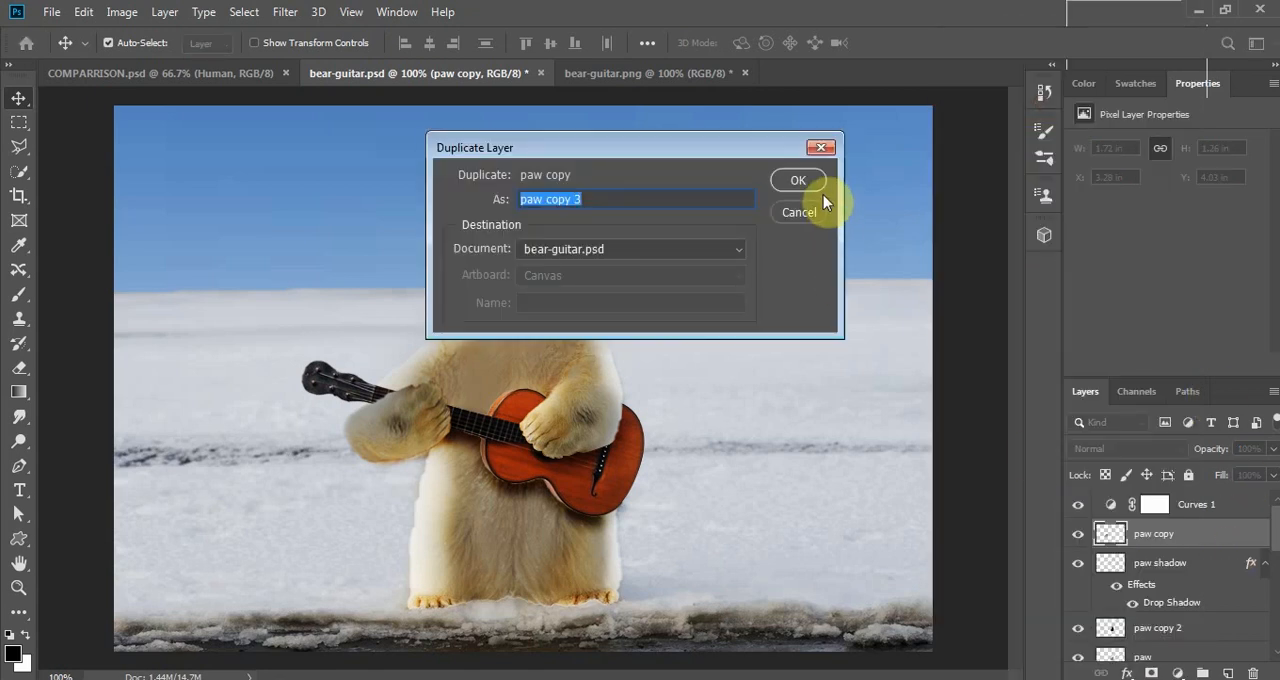
click(810, 178)
- Set paw copy 3 to the Screen blend mode and brush black over the arm's shaded areas to limit the highlight
click(1178, 449)
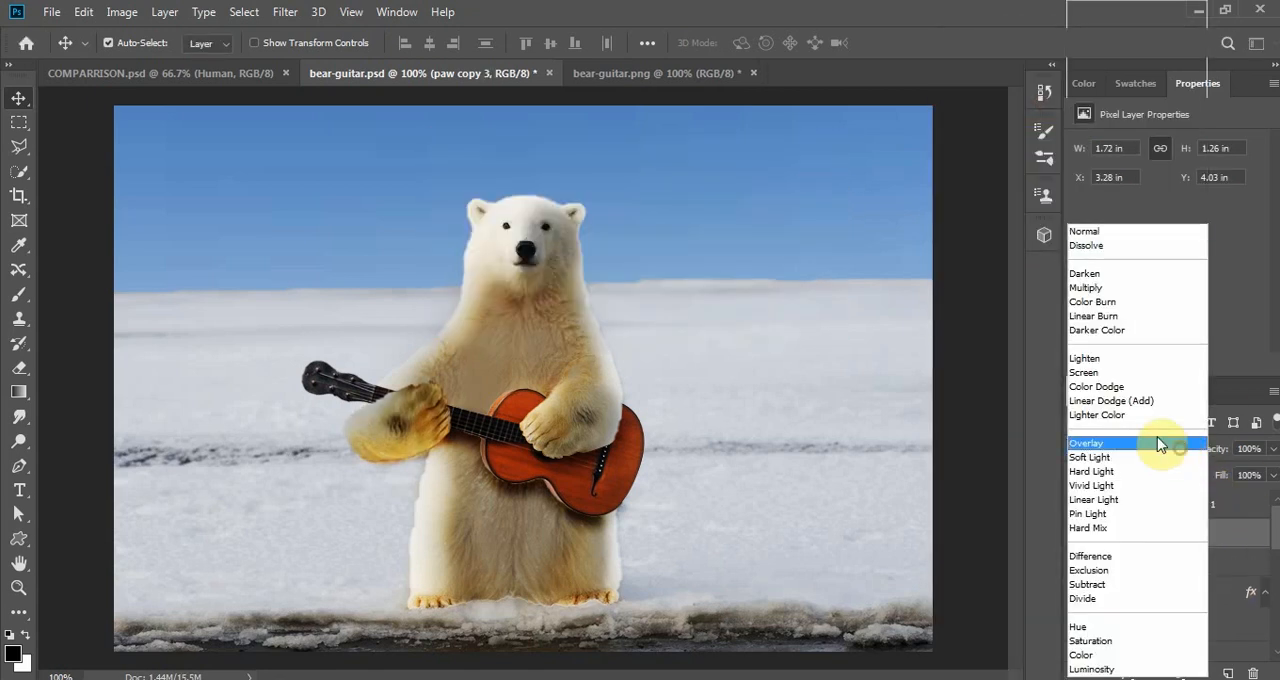
click(1124, 373)
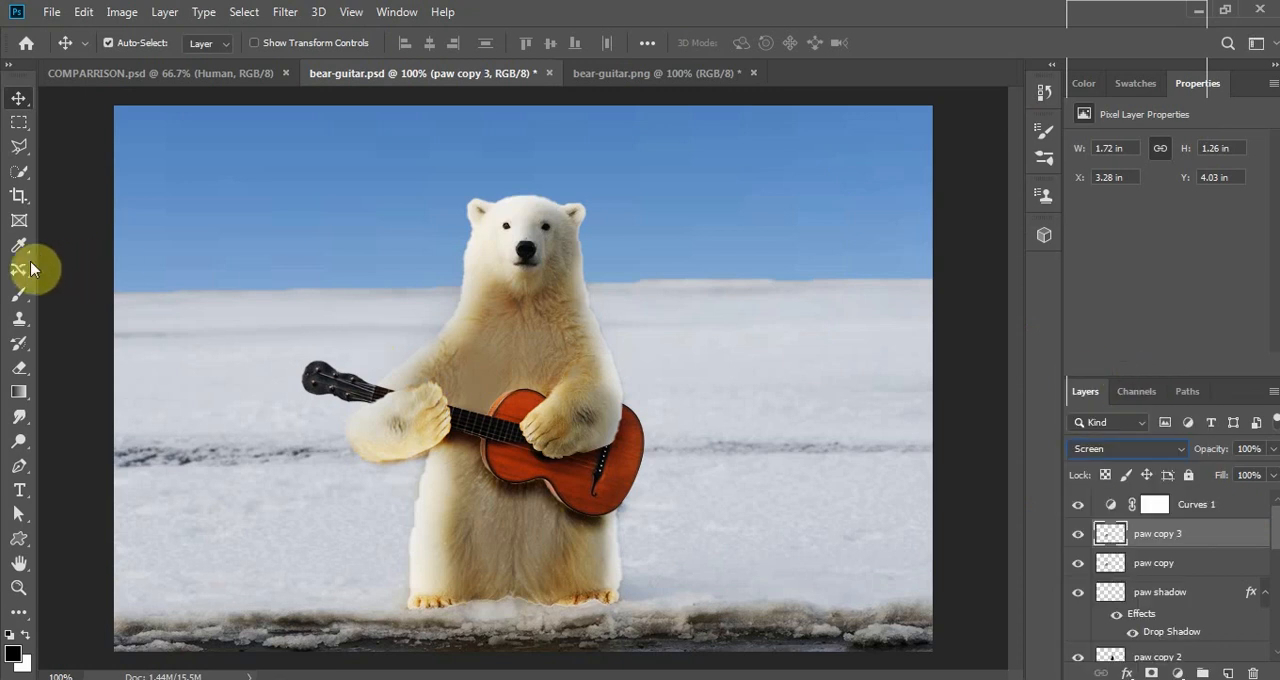
click(20, 296)
mouse_move(463, 449)
mouse_down()
mouse_move(437, 427)
mouse_move(446, 395)
mouse_move(411, 437)
mouse_move(376, 434)
mouse_move(437, 422)
mouse_move(380, 446)
mouse_move(431, 407)
mouse_move(488, 478)
mouse_up()
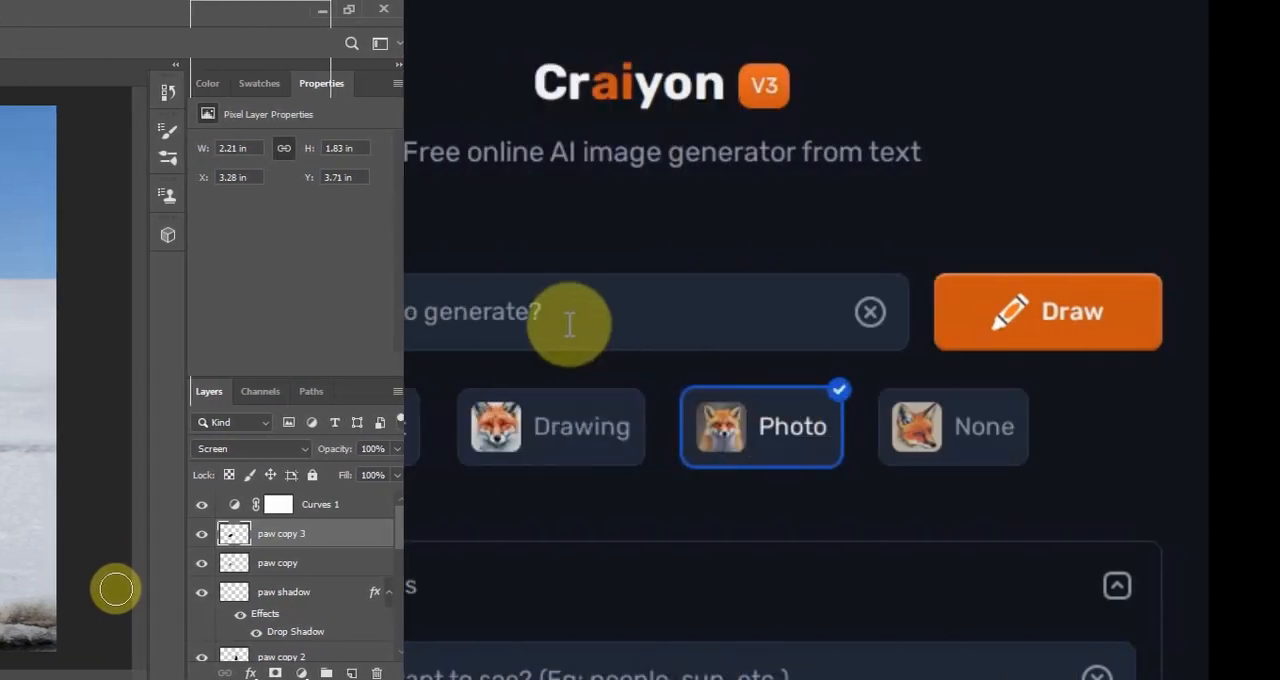
- Switch to Craiyon and generate an image in Photo style from the prompt "polar bear playing guitar"
text(polar )
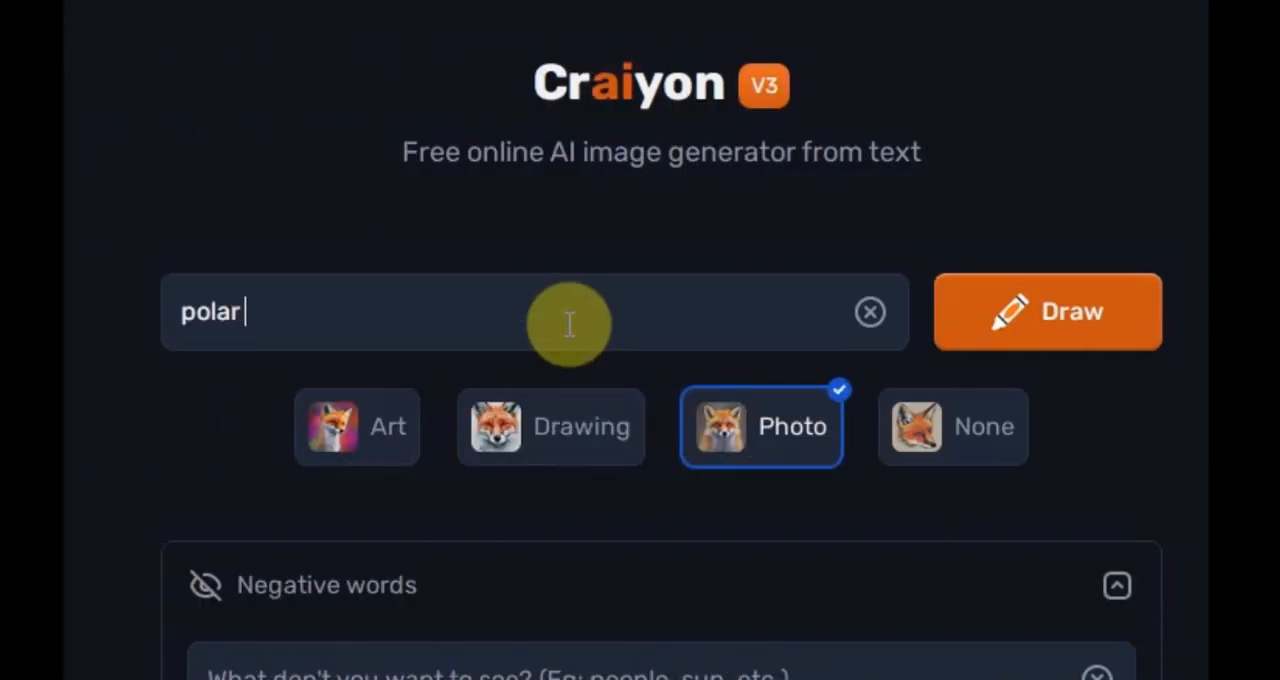
text(bear p)
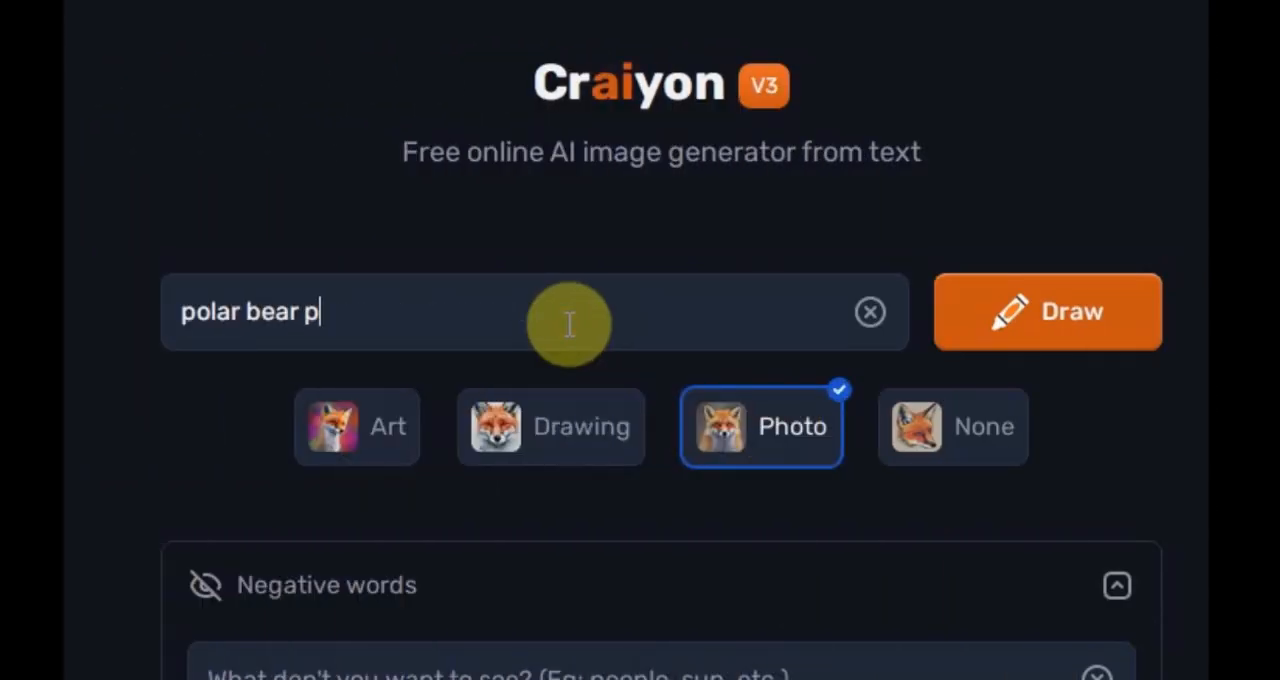
text(laying )
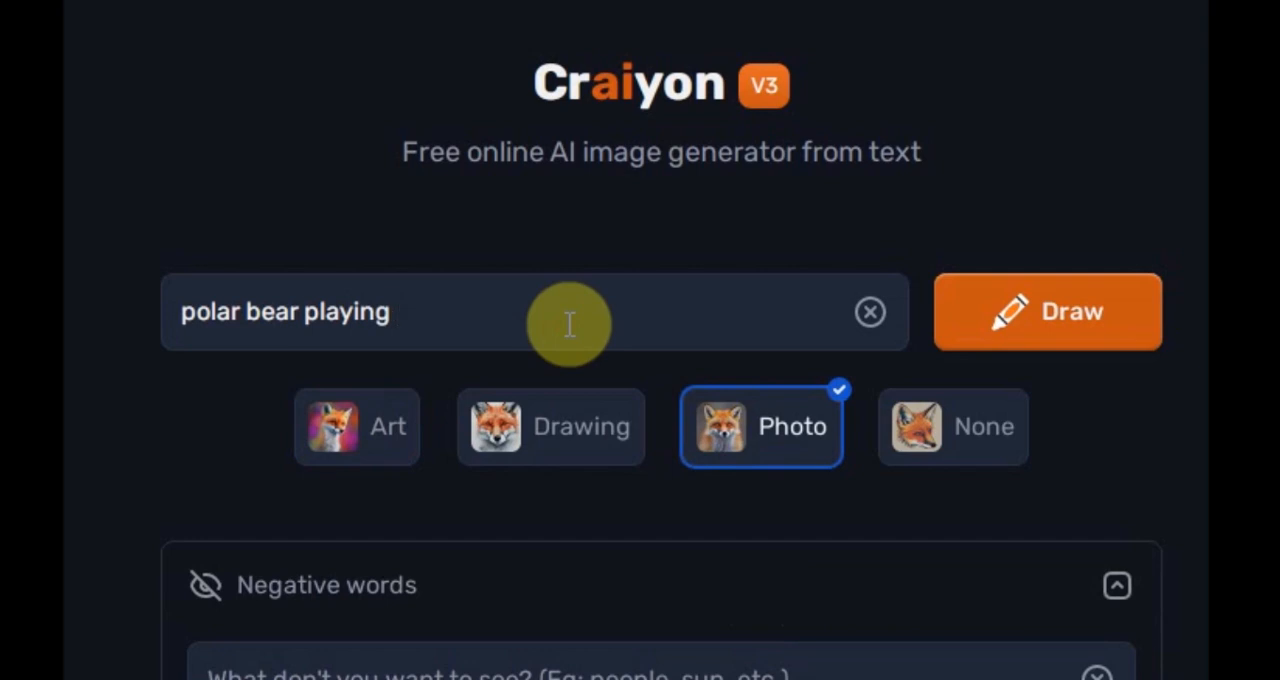
text(guit)
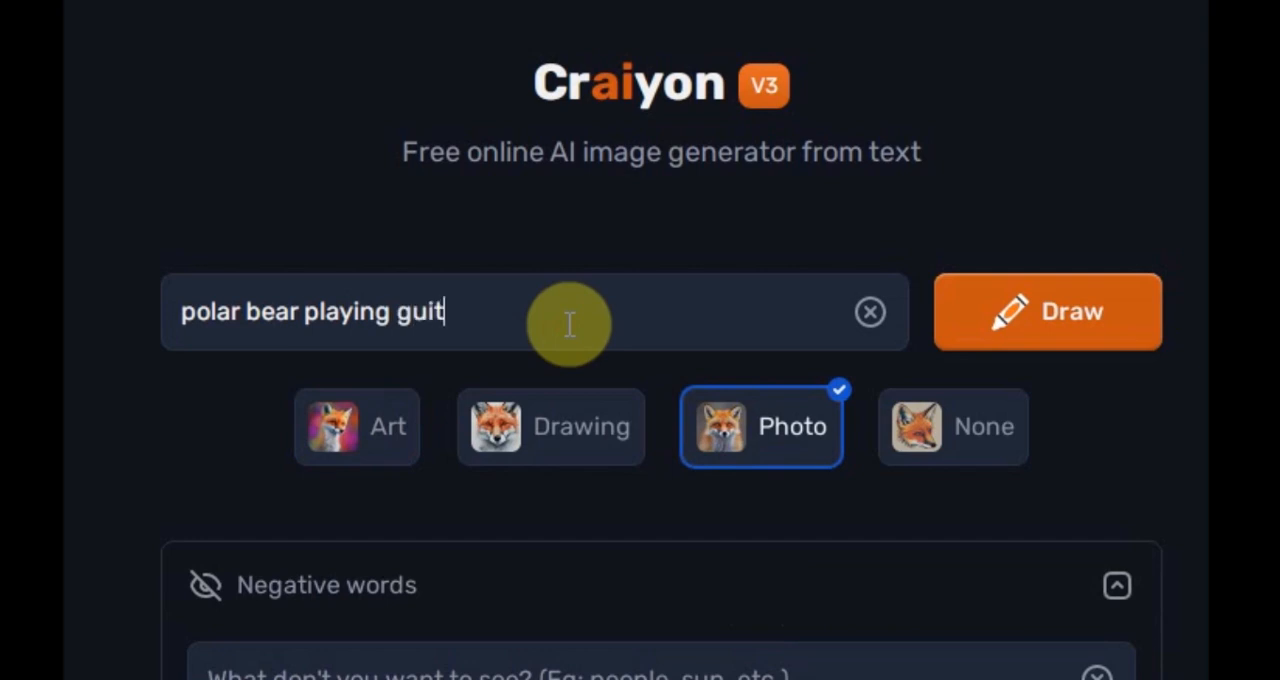
text(ar)
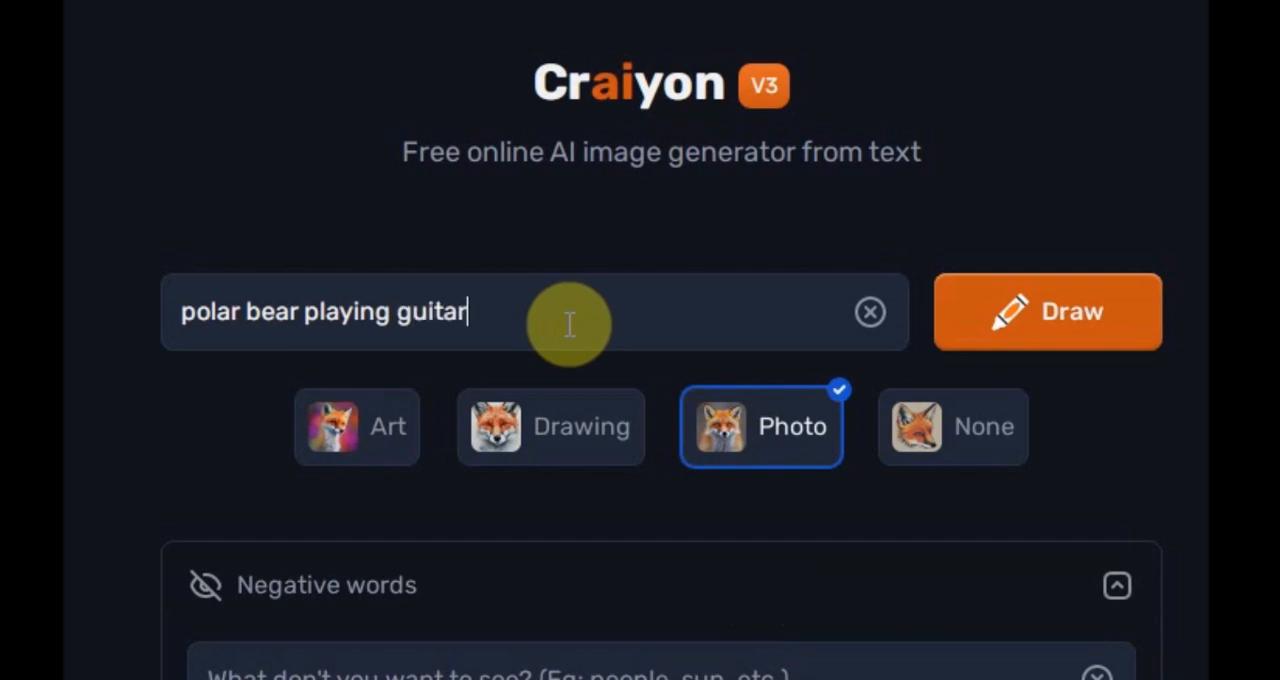
click(1010, 322)
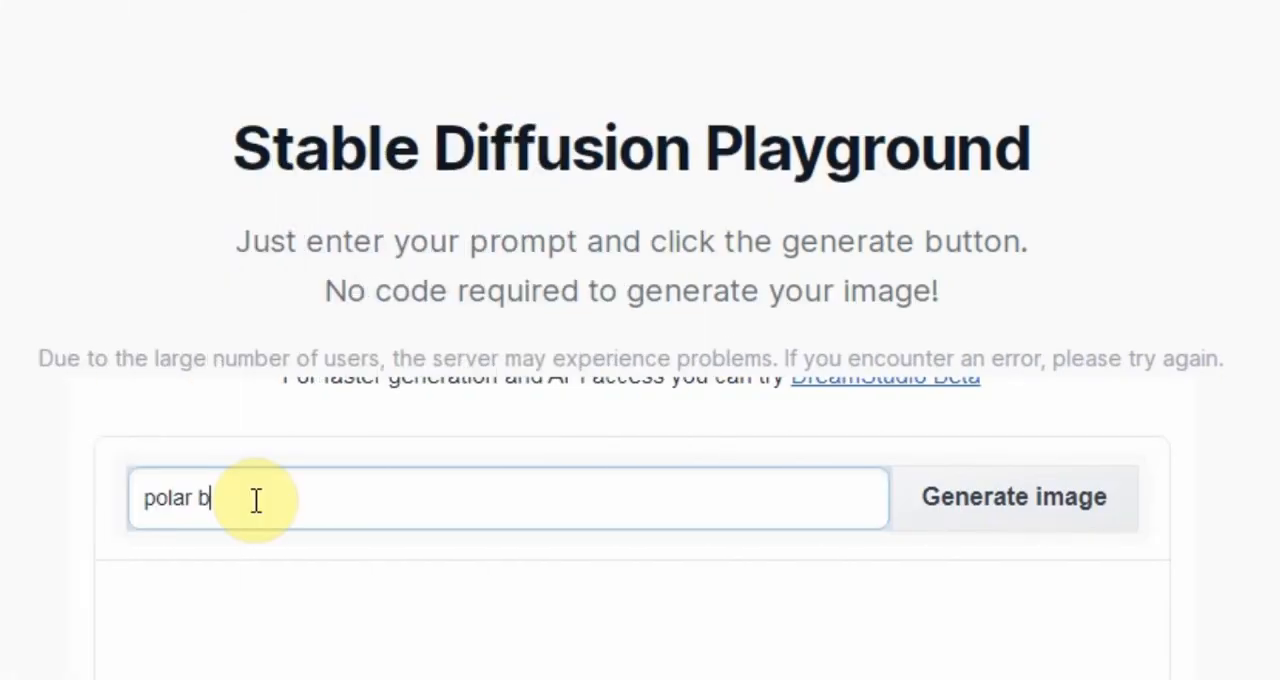
- Switch to Stable Diffusion Playground and generate an image from the prompt "polar bear playing guitar"
text(ear playing guitar)
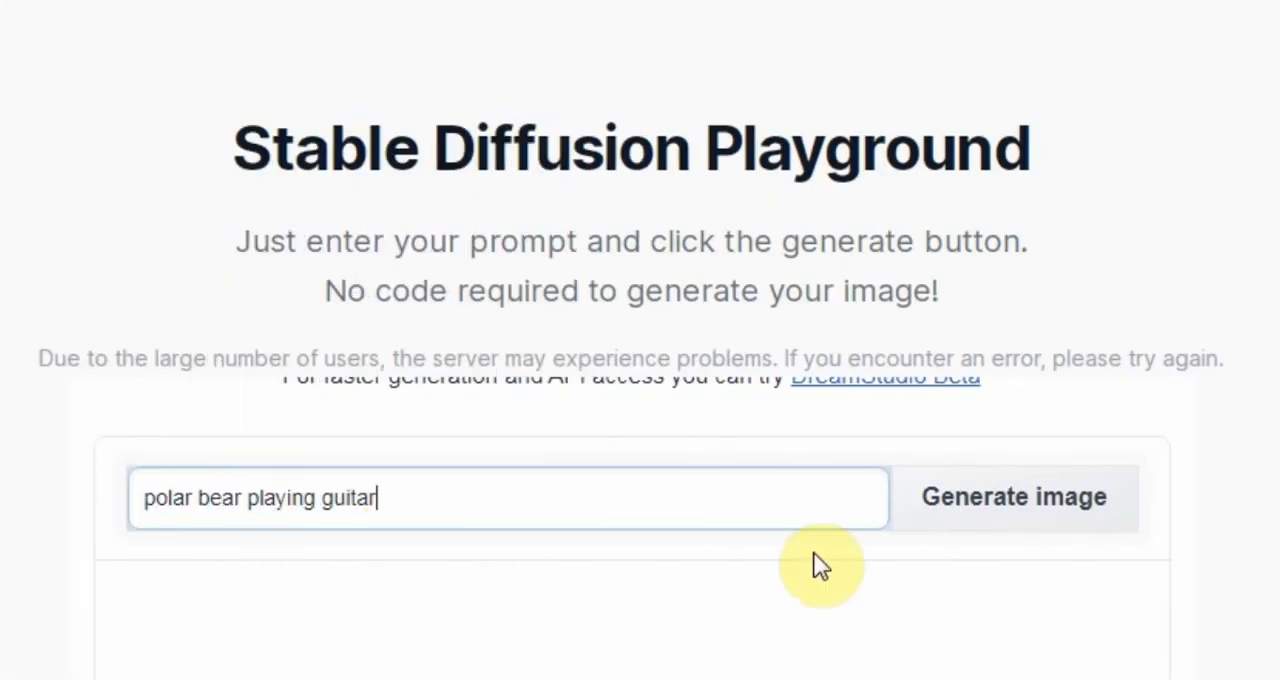
click(922, 512)
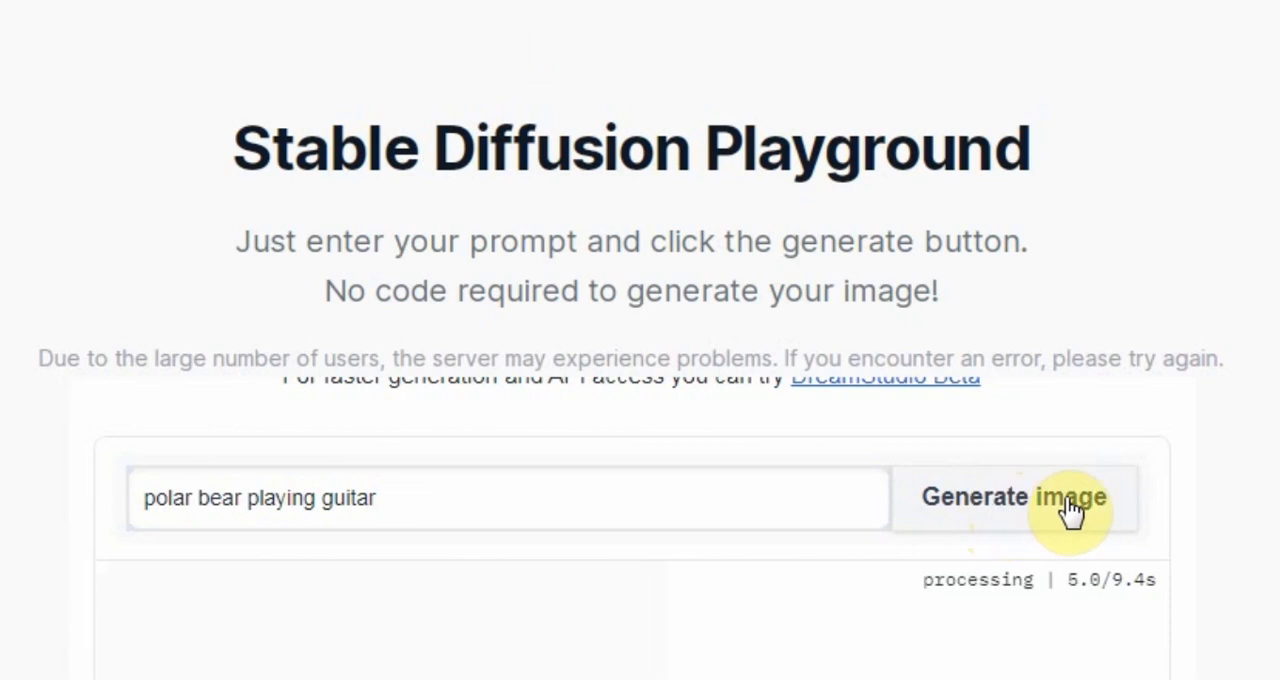
scroll(1270, 520, down, 2)
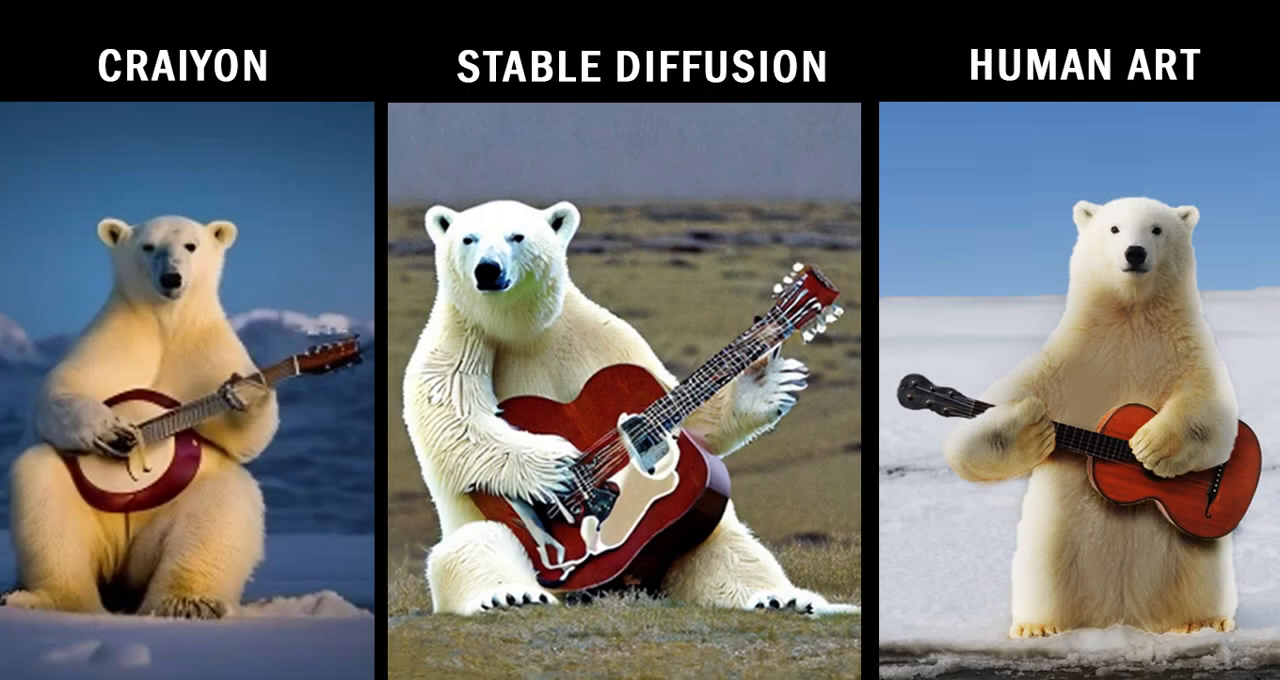